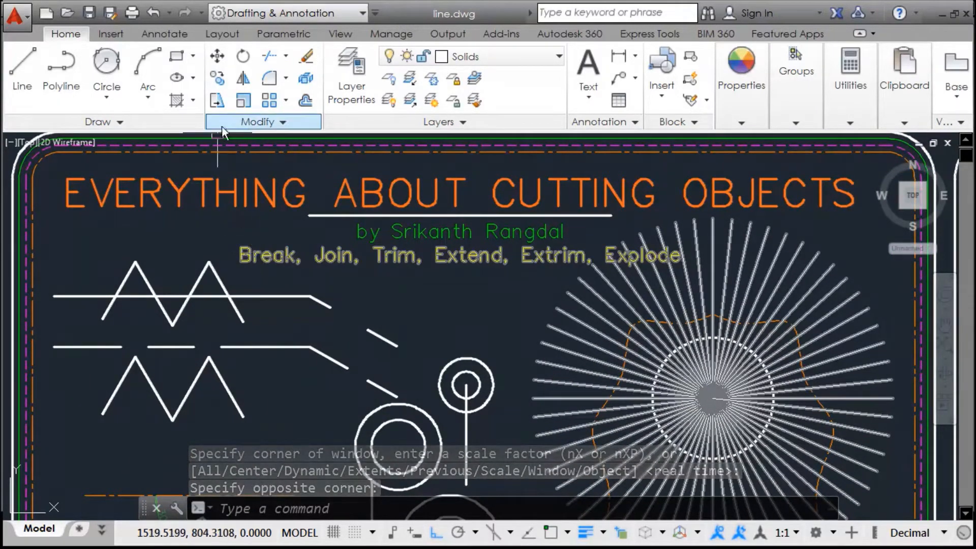
Break the upper horizontal line with the Break command, opening a short gap between the zigzag and the line's bend
{"action": "left_click", "coordinate": [283, 122]}
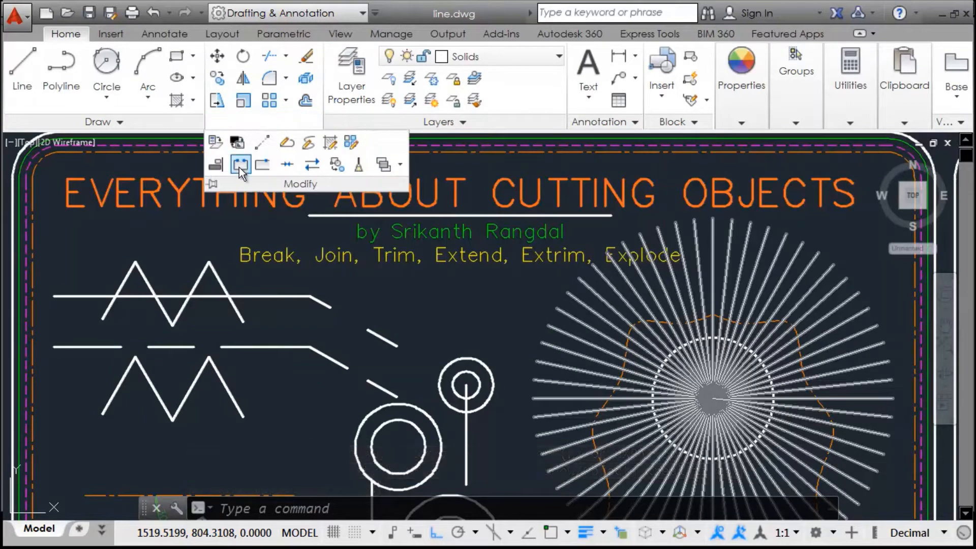
{"action": "left_click", "coordinate": [186, 227]}
{"action": "left_click", "coordinate": [229, 240]}
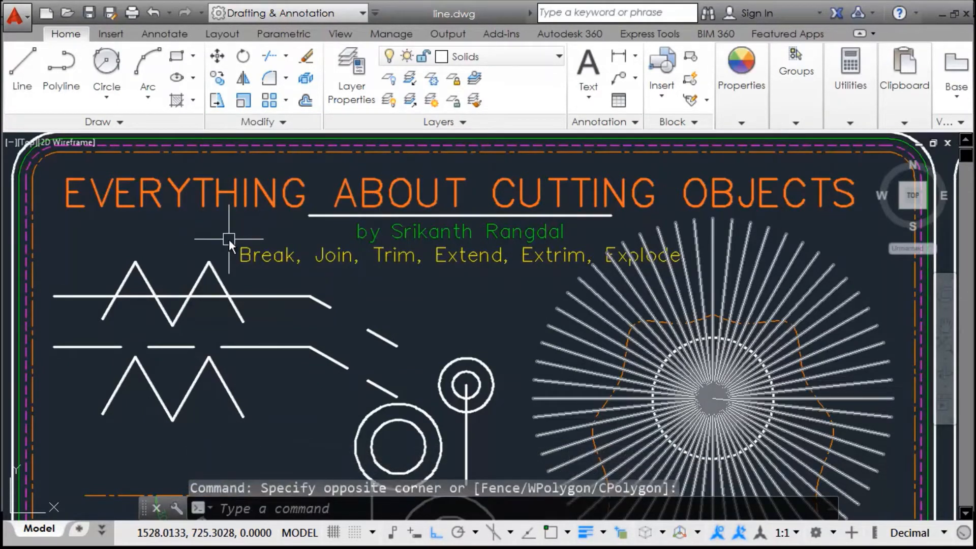
{"action": "type", "text": "BR"}
{"action": "key", "text": "Return"}
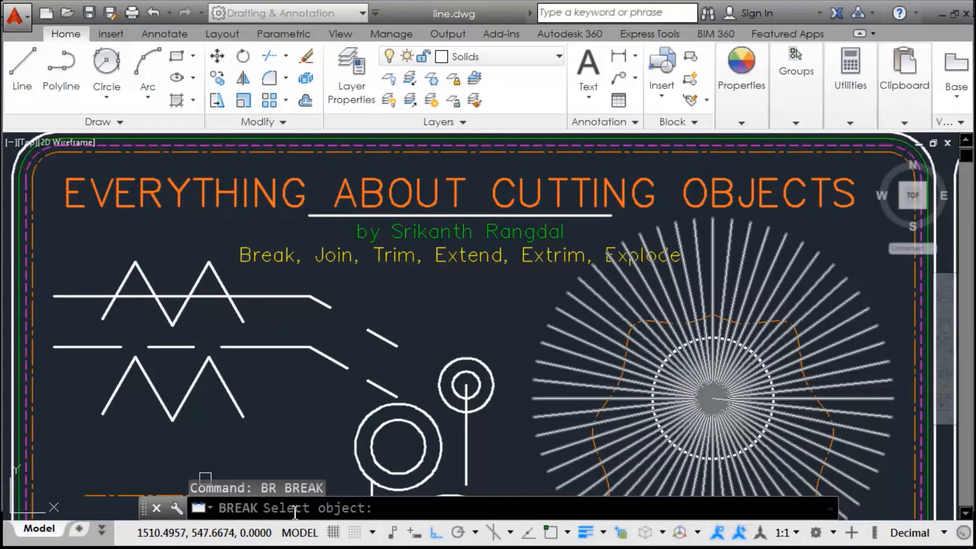
{"action": "left_click", "coordinate": [274, 296]}
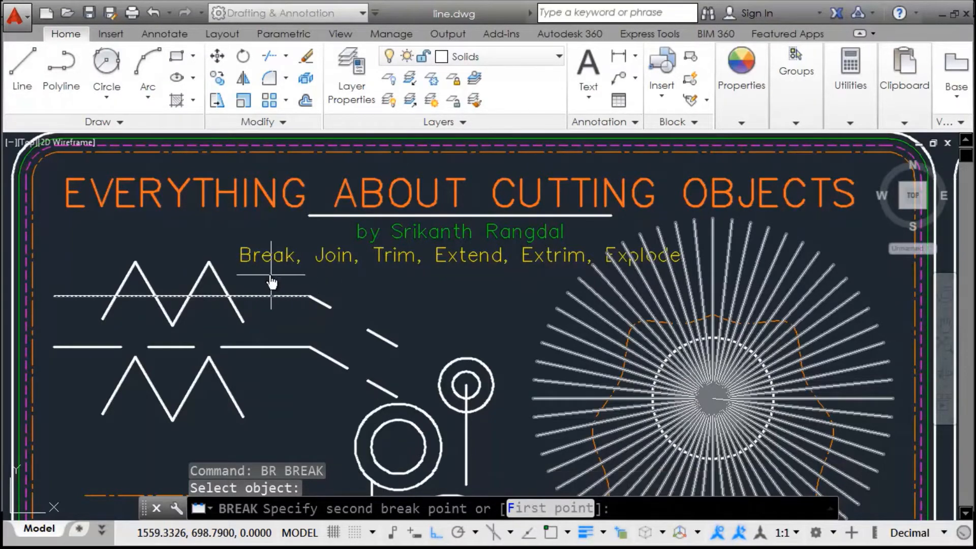
{"action": "left_click", "coordinate": [249, 297]}
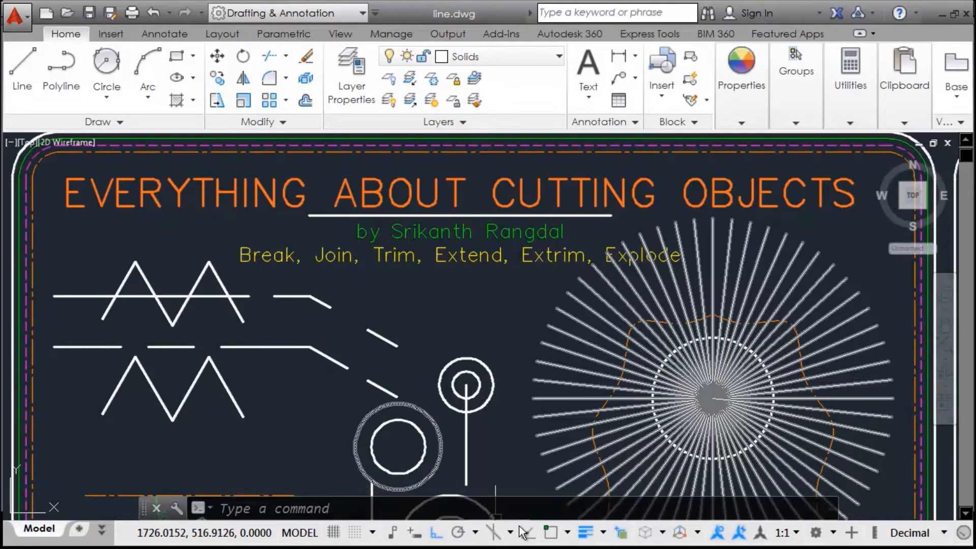
Turn on object snap and break the upper zigzag's second rising segment from below its peak to its intersection with the horizontal line
{"action": "left_click", "coordinate": [557, 539]}
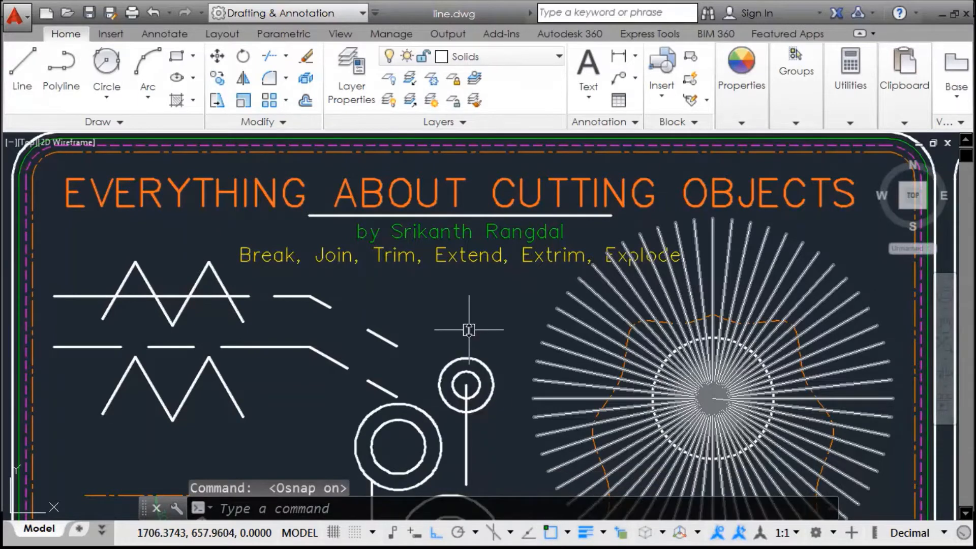
{"action": "type", "text": "BR"}
{"action": "key", "text": "Return"}
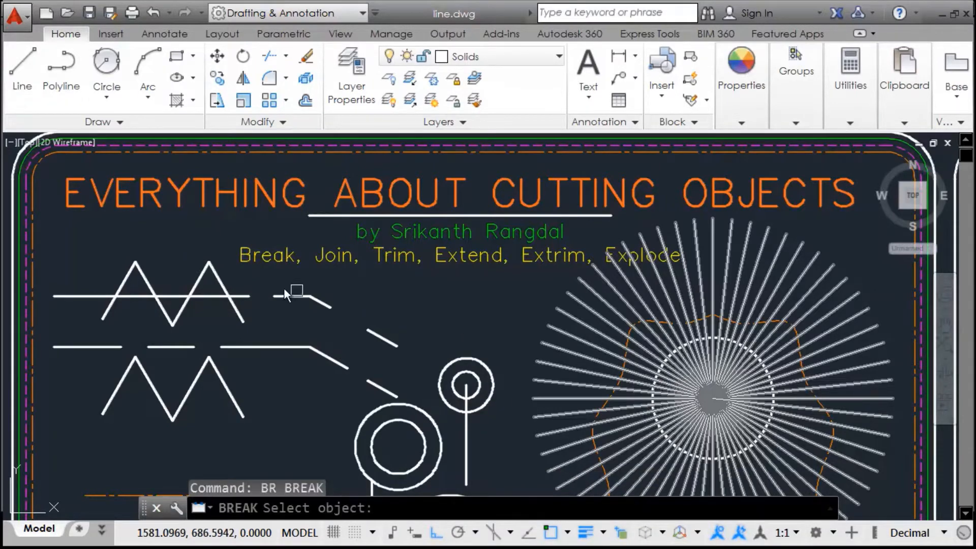
{"action": "left_click", "coordinate": [198, 281]}
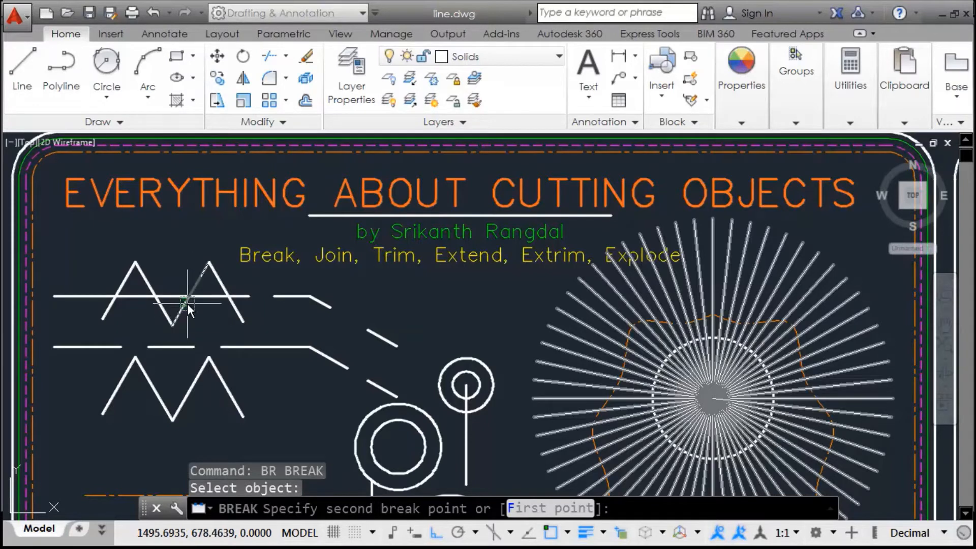
{"action": "left_click", "coordinate": [188, 296]}
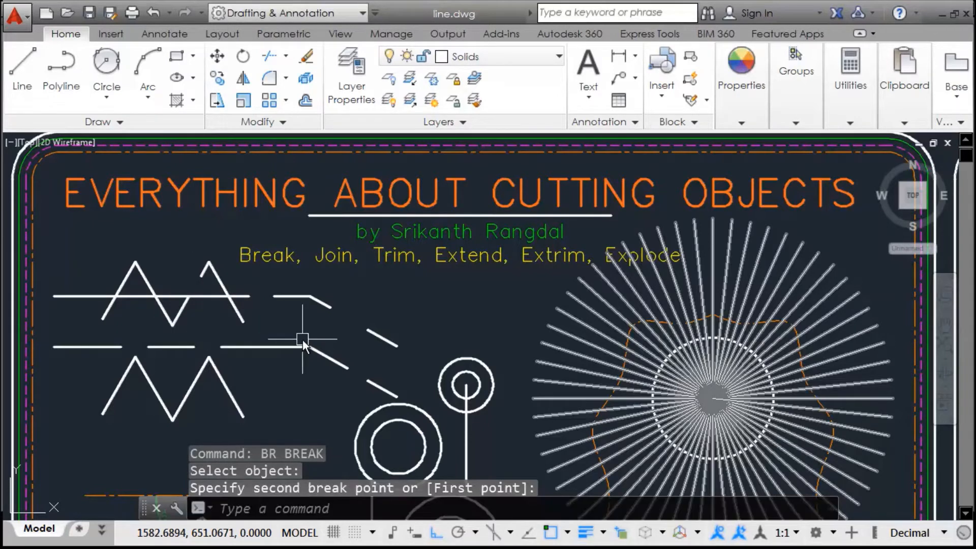
{"action": "left_click", "coordinate": [567, 533]}
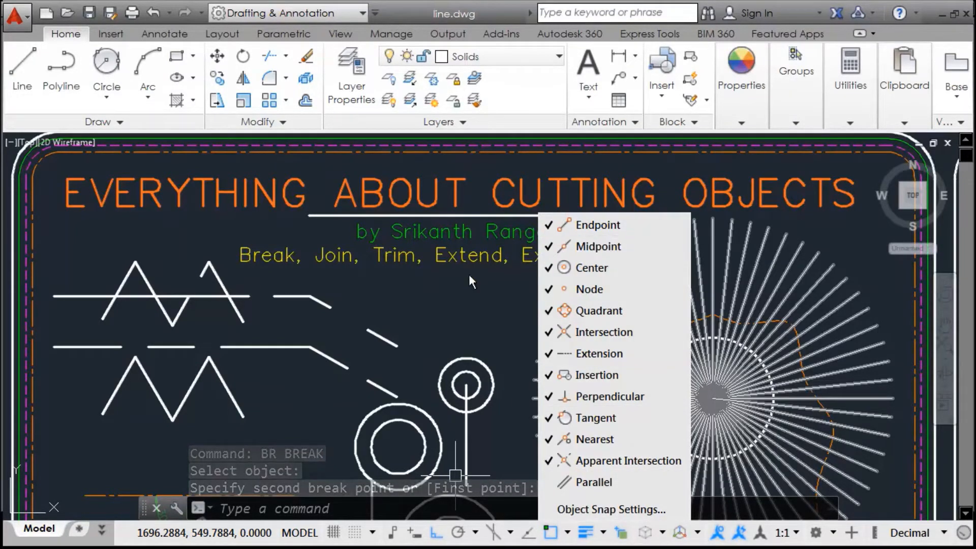
{"action": "left_click", "coordinate": [440, 290]}
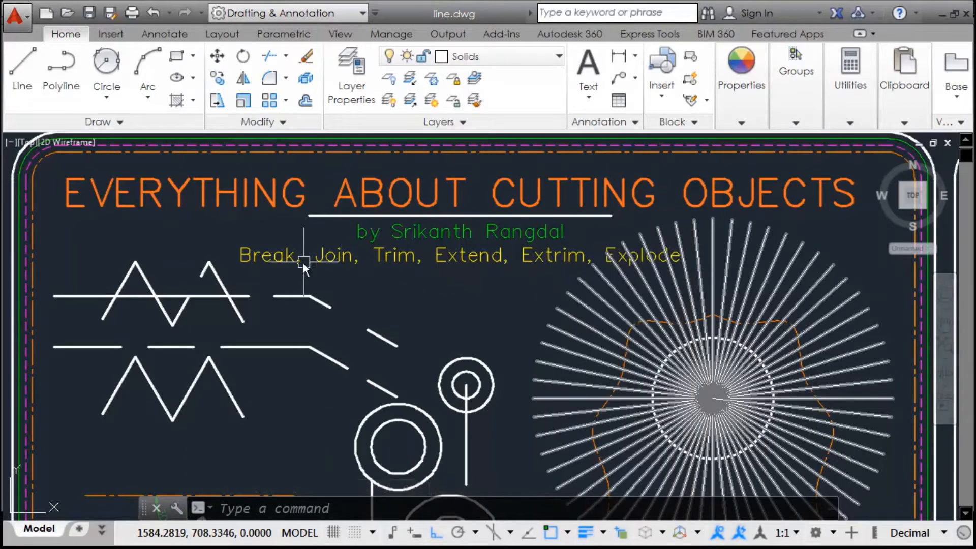
Break the longest segment of the lower horizontal line at a single point without a gap, using @ as the second break point
{"action": "left_click", "coordinate": [260, 346]}
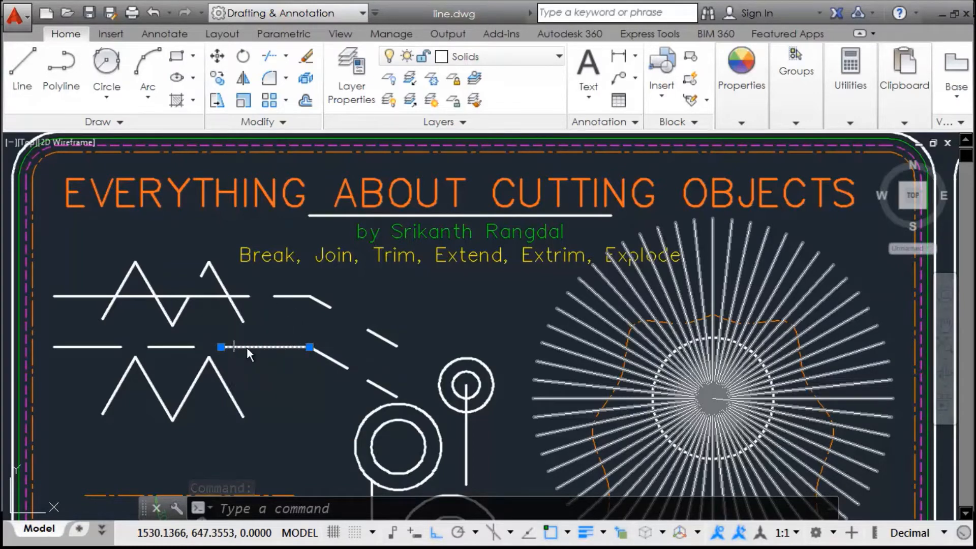
{"action": "key", "text": "Escape"}
{"action": "key", "text": "Escape"}
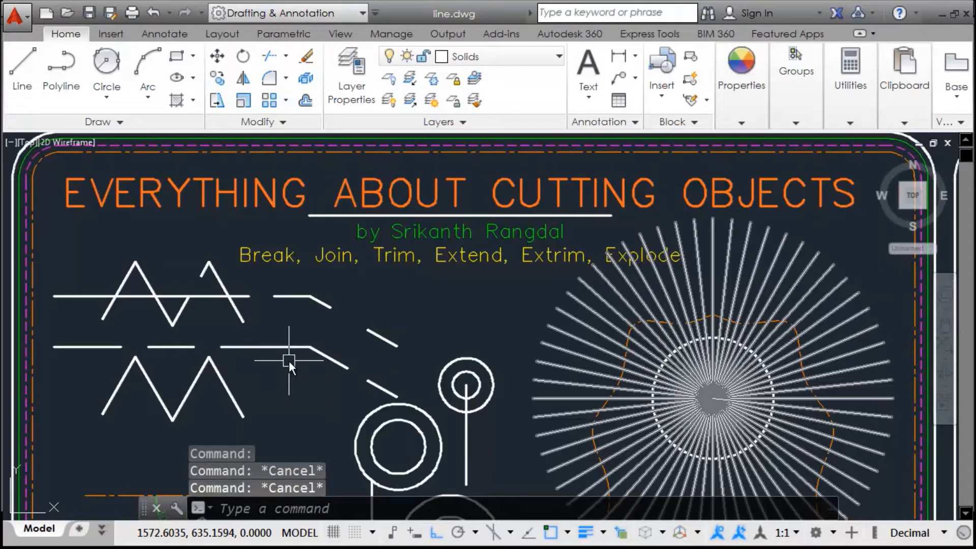
{"action": "type", "text": "br"}
{"action": "key", "text": "Return"}
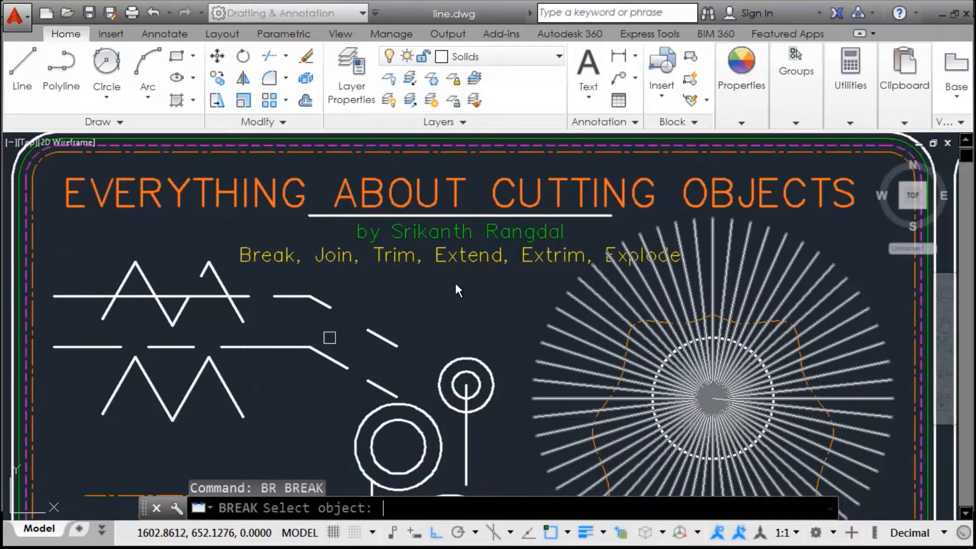
{"action": "left_click", "coordinate": [268, 346]}
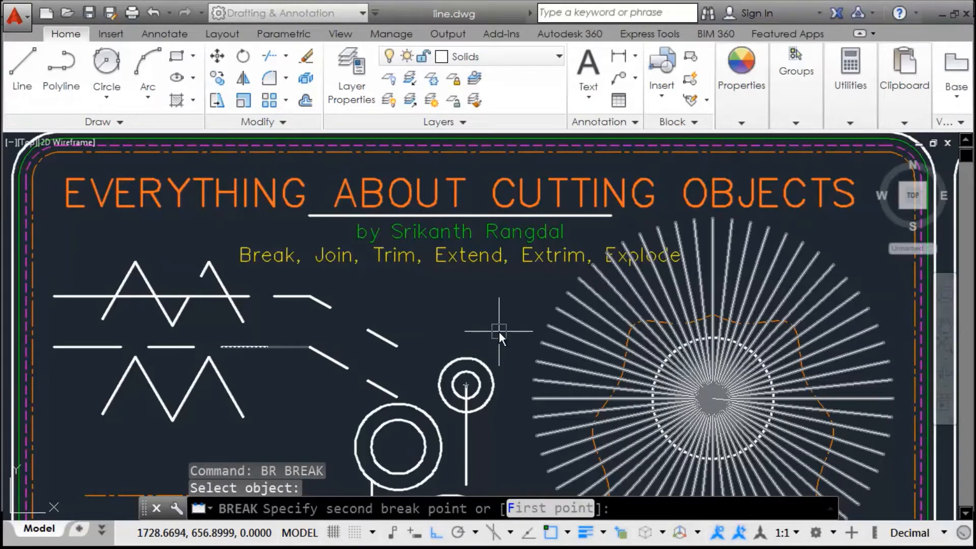
{"action": "key", "text": "F8"}
{"action": "type", "text": "@"}
{"action": "key", "text": "Return"}
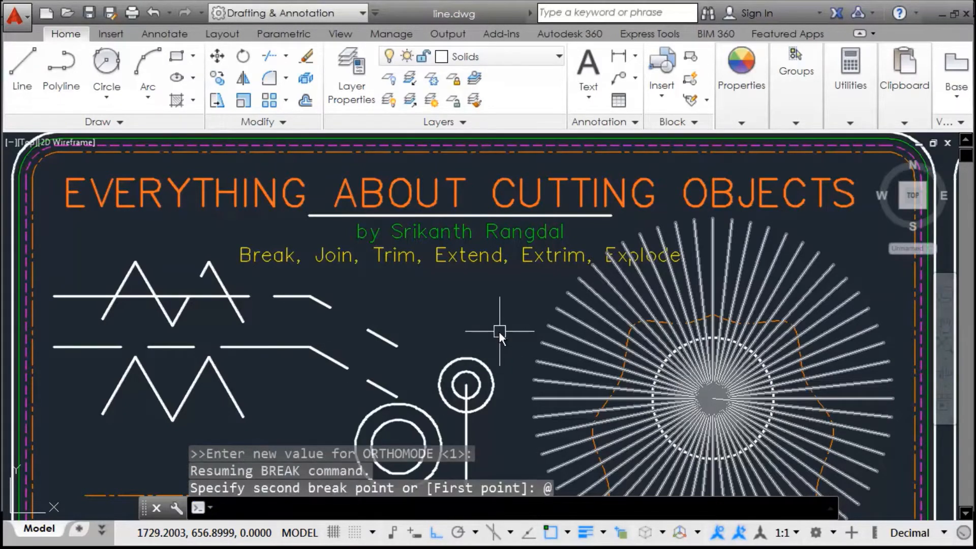
Examine the single-point break in the lower horizontal line up close, checking the pieces on both sides, and return to the previous view
{"action": "left_click", "coordinate": [282, 347]}
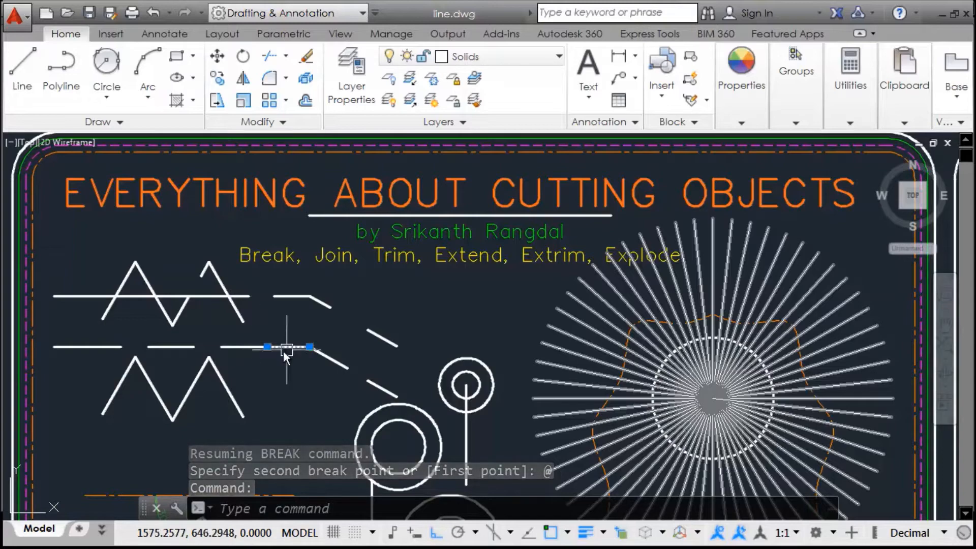
{"action": "key", "text": "Escape"}
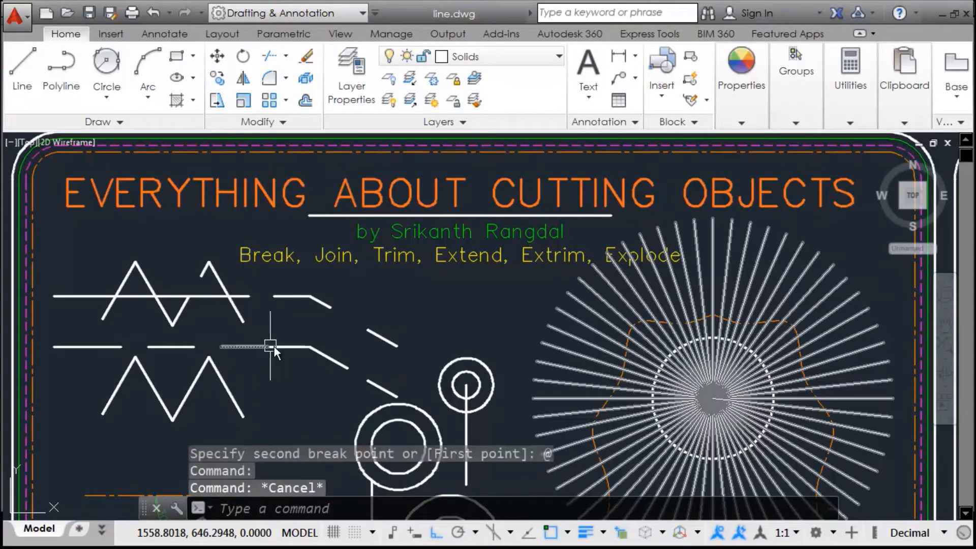
{"action": "type", "text": "z"}
{"action": "key", "text": "Return"}
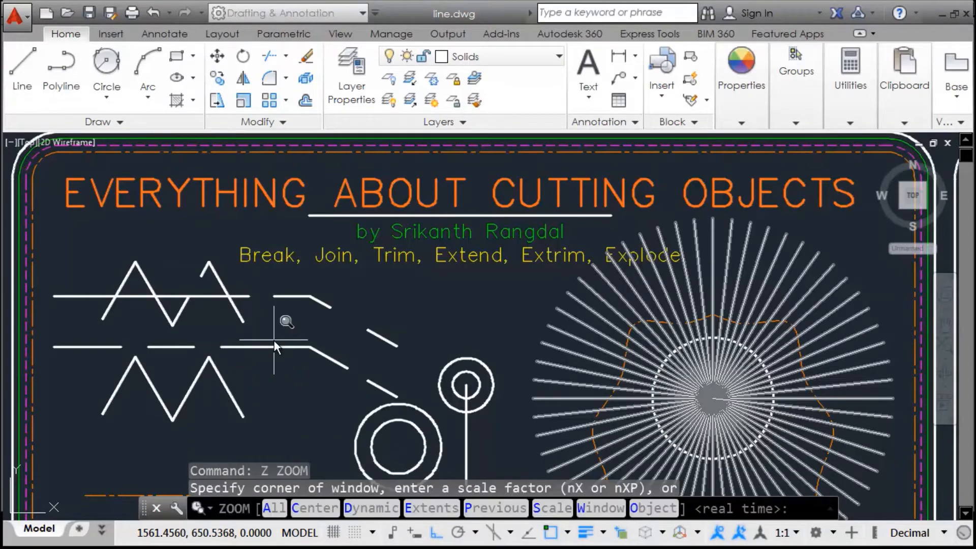
{"action": "left_click", "coordinate": [267, 360]}
{"action": "scroll", "coordinate": [261, 362], "scroll_direction": "up", "scroll_amount": 2}
{"action": "left_click", "coordinate": [261, 361]}
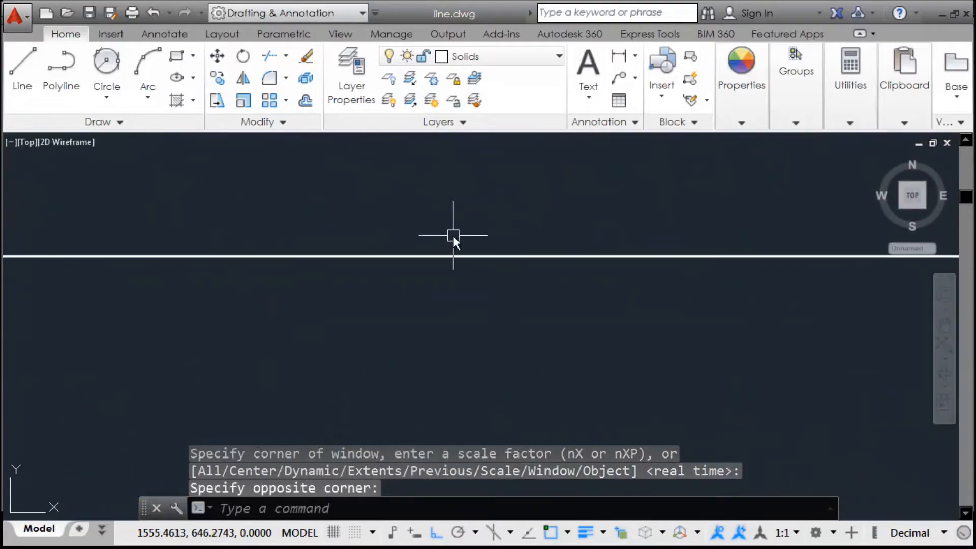
{"action": "left_click", "coordinate": [514, 208]}
{"action": "left_click", "coordinate": [389, 322]}
{"action": "key", "text": "Escape"}
{"action": "left_click", "coordinate": [412, 298]}
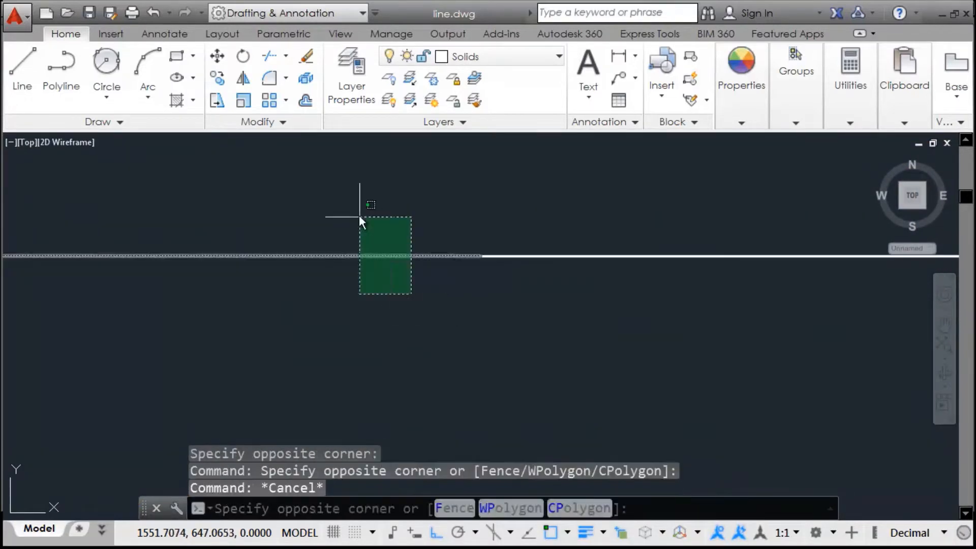
{"action": "key", "text": "Escape"}
{"action": "left_click", "coordinate": [667, 219]}
{"action": "left_click", "coordinate": [614, 317]}
{"action": "key", "text": "Escape"}
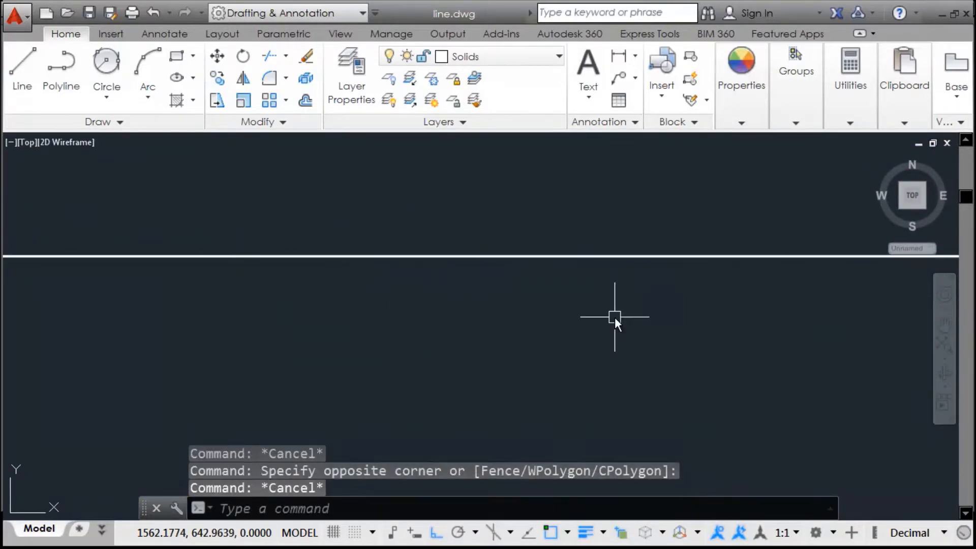
{"action": "type", "text": "u"}
{"action": "key", "text": "Return"}
{"action": "middle_click_drag", "start_coordinate": [518, 361], "coordinate": [511, 356]}
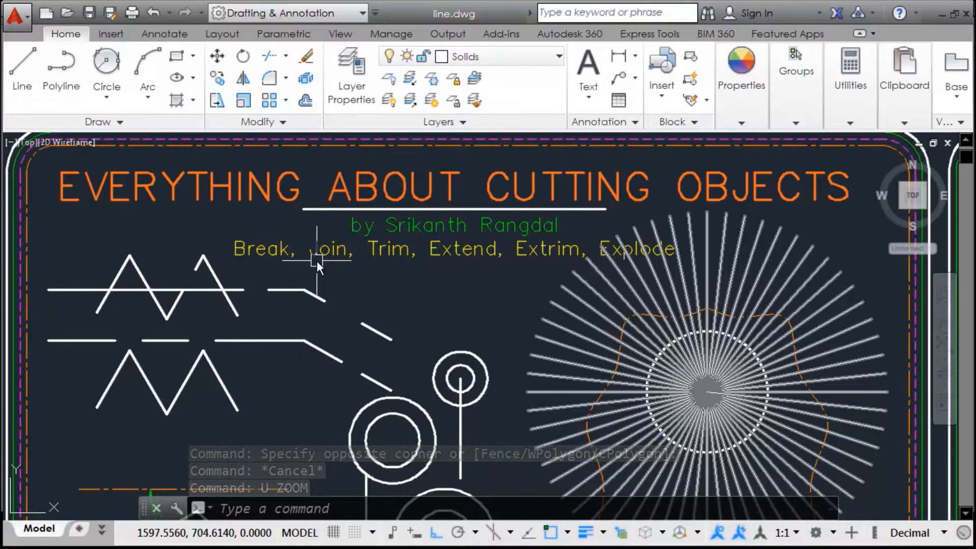
{"action": "middle_click_drag", "start_coordinate": [324, 288], "coordinate": [343, 274]}
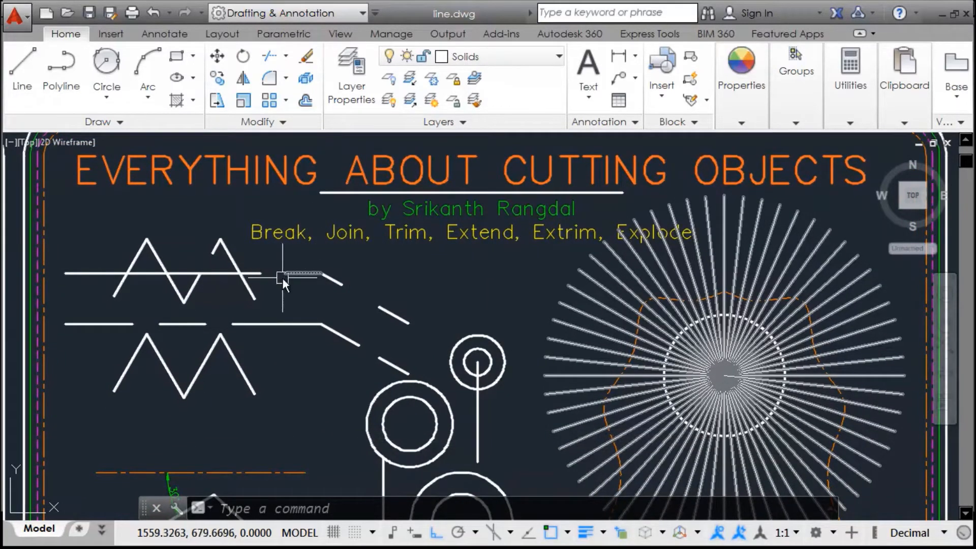
Break the long piece of the upper horizontal line, opening a gap between the zigzag's first peak and its valley
{"action": "left_click", "coordinate": [257, 273]}
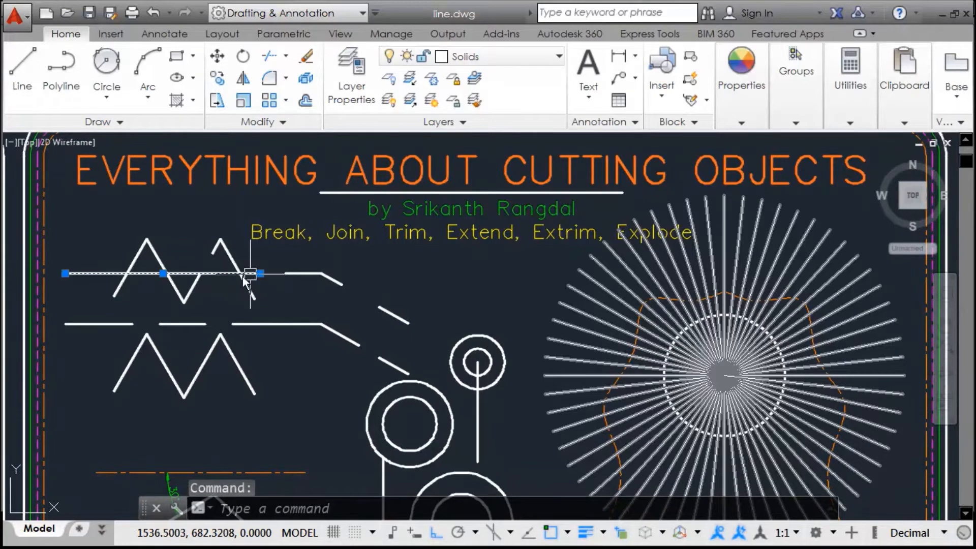
{"action": "left_click", "coordinate": [299, 277]}
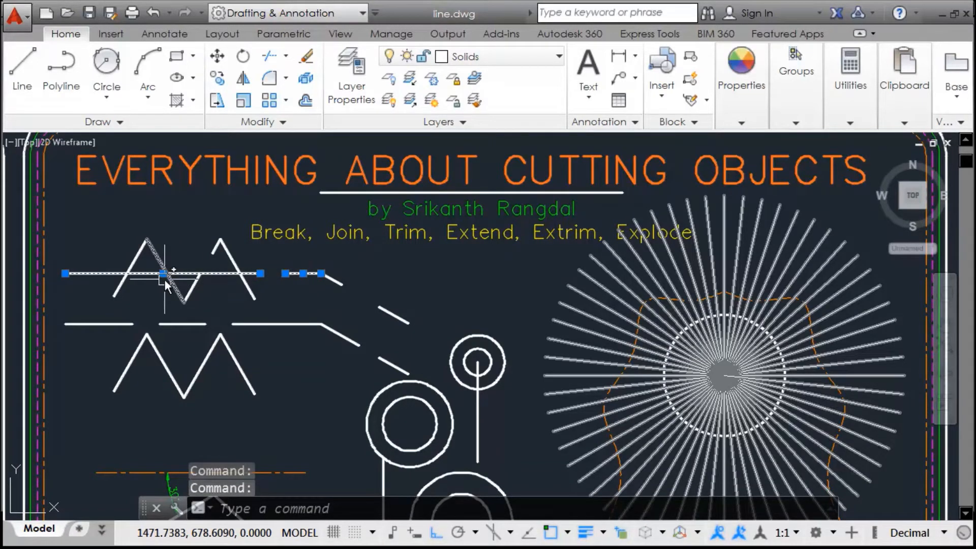
{"action": "key", "text": "Escape"}
{"action": "key", "text": "Escape"}
{"action": "type", "text": "br"}
{"action": "key", "text": "Return"}
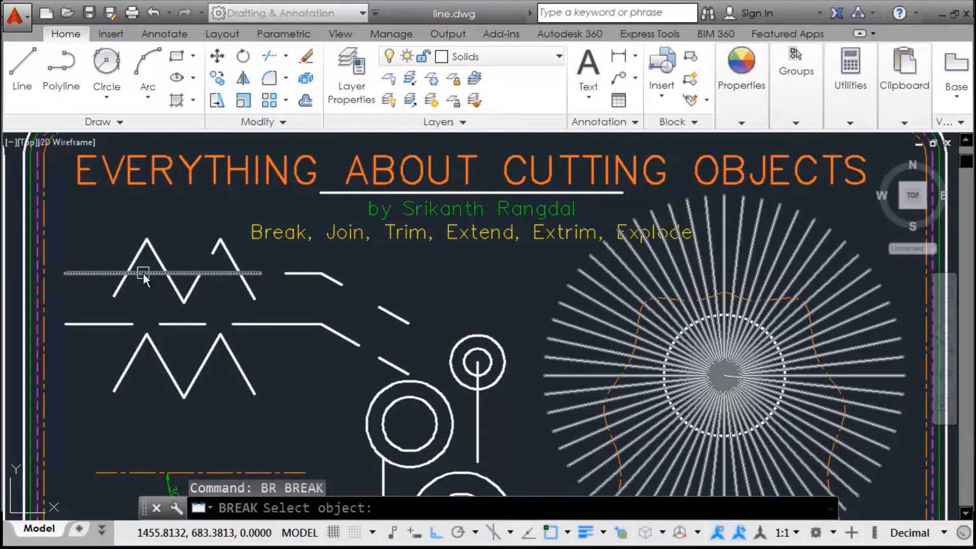
{"action": "left_click", "coordinate": [142, 273]}
{"action": "left_click", "coordinate": [186, 270]}
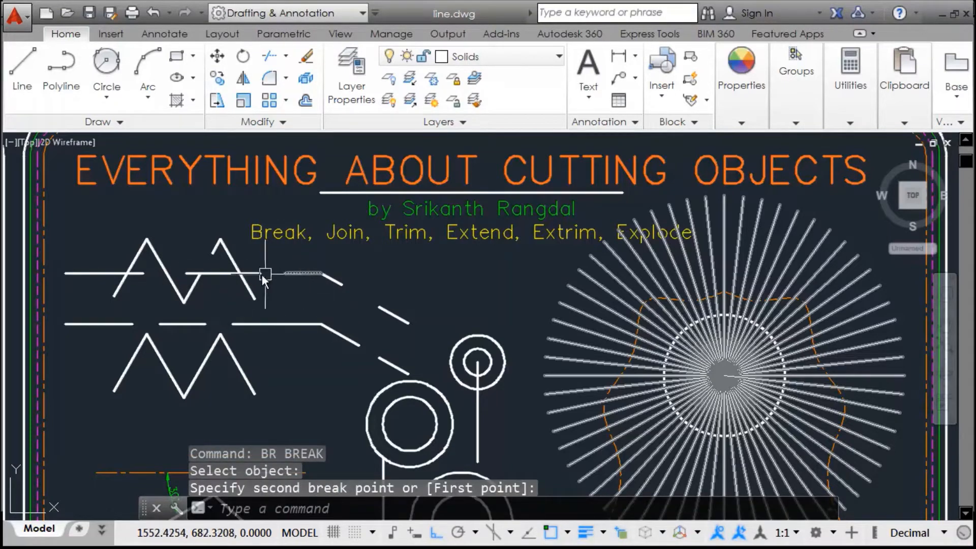
Check the separate pieces of the broken upper horizontal line by selecting them, and clear the selection
{"action": "left_click", "coordinate": [139, 276]}
{"action": "left_click", "coordinate": [240, 276]}
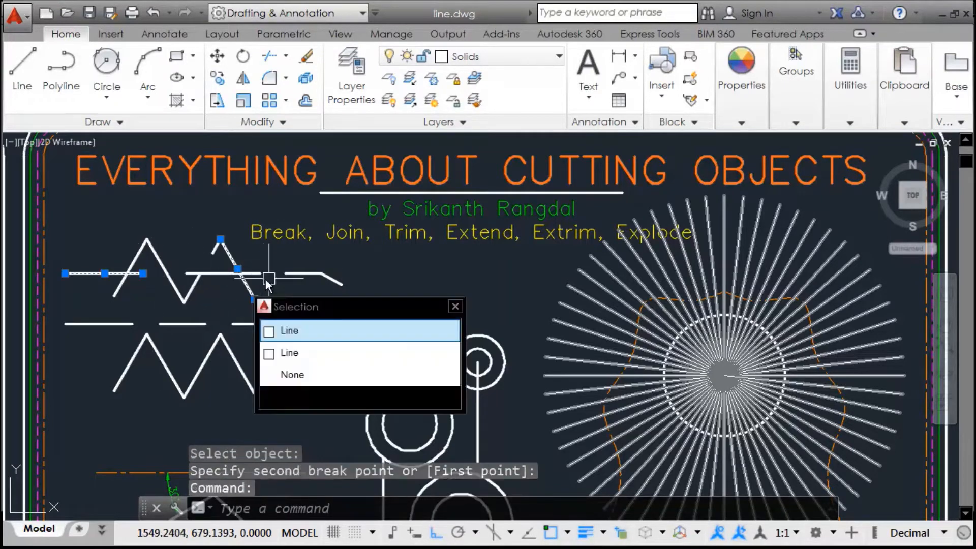
{"action": "key", "text": "Escape"}
{"action": "key", "text": "Escape"}
{"action": "key", "text": "Escape"}
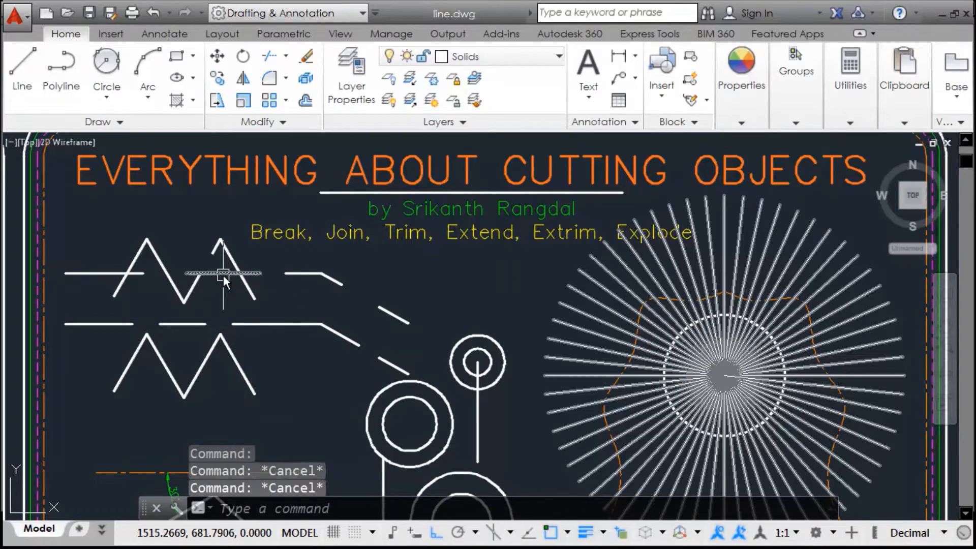
{"action": "left_click", "coordinate": [277, 271]}
{"action": "key", "text": "Escape"}
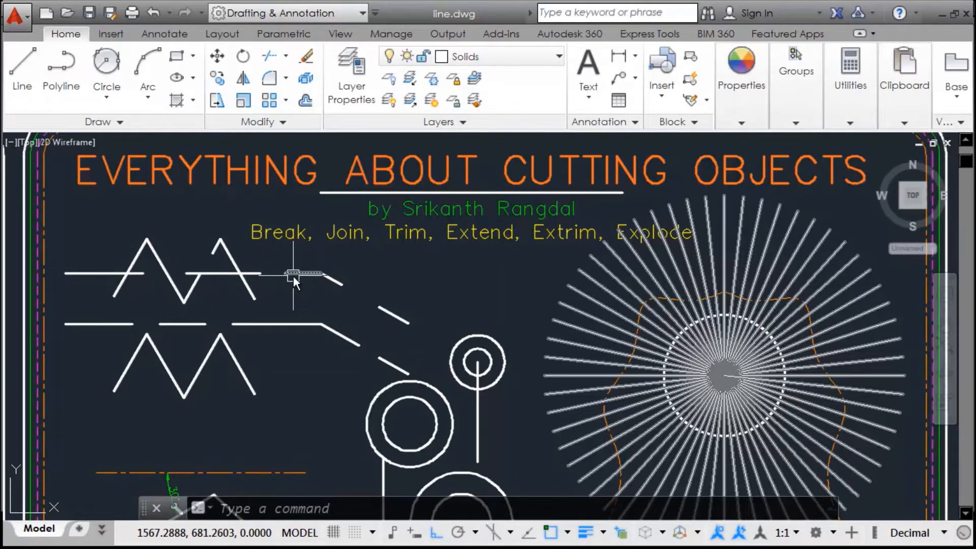
{"action": "key", "text": "Escape"}
{"action": "key", "text": "Escape"}
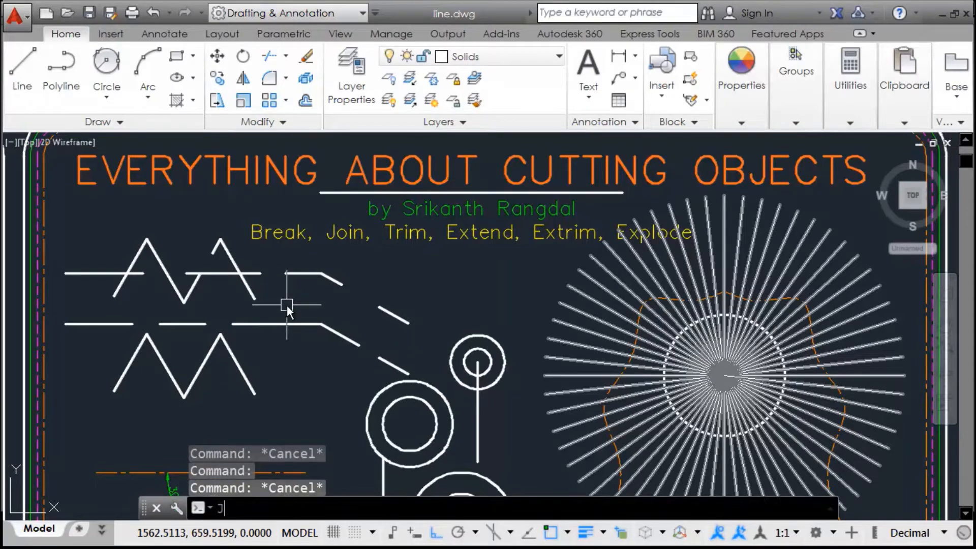
Join the three collinear pieces of the upper horizontal line into one line with the Join command
{"action": "type", "text": "j"}
{"action": "key", "text": "Return"}
{"action": "left_click", "coordinate": [284, 269]}
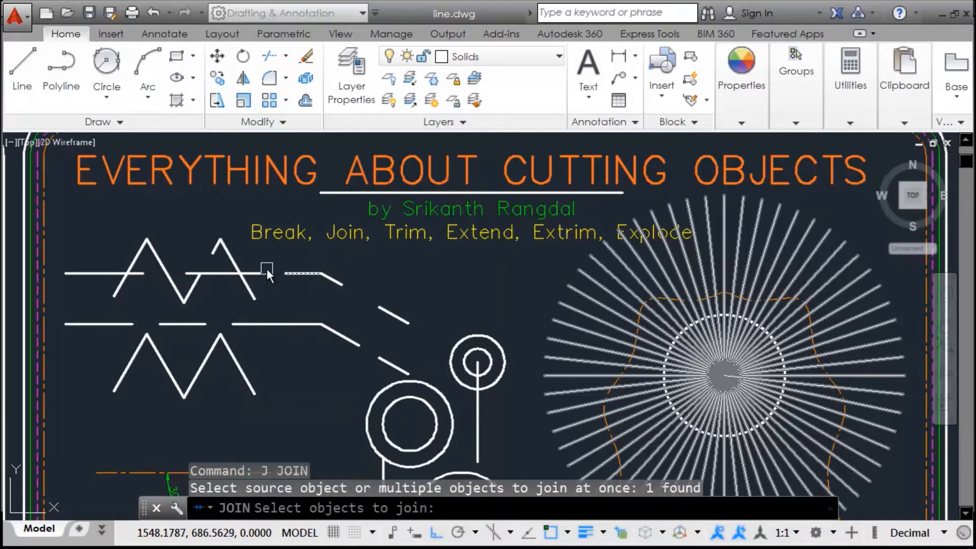
{"action": "left_click", "coordinate": [257, 269]}
{"action": "left_click", "coordinate": [78, 274]}
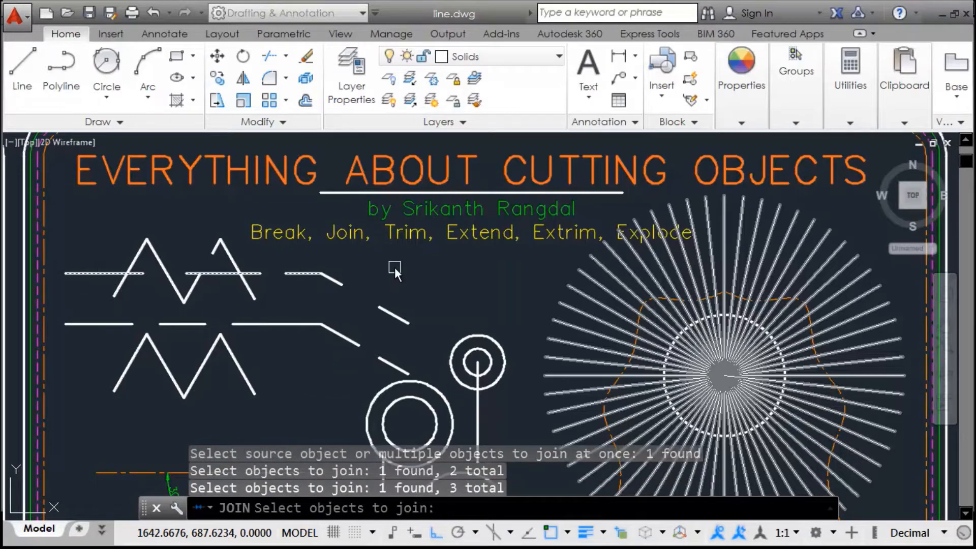
{"action": "key", "text": "Return"}
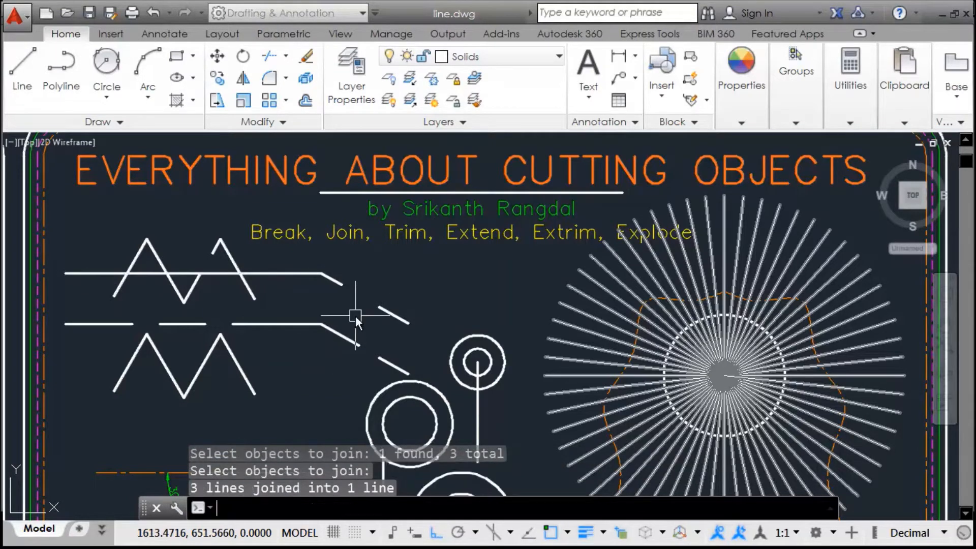
Check the joined upper horizontal line and the short slanted piece at its end by selecting each, and clear the selections
{"action": "left_click", "coordinate": [288, 273]}
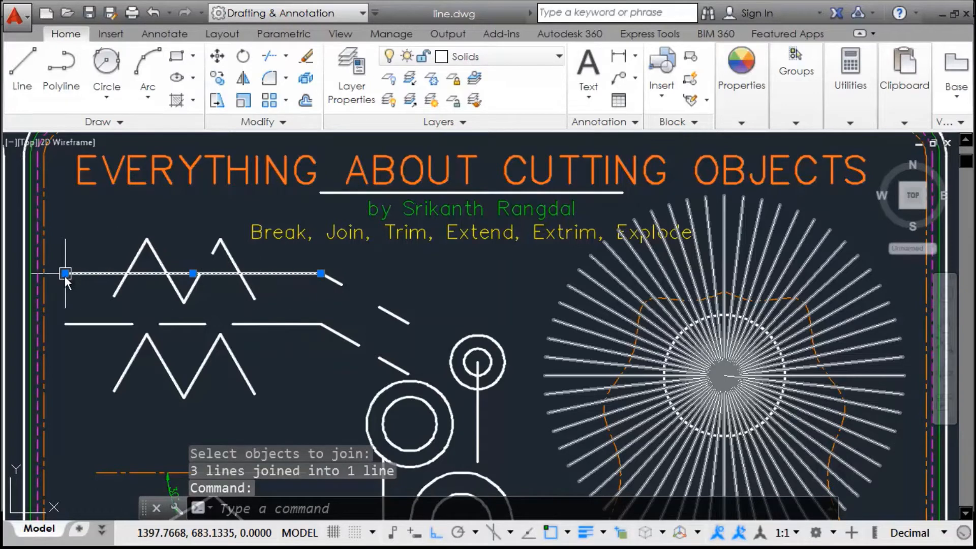
{"action": "mouse_move", "coordinate": [65, 274]}
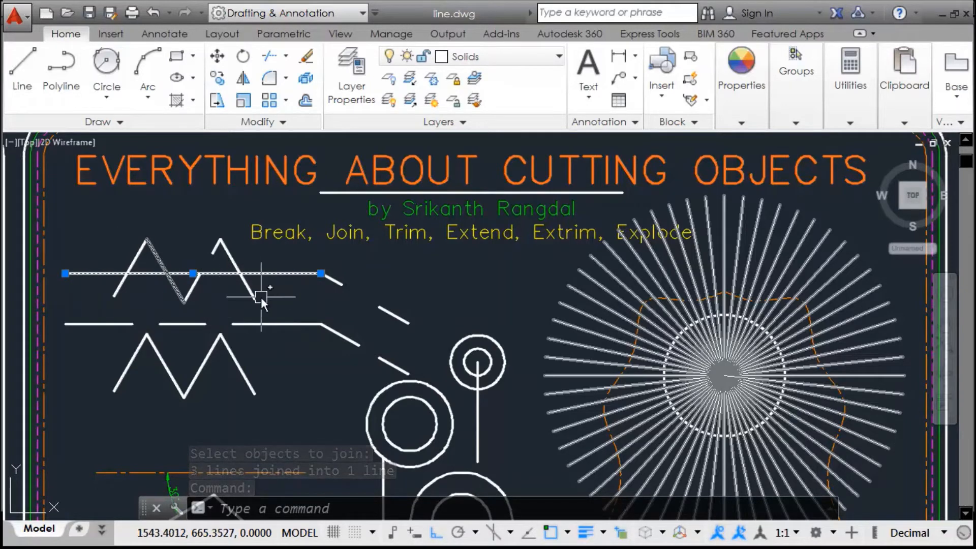
{"action": "key", "text": "Escape"}
{"action": "key", "text": "Escape"}
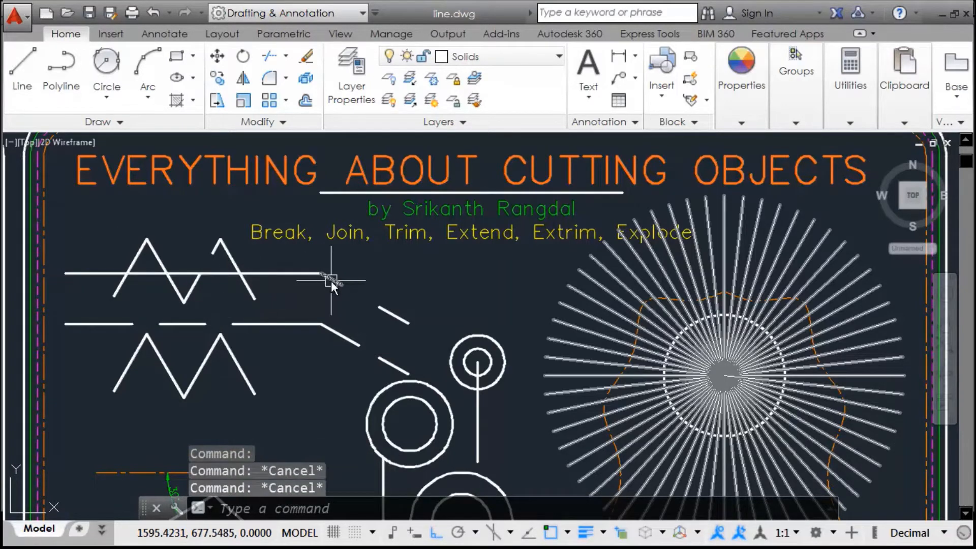
{"action": "left_click", "coordinate": [331, 281]}
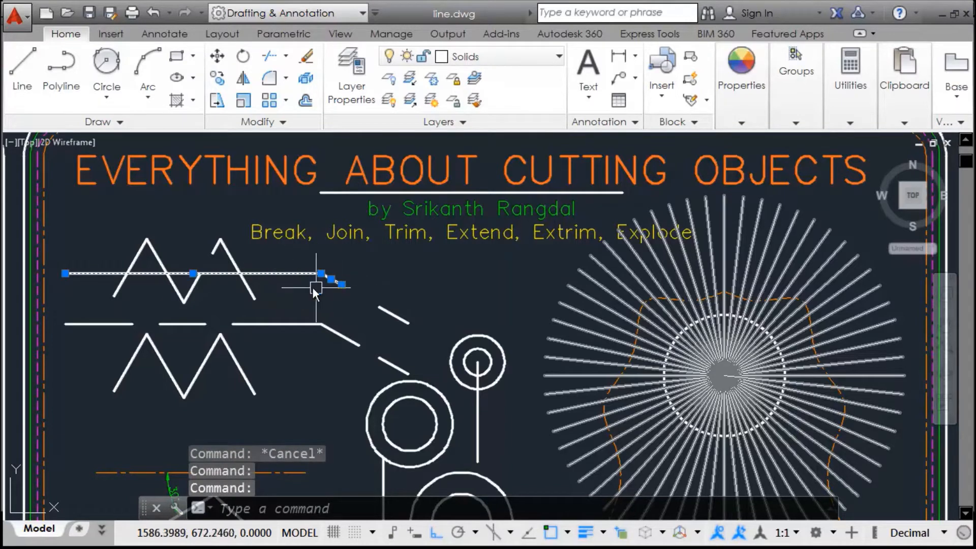
{"action": "key", "text": "Escape"}
{"action": "key", "text": "Escape"}
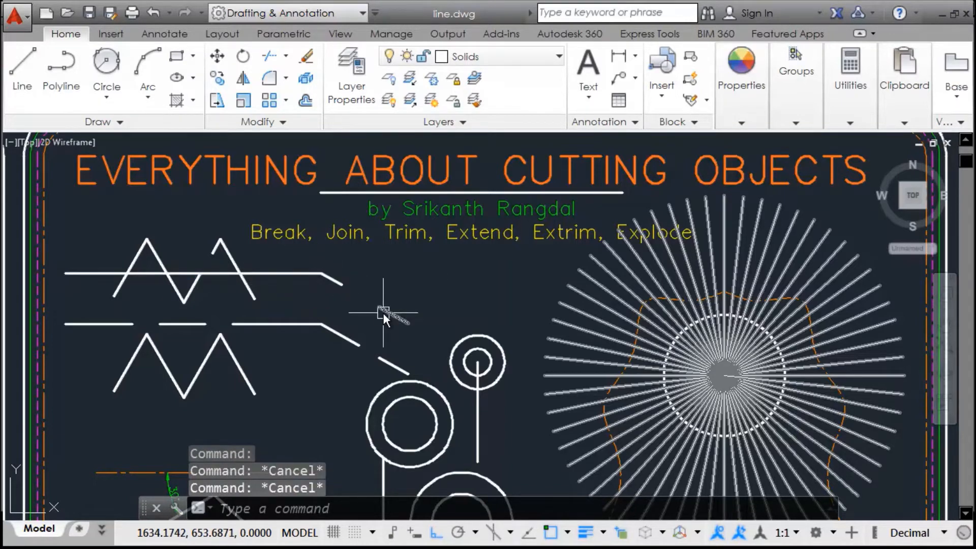
Try to join the upper horizontal line, its short slanted end piece and the detached slanted piece all at once
{"action": "type", "text": "j"}
{"action": "key", "text": "Return"}
{"action": "left_click", "coordinate": [335, 282]}
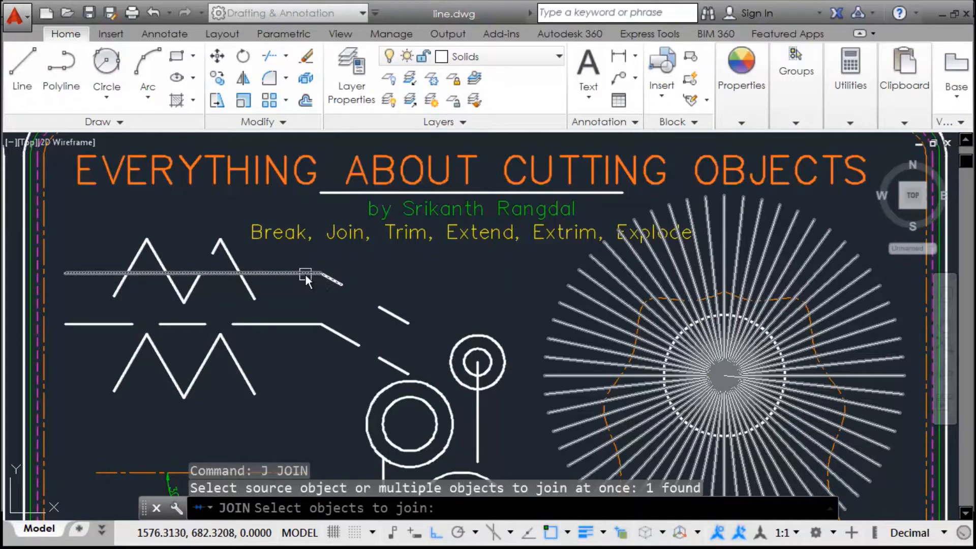
{"action": "left_click", "coordinate": [305, 274]}
{"action": "left_click", "coordinate": [421, 281]}
{"action": "left_click", "coordinate": [365, 329]}
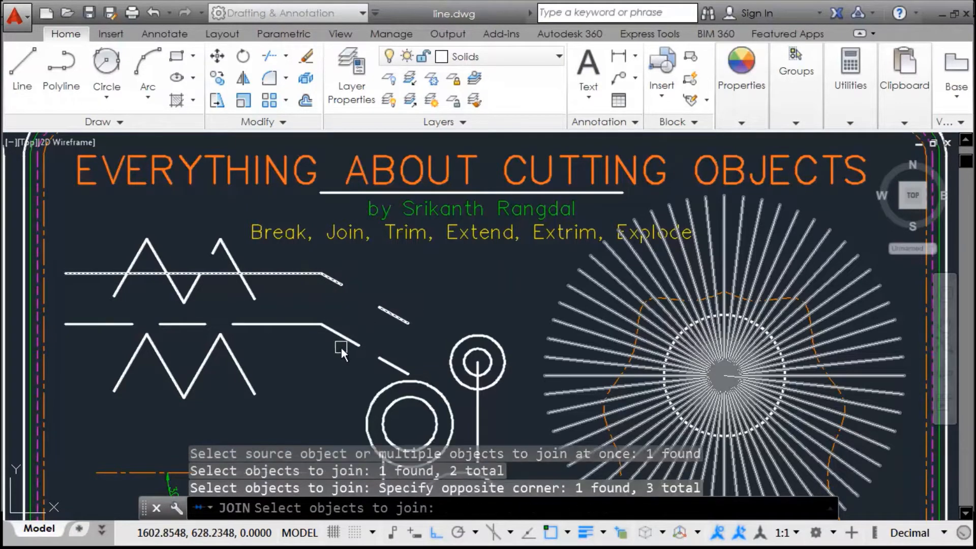
{"action": "key", "text": "Return"}
Examine the grips of the joined upper polyline and compare them with those of a single zigzag segment, clearing each selection
{"action": "left_click", "coordinate": [335, 279]}
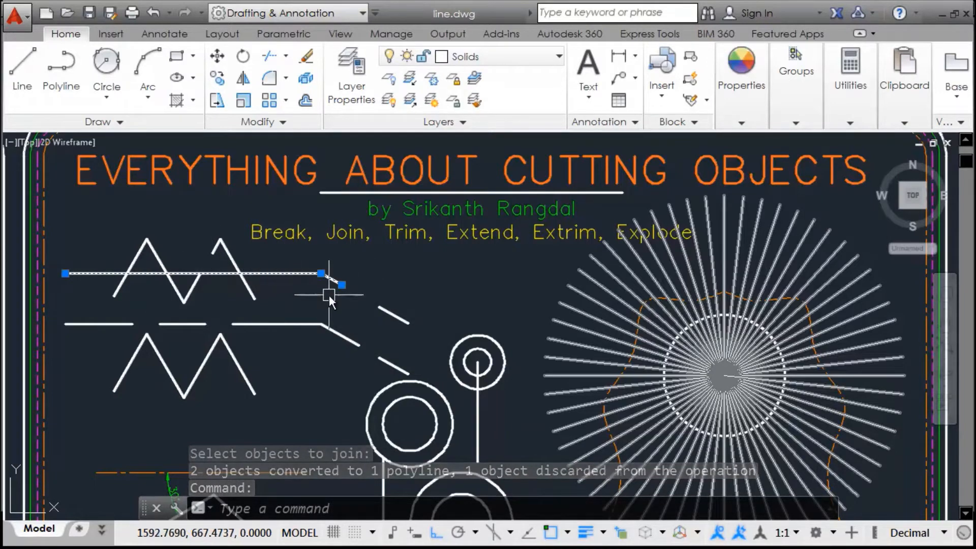
{"action": "key", "text": "Escape"}
{"action": "left_click", "coordinate": [251, 292]}
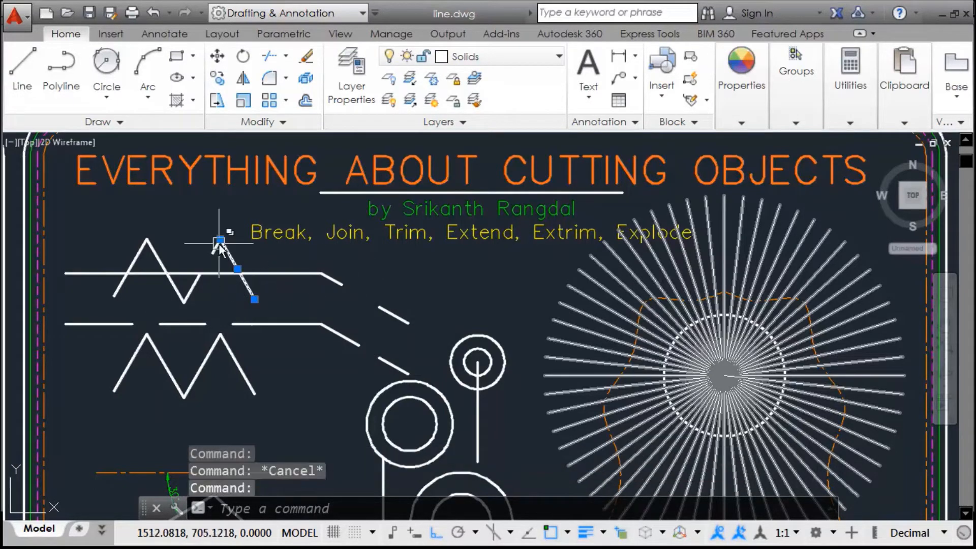
{"action": "key", "text": "Escape"}
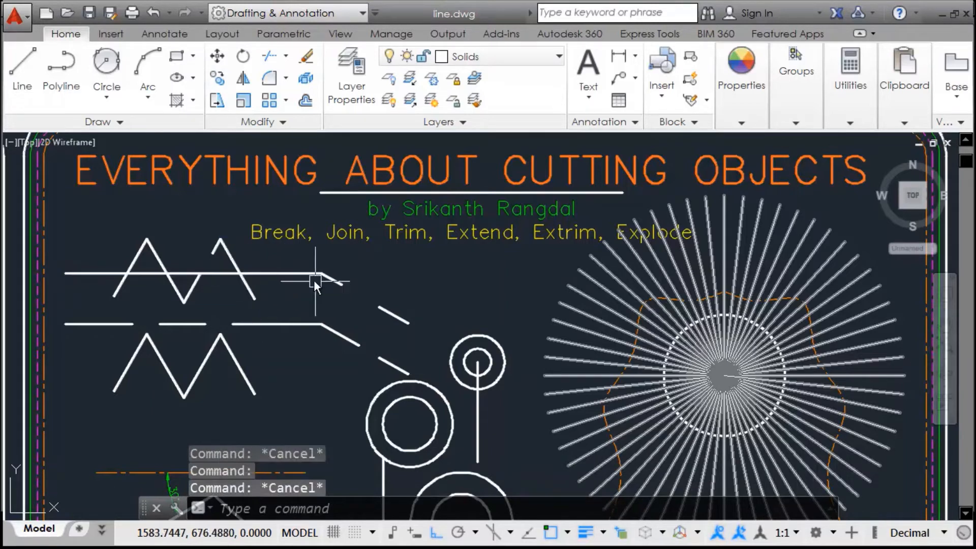
{"action": "left_click", "coordinate": [306, 275]}
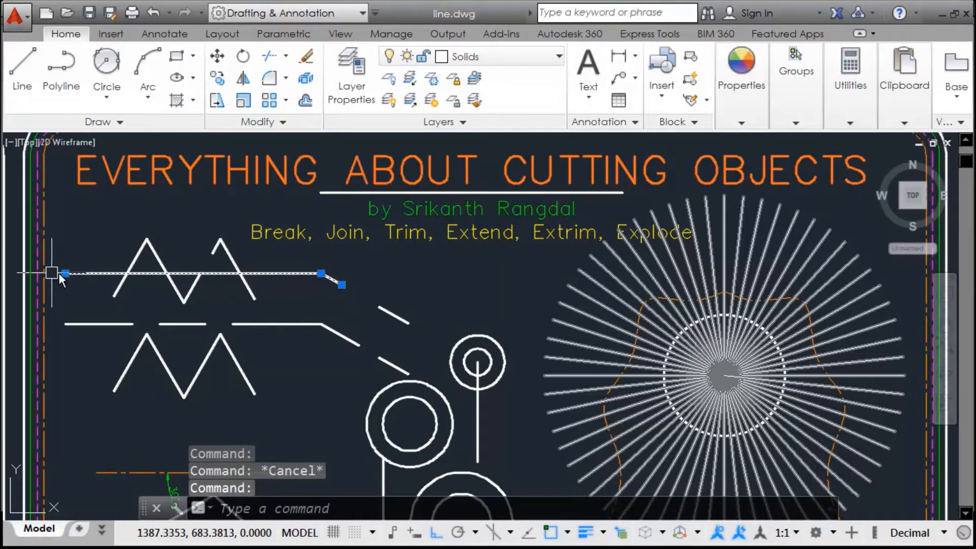
{"action": "key", "text": "Escape"}
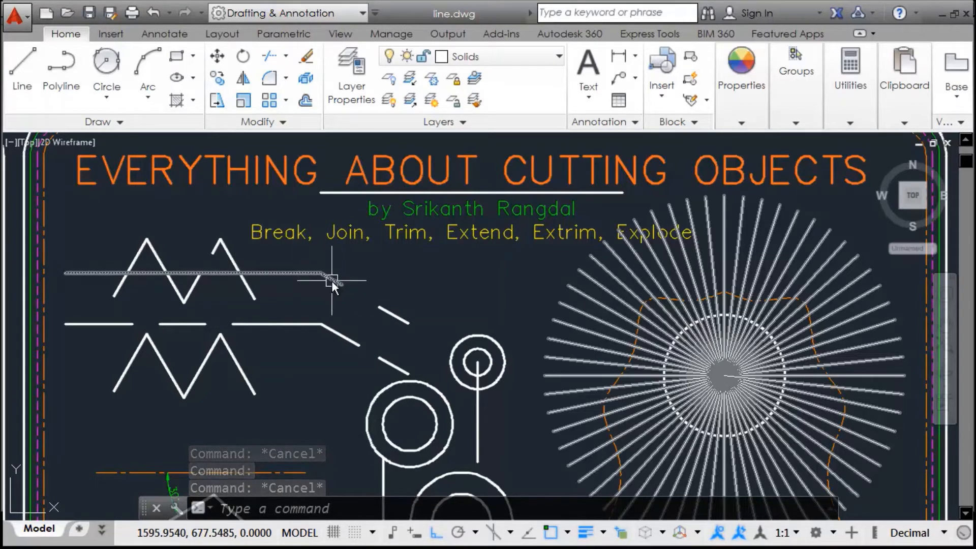
{"action": "left_click", "coordinate": [332, 280]}
{"action": "key", "text": "Escape"}
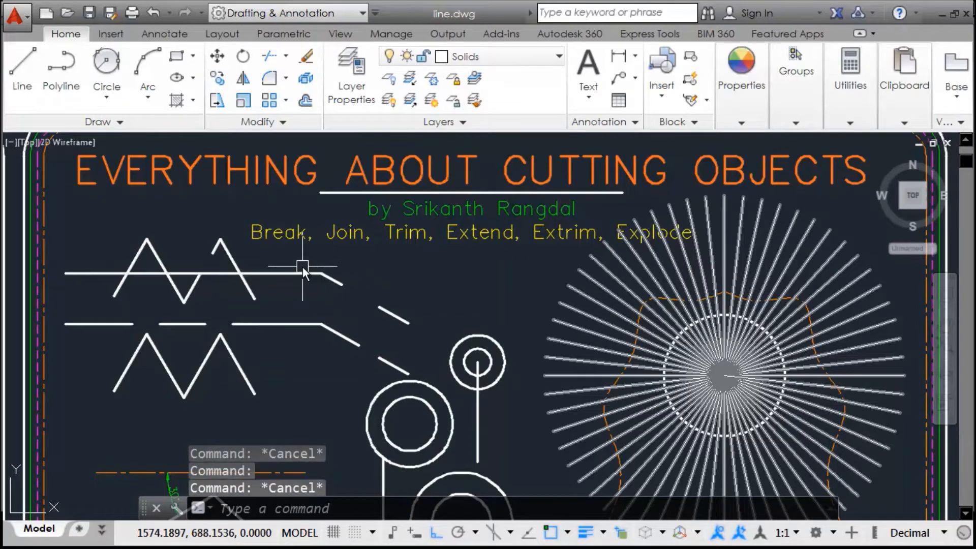
{"action": "left_click", "coordinate": [294, 272]}
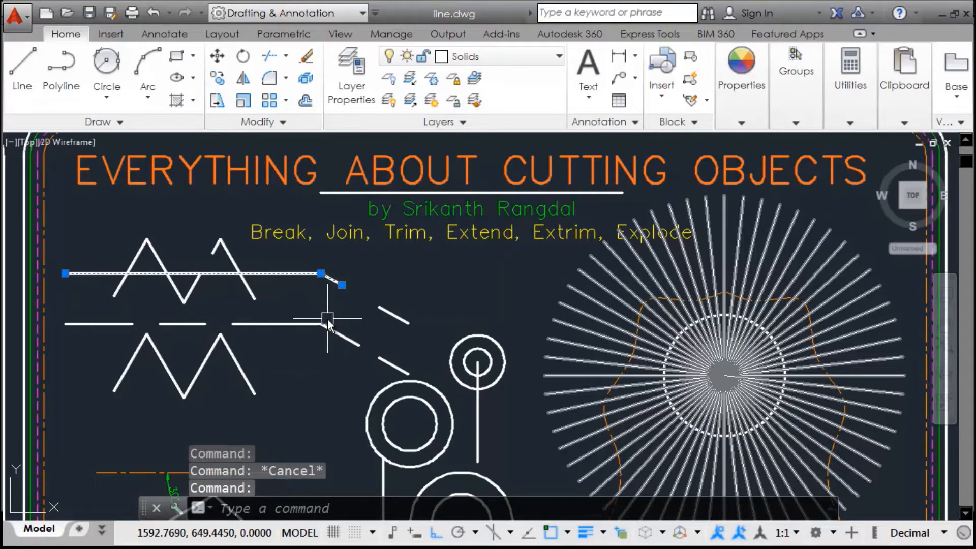
{"action": "key", "text": "Escape"}
{"action": "left_click", "coordinate": [301, 274]}
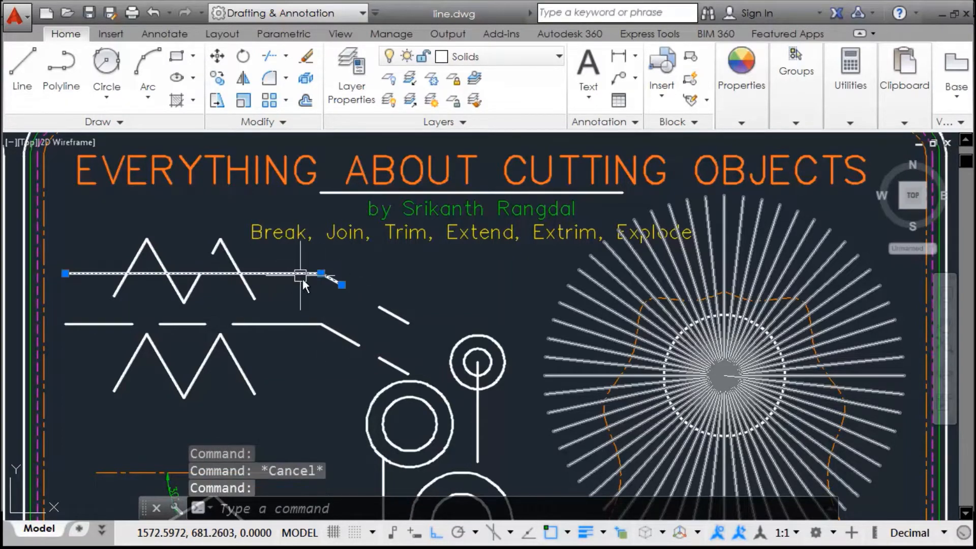
{"action": "key", "text": "Escape"}
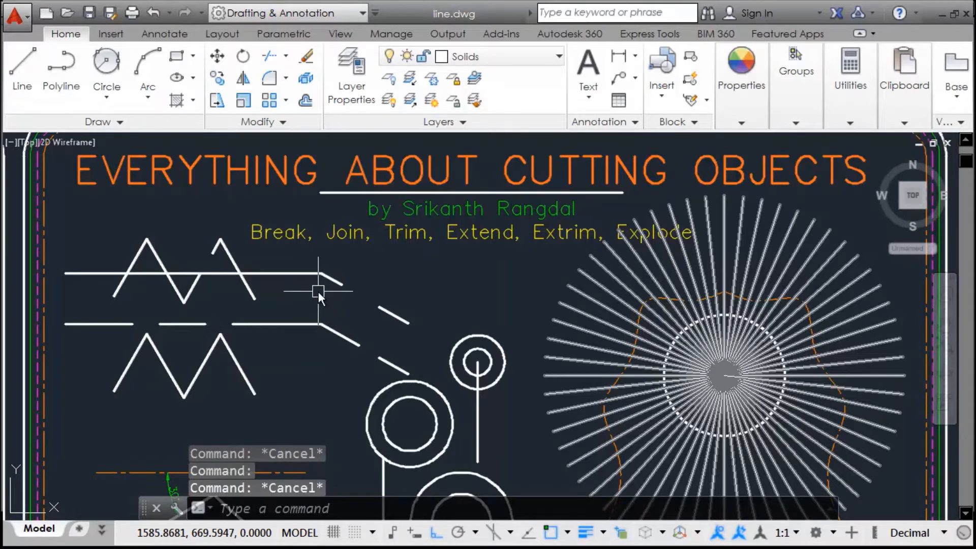
Compare the lower slanted line, the upper polyline and the detached upper slanted piece by selecting each, and clear the selections
{"action": "left_click", "coordinate": [336, 335]}
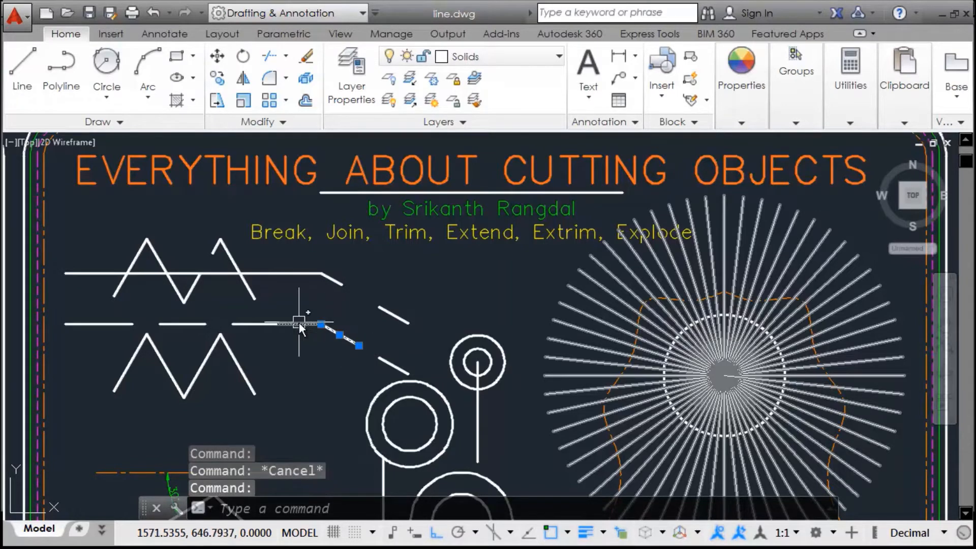
{"action": "key", "text": "Escape"}
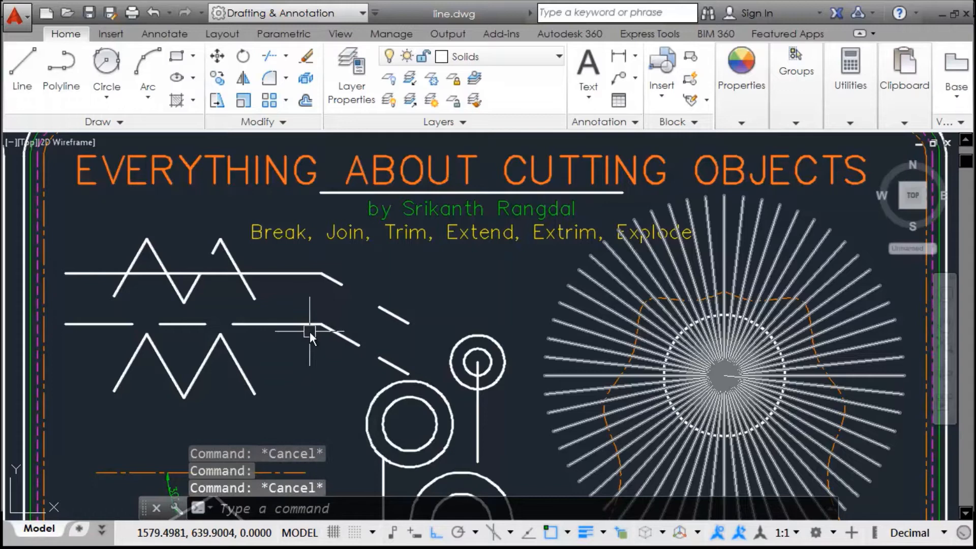
{"action": "left_click", "coordinate": [322, 273]}
{"action": "key", "text": "Escape"}
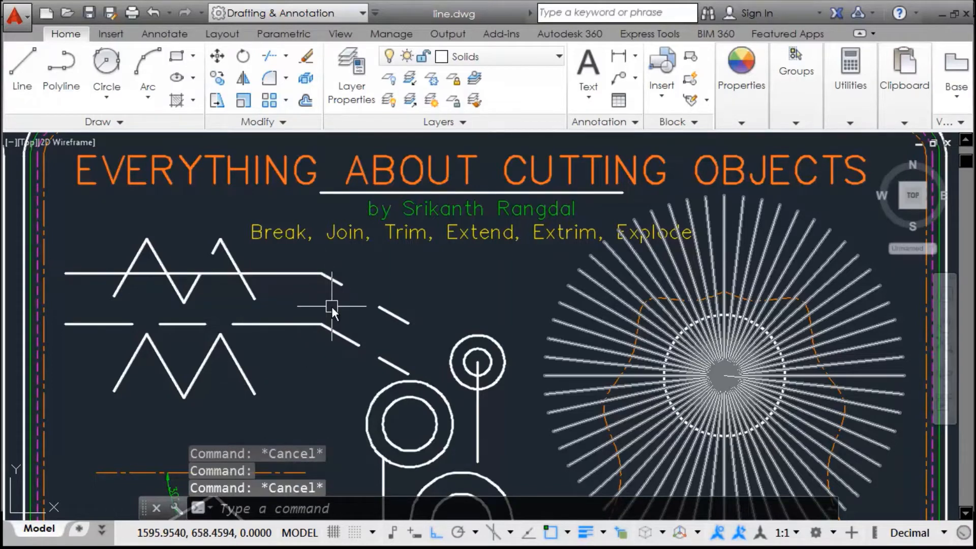
{"action": "left_click", "coordinate": [328, 277]}
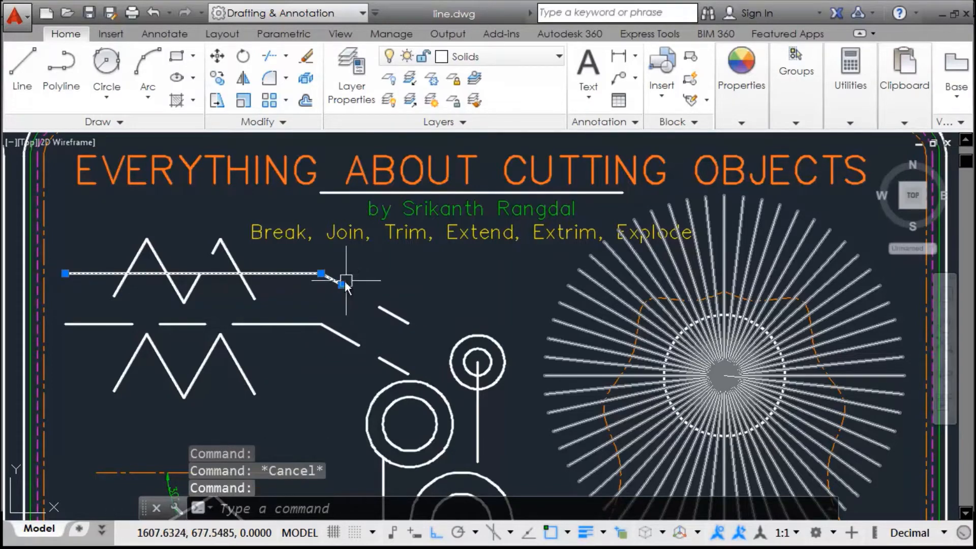
{"action": "key", "text": "Escape"}
{"action": "left_click", "coordinate": [385, 312]}
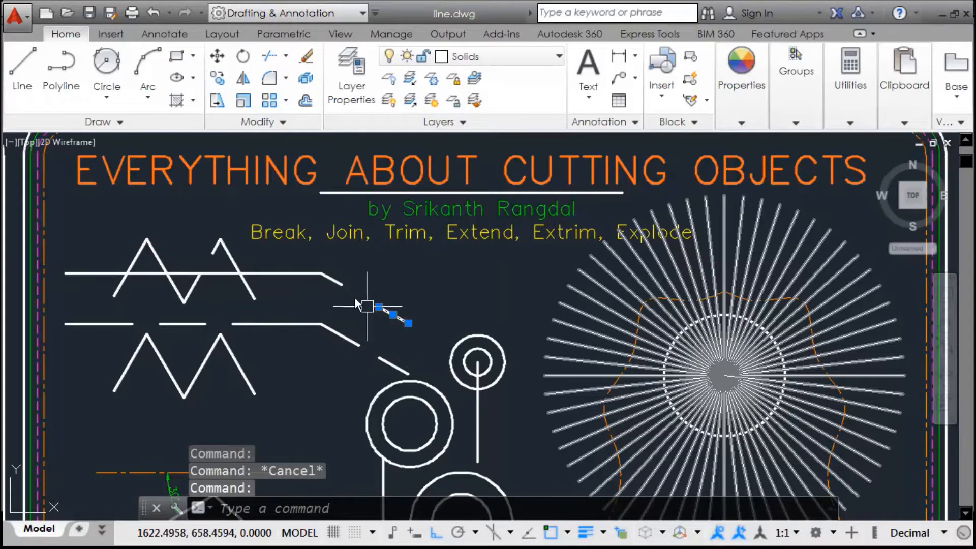
{"action": "key", "text": "Escape"}
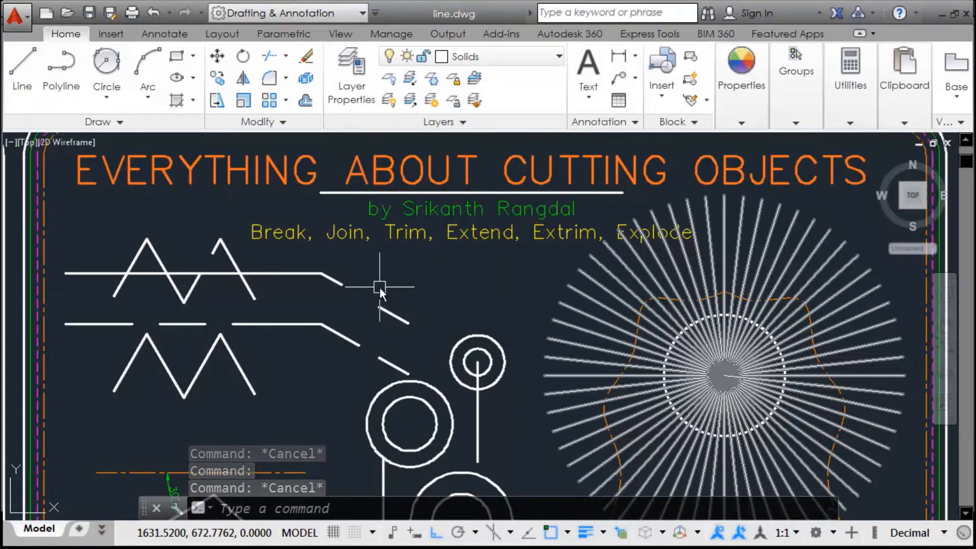
Explode the upper polyline into separate horizontal and slanted lines, and clear the selection
{"action": "left_click", "coordinate": [328, 277]}
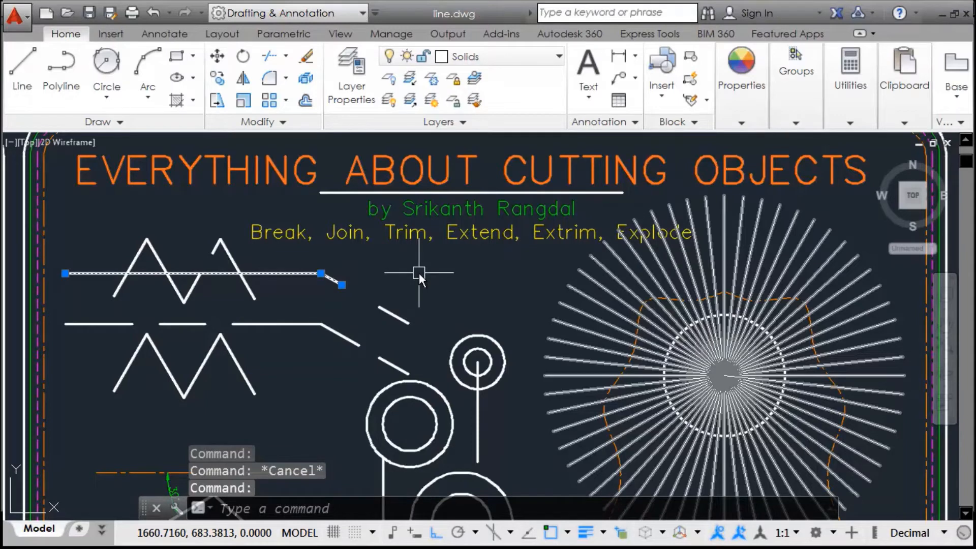
{"action": "type", "text": "x"}
{"action": "key", "text": "Return"}
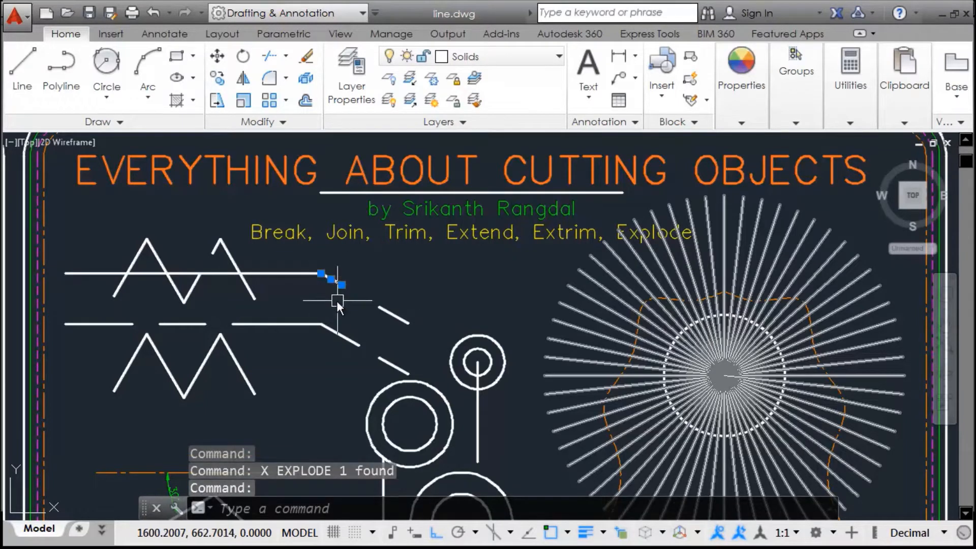
{"action": "key", "text": "Escape"}
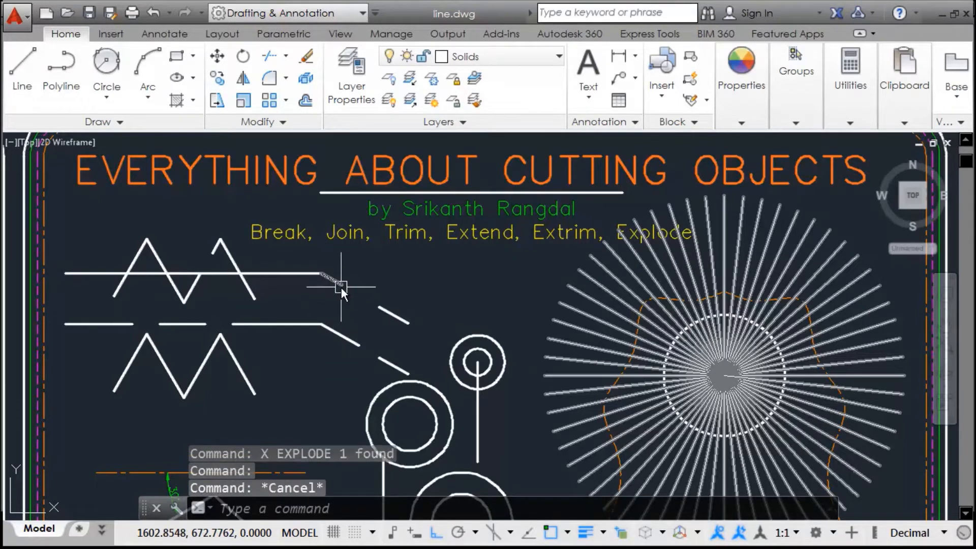
Join the two collinear slanted pieces of the upper line across their gap into one line, and check the result
{"action": "left_click", "coordinate": [340, 284]}
{"action": "left_click", "coordinate": [389, 317]}
{"action": "key", "text": "Escape"}
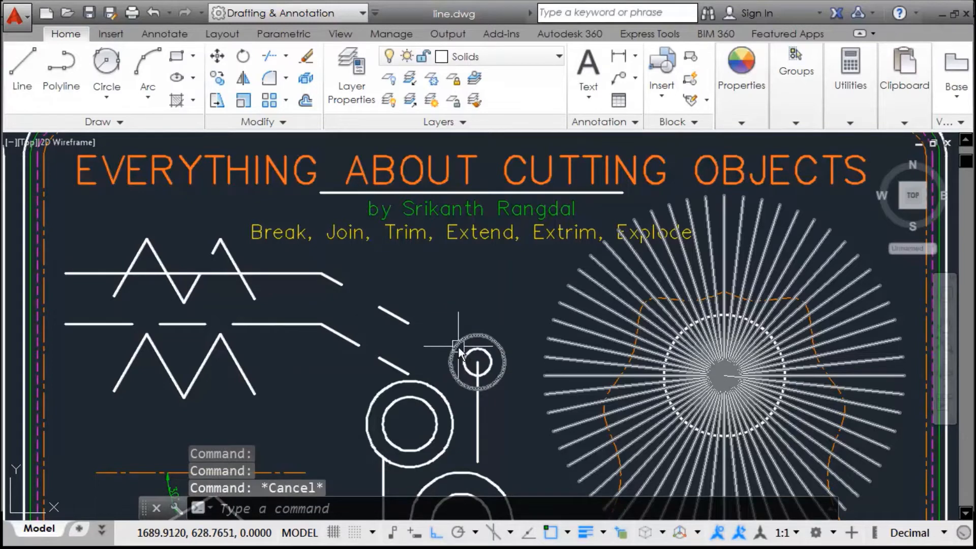
{"action": "type", "text": "j"}
{"action": "key", "text": "Return"}
{"action": "left_click", "coordinate": [401, 266]}
{"action": "left_click", "coordinate": [337, 310]}
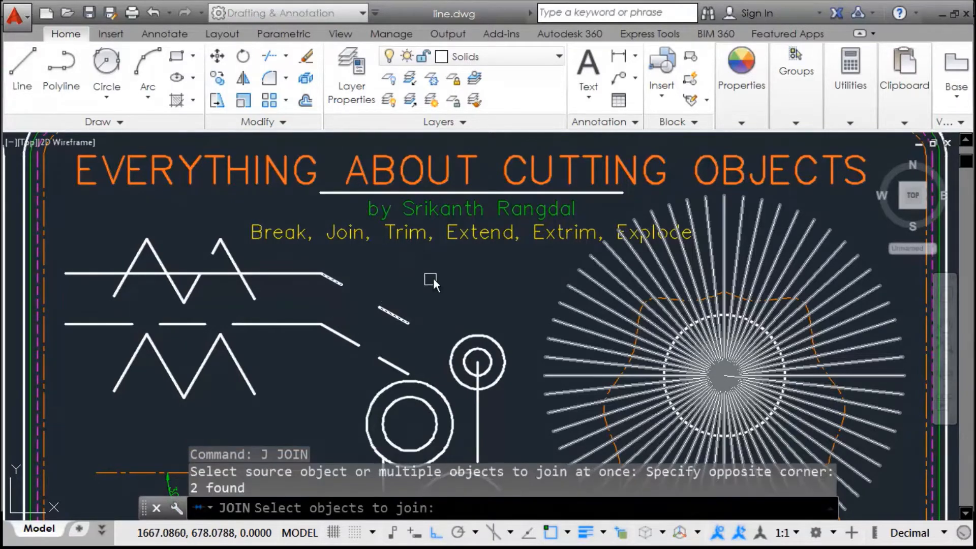
{"action": "key", "text": "Return"}
{"action": "left_click", "coordinate": [366, 310]}
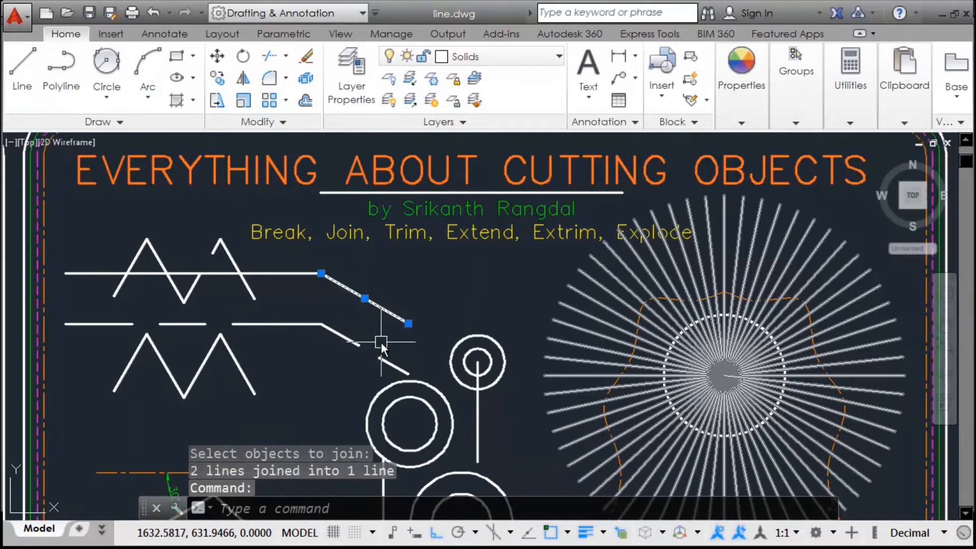
{"action": "key", "text": "Escape"}
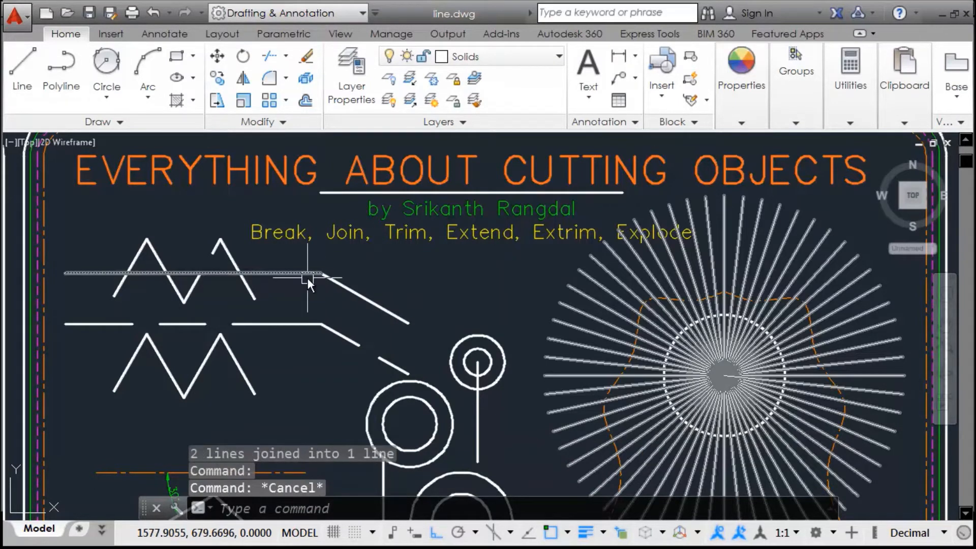
Join the upper horizontal line and the slanted line at its end into one polyline, and check its grips
{"action": "left_click", "coordinate": [307, 274]}
{"action": "key", "text": "Escape"}
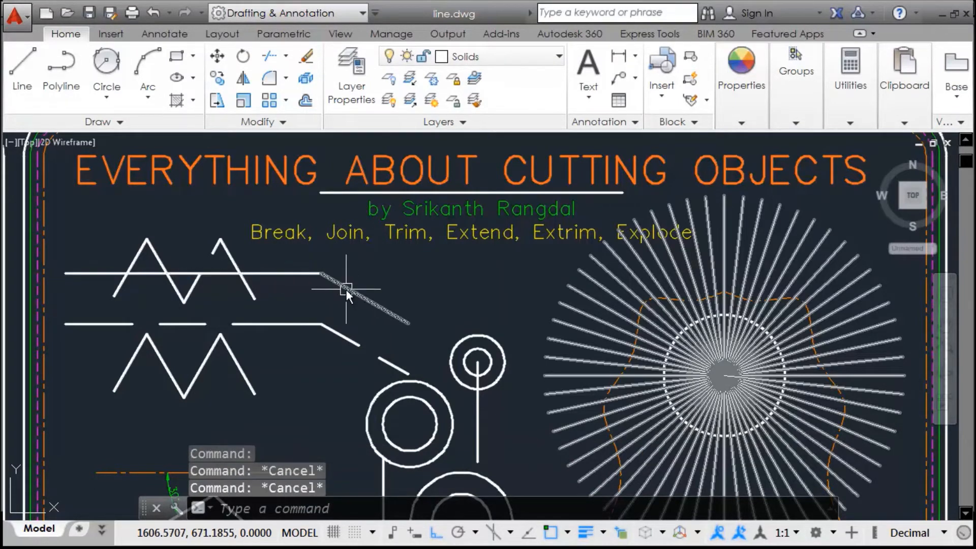
{"action": "type", "text": "j"}
{"action": "key", "text": "Return"}
{"action": "left_click", "coordinate": [337, 283]}
{"action": "left_click", "coordinate": [344, 260]}
{"action": "left_click", "coordinate": [294, 286]}
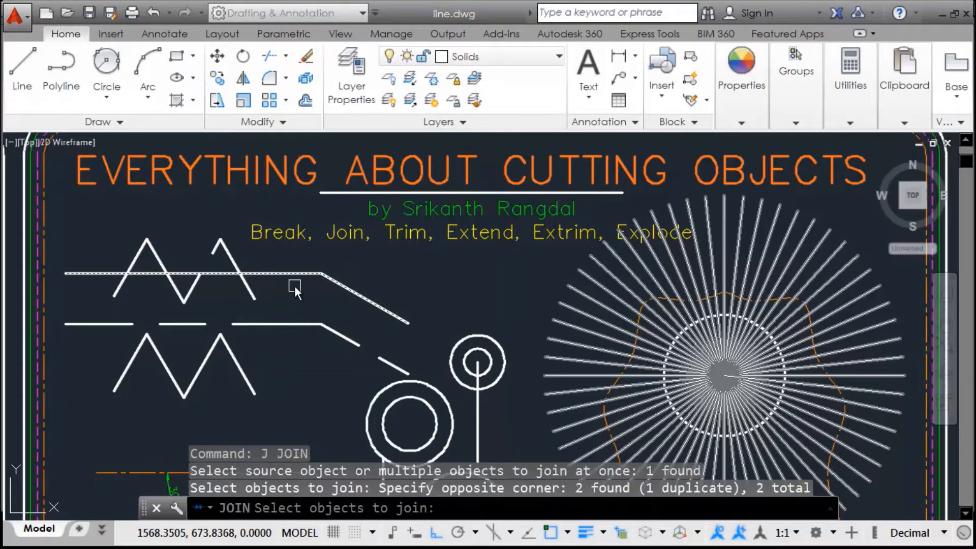
{"action": "key", "text": "Return"}
{"action": "left_click", "coordinate": [355, 290]}
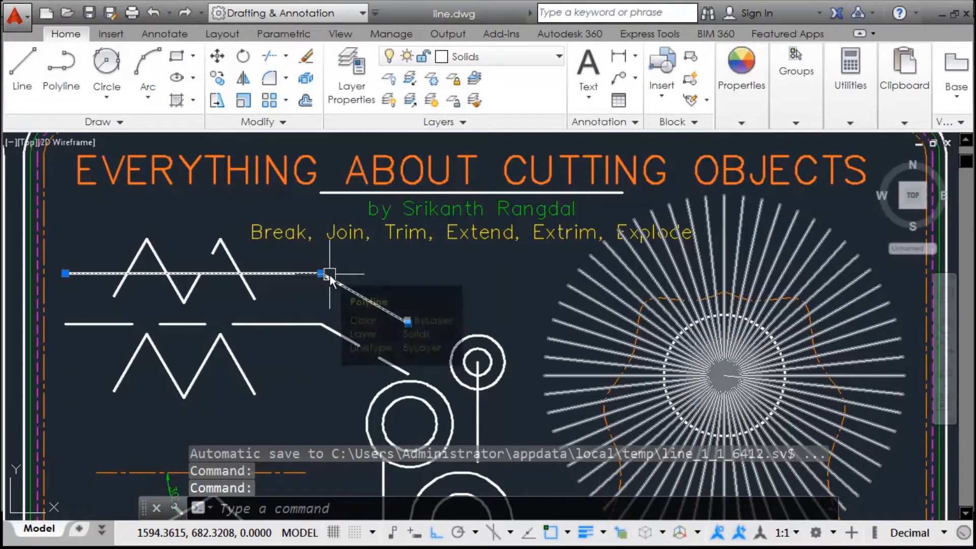
{"action": "key", "text": "Escape"}
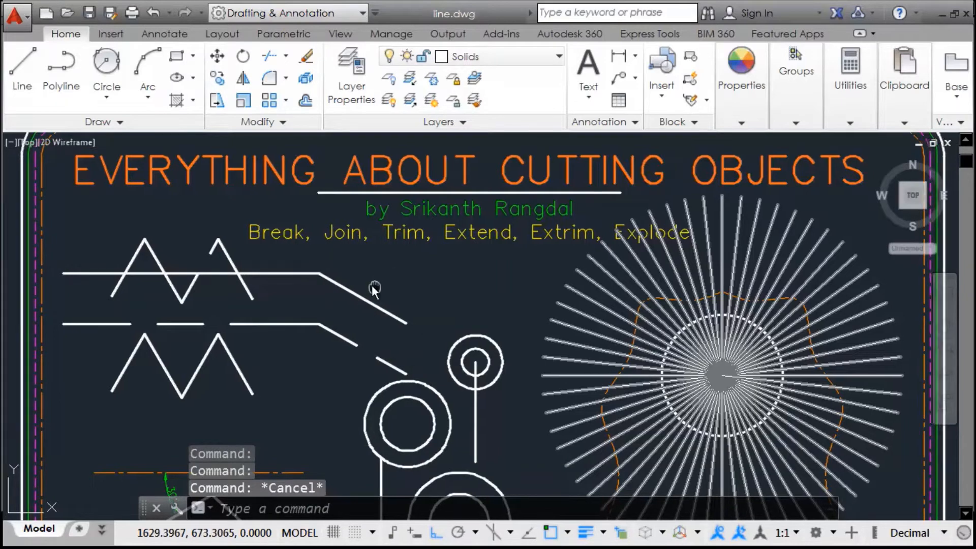
{"action": "middle_click_drag", "start_coordinate": [371, 285], "coordinate": [363, 269]}
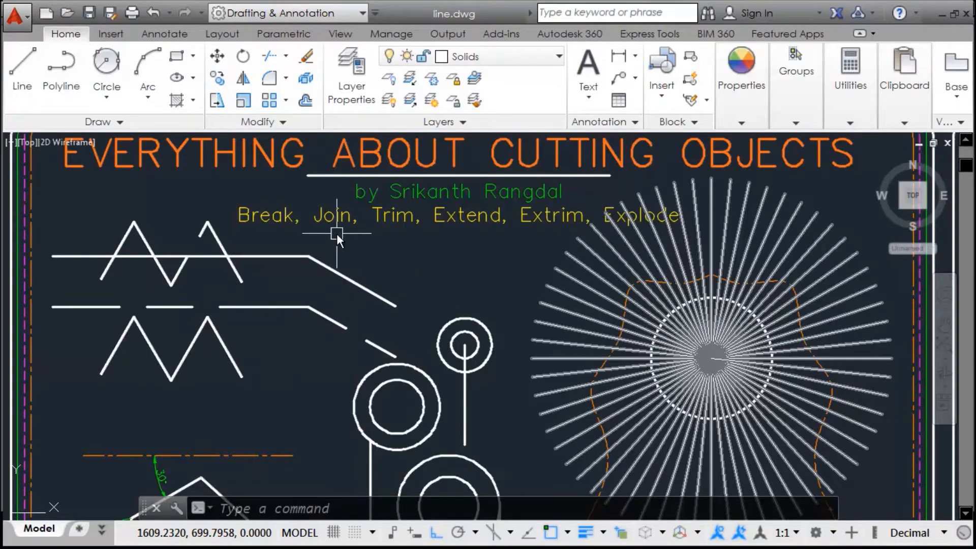
{"action": "middle_click_drag", "start_coordinate": [337, 283], "coordinate": [334, 262]}
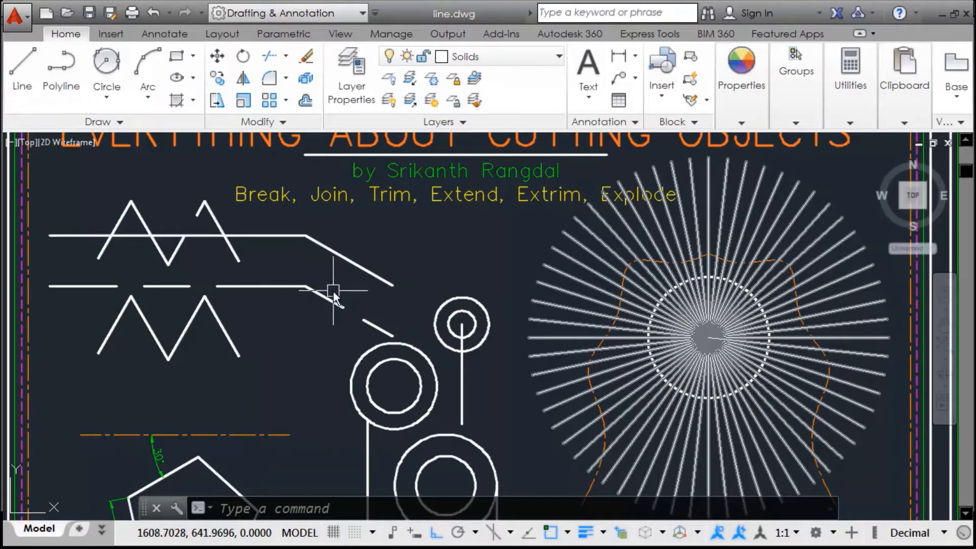
Trim the upper horizontal line between the two peaks of the upper zigzag and beyond the outer leg of the first peak
{"action": "middle_click_drag", "start_coordinate": [403, 251], "coordinate": [410, 256]}
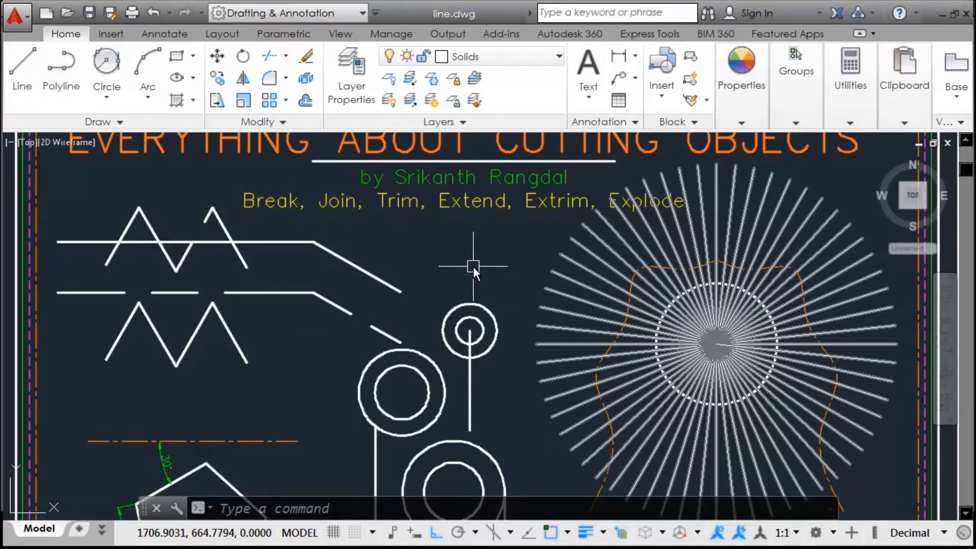
{"action": "middle_click_drag", "start_coordinate": [477, 276], "coordinate": [474, 254]}
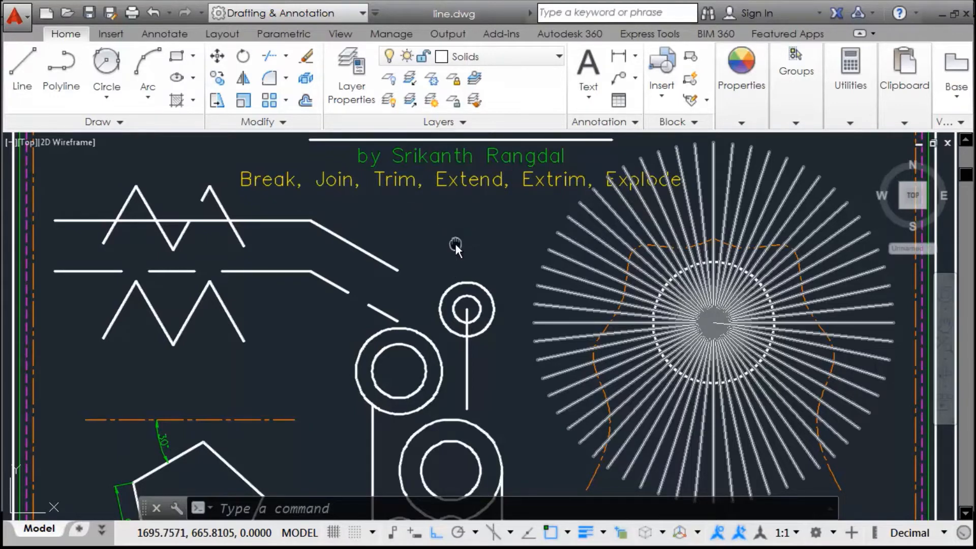
{"action": "middle_click_drag", "start_coordinate": [455, 244], "coordinate": [472, 234]}
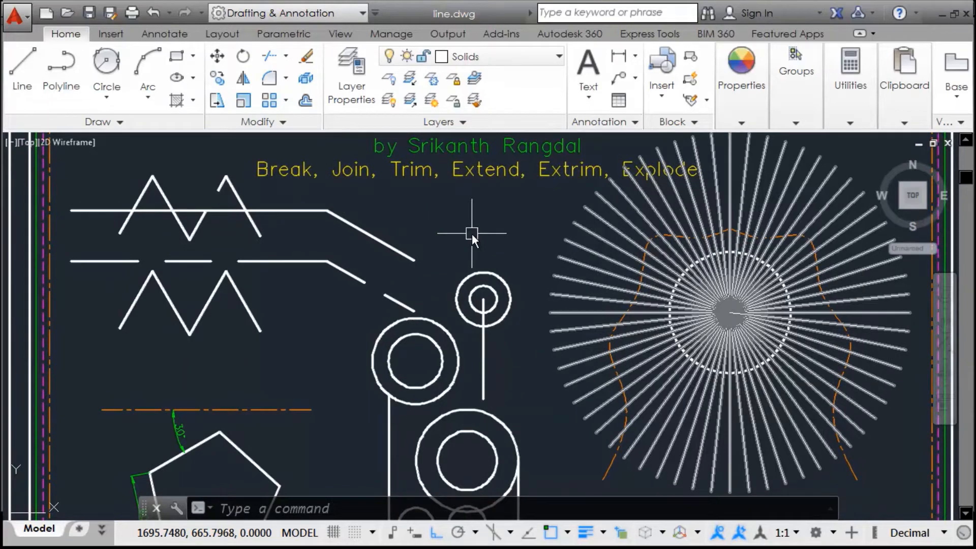
{"action": "type", "text": "TR"}
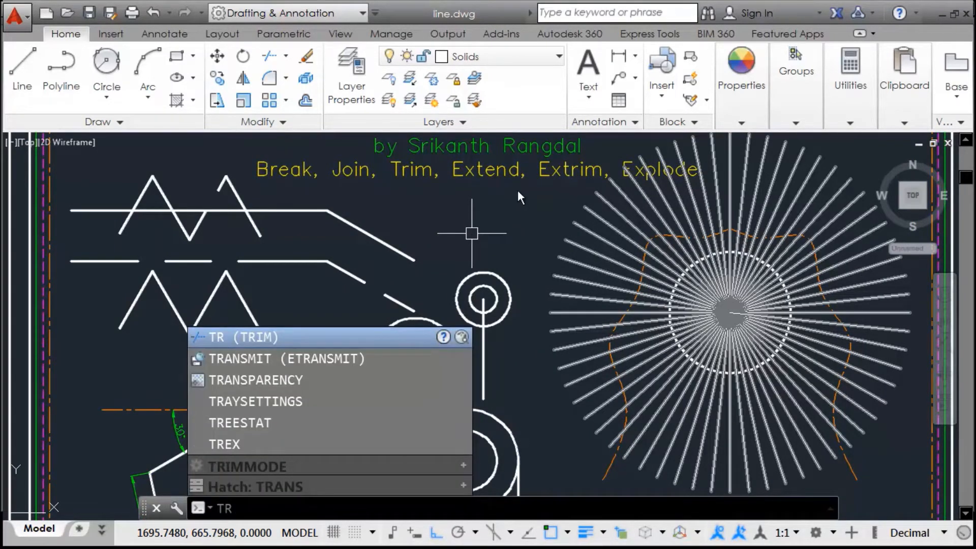
{"action": "key", "text": "Return"}
{"action": "key", "text": "Return"}
{"action": "left_click", "coordinate": [190, 243]}
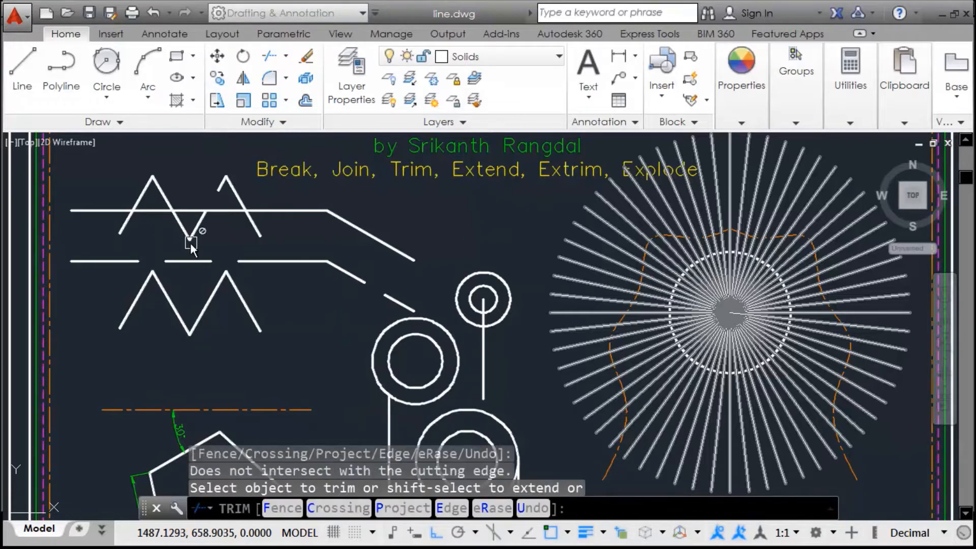
{"action": "left_click", "coordinate": [211, 209]}
{"action": "left_click", "coordinate": [241, 305]}
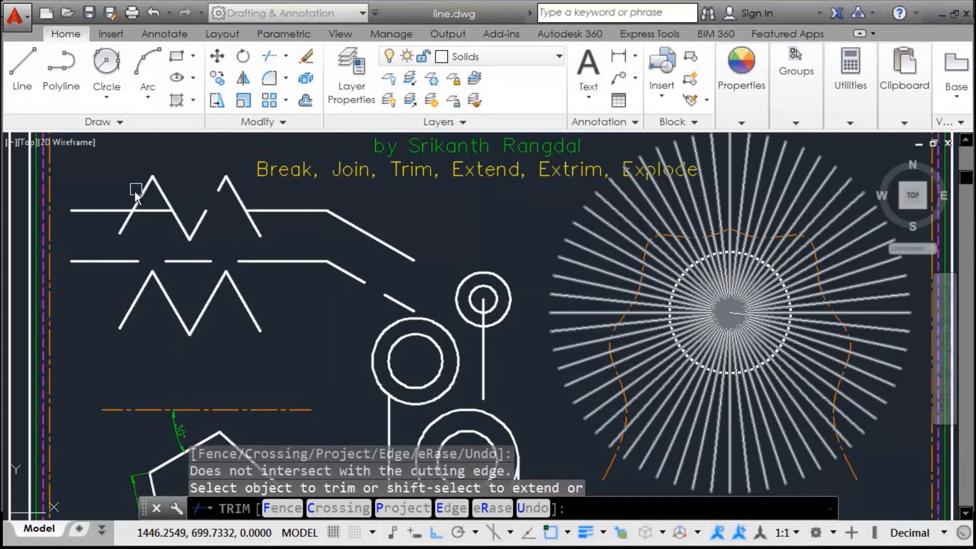
{"action": "left_click", "coordinate": [109, 211]}
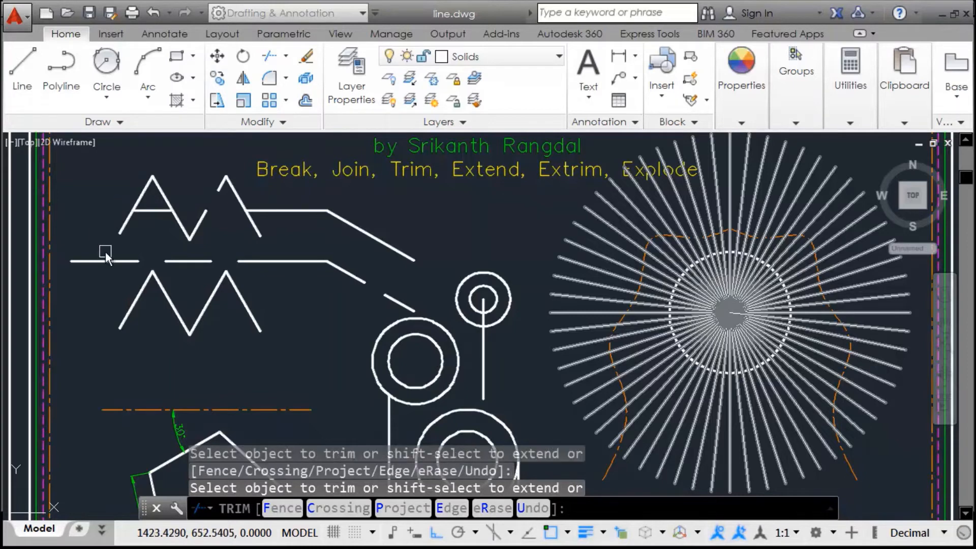
Try to trim the remaining short horizontal piece inside the first peak, and end the trimming
{"action": "left_click", "coordinate": [165, 206]}
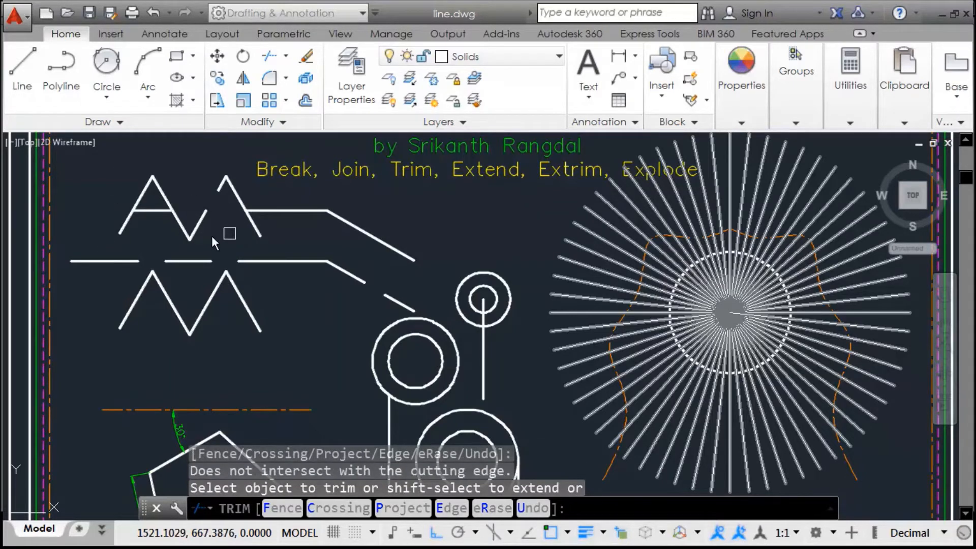
{"action": "left_click", "coordinate": [154, 212]}
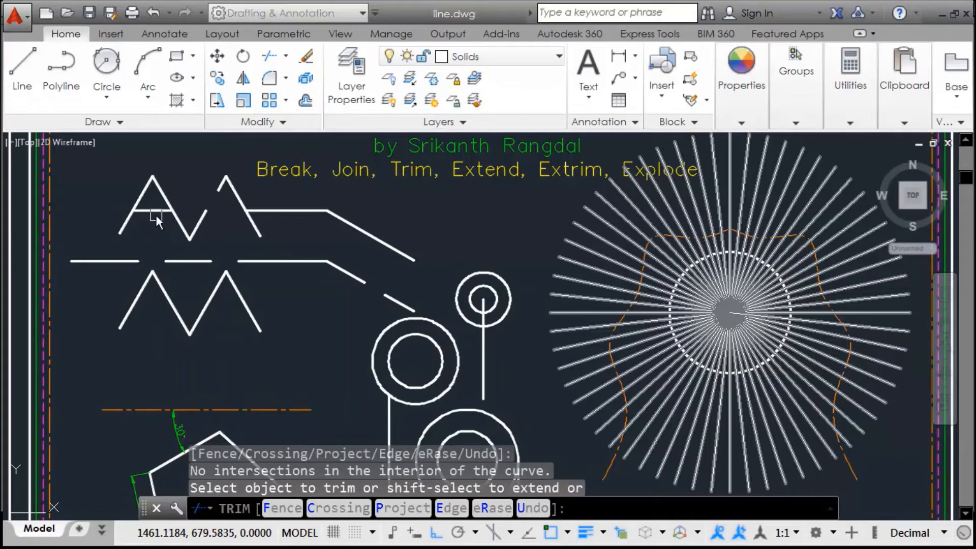
{"action": "left_click", "coordinate": [148, 213]}
{"action": "left_click", "coordinate": [156, 210]}
{"action": "key", "text": "Escape"}
Draw a short vertical line crossing the leftover horizontal piece inside the first peak
{"action": "type", "text": "l"}
{"action": "key", "text": "Return"}
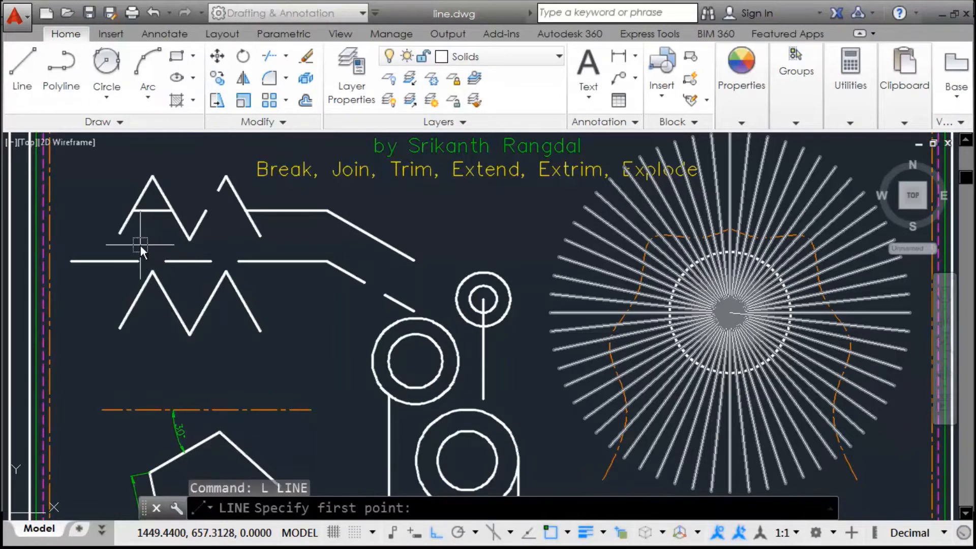
{"action": "left_click", "coordinate": [140, 245]}
{"action": "left_click", "coordinate": [180, 182]}
{"action": "key", "text": "Return"}
Trim the leftover horizontal piece inside the first peak, using the vertical line as a cutting edge
{"action": "type", "text": "tr"}
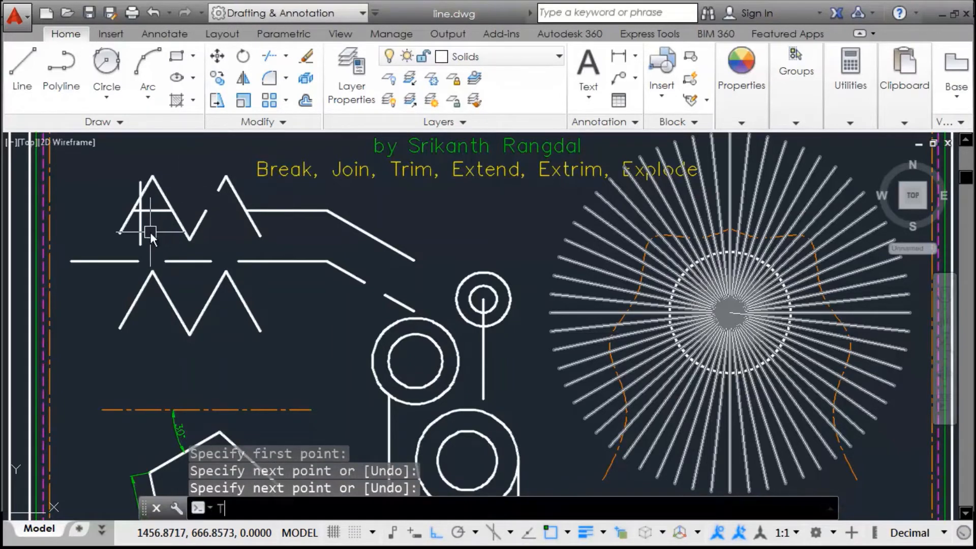
{"action": "key", "text": "Return"}
{"action": "key", "text": "Return"}
{"action": "left_click", "coordinate": [156, 210]}
{"action": "left_click", "coordinate": [214, 226]}
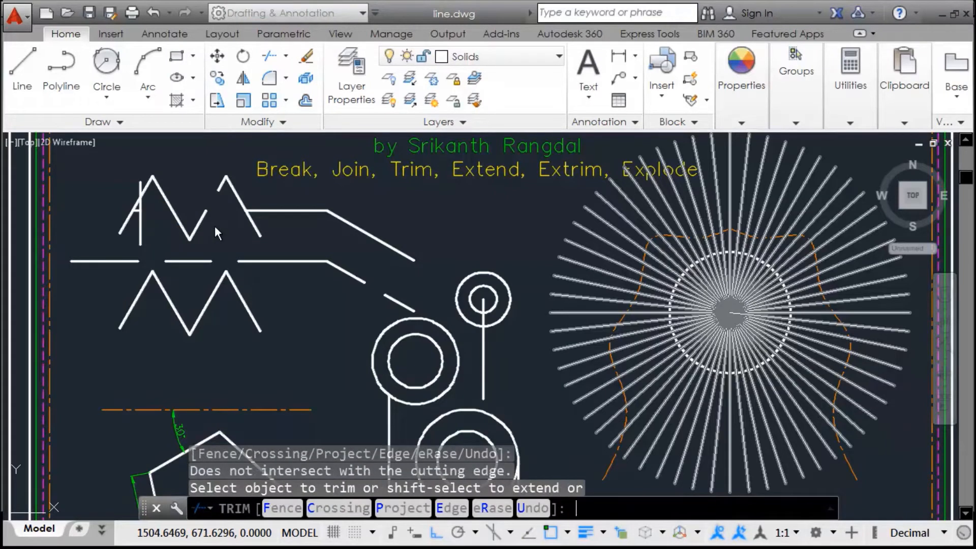
{"action": "key", "text": "Return"}
Undo the last trim and the vertical line drawn through the first peak
{"action": "type", "text": "u"}
{"action": "key", "text": "Return"}
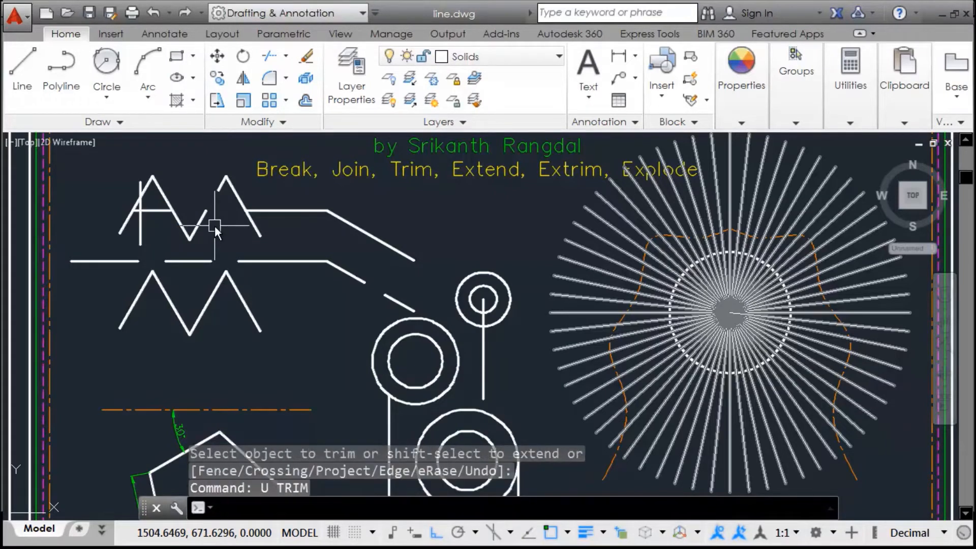
{"action": "type", "text": "u"}
{"action": "key", "text": "Return"}
Erase the leftover short horizontal piece inside the first peak of the upper zigzag
{"action": "left_click", "coordinate": [157, 211]}
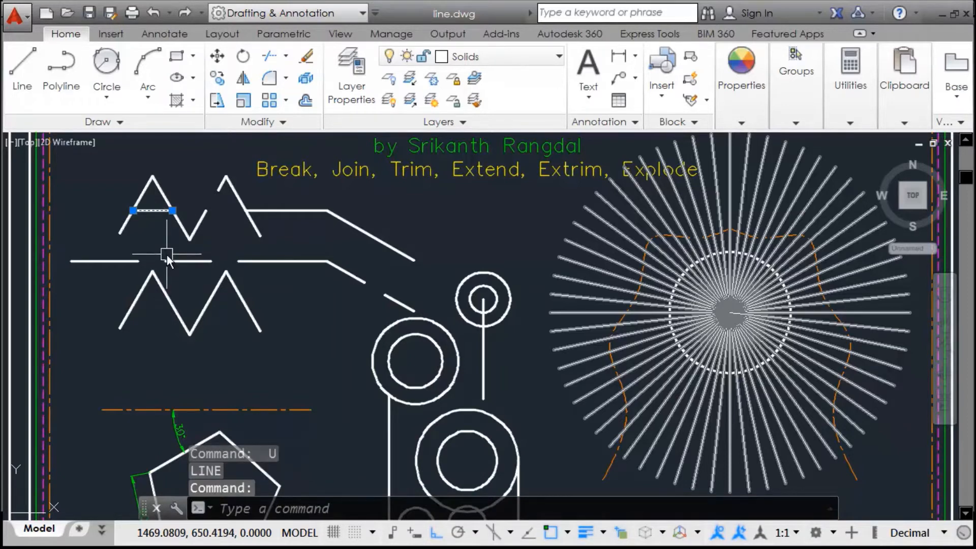
{"action": "key", "text": "Escape"}
{"action": "key", "text": "Escape"}
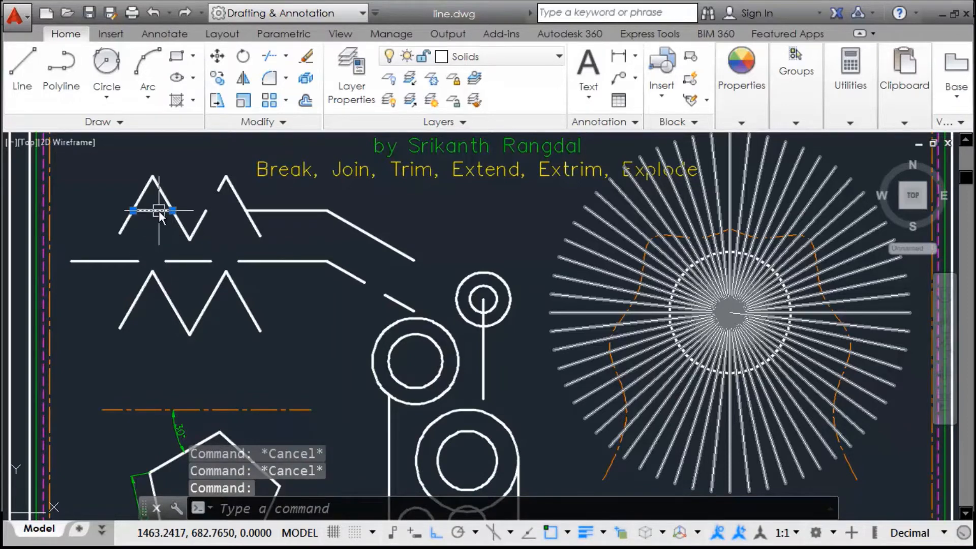
{"action": "left_click", "coordinate": [306, 57]}
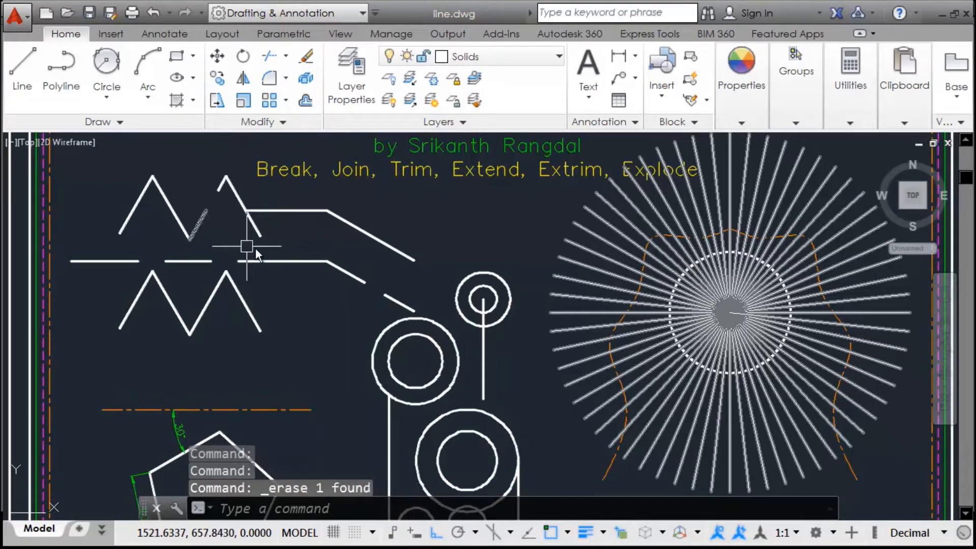
Extend the horizontal end of the upper polyline across the zigzag to the orange dash-dot border line
{"action": "middle_click_drag", "start_coordinate": [278, 259], "coordinate": [268, 275]}
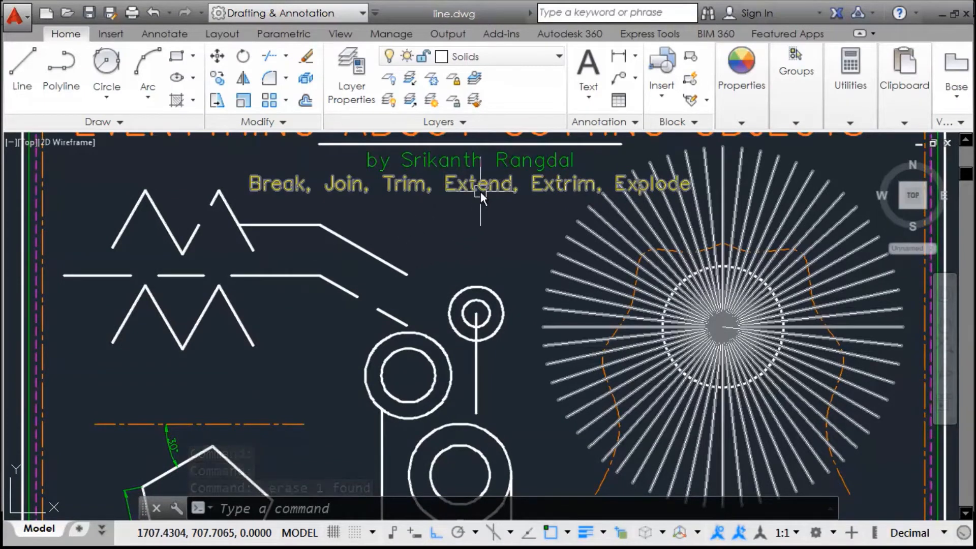
{"action": "type", "text": "EX"}
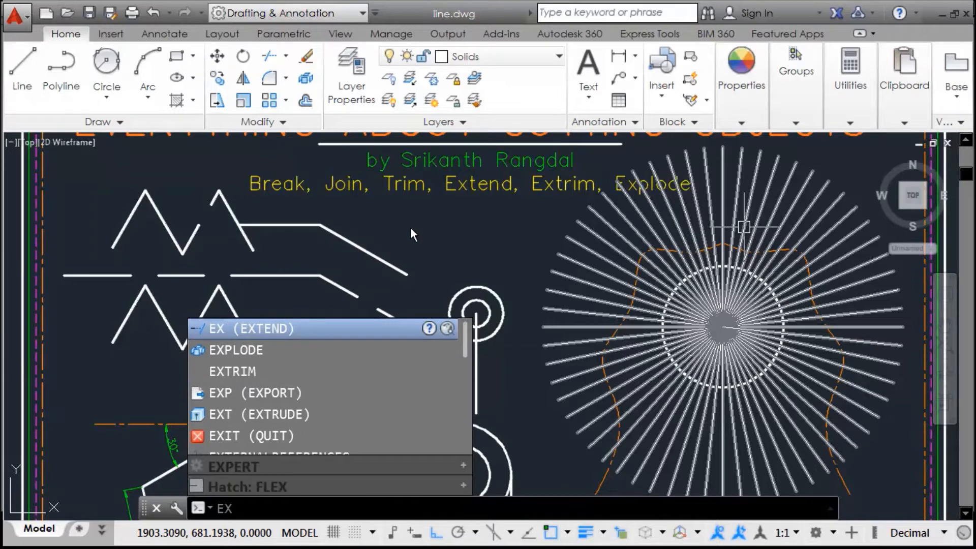
{"action": "key", "text": "Return"}
{"action": "key", "text": "Return"}
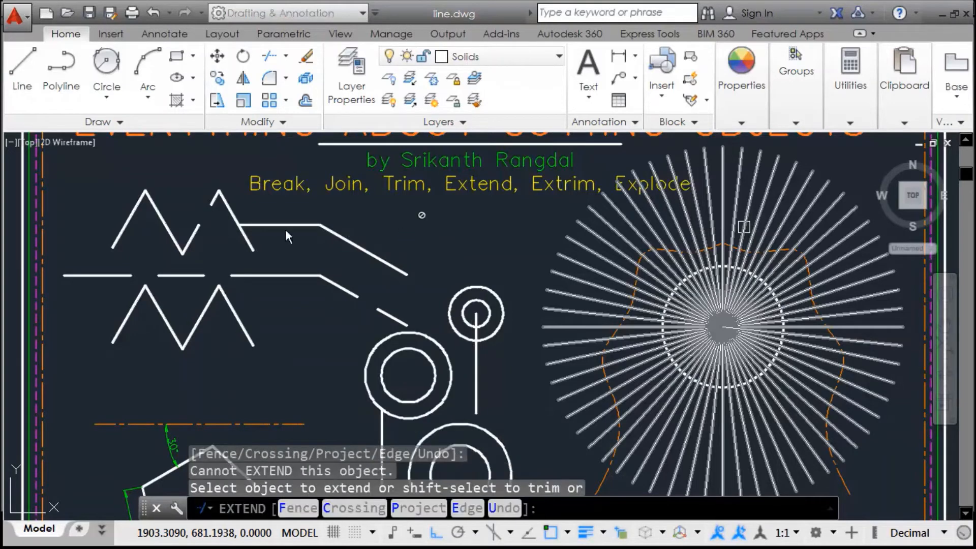
{"action": "left_click", "coordinate": [261, 227]}
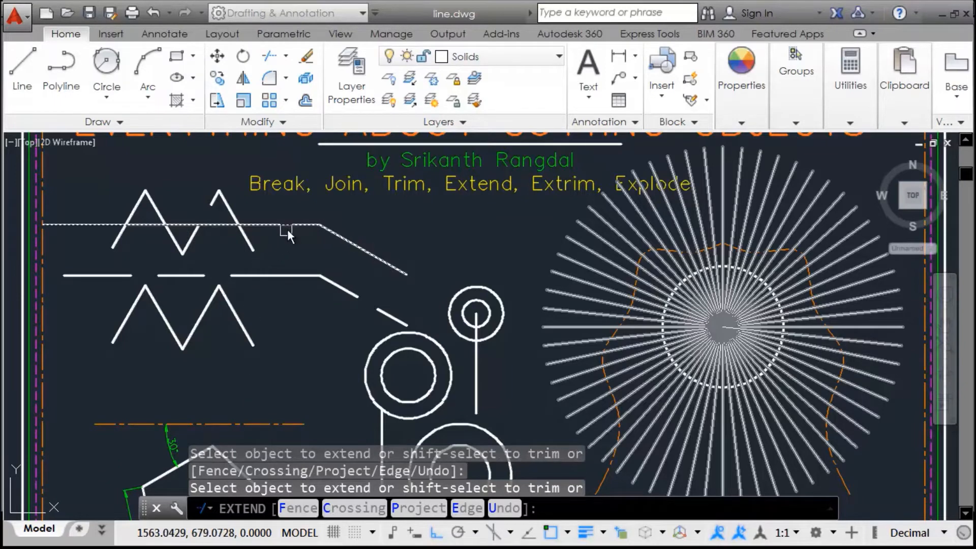
{"action": "left_click", "coordinate": [147, 226]}
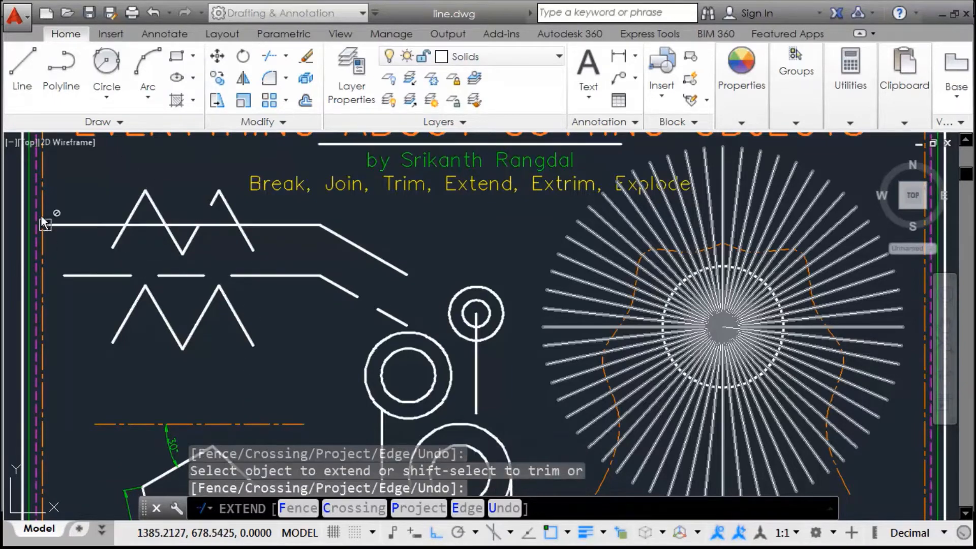
{"action": "left_click", "coordinate": [41, 212]}
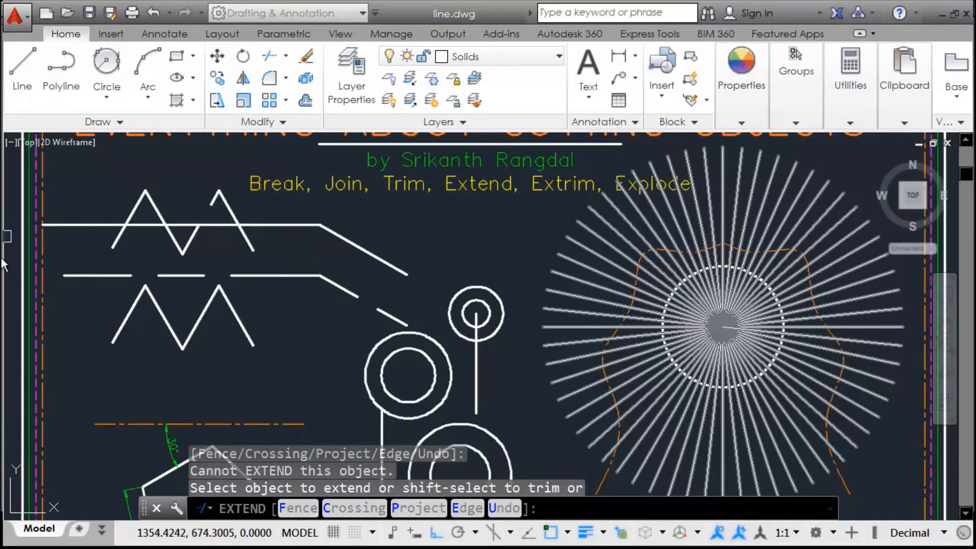
{"action": "key", "text": "Return"}
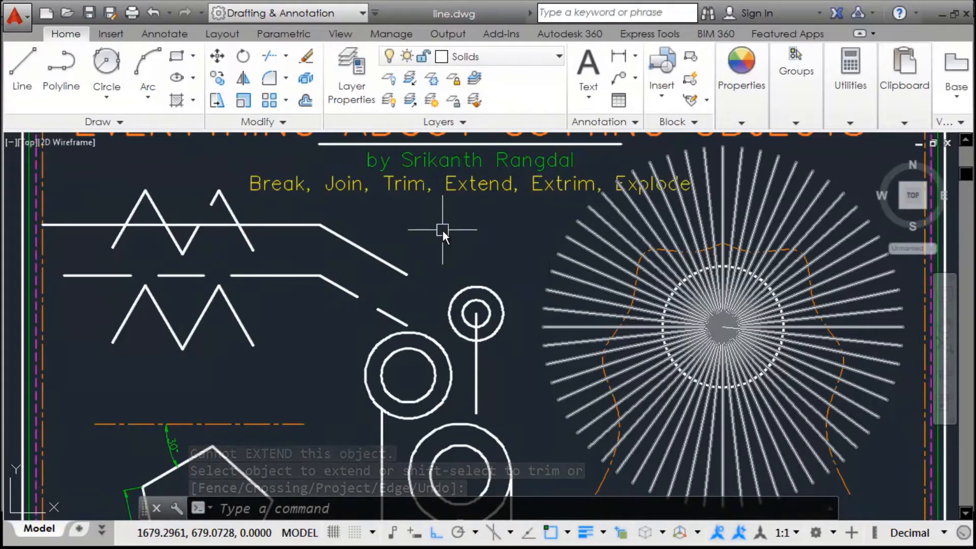
Trim the right legs of both upper zigzag peaks above the horizontal line, using all objects as cutting edges
{"action": "middle_click_drag", "start_coordinate": [368, 276], "coordinate": [361, 266]}
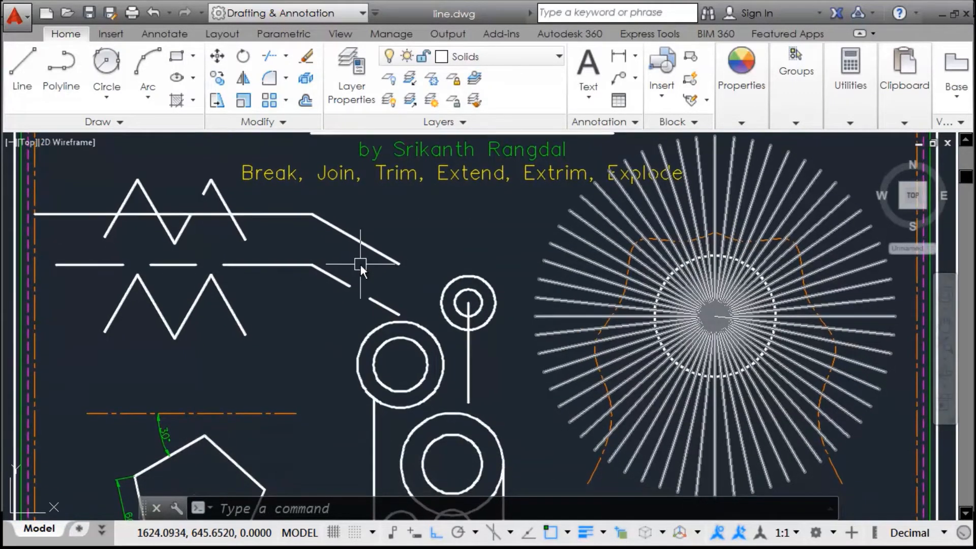
{"action": "type", "text": "TR"}
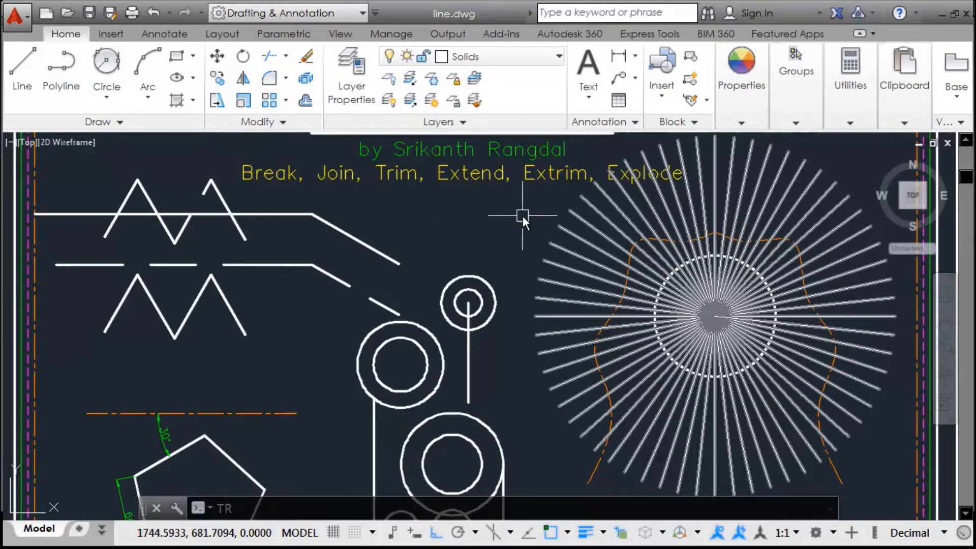
{"action": "key", "text": "Return"}
{"action": "key", "text": "Return"}
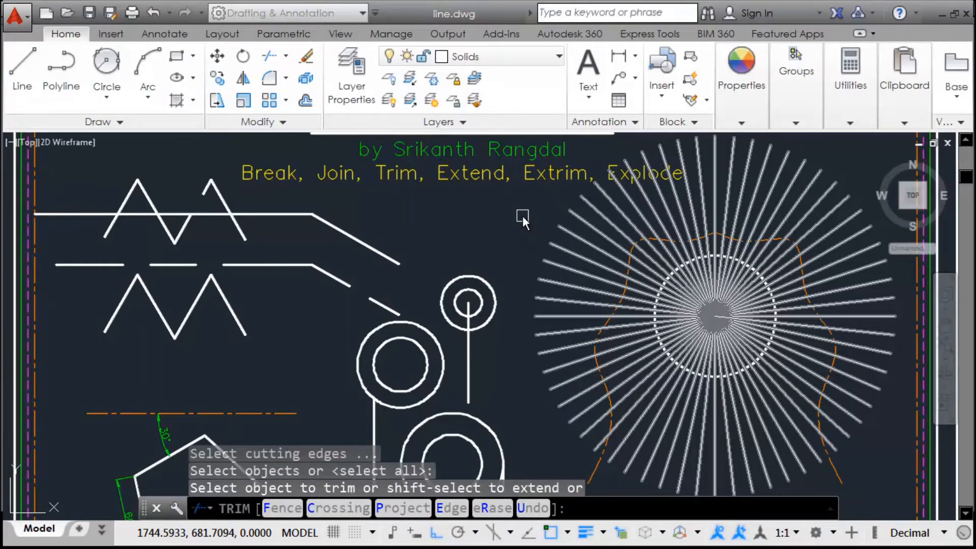
{"action": "left_click", "coordinate": [201, 202]}
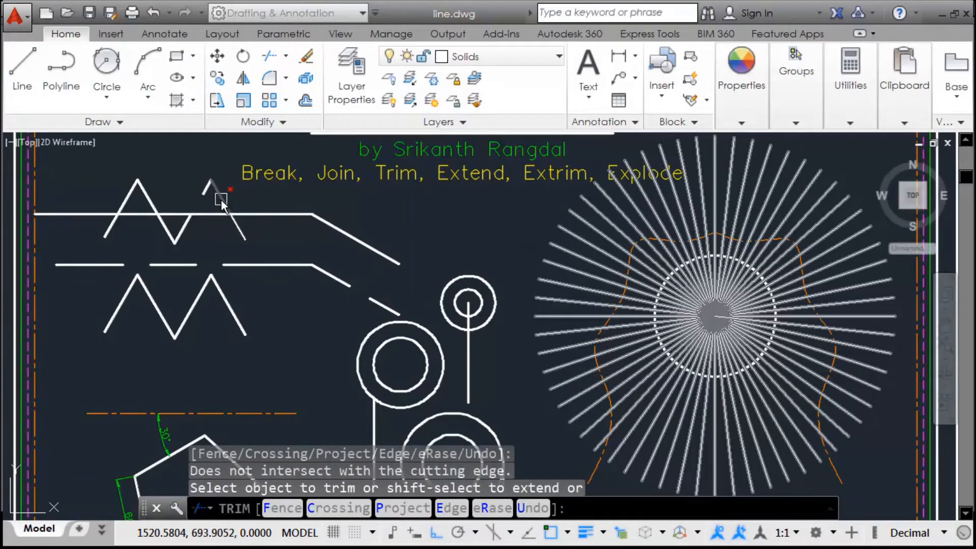
{"action": "left_click", "coordinate": [221, 200]}
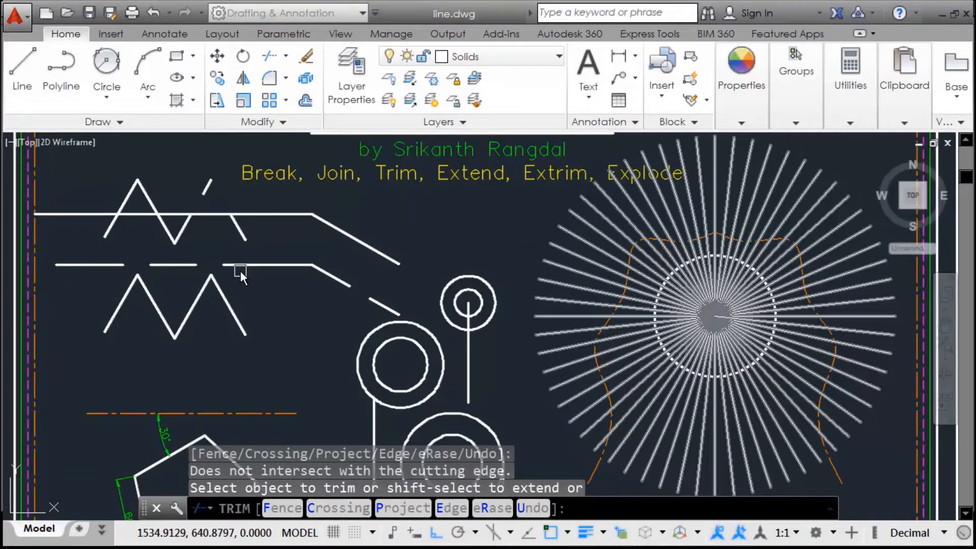
{"action": "left_click", "coordinate": [155, 206]}
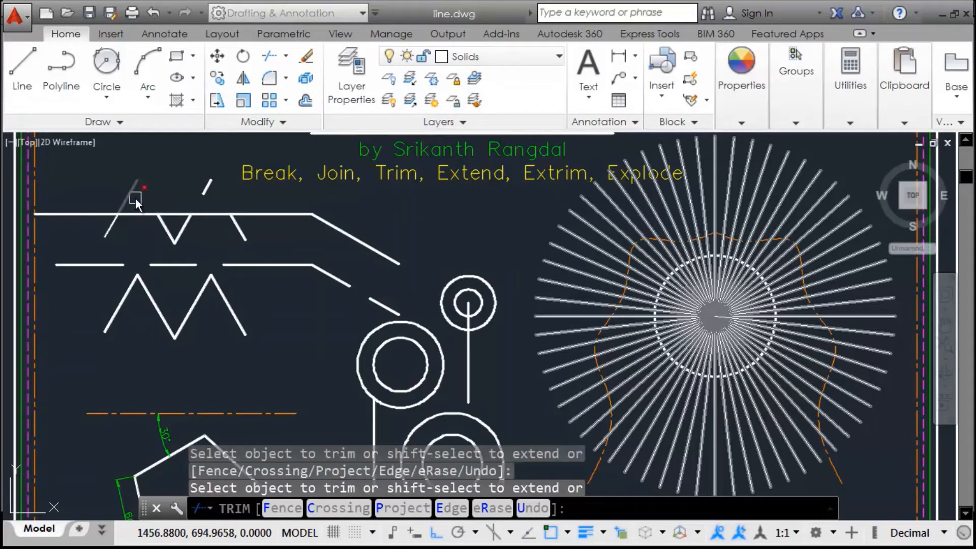
Trim the upper horizontal line between the first peak's left leg and the V, and try trimming the lower line
{"action": "left_click", "coordinate": [136, 197]}
{"action": "left_click", "coordinate": [133, 215]}
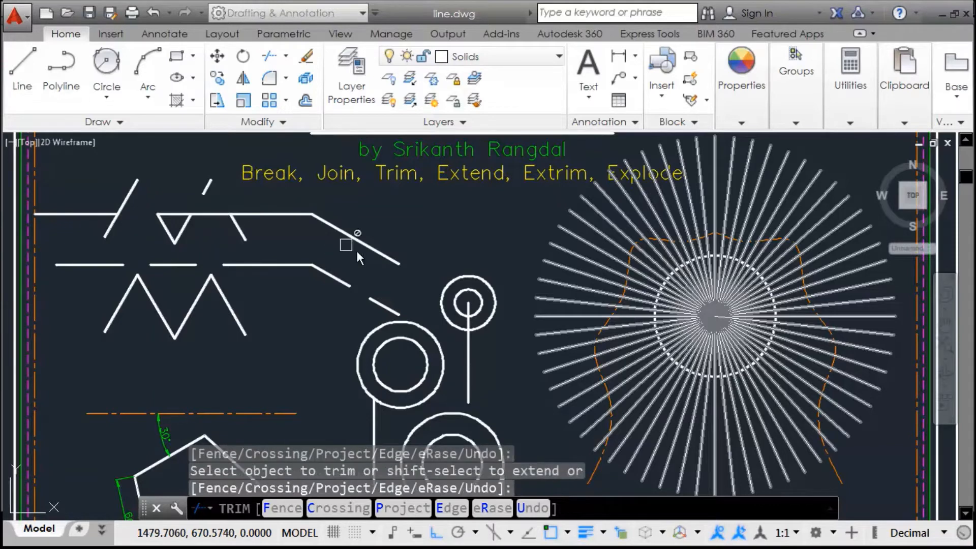
{"action": "left_click", "coordinate": [357, 252]}
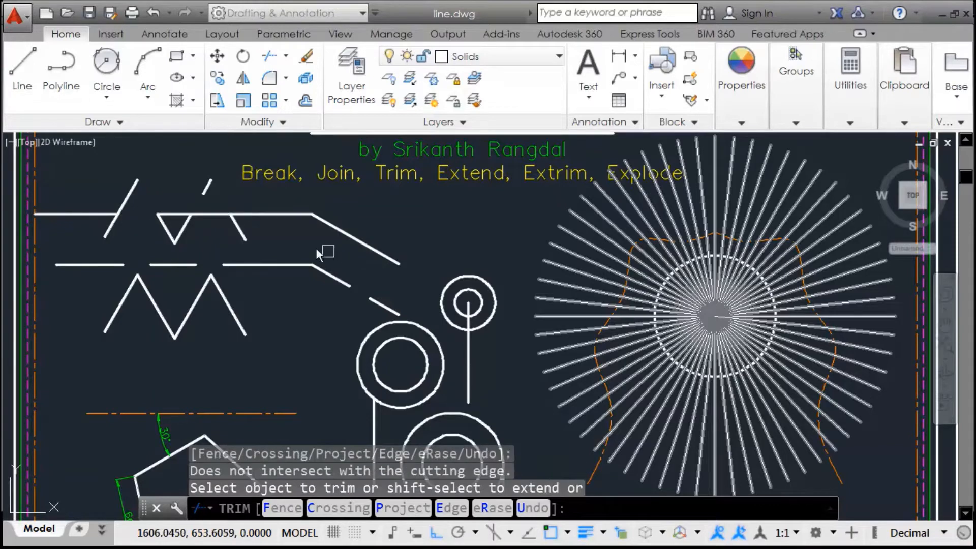
{"action": "left_click", "coordinate": [249, 266]}
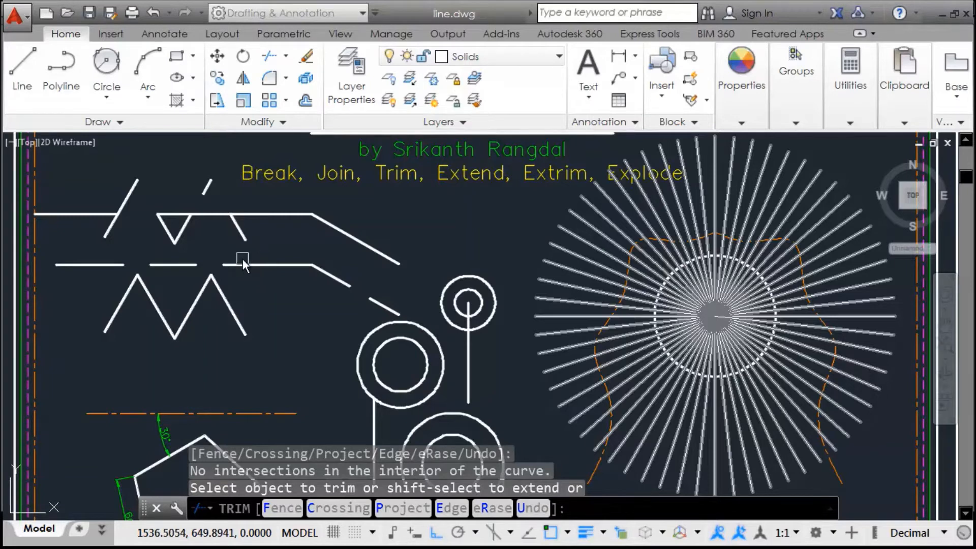
Extend the second peak's right leg back up to the peak within Trim, and trim its part below the horizontal line
{"action": "left_click", "coordinate": [233, 226], "text": "shift"}
{"action": "left_click", "coordinate": [232, 228], "text": "shift"}
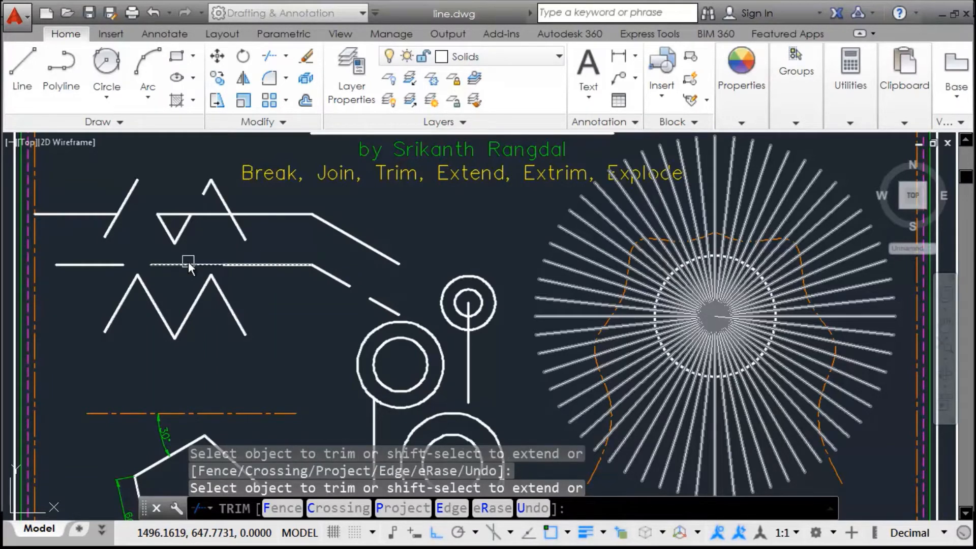
{"action": "left_click", "coordinate": [188, 262]}
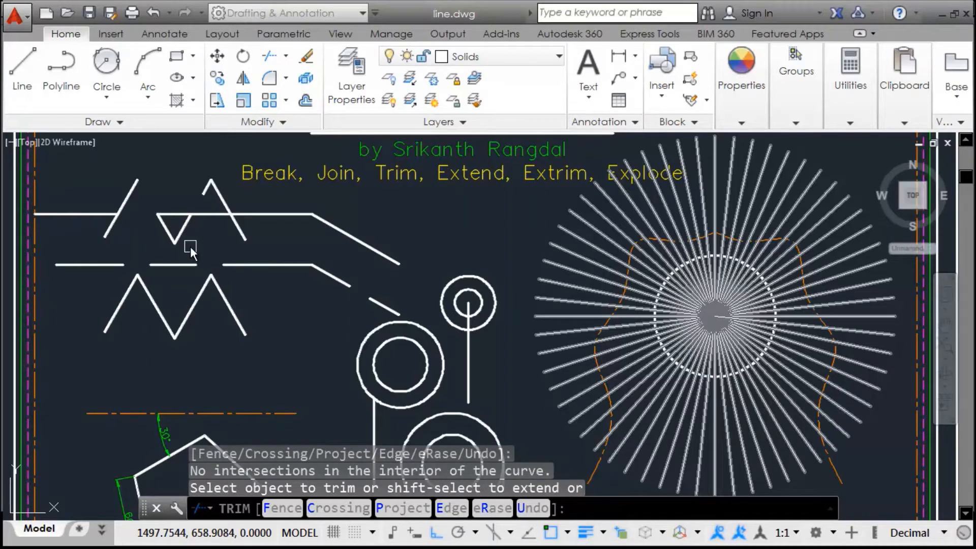
{"action": "left_click", "coordinate": [235, 234]}
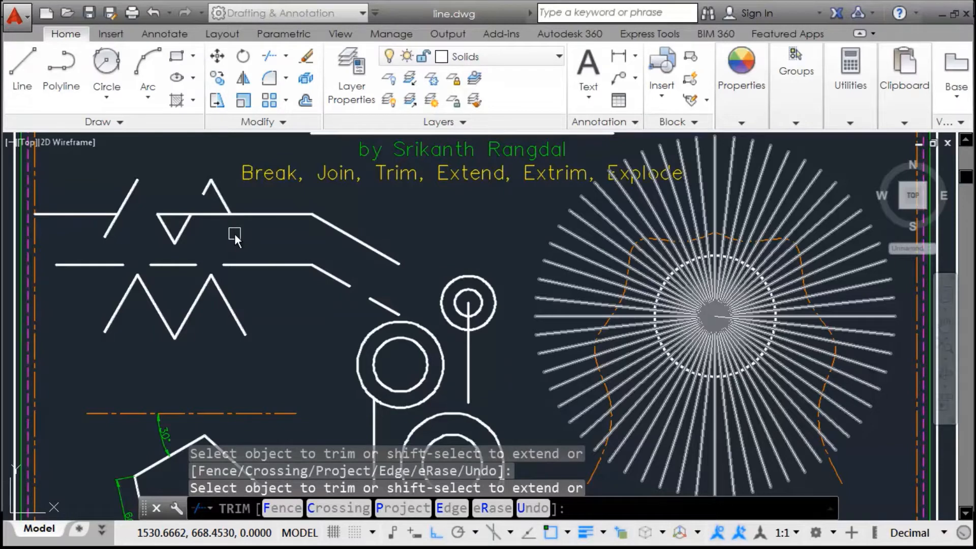
Within Trim, extend the second peak's right leg down to the lower horizontal line and its left stub down to the V
{"action": "left_click", "coordinate": [231, 196]}
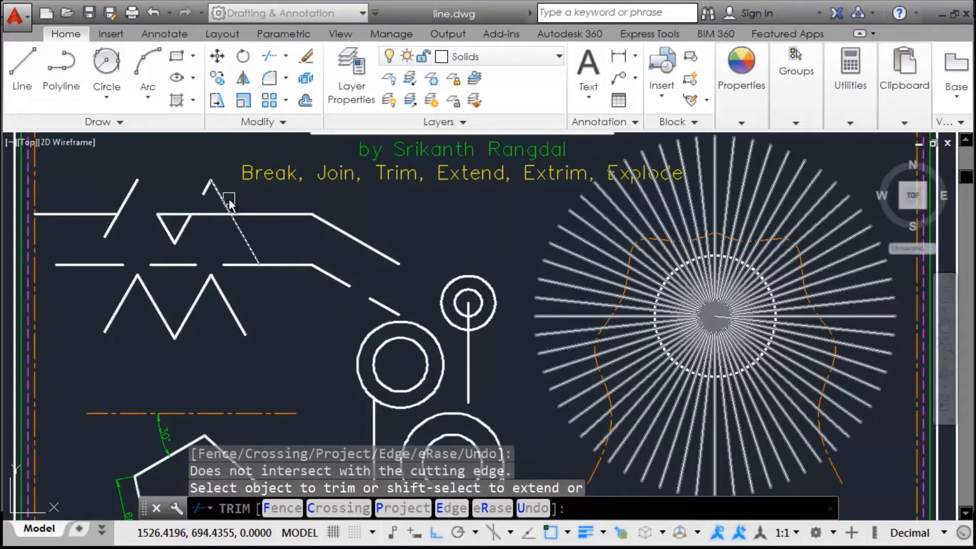
{"action": "left_click", "coordinate": [229, 204], "text": "shift"}
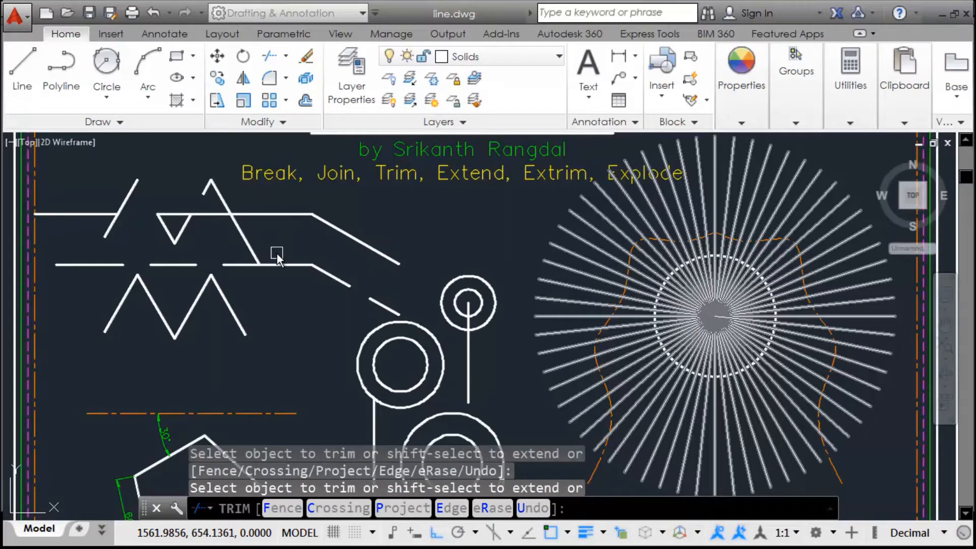
{"action": "left_click", "coordinate": [206, 196]}
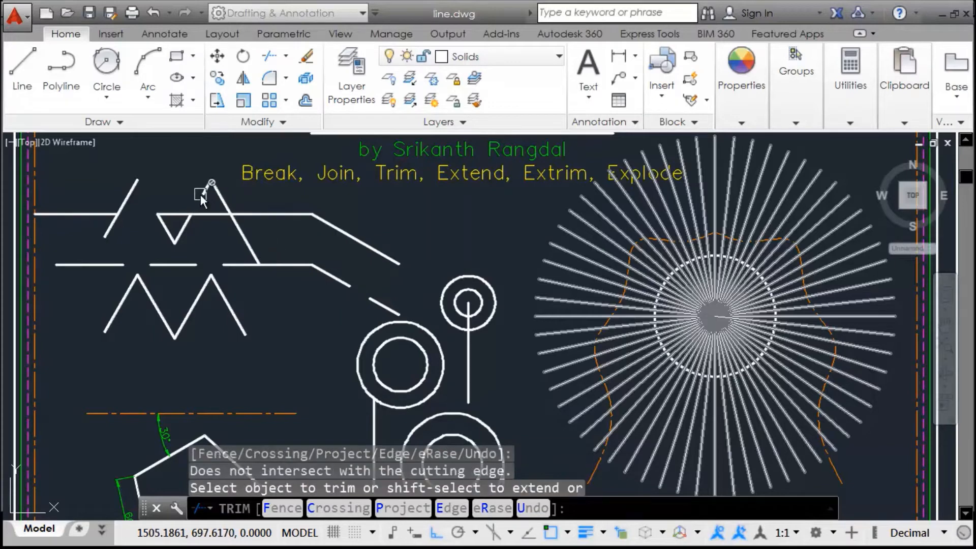
{"action": "left_click", "coordinate": [200, 193], "text": "shift"}
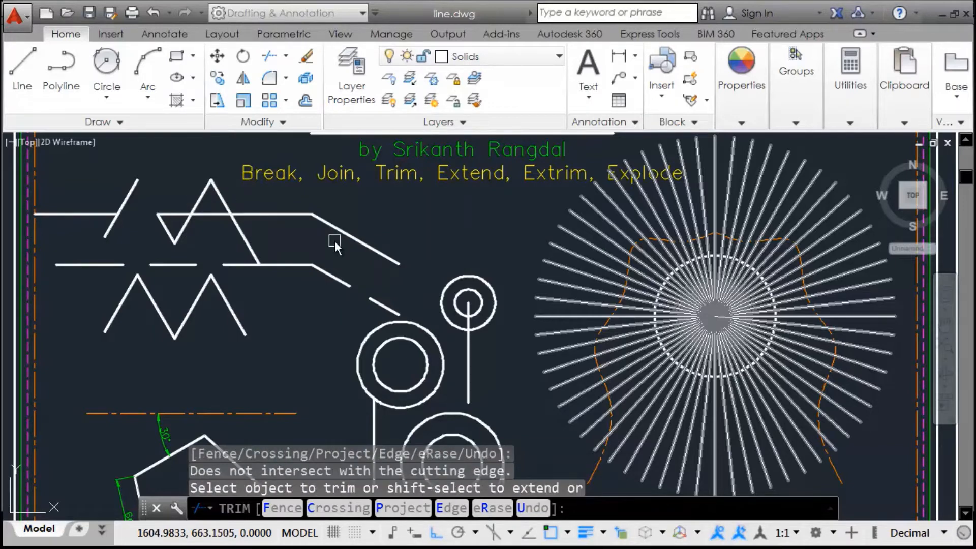
{"action": "key", "text": "Escape"}
Extend the first peak's right leg and the upper horizontal line across the gap, using all objects as boundary edges
{"action": "type", "text": "EX"}
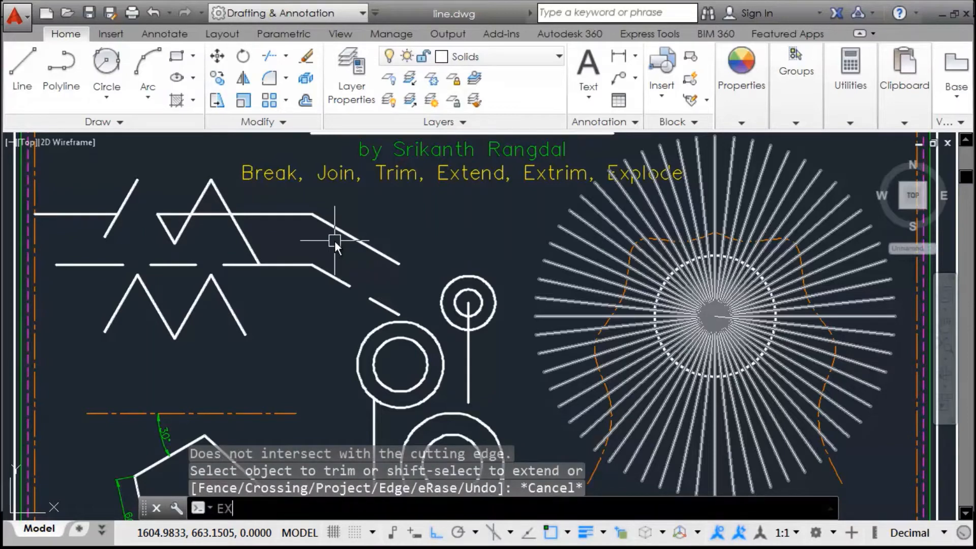
{"action": "key", "text": "Return"}
{"action": "key", "text": "Return"}
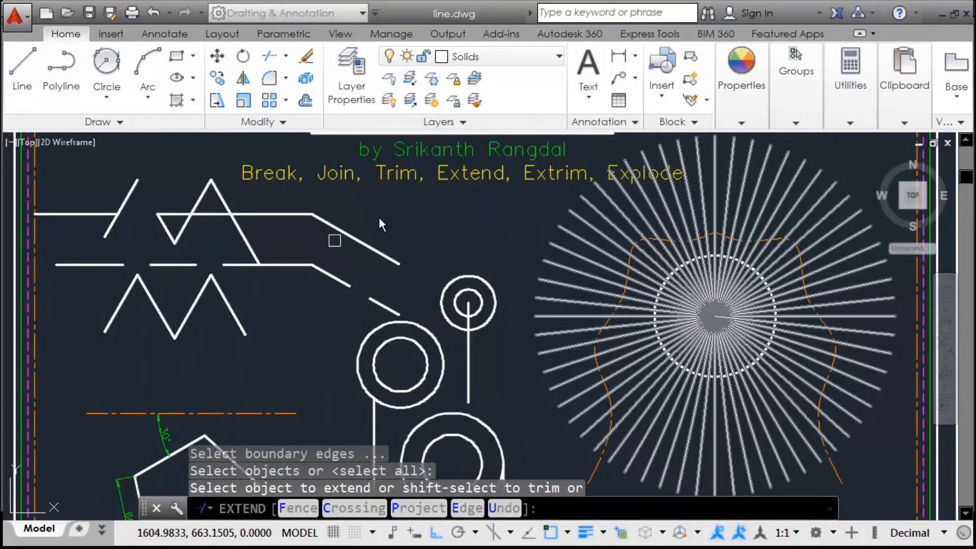
{"action": "left_click", "coordinate": [229, 222]}
{"action": "left_click", "coordinate": [160, 220]}
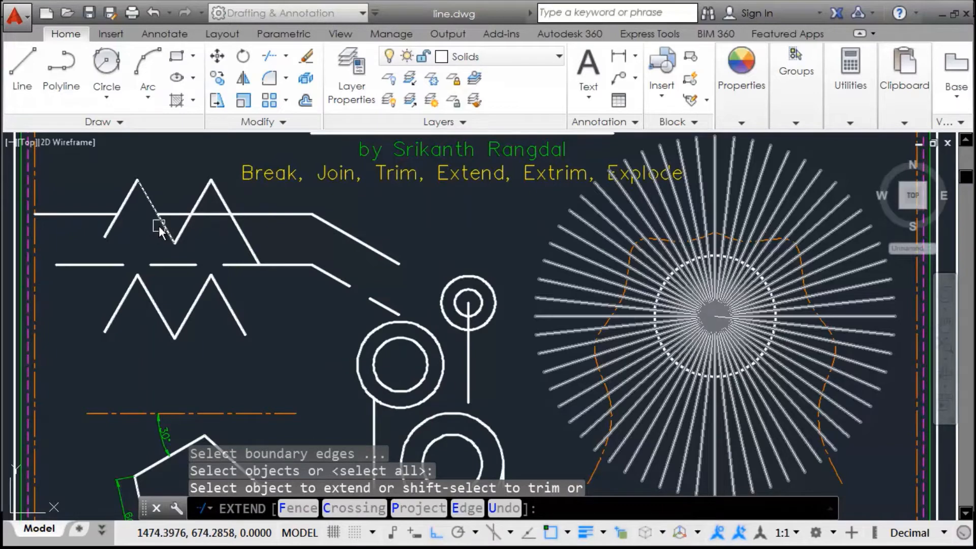
{"action": "left_click", "coordinate": [95, 219]}
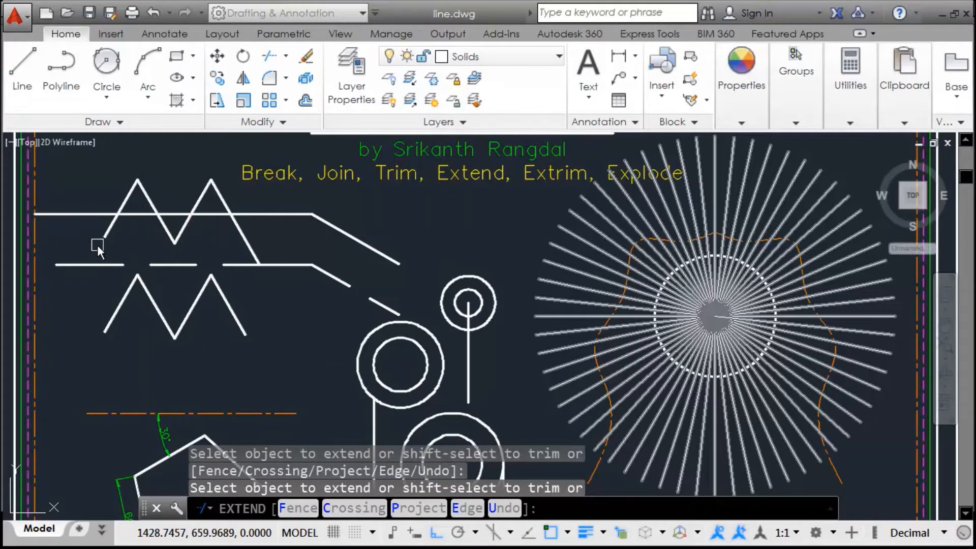
Within Extend, trim the upper horizontal line inside the first peak and that peak's right leg above the line
{"action": "left_click", "coordinate": [136, 216], "text": "shift"}
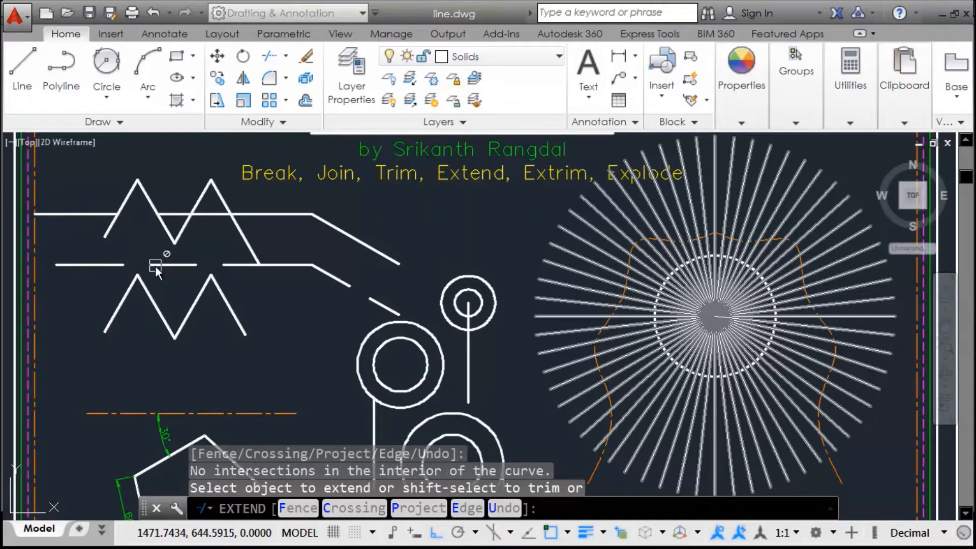
{"action": "left_click", "coordinate": [149, 205], "text": "shift"}
{"action": "left_click", "coordinate": [799, 484]}
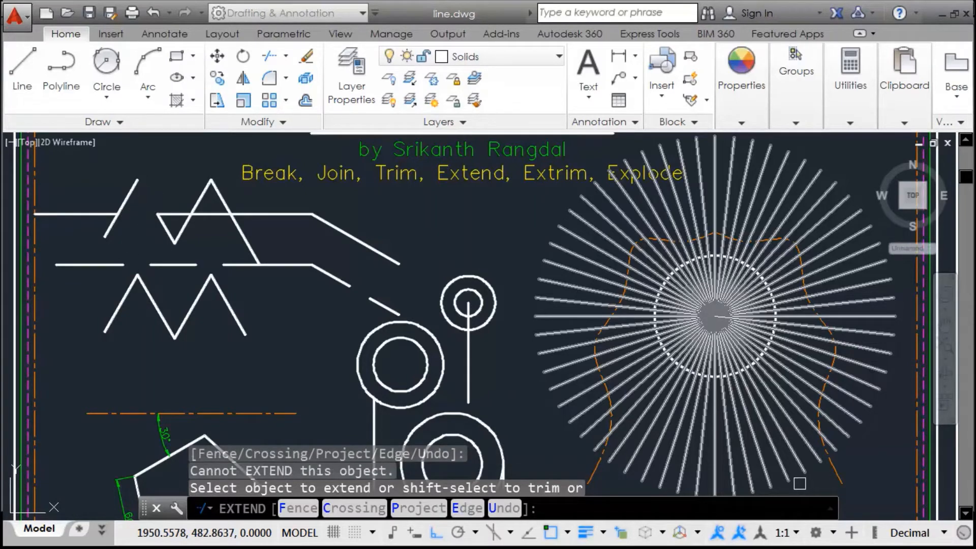
{"action": "key", "text": "Return"}
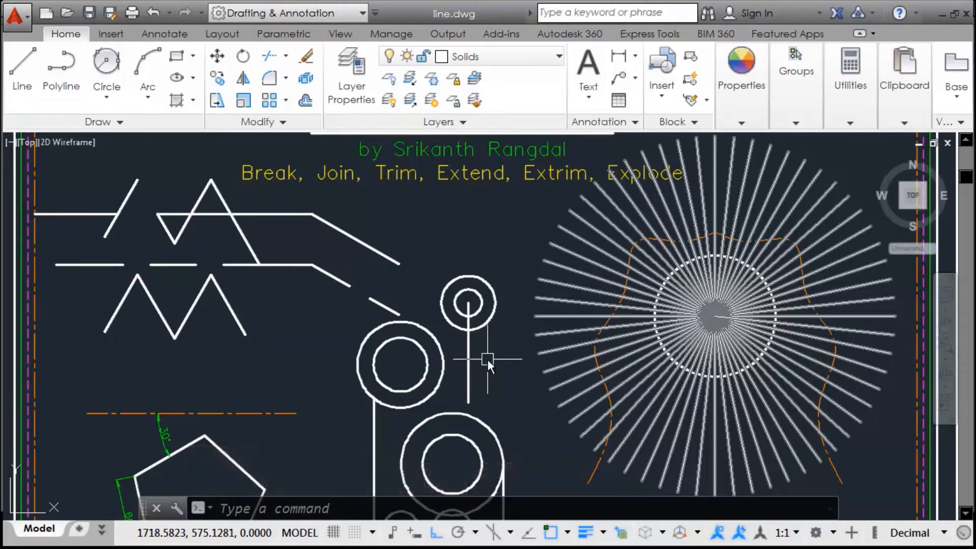
Trim the first peak's left leg and the second peak's right leg above the upper horizontal line with a fence across both peaks
{"action": "middle_click_drag", "start_coordinate": [487, 359], "coordinate": [487, 328]}
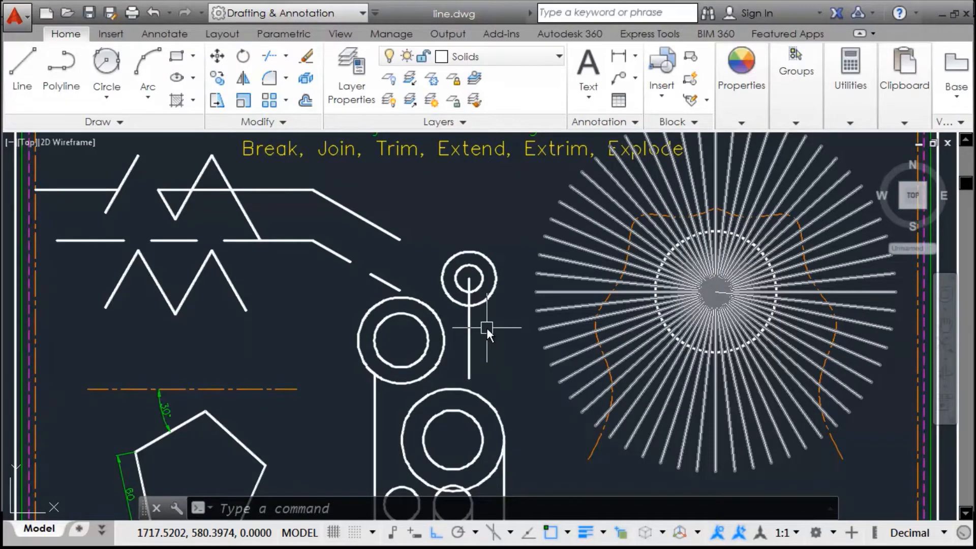
{"action": "middle_click_drag", "start_coordinate": [421, 311], "coordinate": [431, 333]}
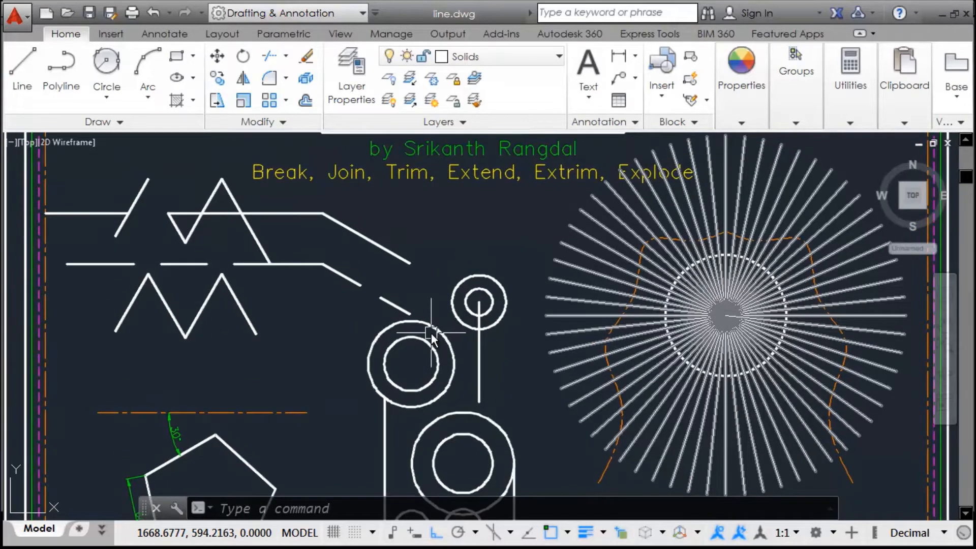
{"action": "type", "text": "tr"}
{"action": "key", "text": "Return"}
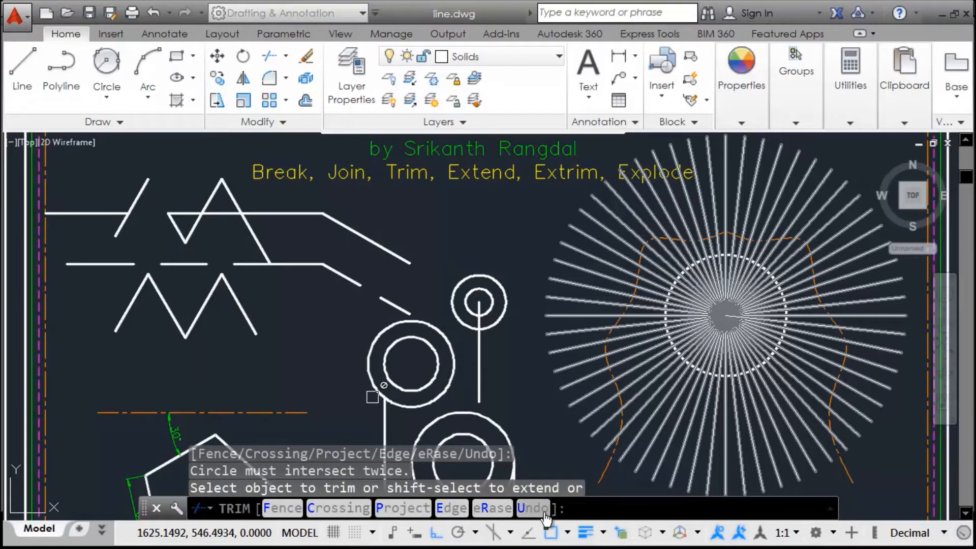
{"action": "mouse_move", "coordinate": [292, 433]}
{"action": "middle_mouse_down"}
{"action": "mouse_move", "coordinate": [266, 417]}
{"action": "mouse_move", "coordinate": [283, 419]}
{"action": "middle_mouse_up"}
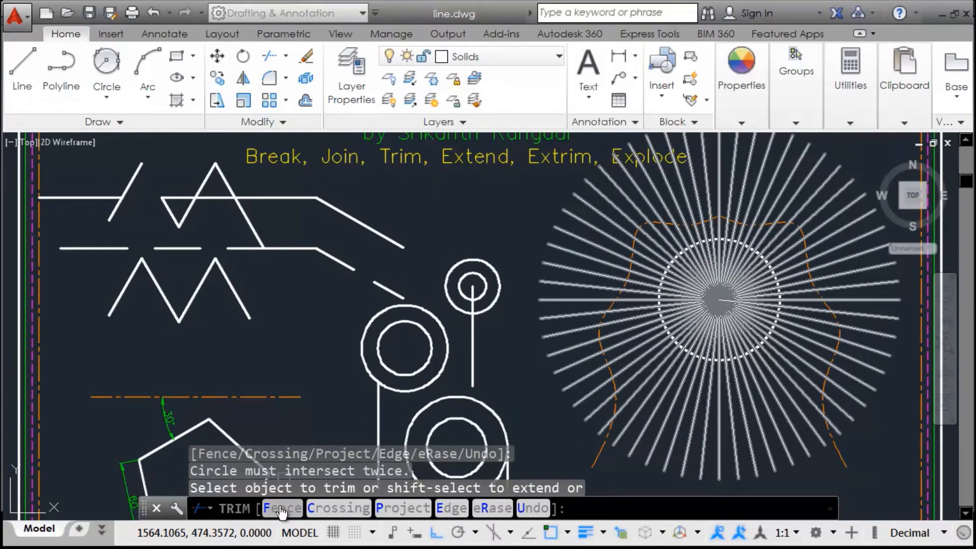
{"action": "left_click", "coordinate": [384, 350]}
{"action": "type", "text": "F"}
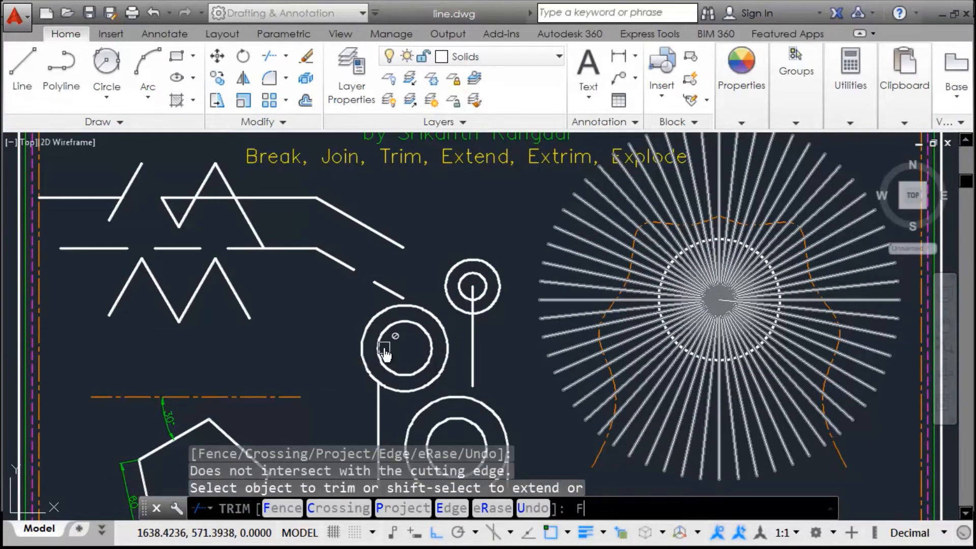
{"action": "key", "text": "Return"}
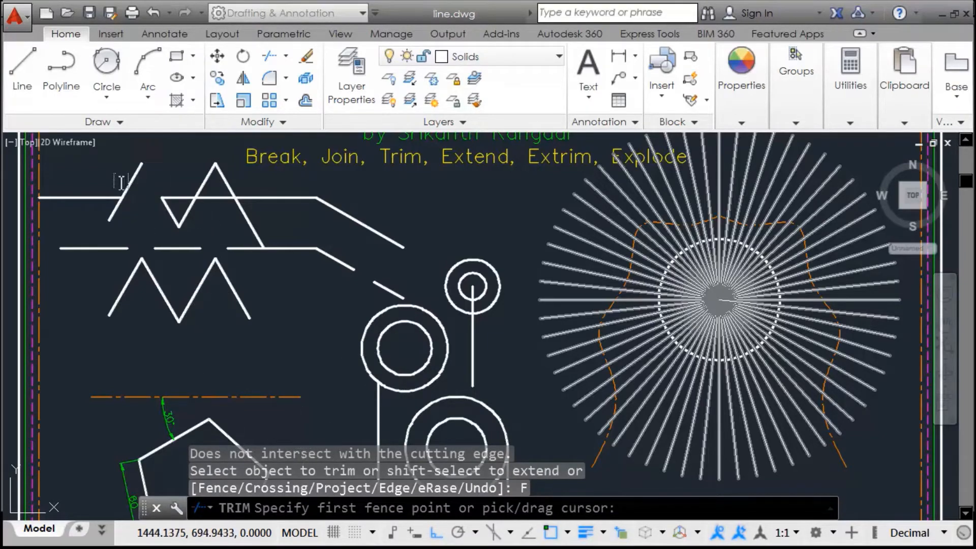
{"action": "left_click", "coordinate": [106, 179]}
{"action": "left_click", "coordinate": [151, 182]}
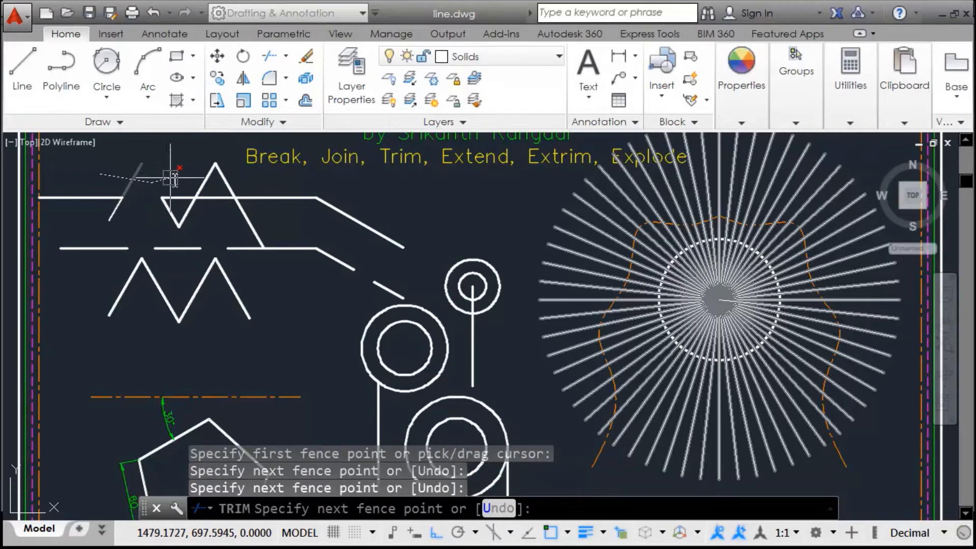
{"action": "left_click", "coordinate": [181, 175]}
{"action": "left_click", "coordinate": [253, 186]}
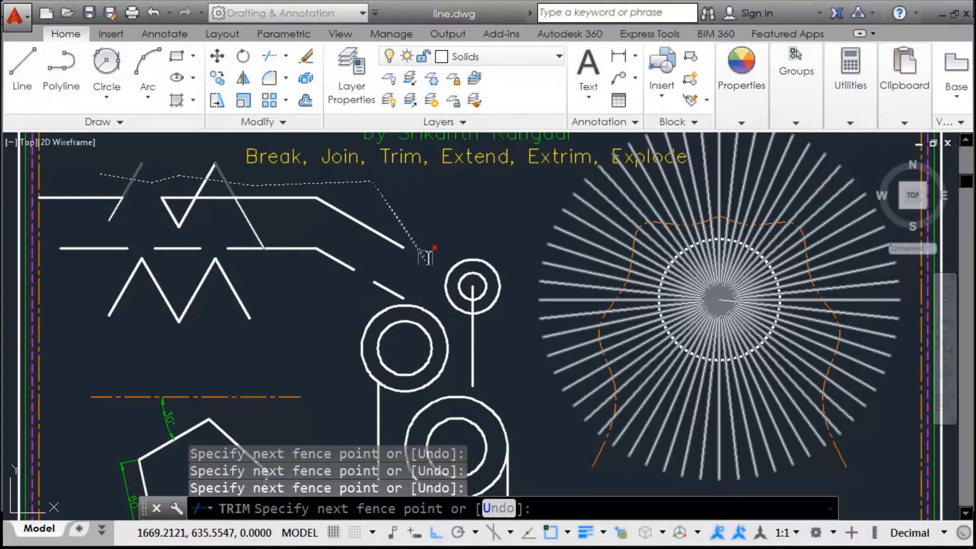
{"action": "key", "text": "Return"}
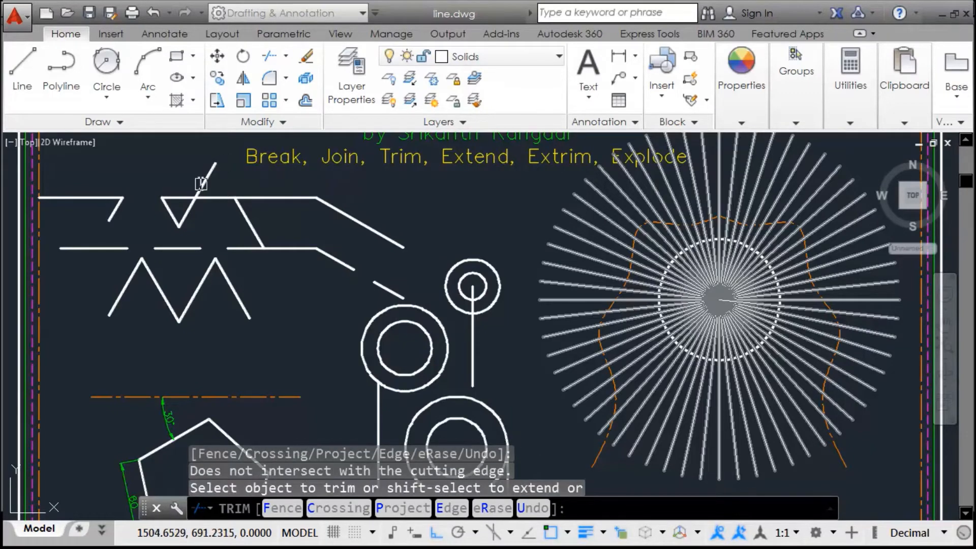
{"action": "key", "text": "Escape"}
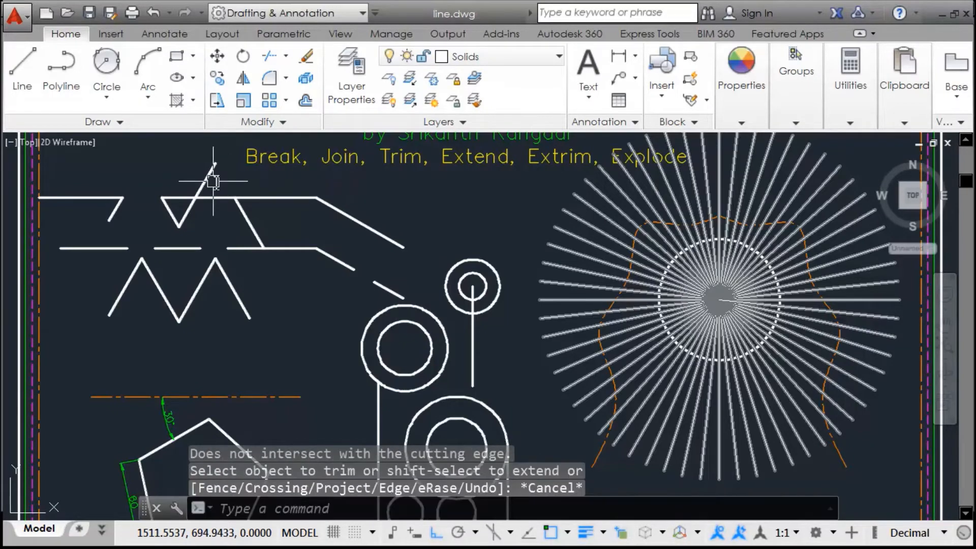
{"action": "key", "text": "Escape"}
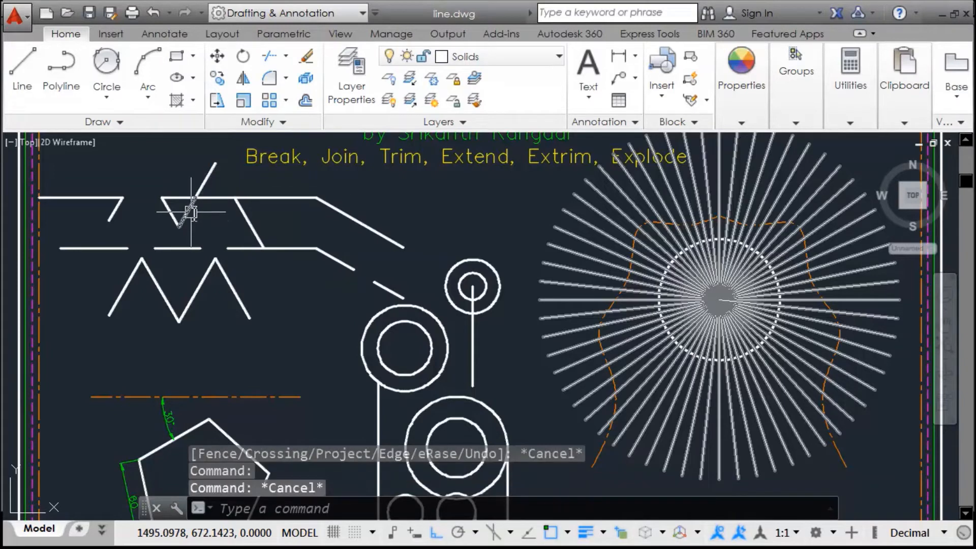
{"action": "left_click", "coordinate": [189, 211]}
{"action": "key", "text": "Escape"}
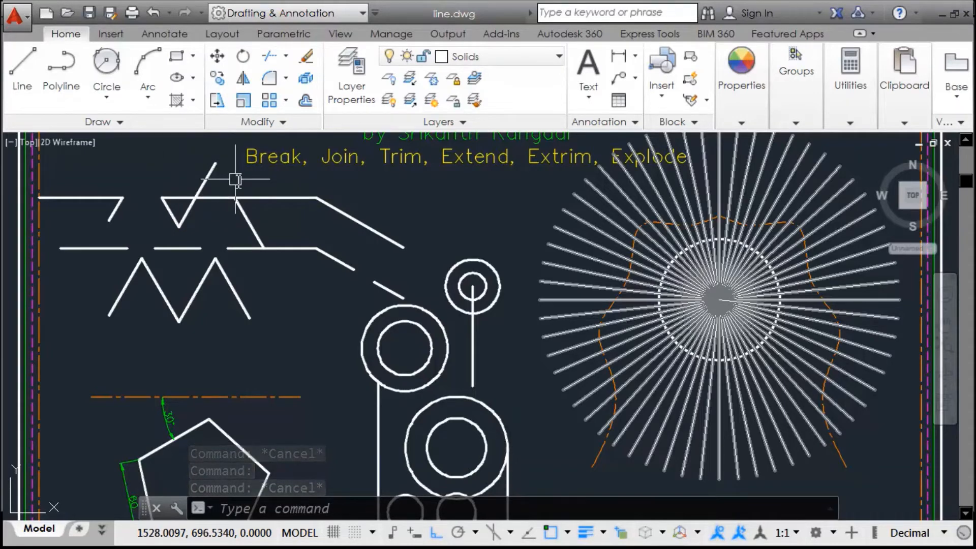
{"action": "left_click", "coordinate": [203, 183]}
{"action": "key", "text": "Escape"}
Erase the second peak's remaining left leg above the upper line and the first peak's leftover leg below it, using Trim's eRase option
{"action": "type", "text": "T"}
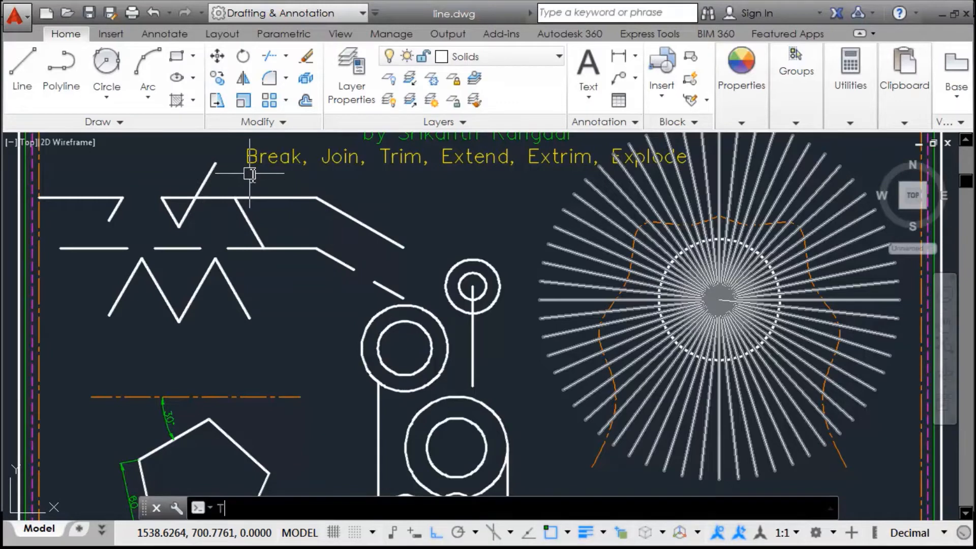
{"action": "key", "text": "Return"}
{"action": "key", "text": "Return"}
{"action": "left_click", "coordinate": [409, 373]}
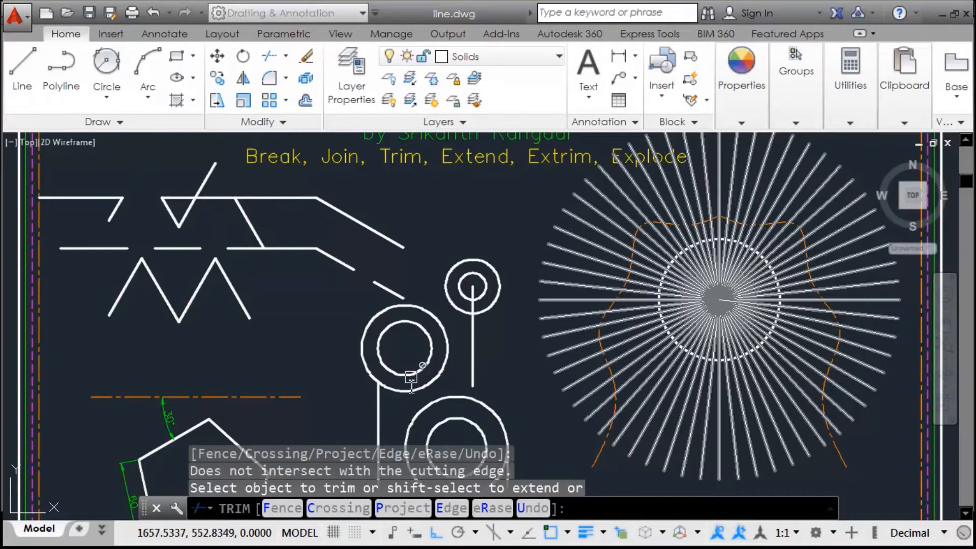
{"action": "left_click", "coordinate": [491, 507]}
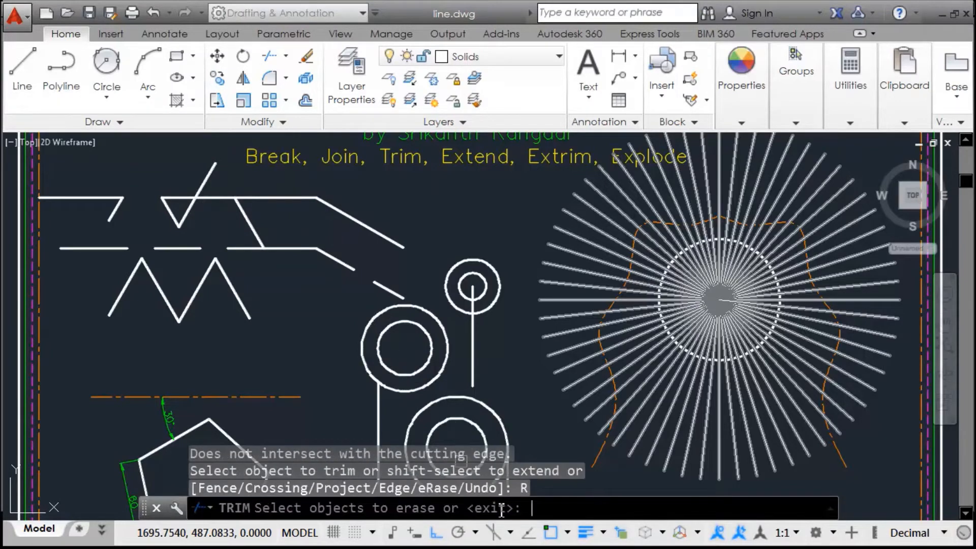
{"action": "left_click", "coordinate": [212, 167]}
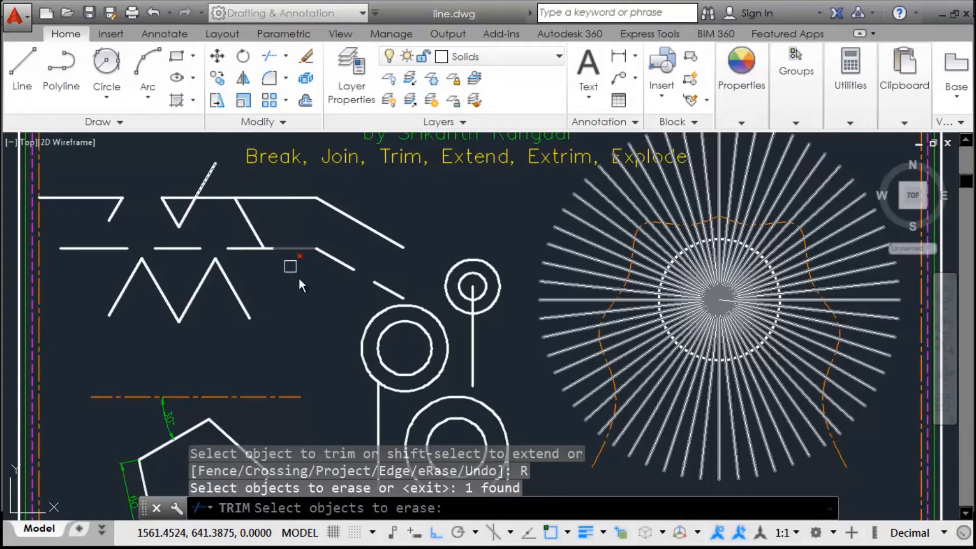
{"action": "left_click", "coordinate": [115, 210]}
{"action": "key", "text": "Return"}
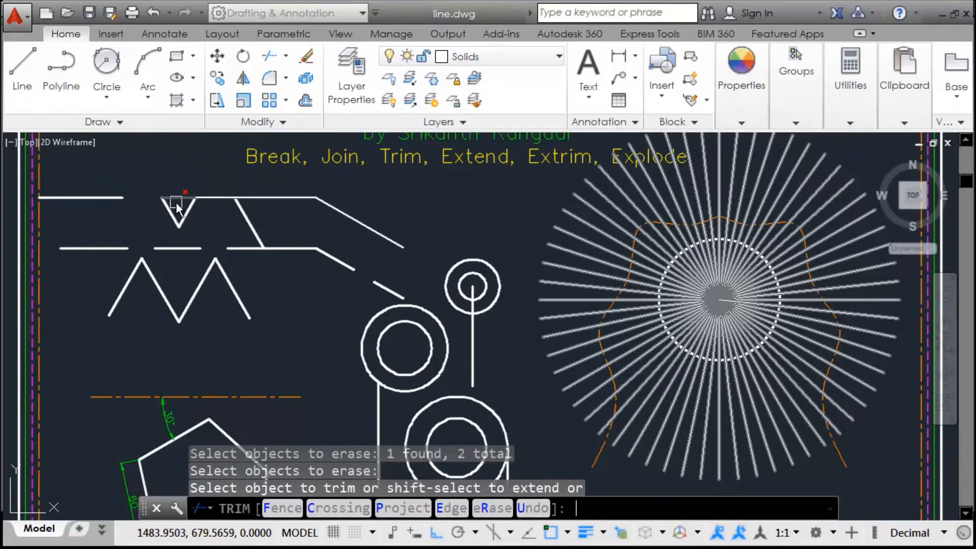
Try trimming the lines around the lower zigzag and the outer circle of the large concentric pair
{"action": "left_click", "coordinate": [213, 262]}
{"action": "left_click", "coordinate": [236, 197]}
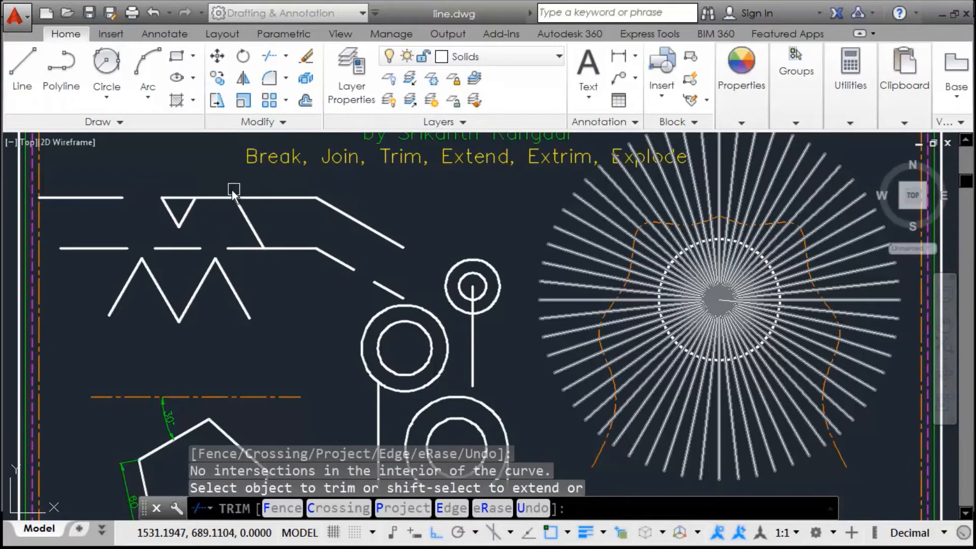
{"action": "left_click", "coordinate": [122, 277]}
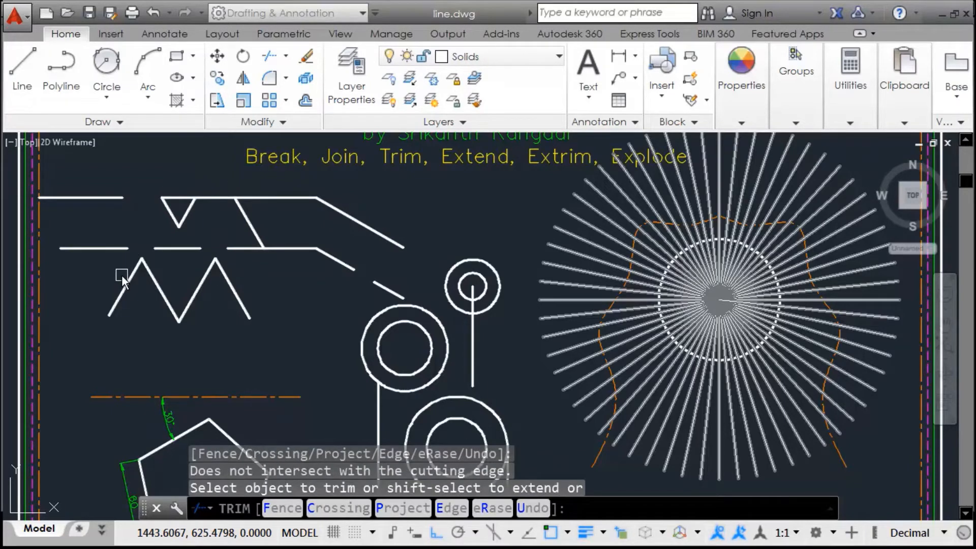
{"action": "left_click", "coordinate": [500, 472]}
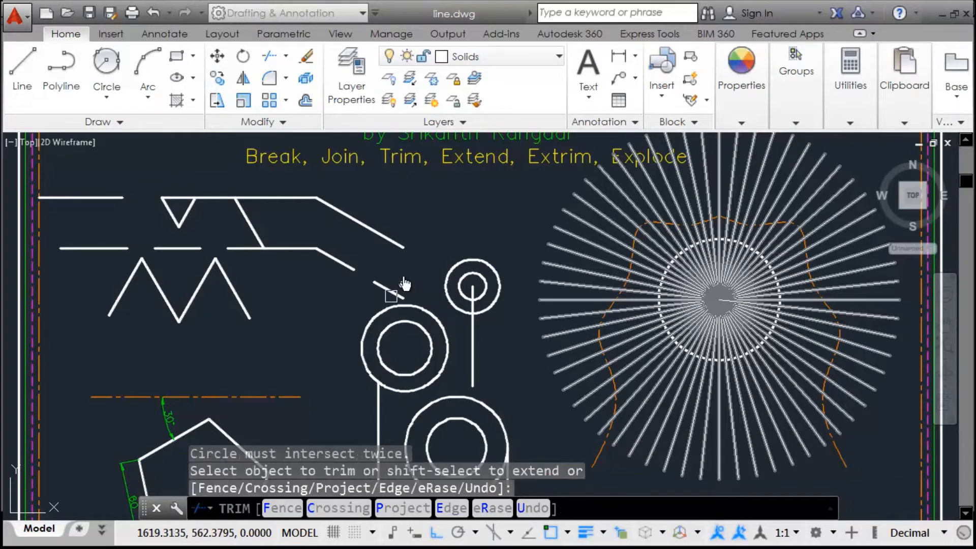
Try crossing-window trims near the polyline ends and around the small concentric circles, and open Trim's Project option without choosing a projection
{"action": "left_click", "coordinate": [399, 295]}
{"action": "left_click", "coordinate": [451, 202]}
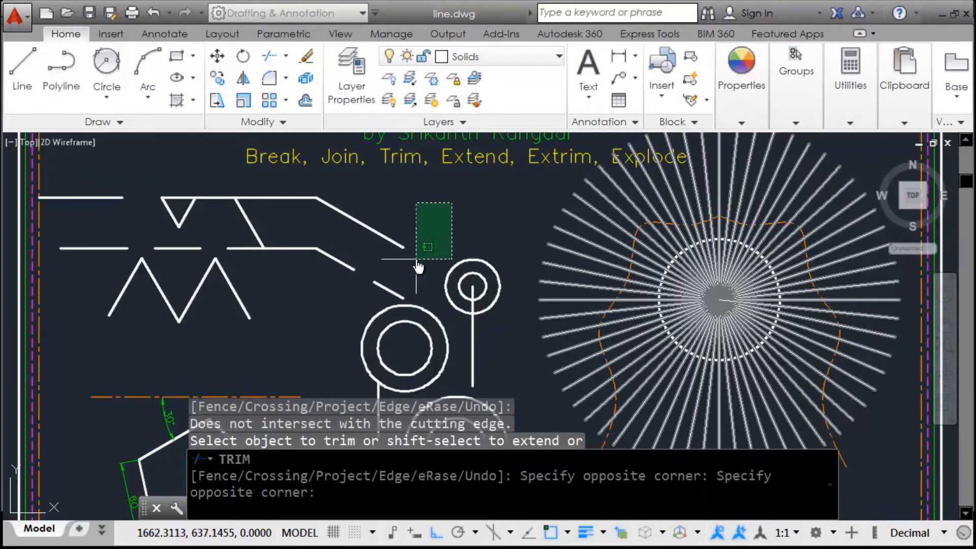
{"action": "left_click", "coordinate": [525, 250]}
{"action": "left_click", "coordinate": [422, 390]}
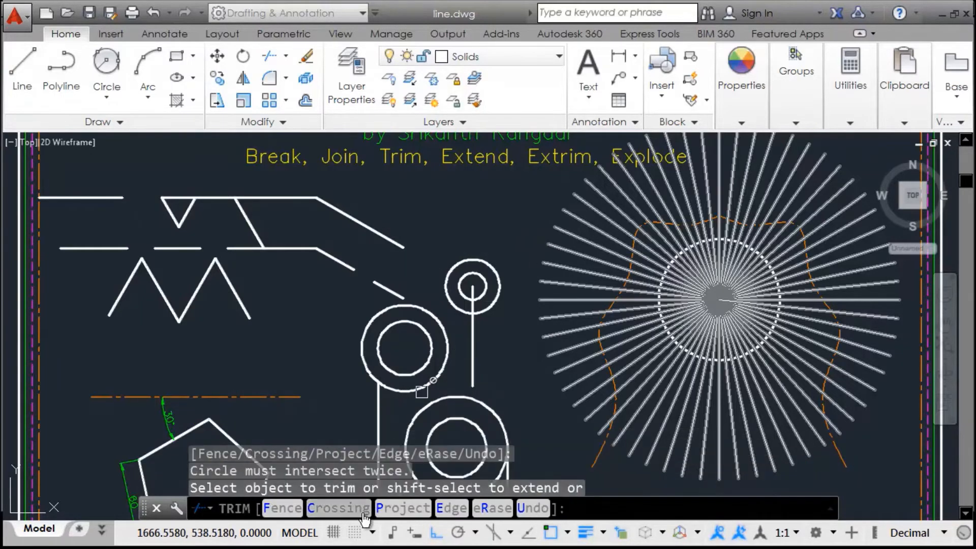
{"action": "left_click", "coordinate": [403, 508]}
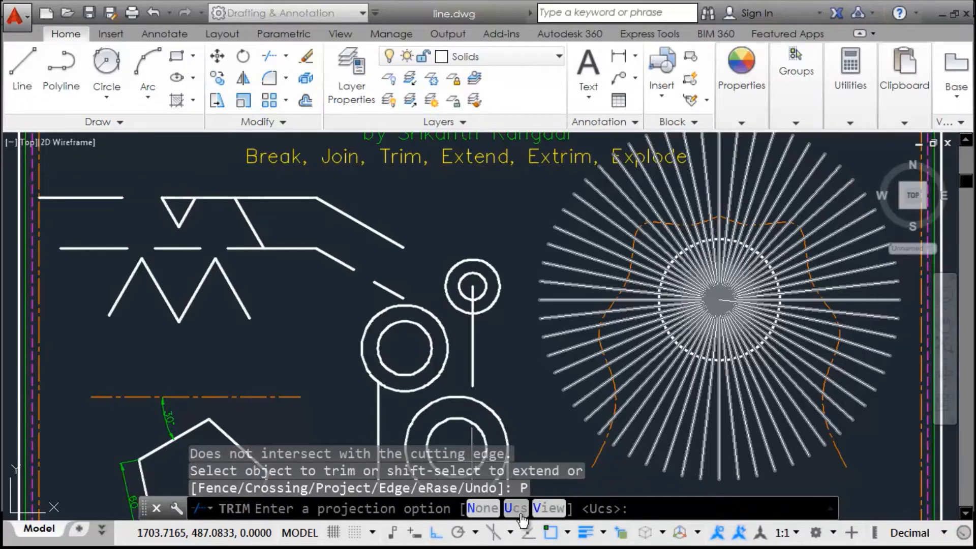
{"action": "key", "text": "Escape"}
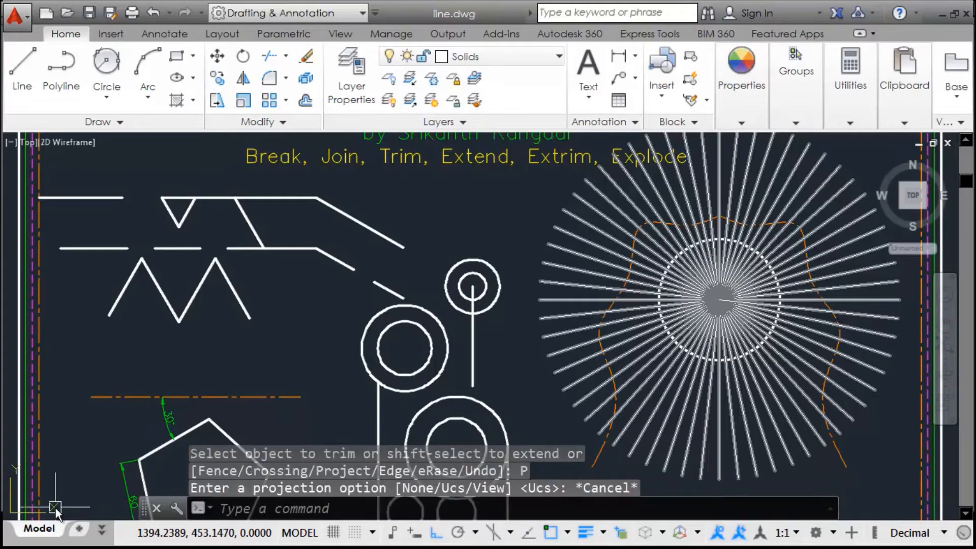
Move the UCS origin to the empty area beside the pentagon, just below the left end of the orange centerline
{"action": "left_click", "coordinate": [55, 507]}
{"action": "left_click", "coordinate": [9, 513]}
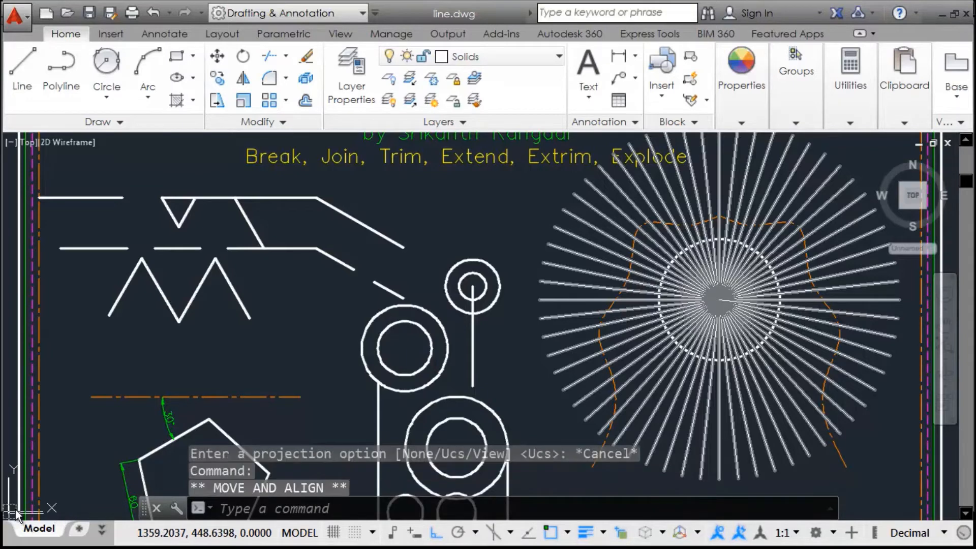
{"action": "key", "text": "F8"}
{"action": "left_click", "coordinate": [72, 447]}
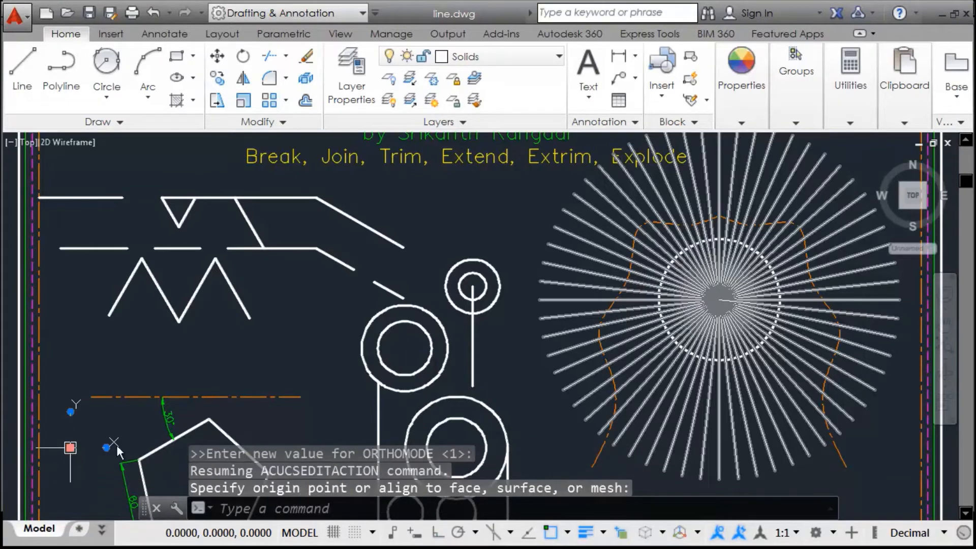
{"action": "key", "text": "Escape"}
{"action": "key", "text": "Escape"}
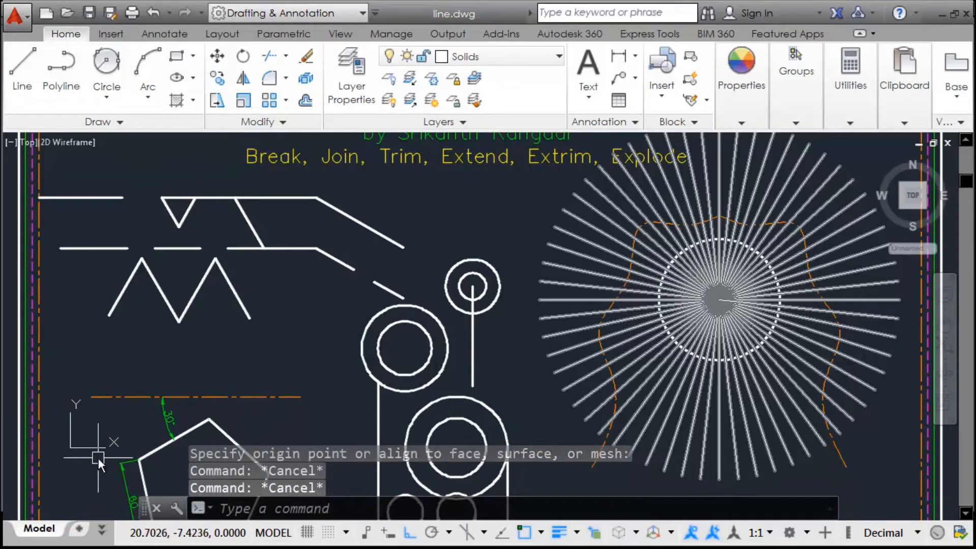
{"action": "left_click", "coordinate": [72, 451]}
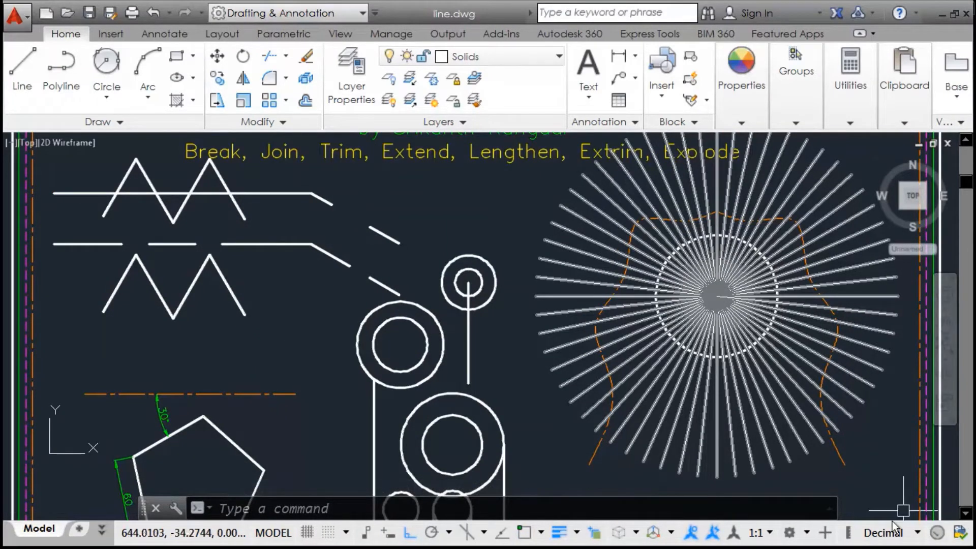
{"action": "left_click", "coordinate": [287, 331]}
{"action": "left_click", "coordinate": [293, 352]}
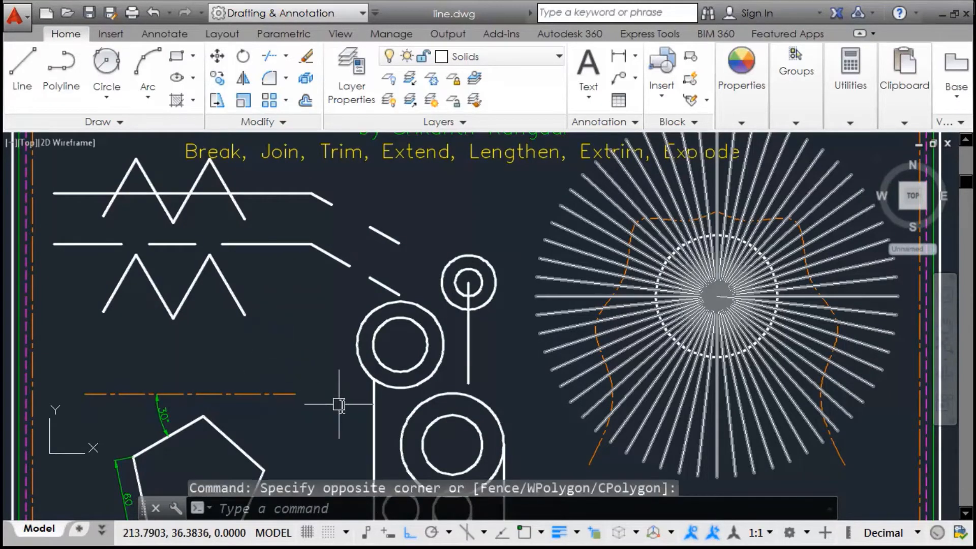
{"action": "mouse_move", "coordinate": [338, 402]}
{"action": "middle_mouse_down"}
{"action": "mouse_move", "coordinate": [334, 391]}
{"action": "mouse_move", "coordinate": [344, 396]}
{"action": "middle_mouse_up"}
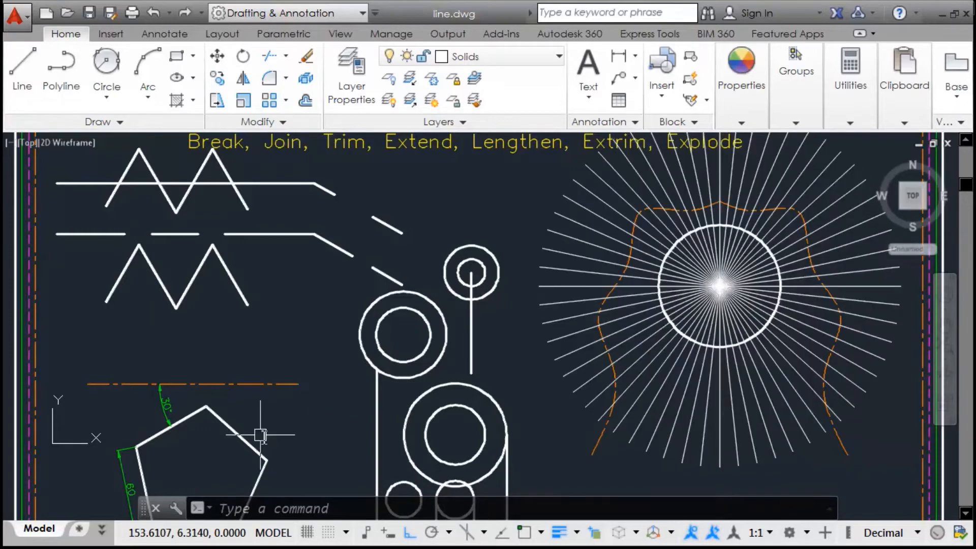
{"action": "middle_click_drag", "start_coordinate": [217, 357], "coordinate": [232, 361]}
{"action": "key", "text": "Escape"}
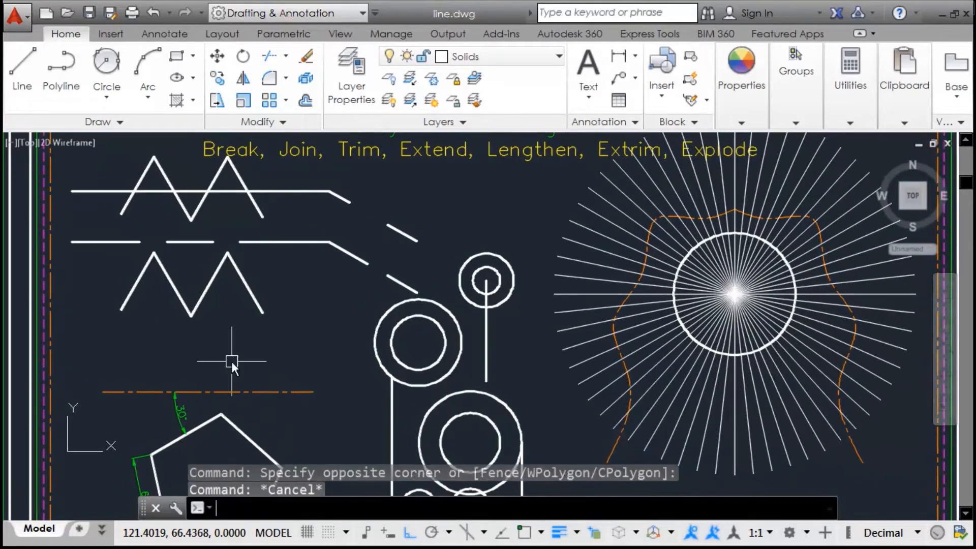
Try trimming the pentagon's upper-right side with all objects as cutting edges, and view Trim's Project choices without picking one
{"action": "type", "text": "tr"}
{"action": "key", "text": "Return"}
{"action": "key", "text": "Return"}
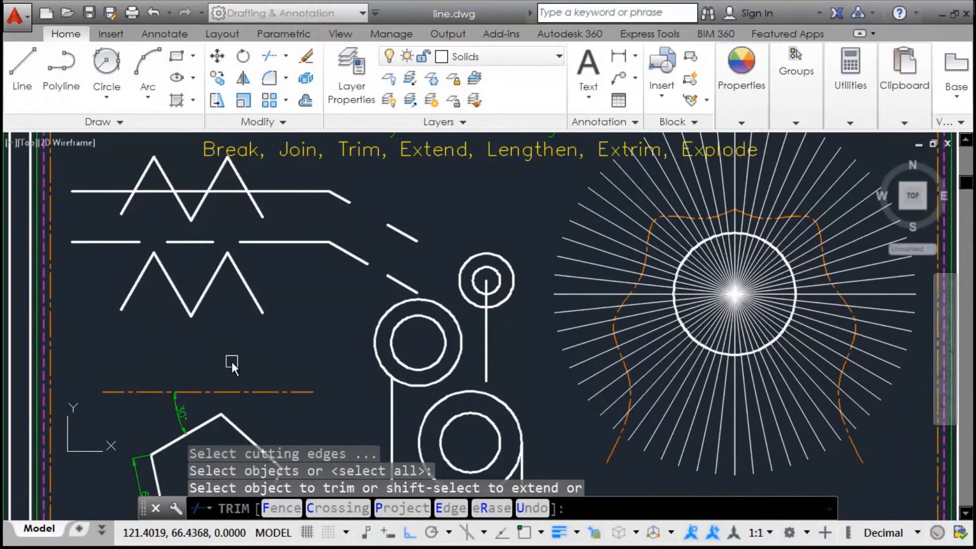
{"action": "left_click", "coordinate": [256, 423]}
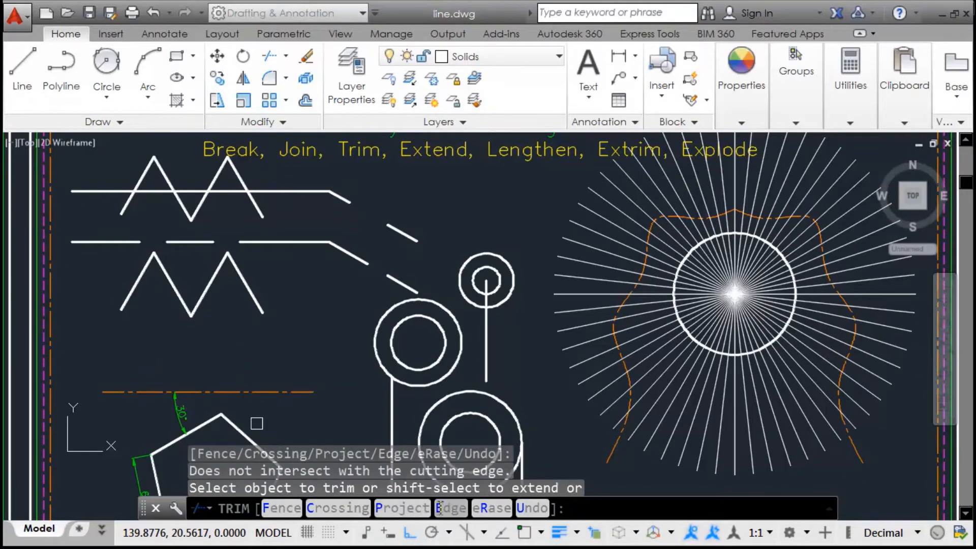
{"action": "left_click", "coordinate": [404, 508]}
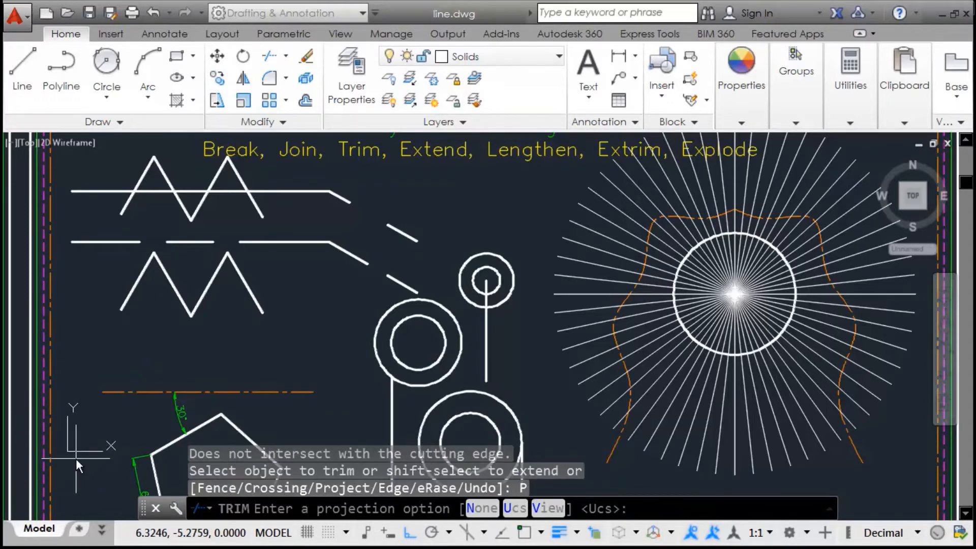
{"action": "key", "text": "Escape"}
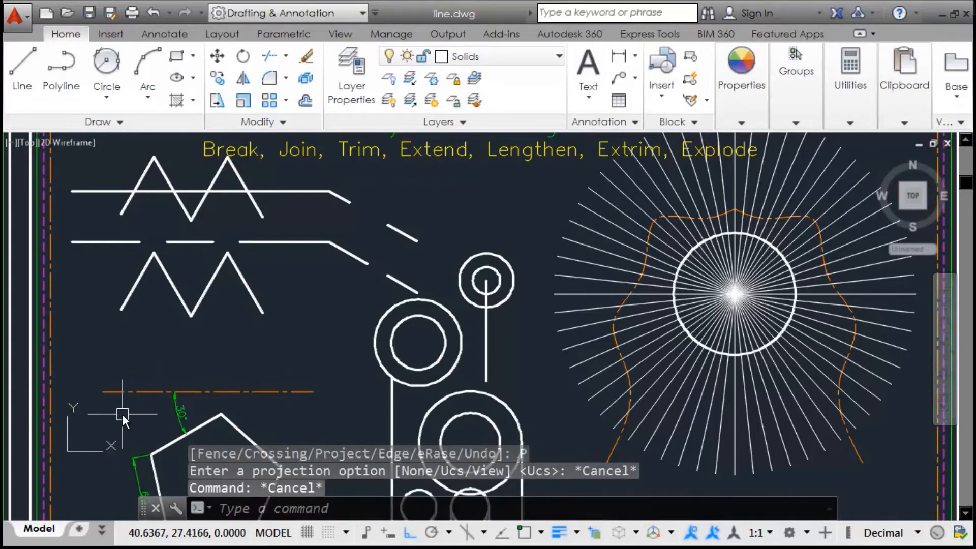
Draw a rectangle at elevation 20 around the broken lower line, crossing the peaks of the lower zigzag
{"action": "middle_click_drag", "start_coordinate": [122, 413], "coordinate": [161, 470]}
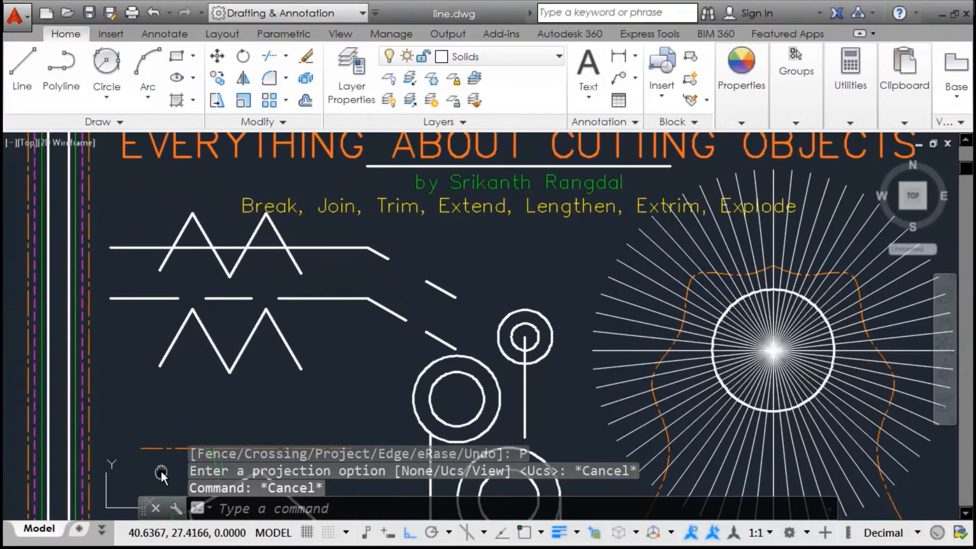
{"action": "type", "text": "r"}
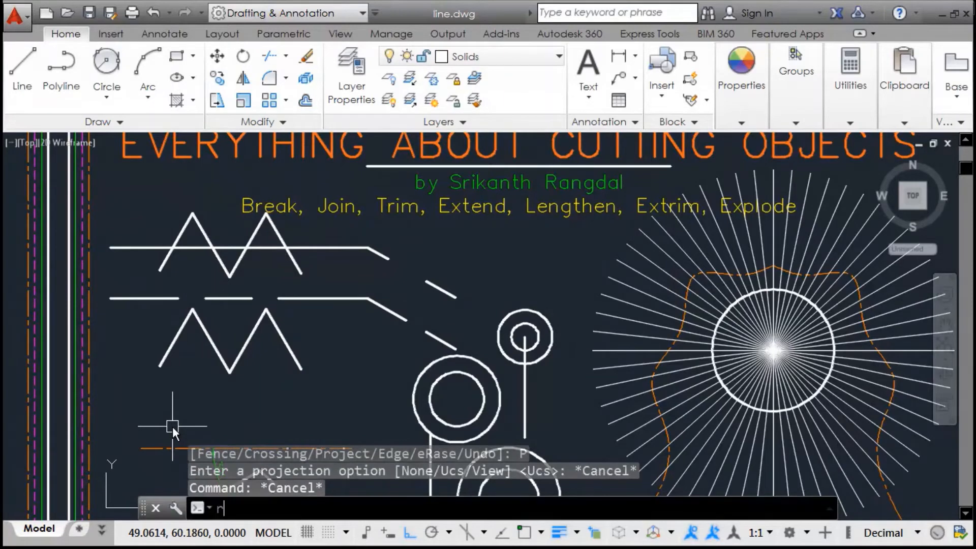
{"action": "type", "text": "ec"}
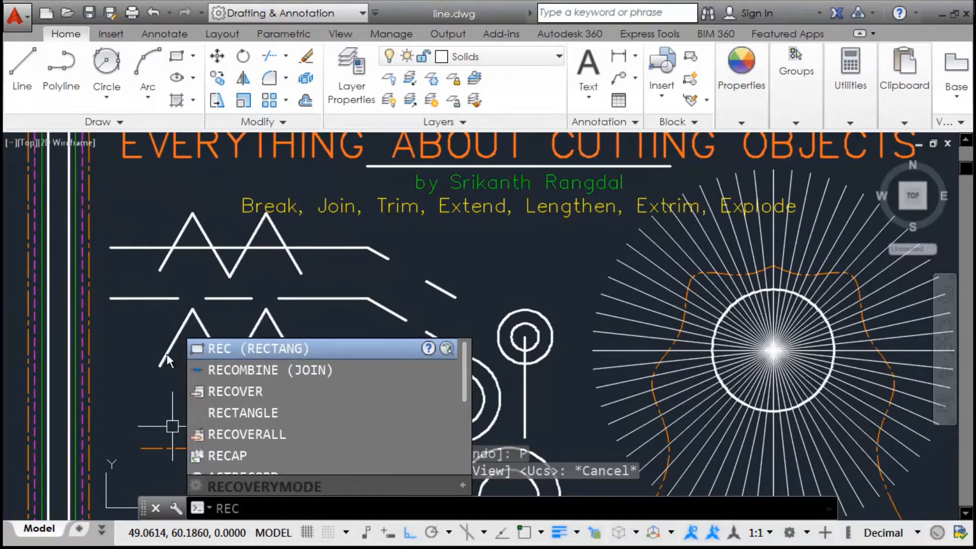
{"action": "key", "text": "Return"}
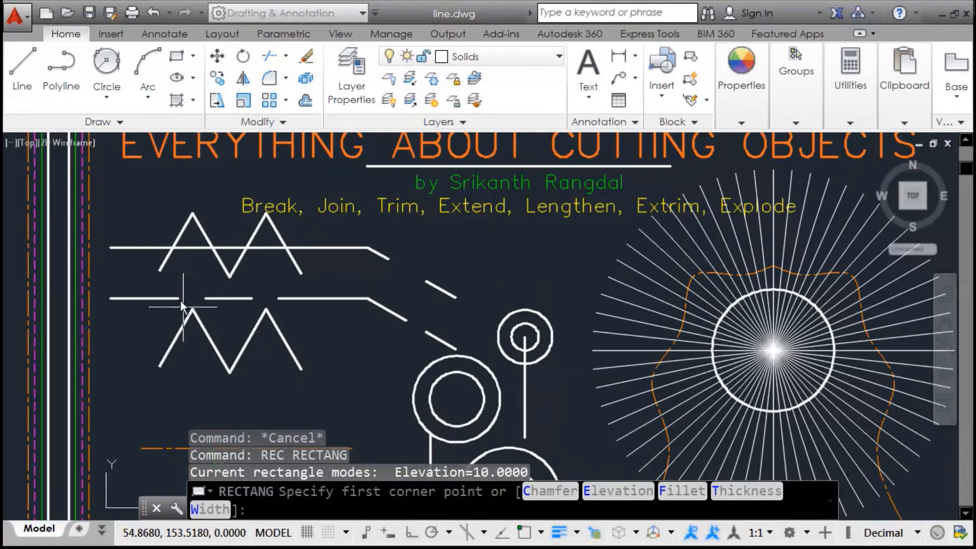
{"action": "left_click", "coordinate": [610, 492]}
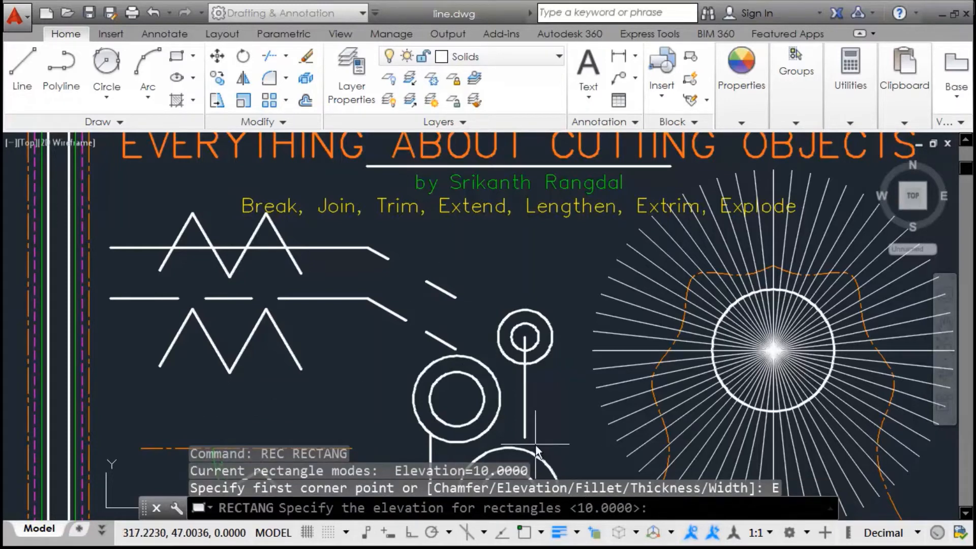
{"action": "type", "text": "20"}
{"action": "key", "text": "Return"}
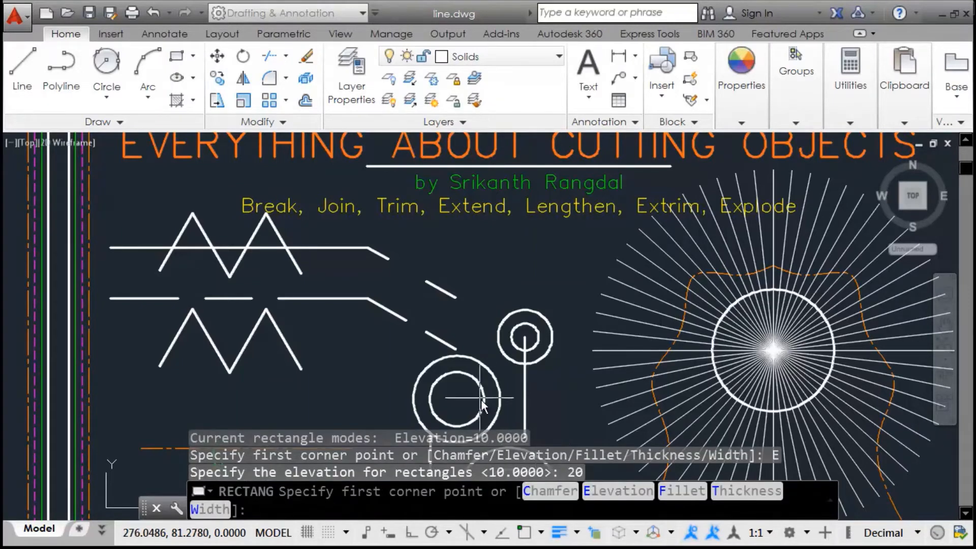
{"action": "left_click", "coordinate": [151, 329]}
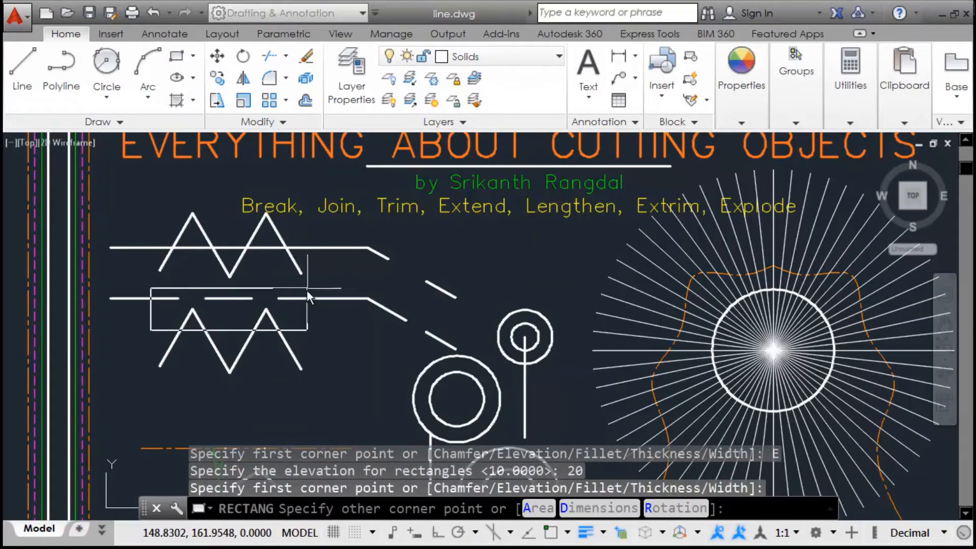
{"action": "left_click", "coordinate": [316, 281]}
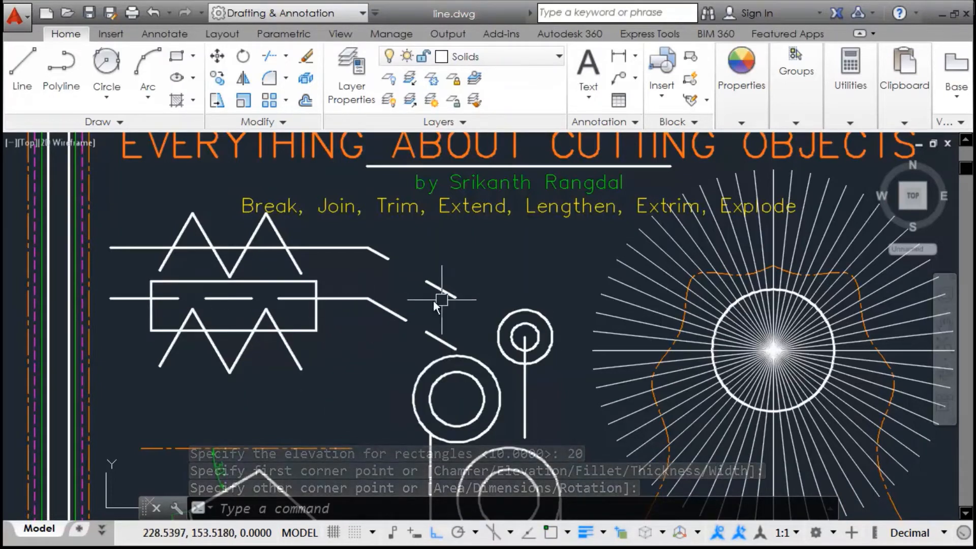
{"action": "left_click", "coordinate": [556, 281]}
{"action": "left_click", "coordinate": [395, 394]}
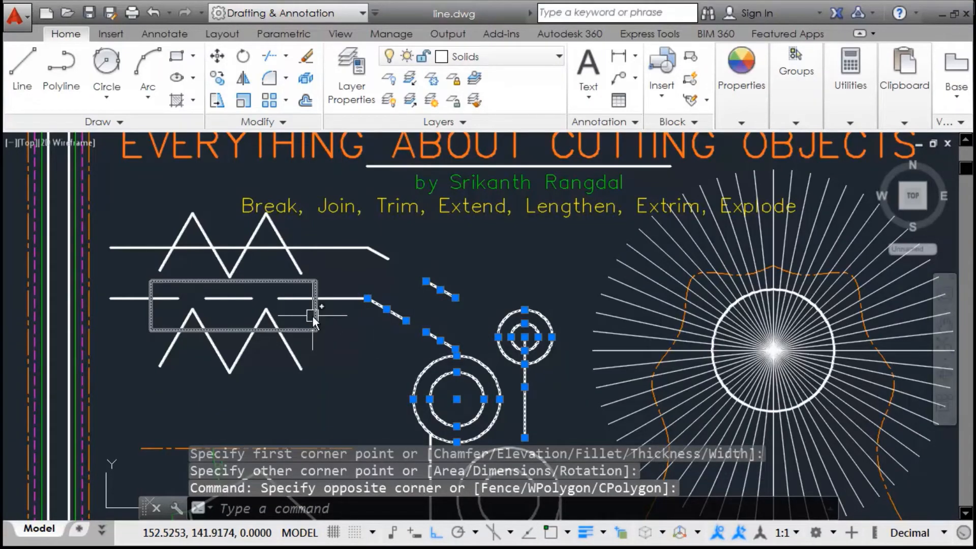
{"action": "key", "text": "Escape"}
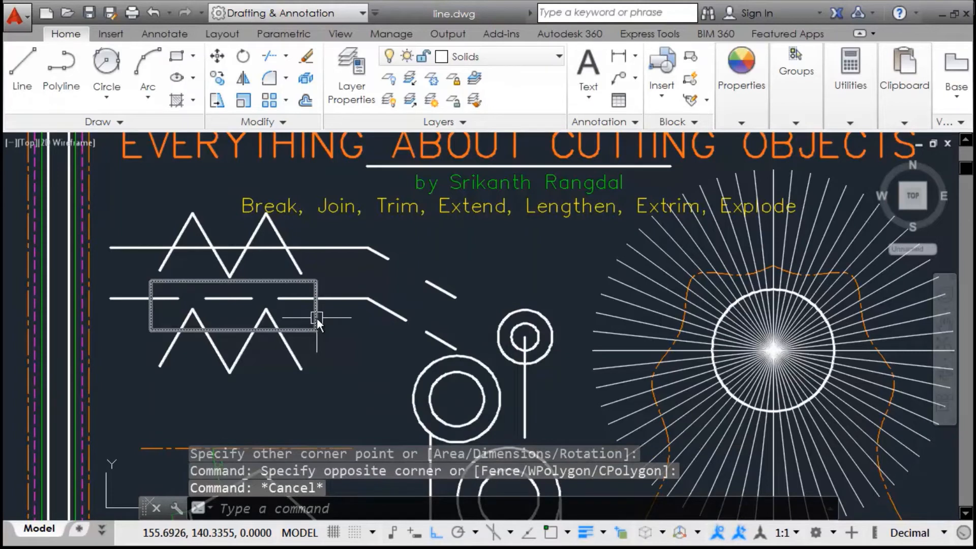
{"action": "mouse_move", "coordinate": [316, 318]}
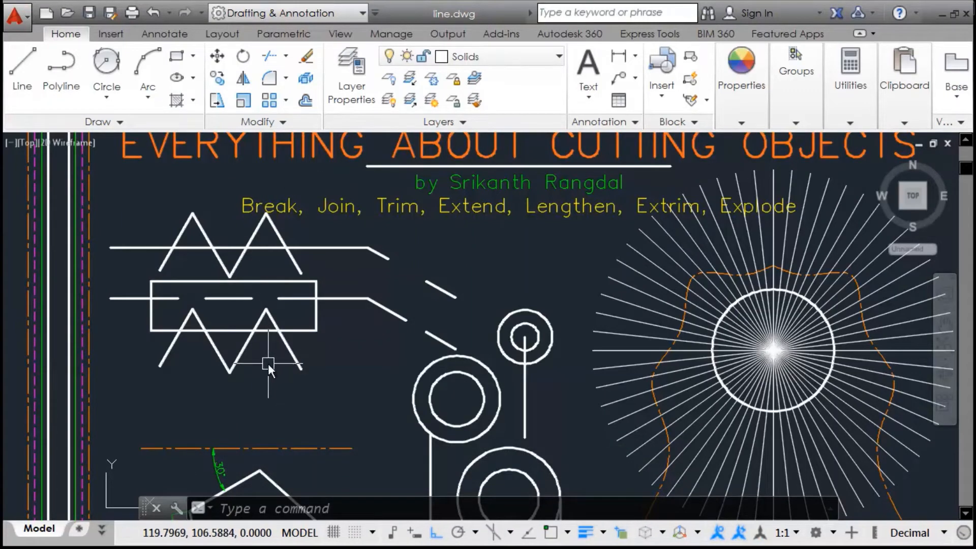
Examine the raised rectangle from the Front view, zoomed in and selected, to compare its height with the other objects
{"action": "middle_click_drag", "start_coordinate": [268, 364], "coordinate": [269, 231], "text": "shift"}
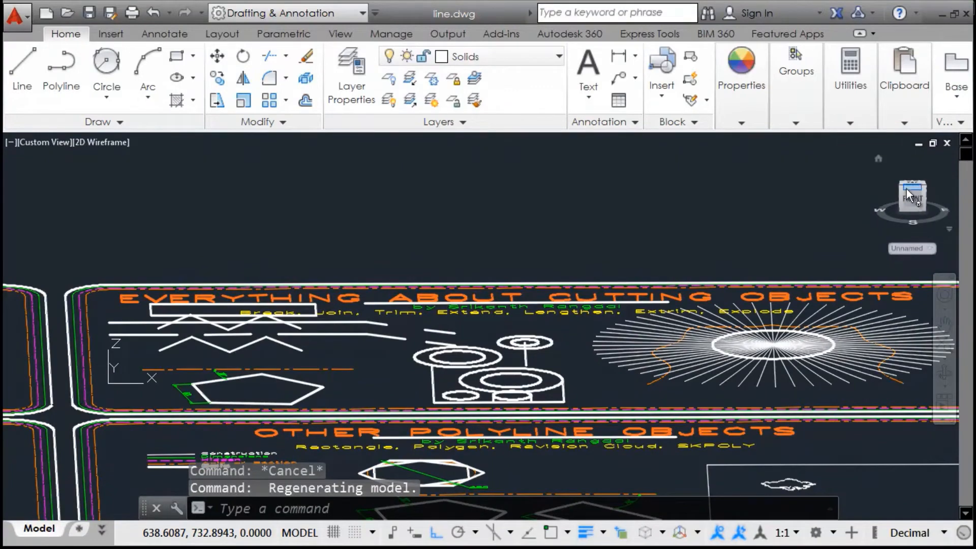
{"action": "left_click", "coordinate": [913, 197]}
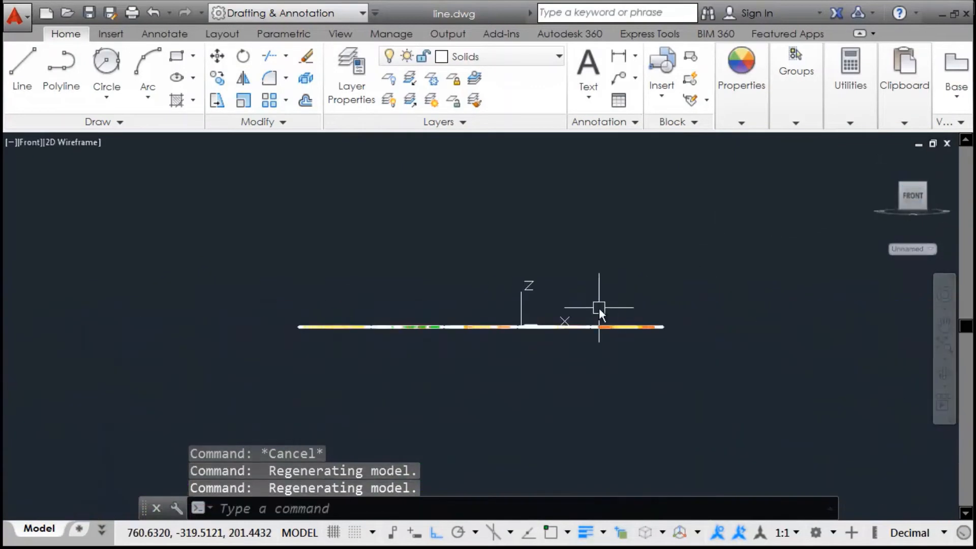
{"action": "type", "text": "z"}
{"action": "key", "text": "Return"}
{"action": "left_click", "coordinate": [545, 309]}
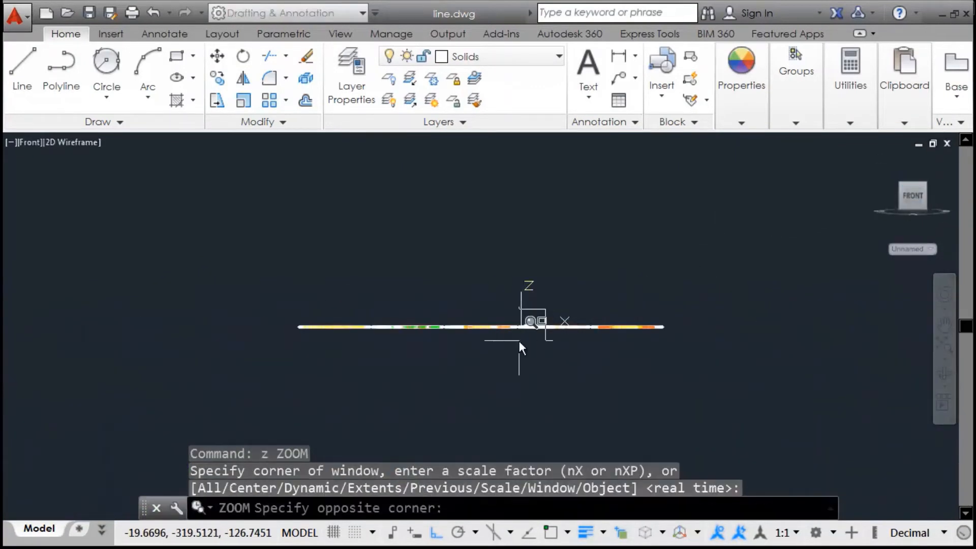
{"action": "left_click", "coordinate": [520, 340]}
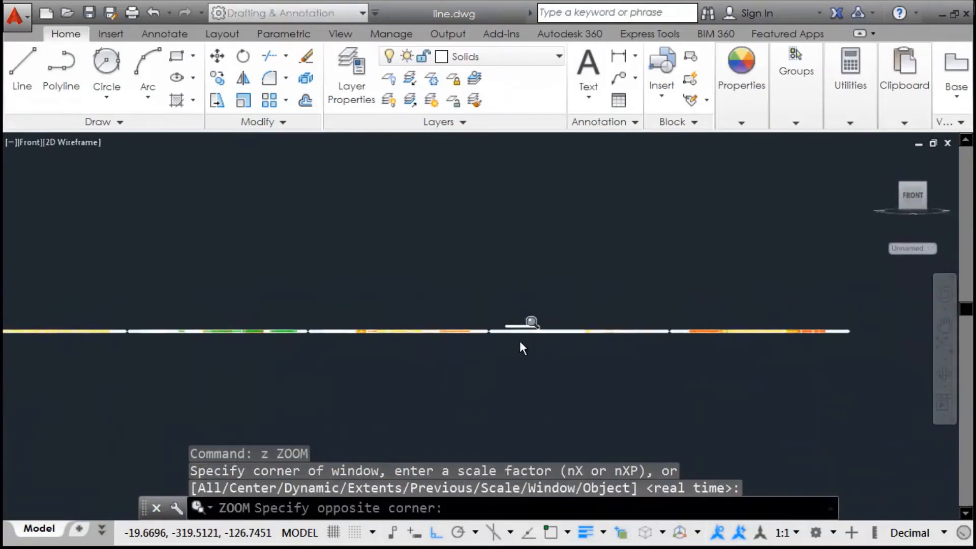
{"action": "left_click", "coordinate": [465, 332]}
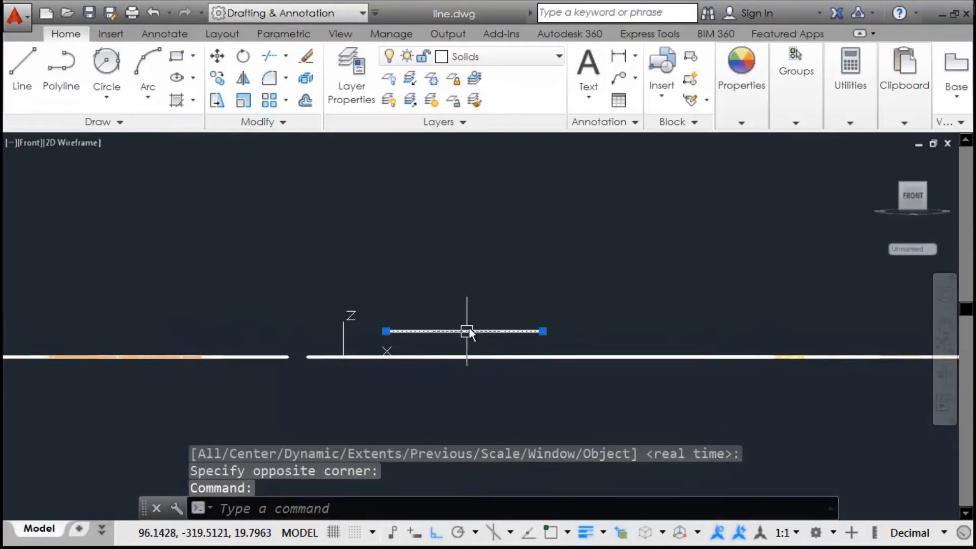
Orbit to a tilted top view showing the rectangle across the zigzags and horizontal lines, and clear the selection
{"action": "mouse_move", "coordinate": [471, 313]}
{"action": "middle_mouse_down", "text": "shift"}
{"action": "mouse_move", "coordinate": [477, 318]}
{"action": "mouse_move", "coordinate": [457, 342]}
{"action": "middle_mouse_up", "text": "shift"}
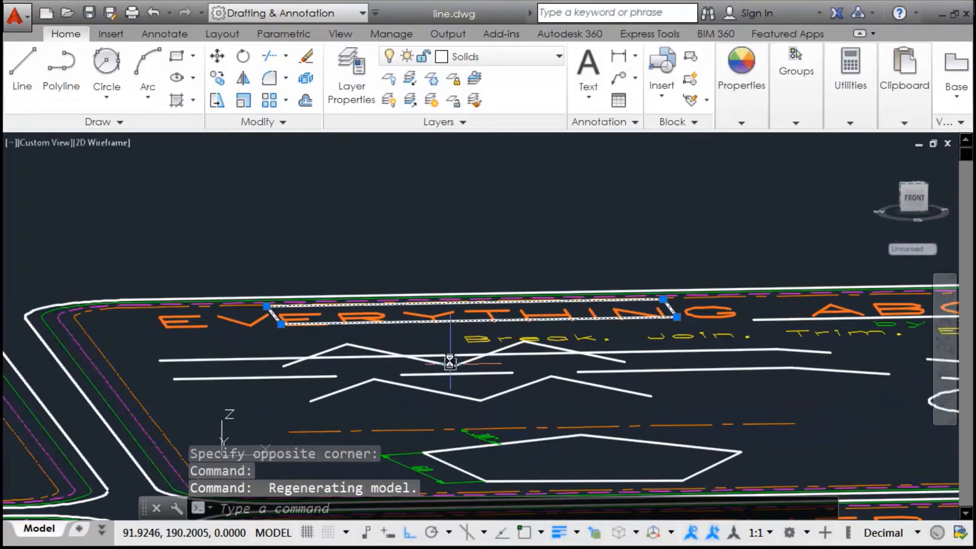
{"action": "mouse_move", "coordinate": [506, 250]}
{"action": "middle_mouse_down", "text": "shift"}
{"action": "mouse_move", "coordinate": [514, 246]}
{"action": "mouse_move", "coordinate": [479, 323]}
{"action": "mouse_move", "coordinate": [488, 340]}
{"action": "middle_mouse_up", "text": "shift"}
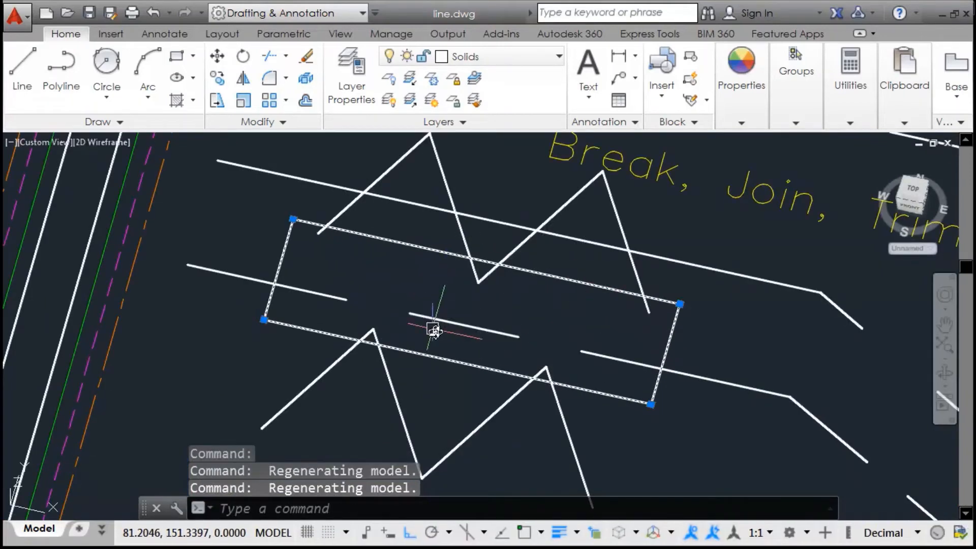
{"action": "key", "text": "Escape"}
{"action": "key", "text": "Escape"}
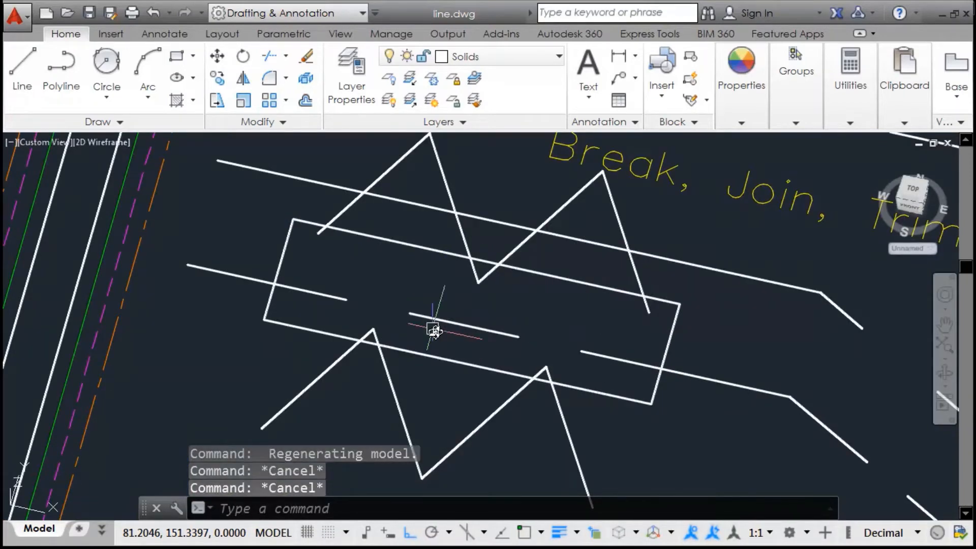
{"action": "middle_click_drag", "start_coordinate": [512, 327], "coordinate": [564, 328], "text": "shift"}
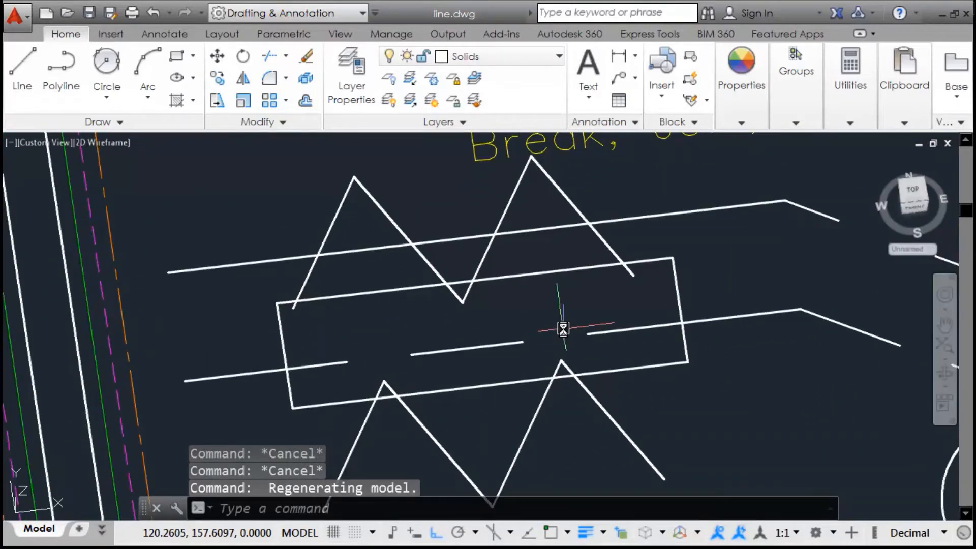
Trim the upper zigzag's middle valley back to the upper horizontal line, using all objects as cutting edges and the Ucs projection
{"action": "type", "text": "TR"}
{"action": "key", "text": "Return"}
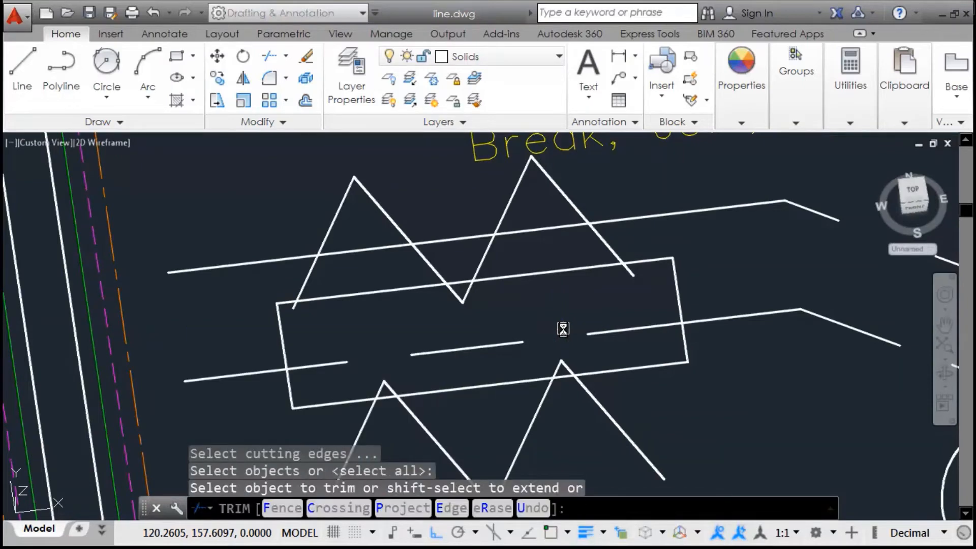
{"action": "type", "text": "P"}
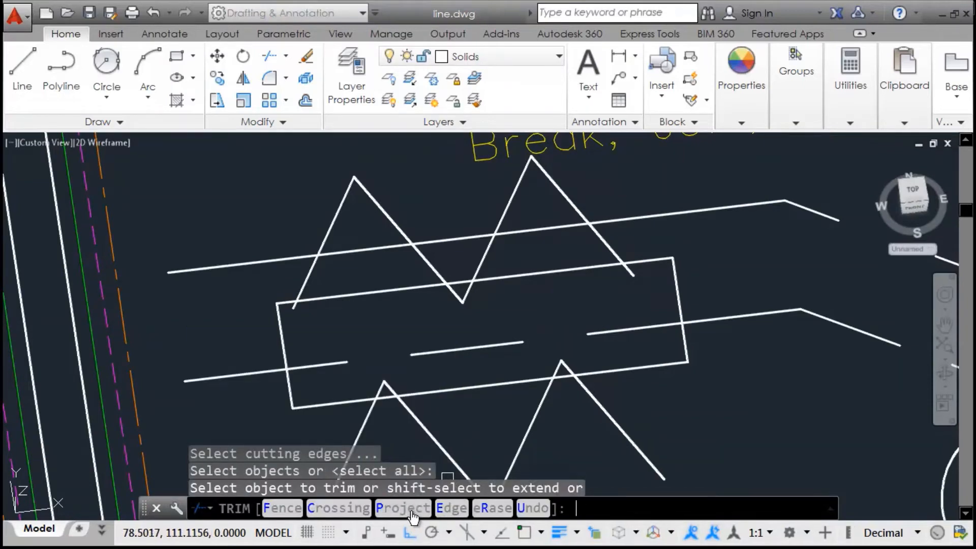
{"action": "key", "text": "Return"}
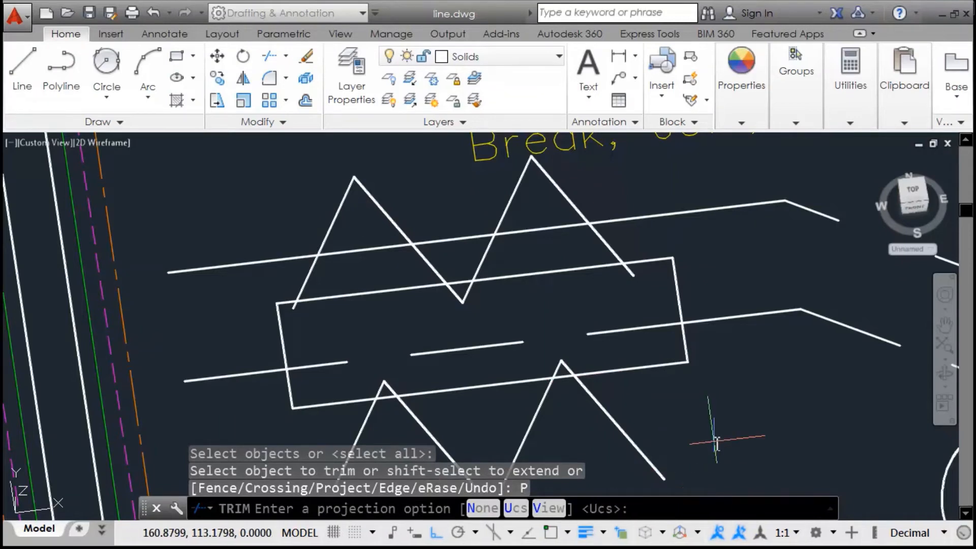
{"action": "key", "text": "Return"}
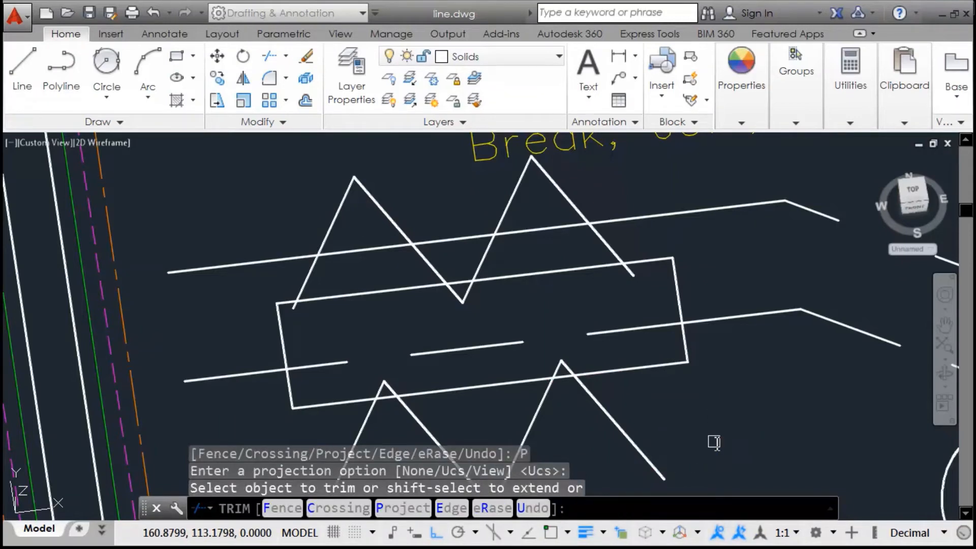
{"action": "left_click", "coordinate": [591, 374]}
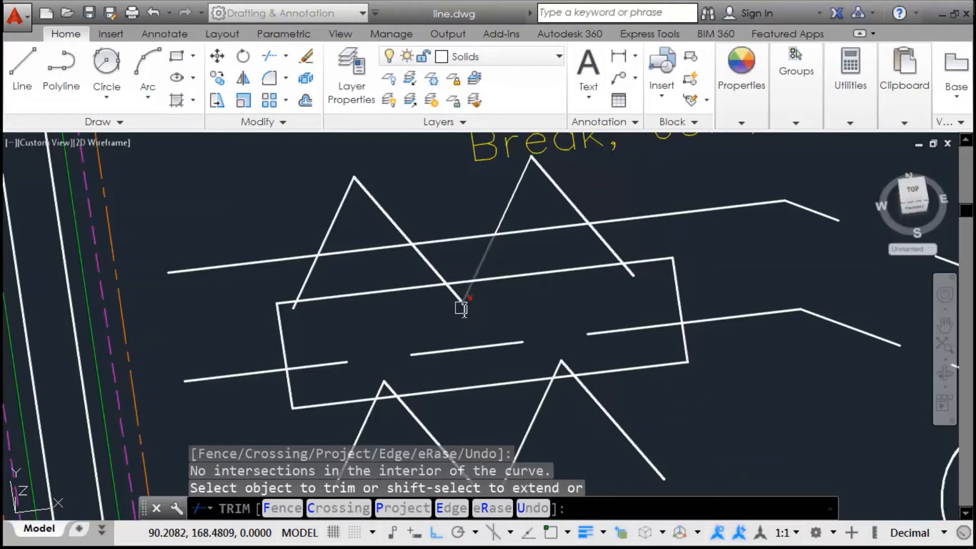
{"action": "left_click", "coordinate": [467, 300]}
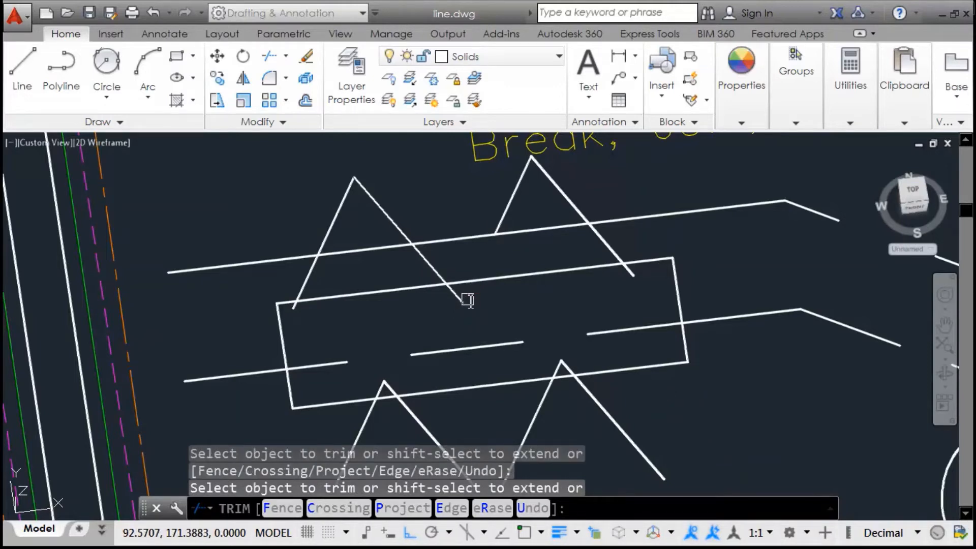
{"action": "left_click", "coordinate": [453, 304]}
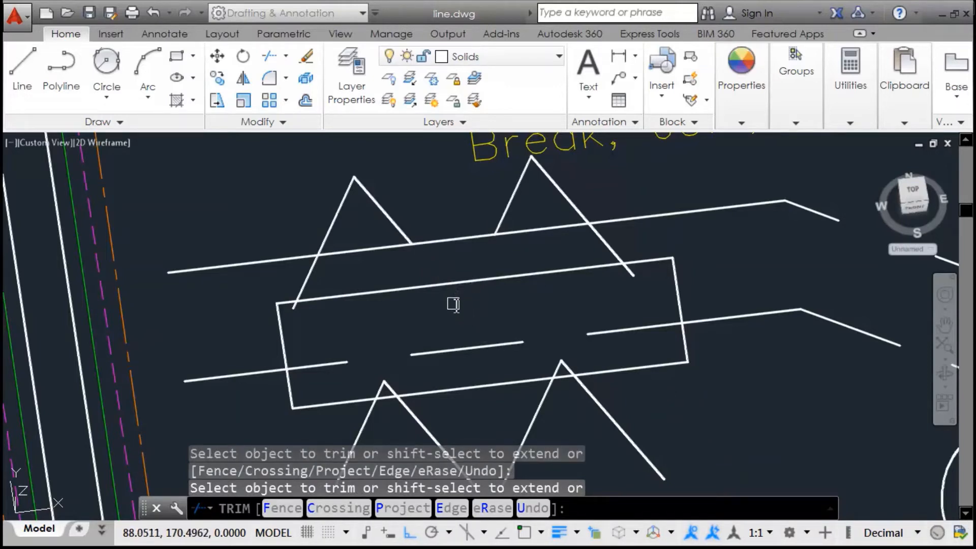
Trim the upper ends of the lower zigzag's two descending lines against the raised rectangle's lower edge and end Trim
{"action": "left_click", "coordinate": [418, 355]}
{"action": "left_click", "coordinate": [385, 377]}
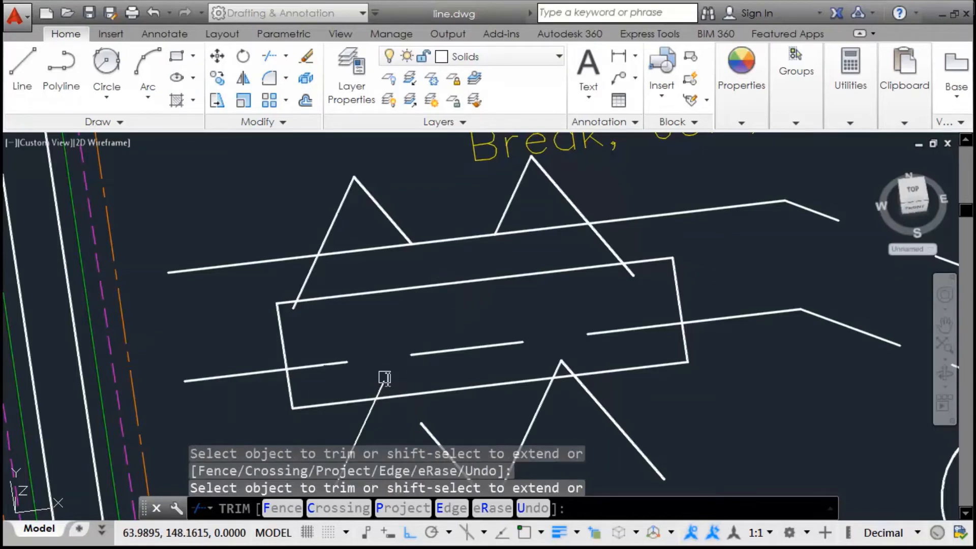
{"action": "left_click", "coordinate": [569, 366]}
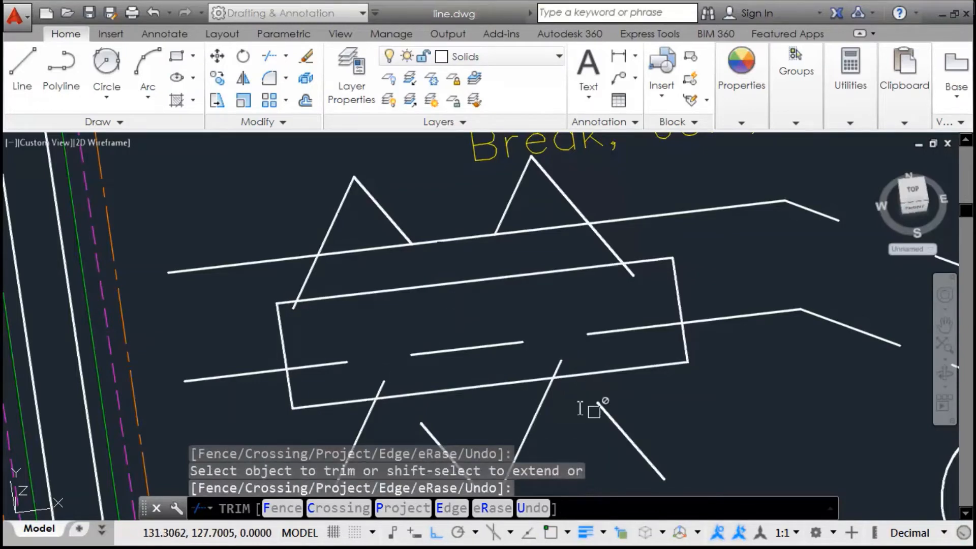
{"action": "left_click", "coordinate": [588, 409]}
{"action": "middle_click_drag", "start_coordinate": [625, 405], "coordinate": [601, 348]}
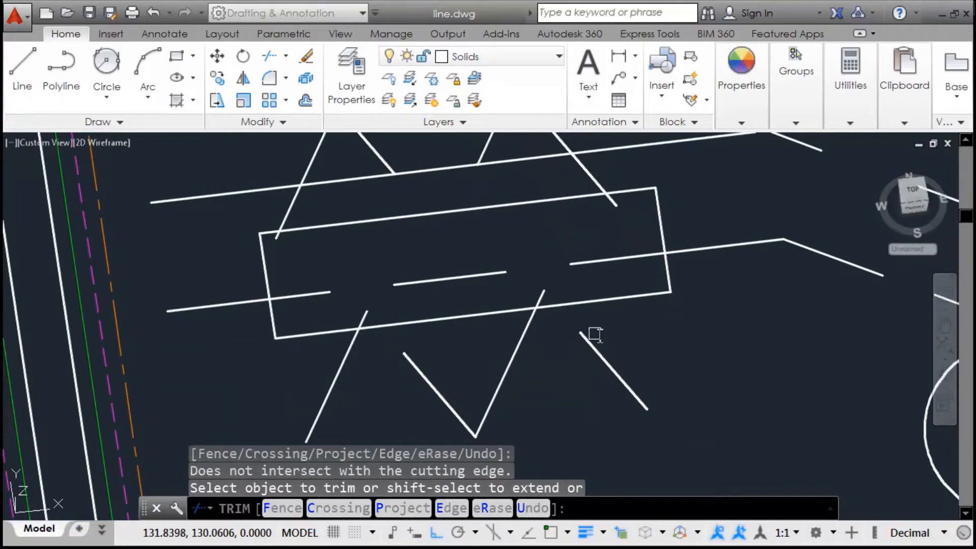
{"action": "left_click", "coordinate": [587, 337]}
{"action": "key", "text": "Escape"}
Examine the trimmed zigzag ends against the rectangle's lower edge, zoomed in from the Top view and from a slight tilt
{"action": "left_click", "coordinate": [914, 188]}
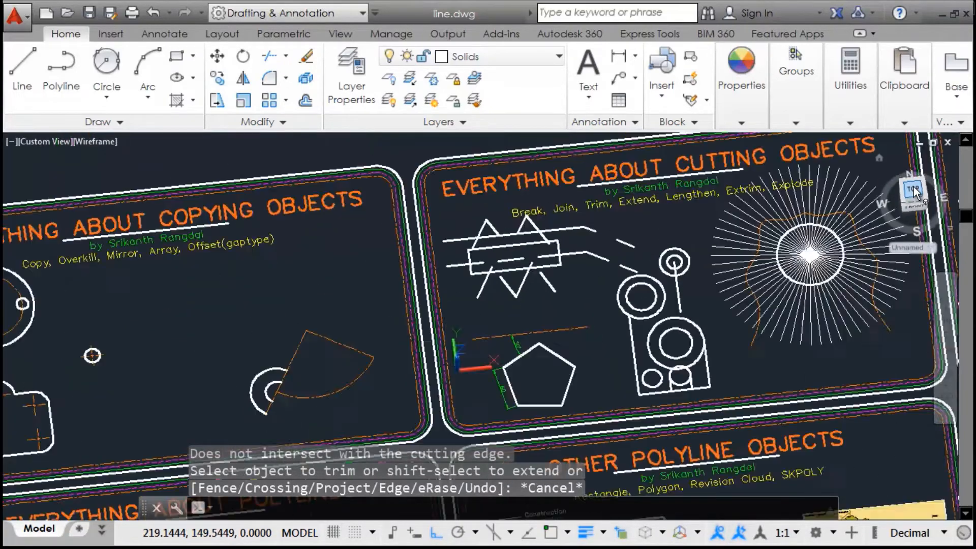
{"action": "type", "text": "z"}
{"action": "key", "text": "Return"}
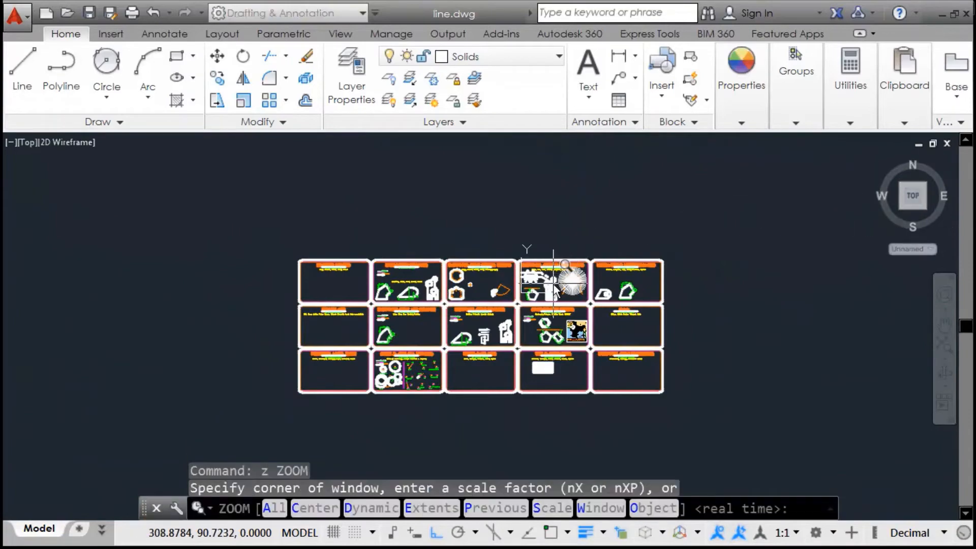
{"action": "left_click", "coordinate": [553, 265]}
{"action": "left_click", "coordinate": [516, 306]}
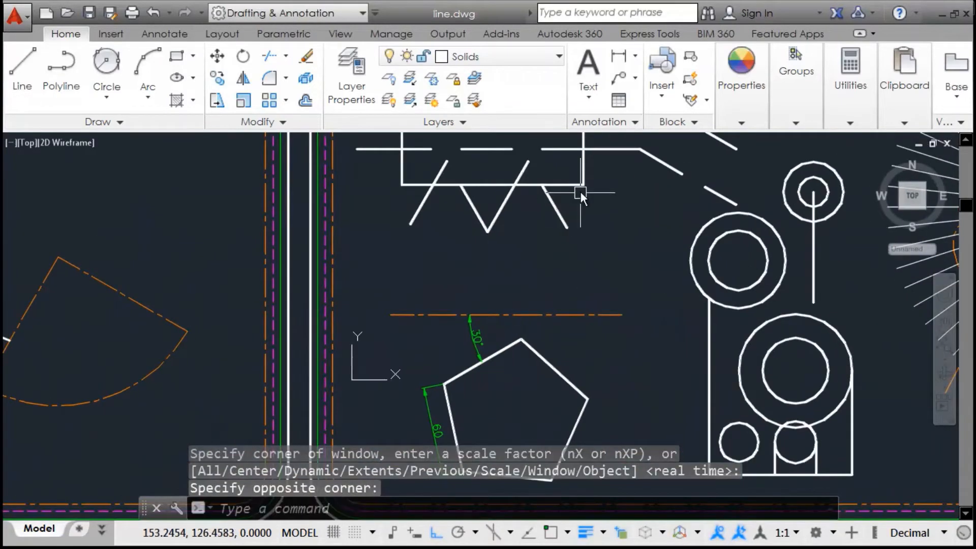
{"action": "middle_click_drag", "start_coordinate": [581, 192], "coordinate": [557, 342]}
{"action": "key", "text": "Return"}
{"action": "left_click", "coordinate": [596, 240]}
{"action": "left_click", "coordinate": [399, 359]}
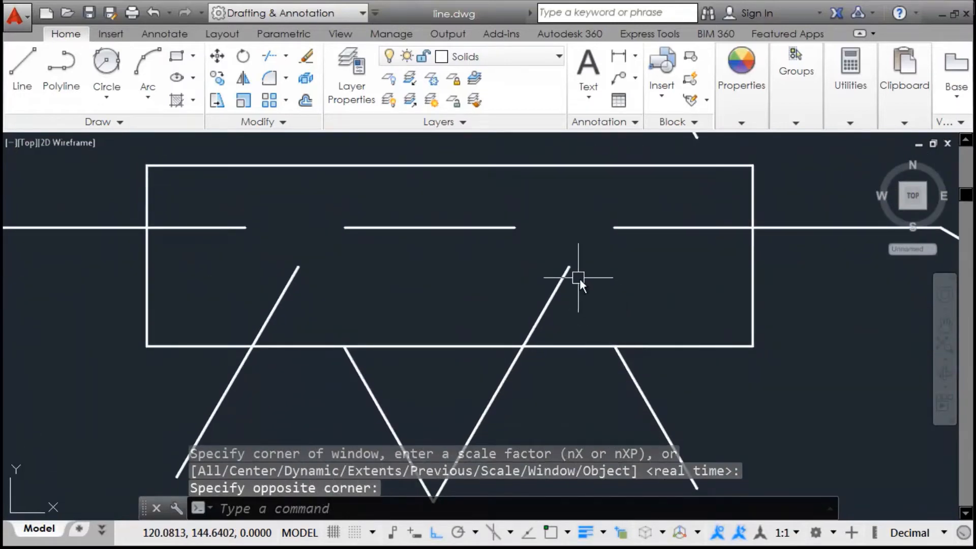
{"action": "mouse_move", "coordinate": [621, 347]}
{"action": "middle_mouse_down", "text": "shift"}
{"action": "mouse_move", "coordinate": [636, 327]}
{"action": "mouse_move", "coordinate": [600, 344]}
{"action": "mouse_move", "coordinate": [564, 385]}
{"action": "mouse_move", "coordinate": [538, 344]}
{"action": "middle_mouse_up", "text": "shift"}
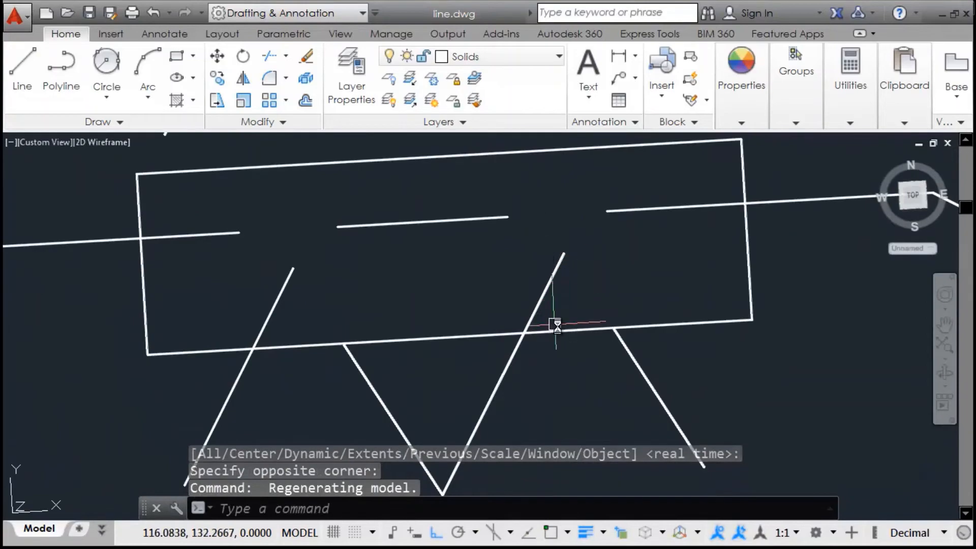
In a tilted view, trim the lower zigzag's first rising line at the rectangle's lower edge using Trim's View projection
{"action": "left_click", "coordinate": [913, 195]}
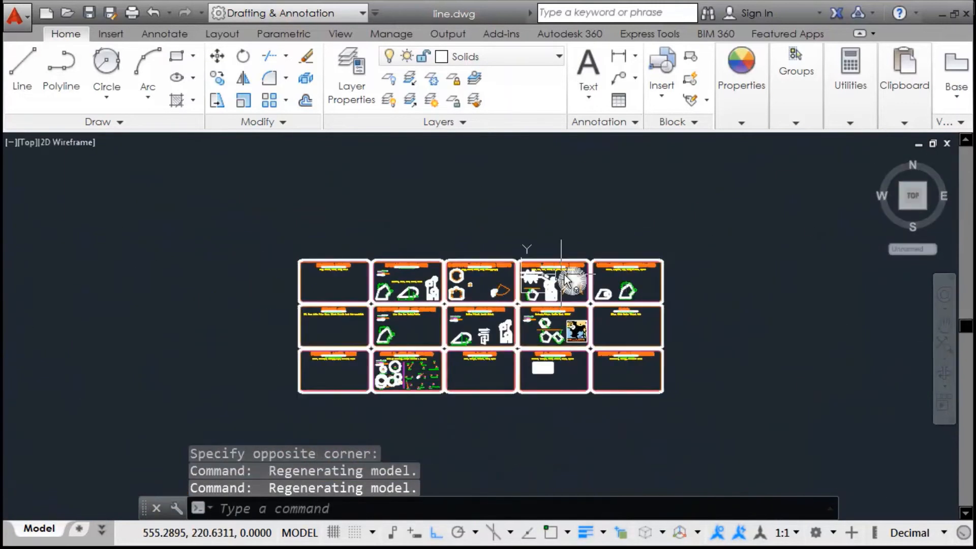
{"action": "key", "text": "Escape"}
{"action": "key", "text": "Escape"}
{"action": "type", "text": "z"}
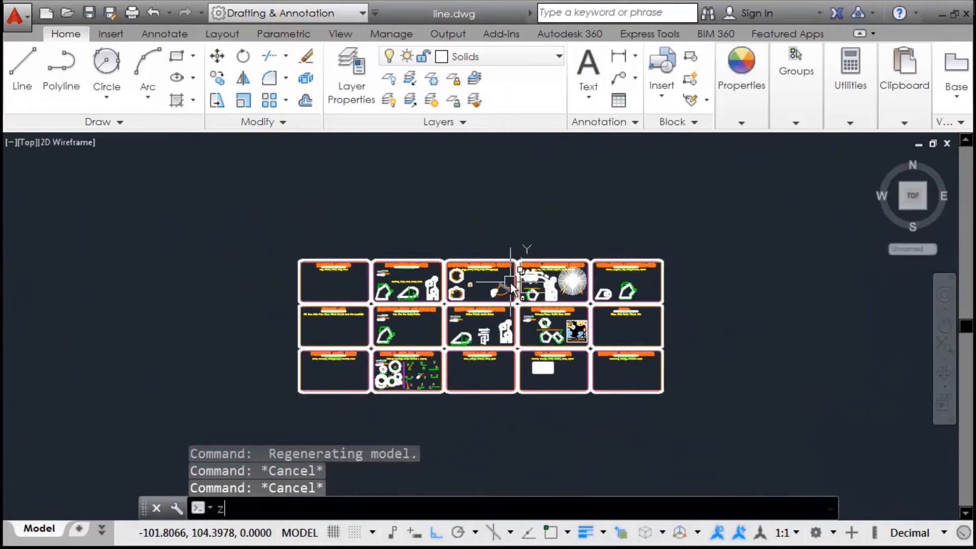
{"action": "key", "text": "Return"}
{"action": "left_click", "coordinate": [542, 269]}
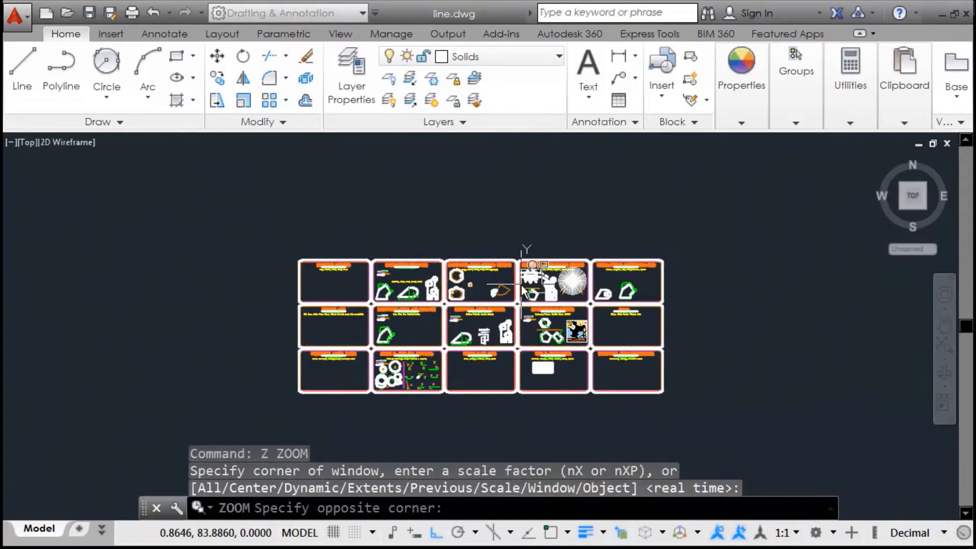
{"action": "left_click", "coordinate": [521, 284]}
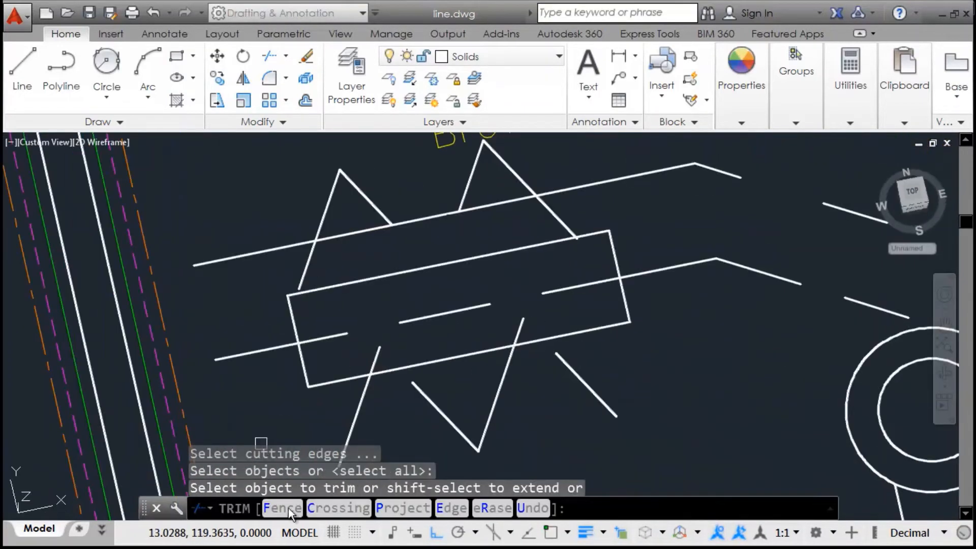
{"action": "left_click", "coordinate": [407, 514]}
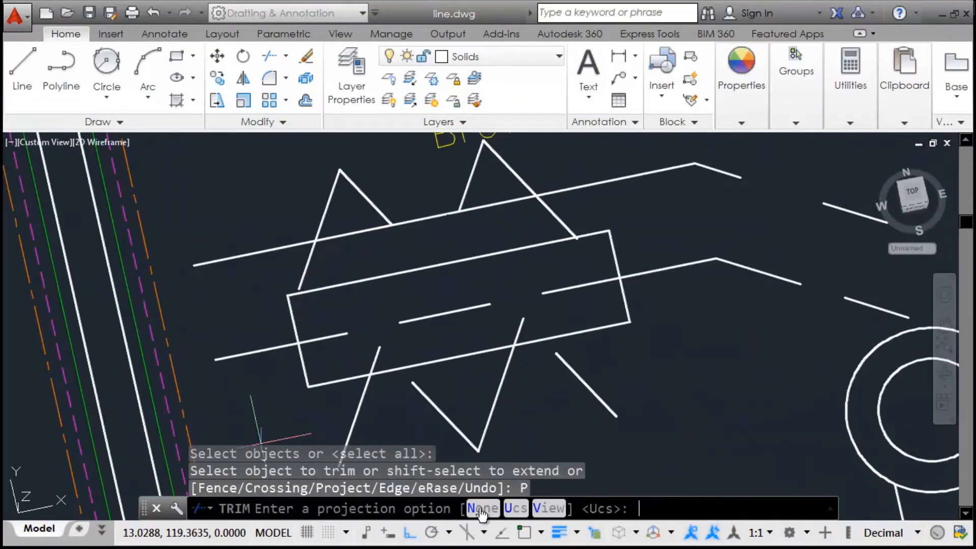
{"action": "left_click", "coordinate": [548, 508]}
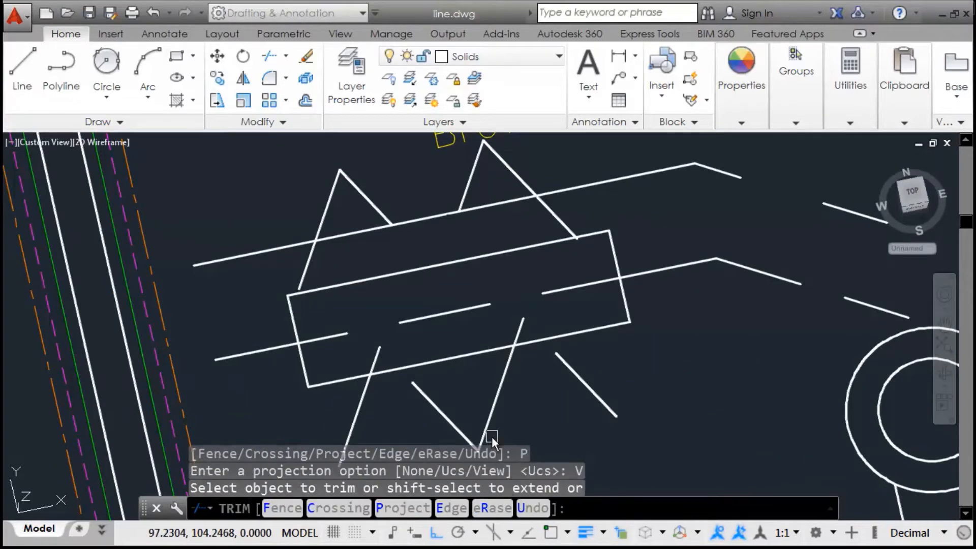
{"action": "left_click", "coordinate": [379, 345]}
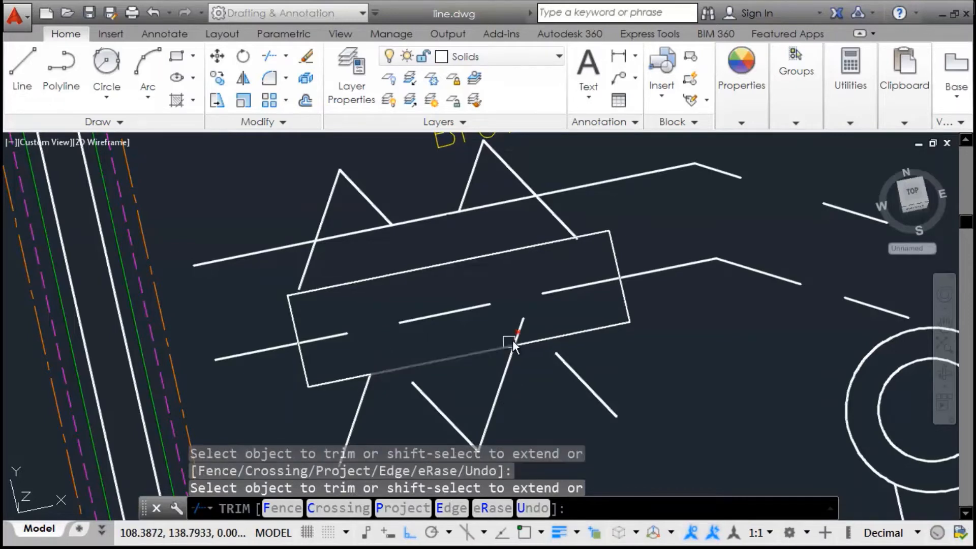
{"action": "left_click", "coordinate": [429, 318]}
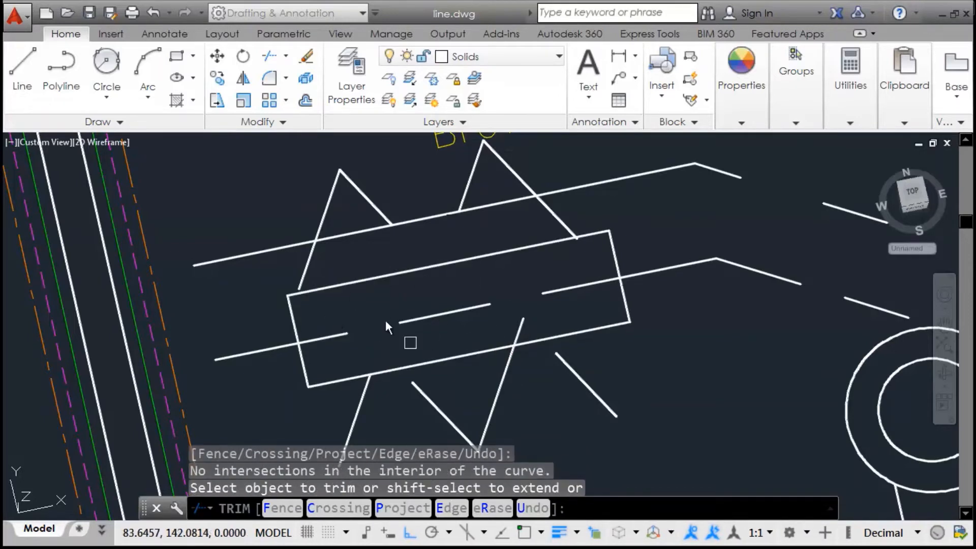
Orbit to another angle and trim the lower zigzag's second rising line where it visually crosses the rectangle's lower edge
{"action": "mouse_move", "coordinate": [516, 315]}
{"action": "middle_mouse_down", "text": "shift"}
{"action": "mouse_move", "coordinate": [494, 316]}
{"action": "mouse_move", "coordinate": [464, 292]}
{"action": "middle_mouse_up", "text": "shift"}
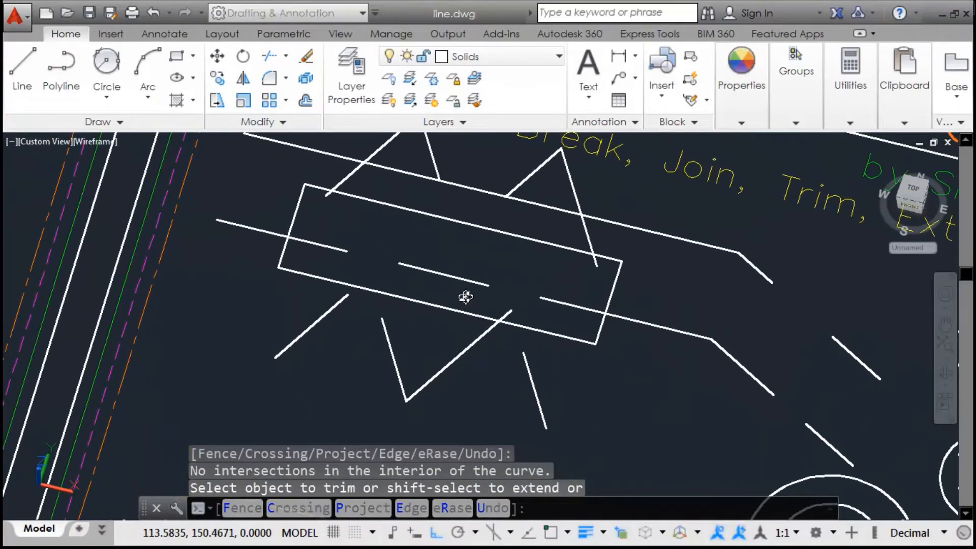
{"action": "left_click", "coordinate": [514, 310]}
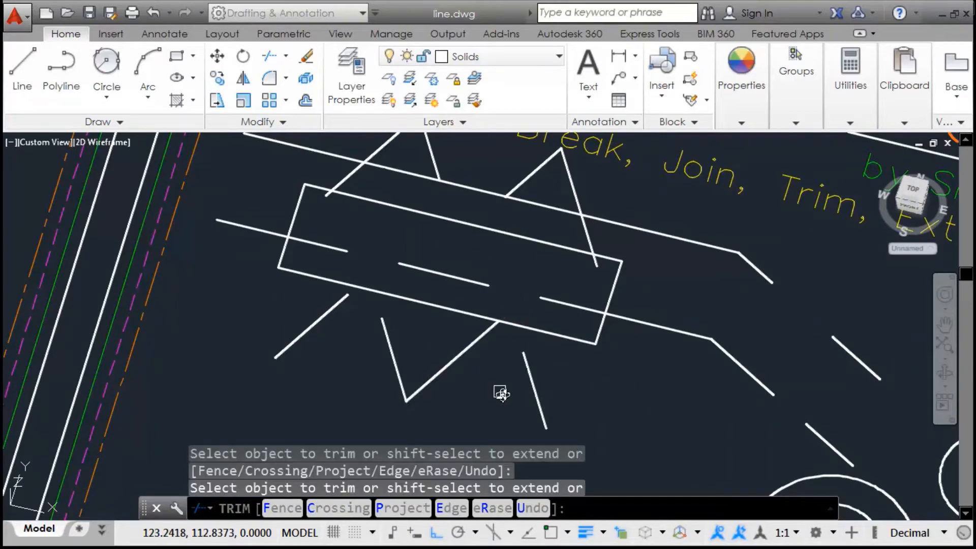
{"action": "left_click", "coordinate": [526, 355]}
{"action": "left_click", "coordinate": [512, 324]}
{"action": "left_click", "coordinate": [507, 329]}
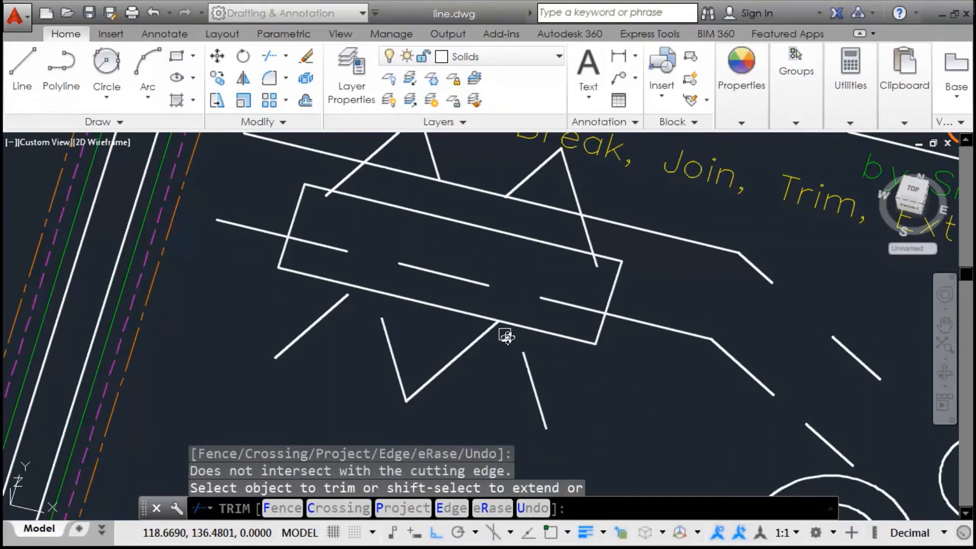
{"action": "left_click", "coordinate": [493, 282]}
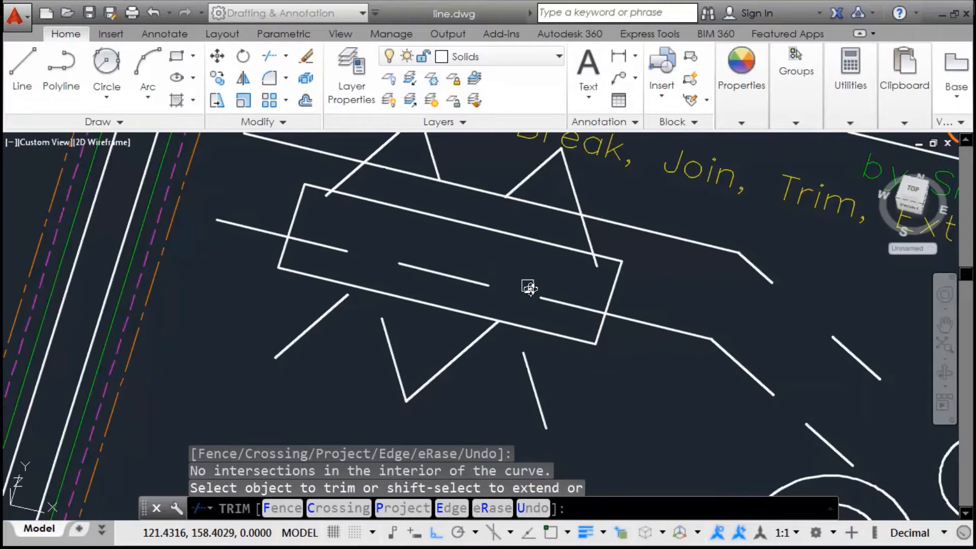
From a steeper orbited angle, trim the end of the upper zigzag's last line at the rectangle's upper edge and end Trim
{"action": "mouse_move", "coordinate": [497, 268]}
{"action": "middle_mouse_down", "text": "shift"}
{"action": "mouse_move", "coordinate": [581, 244]}
{"action": "mouse_move", "coordinate": [600, 263]}
{"action": "mouse_move", "coordinate": [596, 246]}
{"action": "middle_mouse_up", "text": "shift"}
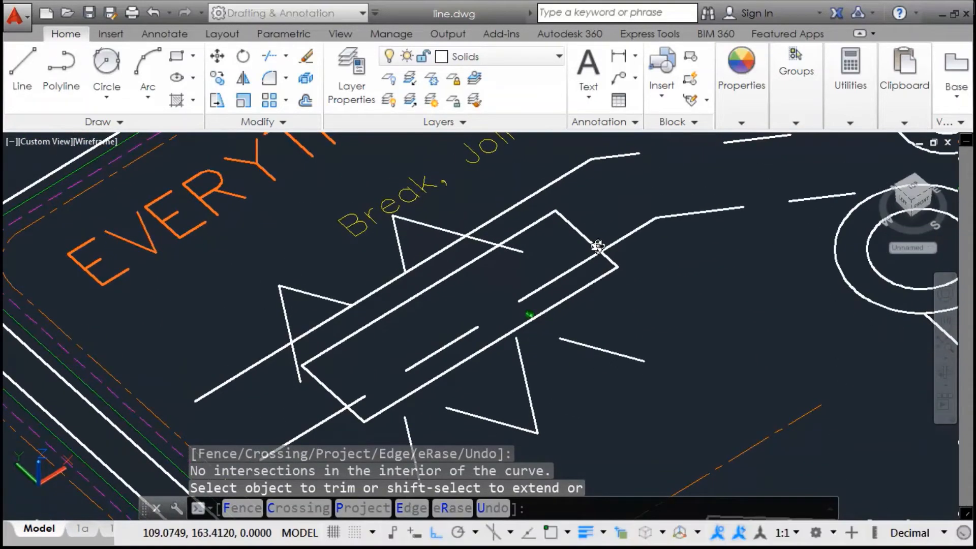
{"action": "left_click", "coordinate": [535, 288], "text": "shift"}
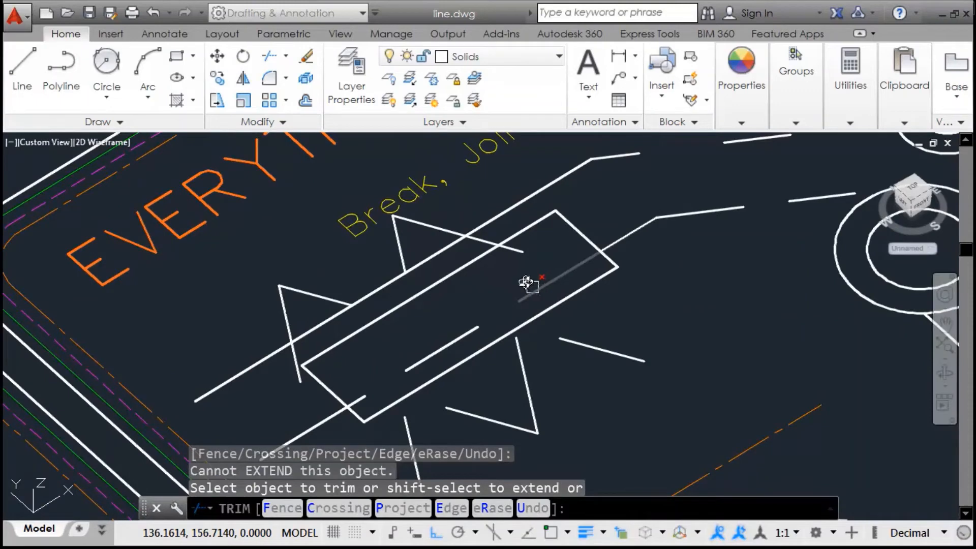
{"action": "left_click", "coordinate": [517, 251]}
{"action": "left_click", "coordinate": [478, 329]}
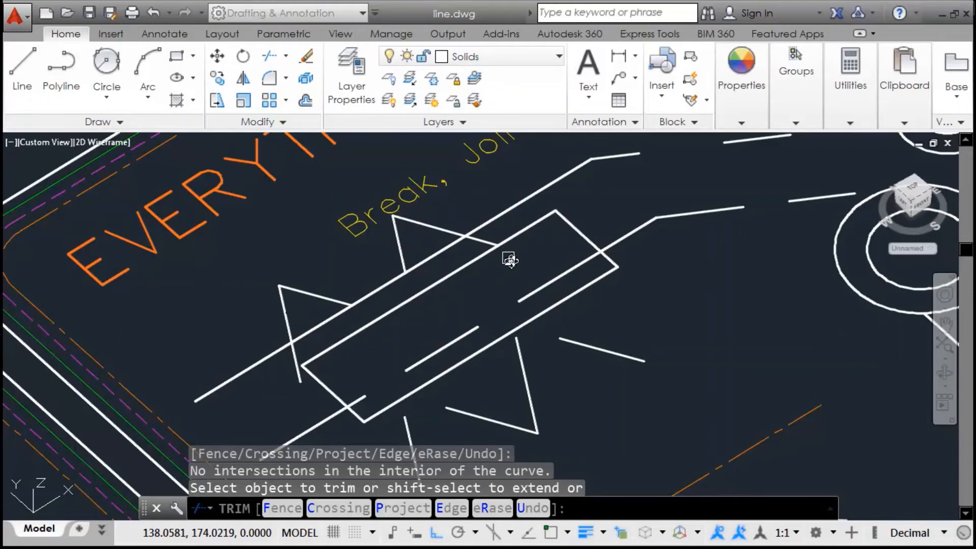
{"action": "key", "text": "Escape"}
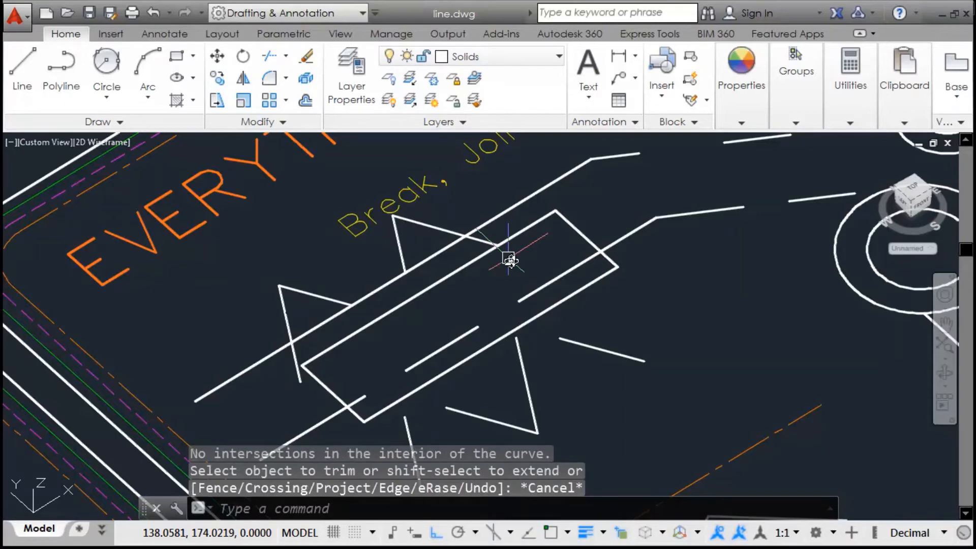
Undo the View-projection trims and return to the Top view
{"action": "type", "text": "u"}
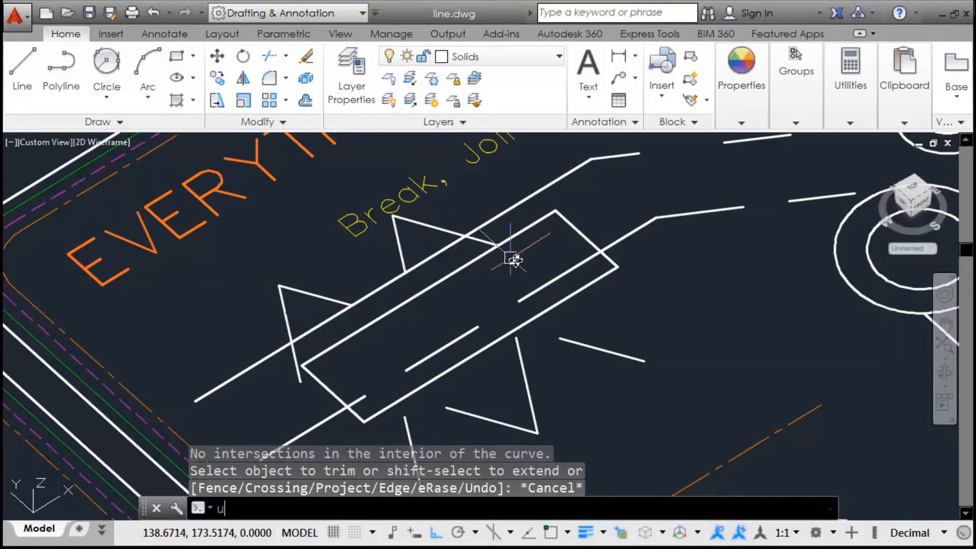
{"action": "key", "text": "Return"}
{"action": "key", "text": "Escape"}
{"action": "key", "text": "Escape"}
{"action": "key", "text": "Escape"}
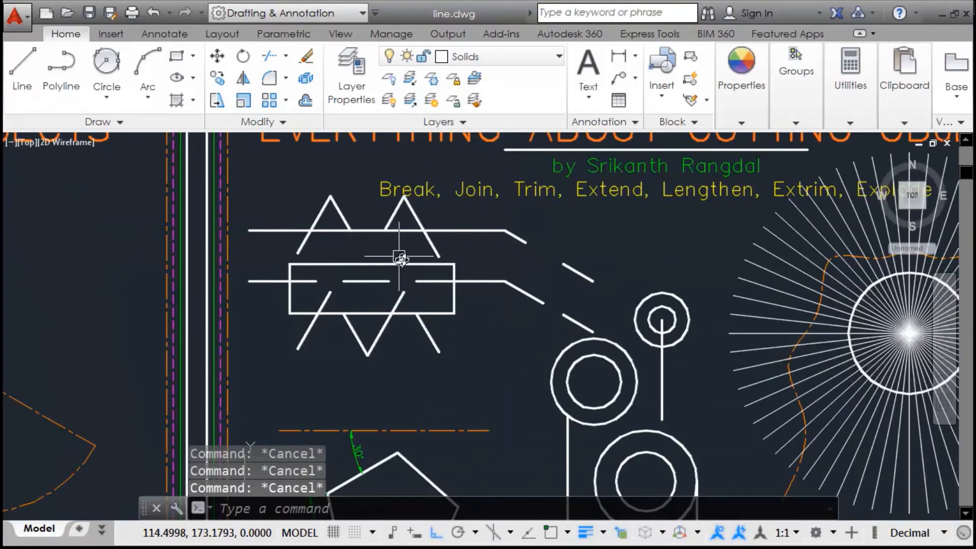
Start Trim with all objects as cutting edges and set its Edge mode to No extend
{"action": "type", "text": "tr"}
{"action": "key", "text": "Return"}
{"action": "key", "text": "Return"}
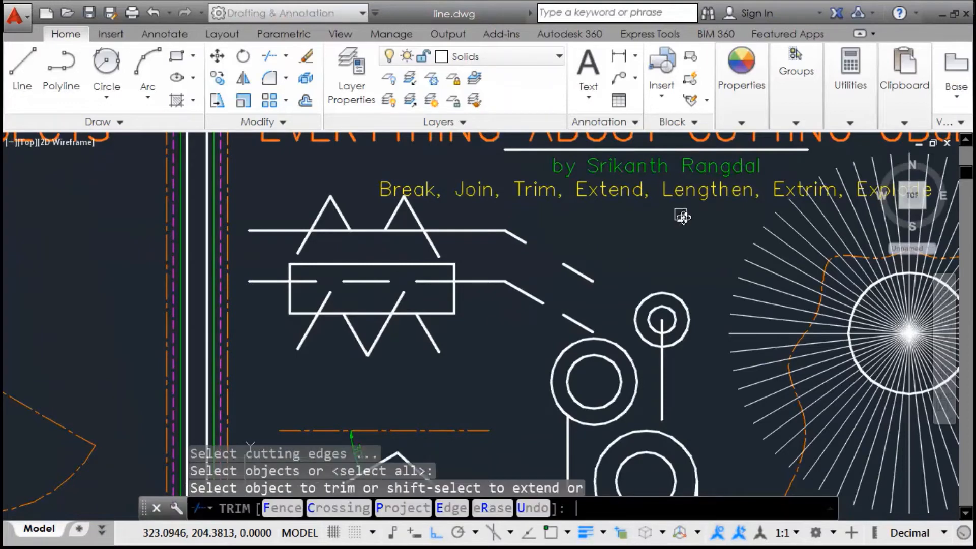
{"action": "left_click", "coordinate": [512, 432]}
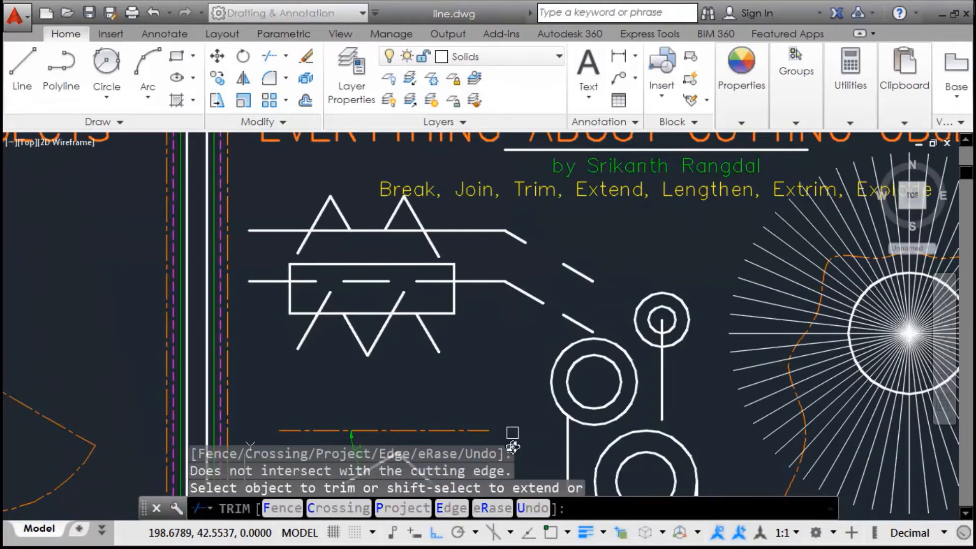
{"action": "left_click", "coordinate": [450, 509]}
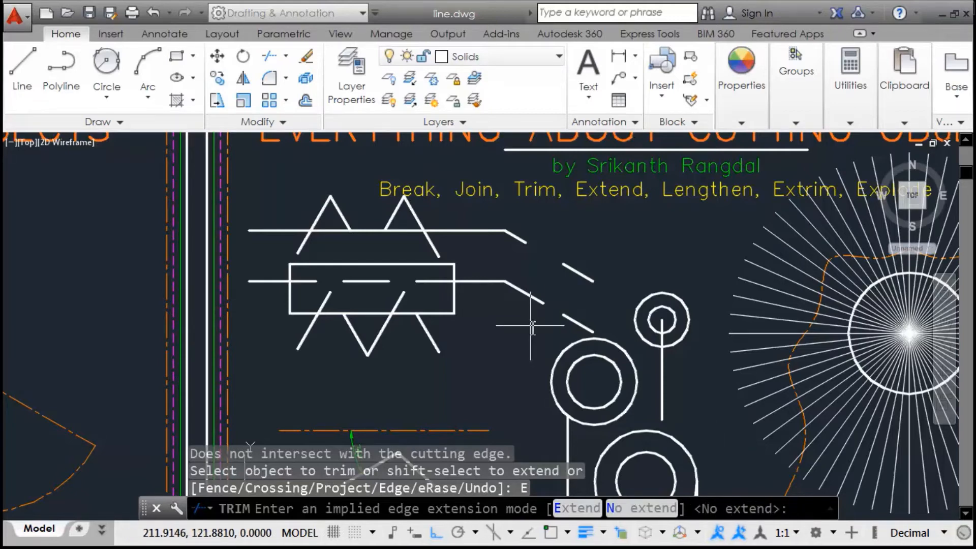
{"action": "key", "text": "Return"}
Extend the lower zigzag's second rising line from within Trim past the rectangle's upper edge and up to the upper horizontal line
{"action": "left_click", "coordinate": [427, 347]}
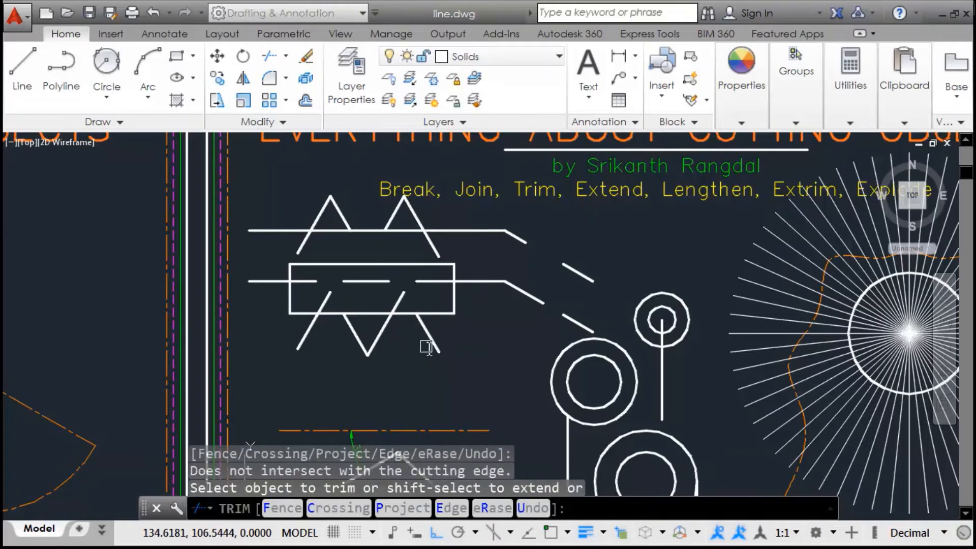
{"action": "left_click", "coordinate": [404, 313]}
{"action": "scroll", "coordinate": [395, 283], "scroll_direction": "up", "scroll_amount": 2}
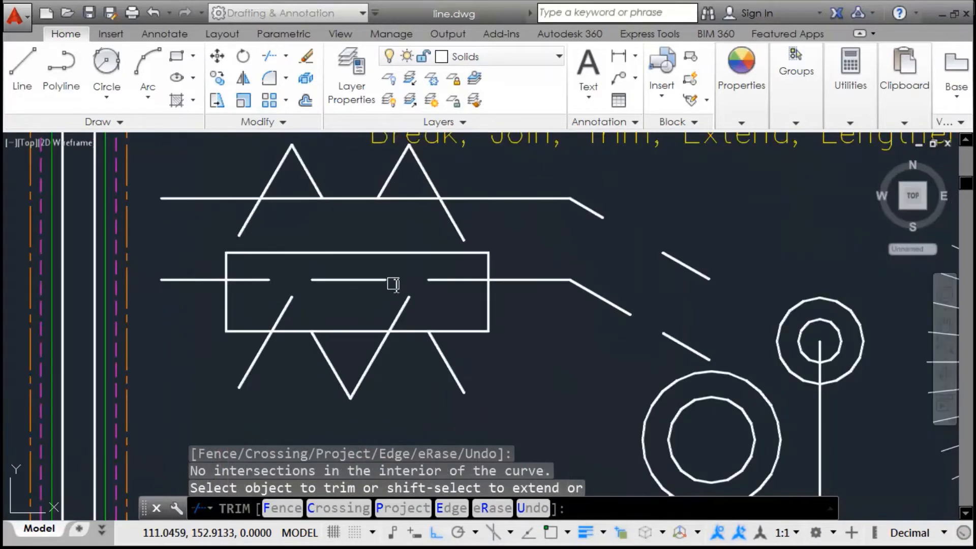
{"action": "scroll", "coordinate": [394, 284], "scroll_direction": "up", "scroll_amount": 2}
{"action": "middle_click_drag", "start_coordinate": [492, 321], "coordinate": [492, 342]}
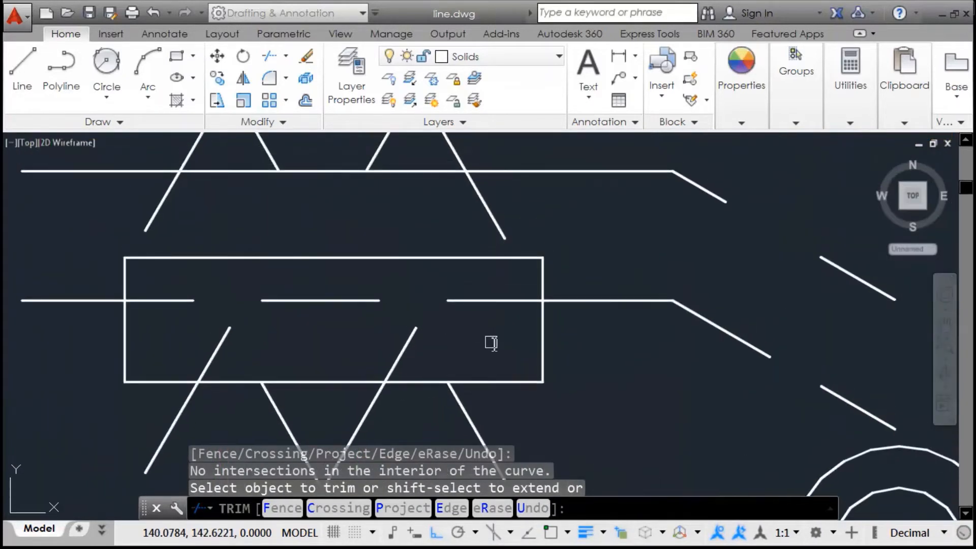
{"action": "left_click", "coordinate": [412, 341]}
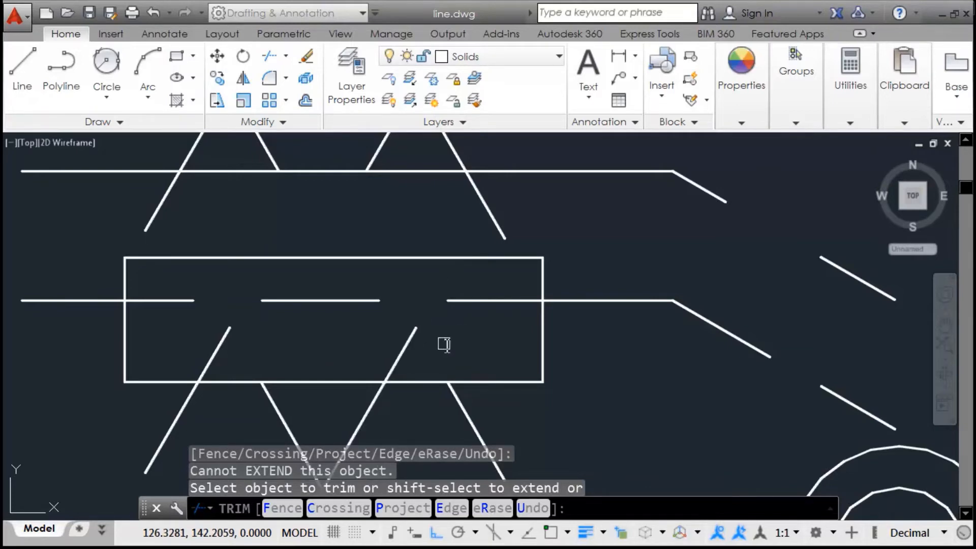
{"action": "left_click", "coordinate": [415, 334], "text": "shift"}
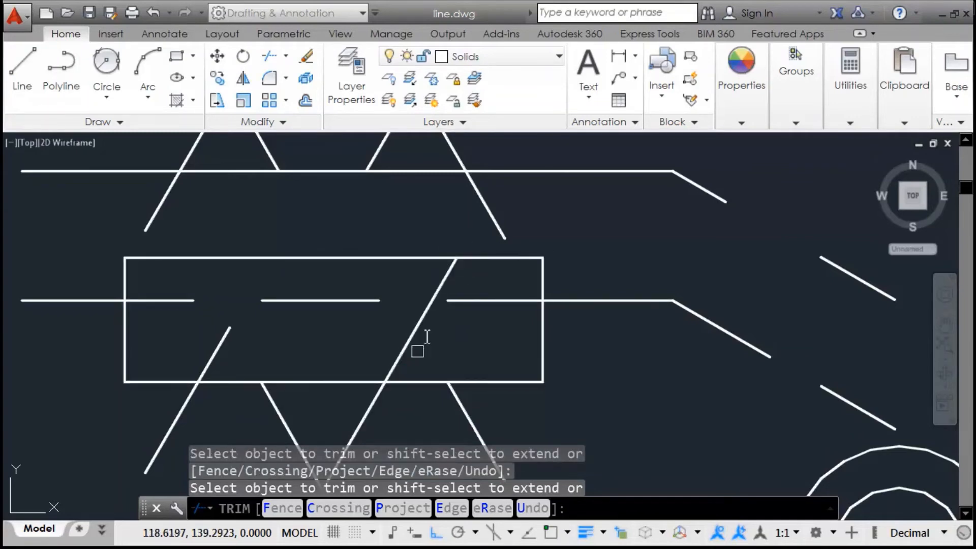
{"action": "left_click", "coordinate": [434, 287], "text": "shift"}
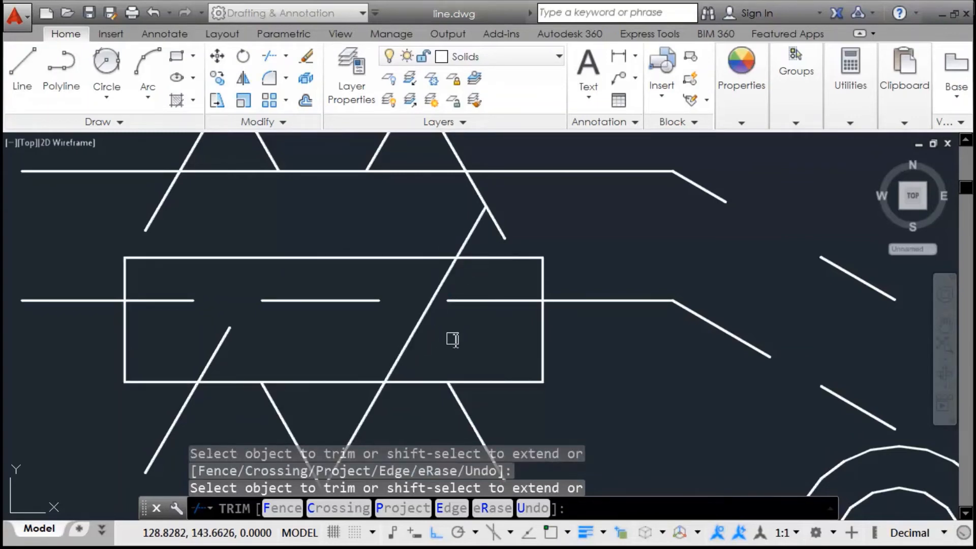
{"action": "left_click", "coordinate": [453, 292], "text": "shift"}
{"action": "left_click", "coordinate": [477, 237], "text": "shift"}
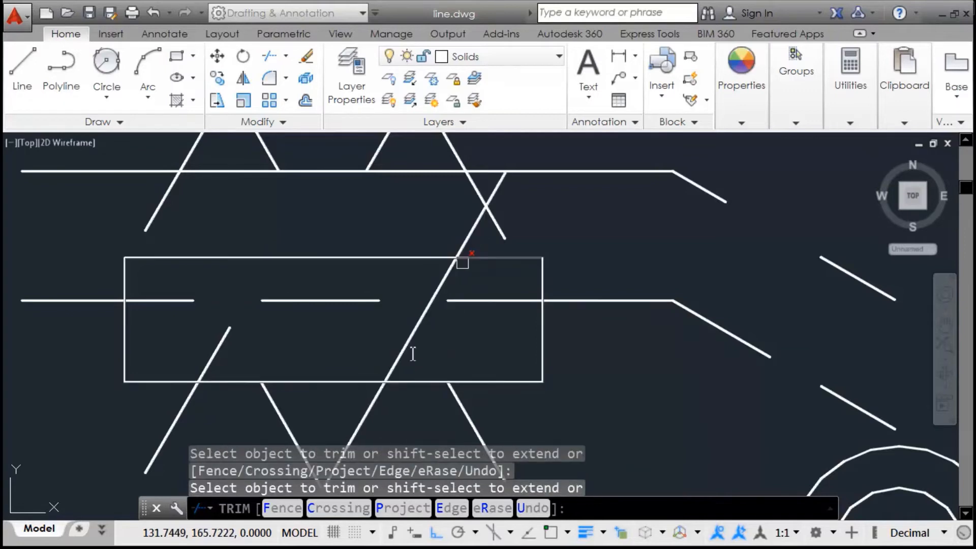
End Trim and undo the extensions of the lower zigzag's second rising line
{"action": "left_click", "coordinate": [394, 380]}
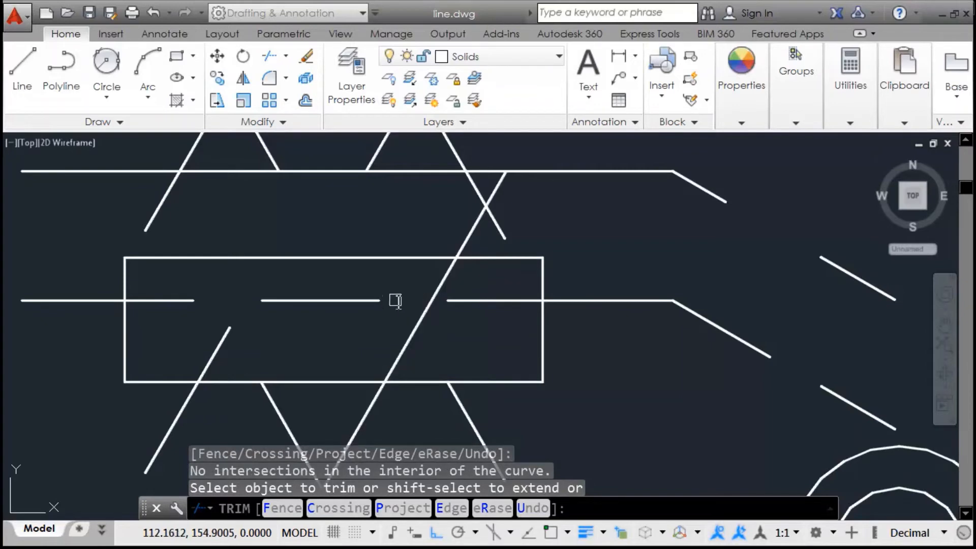
{"action": "key", "text": "Escape"}
{"action": "key", "text": "Escape"}
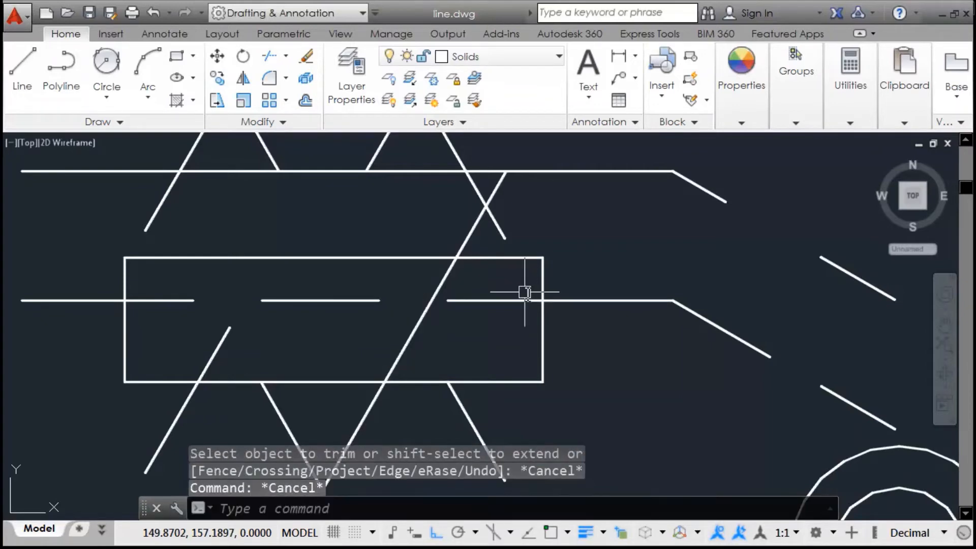
{"action": "type", "text": "u"}
{"action": "key", "text": "Return"}
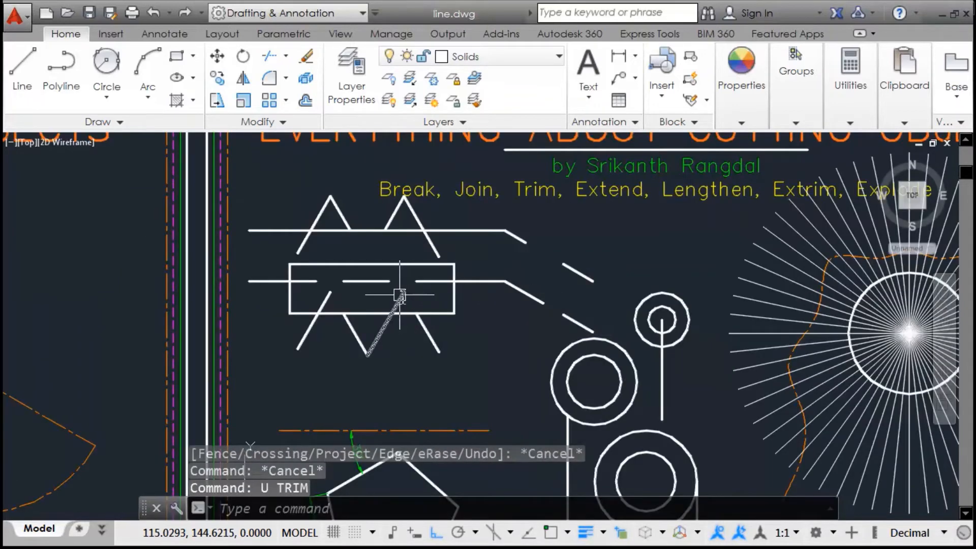
Restart Trim around the rectangle with all objects as cutting edges and set the Edge mode to Extend
{"action": "type", "text": "z"}
{"action": "key", "text": "Return"}
{"action": "left_click", "coordinate": [469, 212]}
{"action": "left_click", "coordinate": [270, 326]}
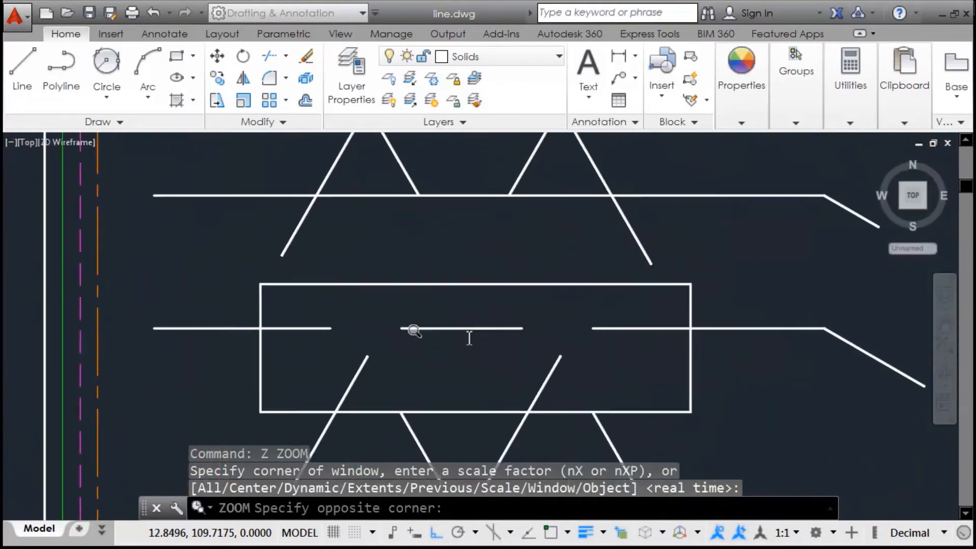
{"action": "middle_click_drag", "start_coordinate": [588, 338], "coordinate": [558, 323]}
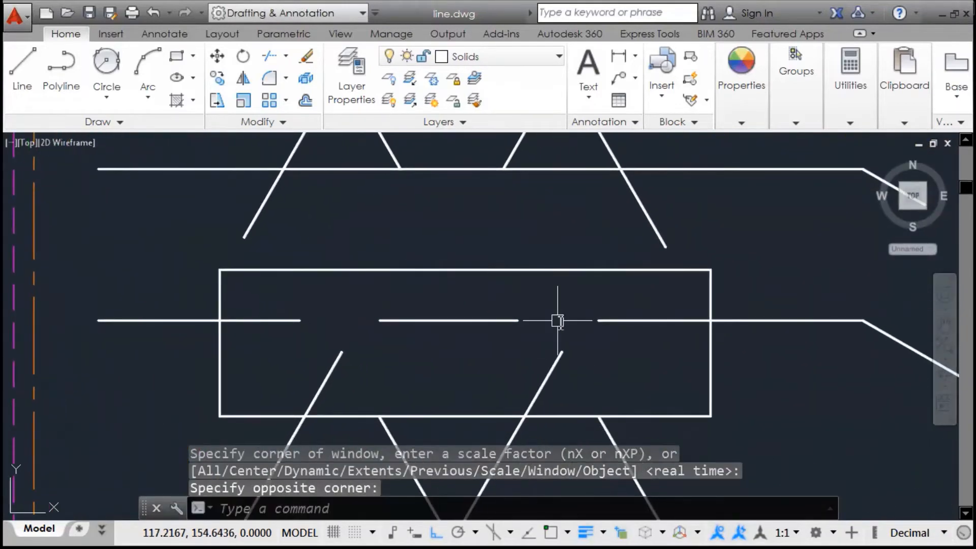
{"action": "type", "text": "tr"}
{"action": "key", "text": "Return"}
{"action": "key", "text": "Return"}
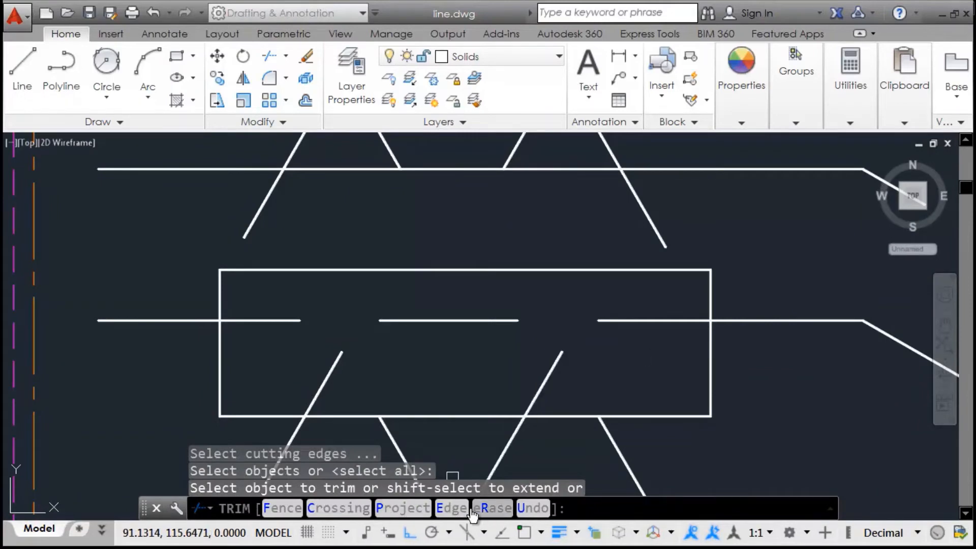
{"action": "left_click", "coordinate": [451, 508]}
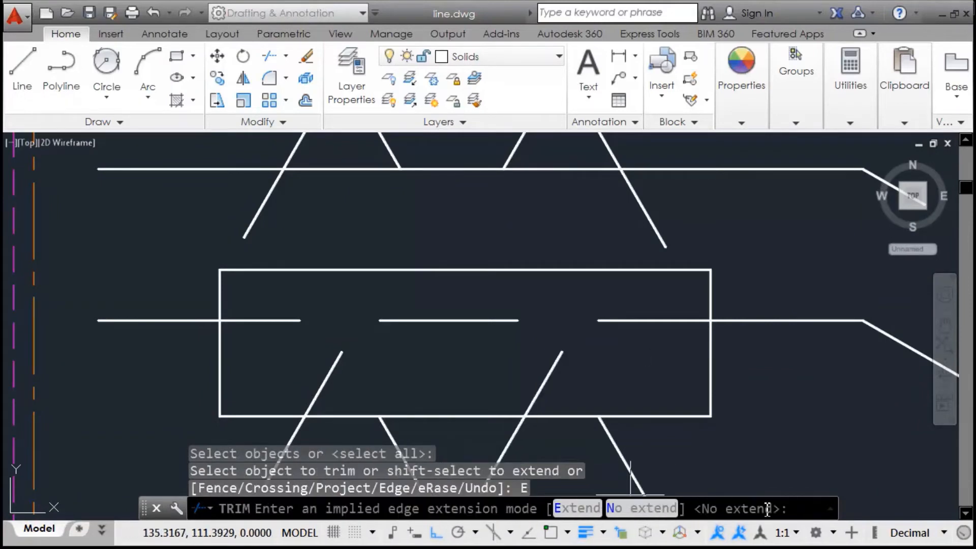
{"action": "left_click", "coordinate": [577, 508]}
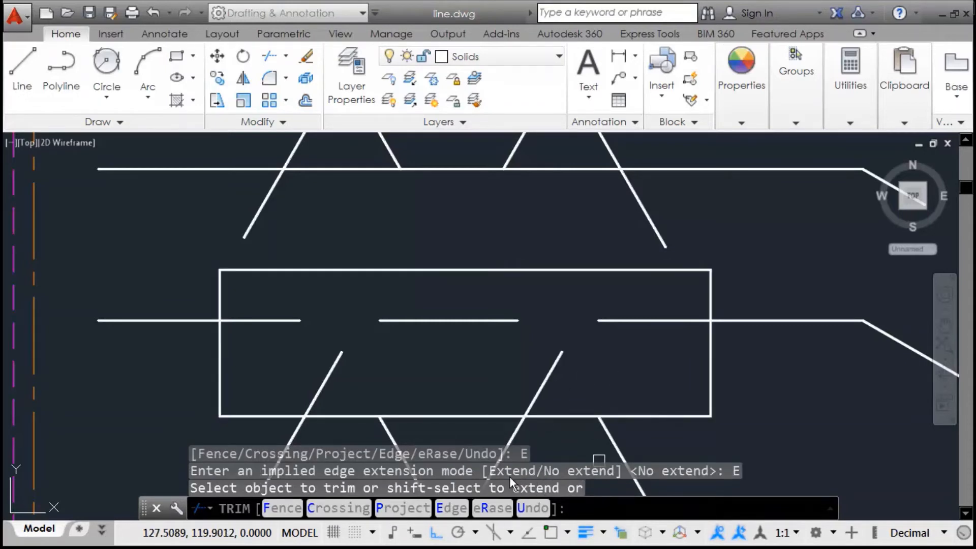
Extend the lower zigzag's second rising line to the implied extension of the broken horizontal line and end Trim
{"action": "middle_click_drag", "start_coordinate": [599, 374], "coordinate": [593, 374]}
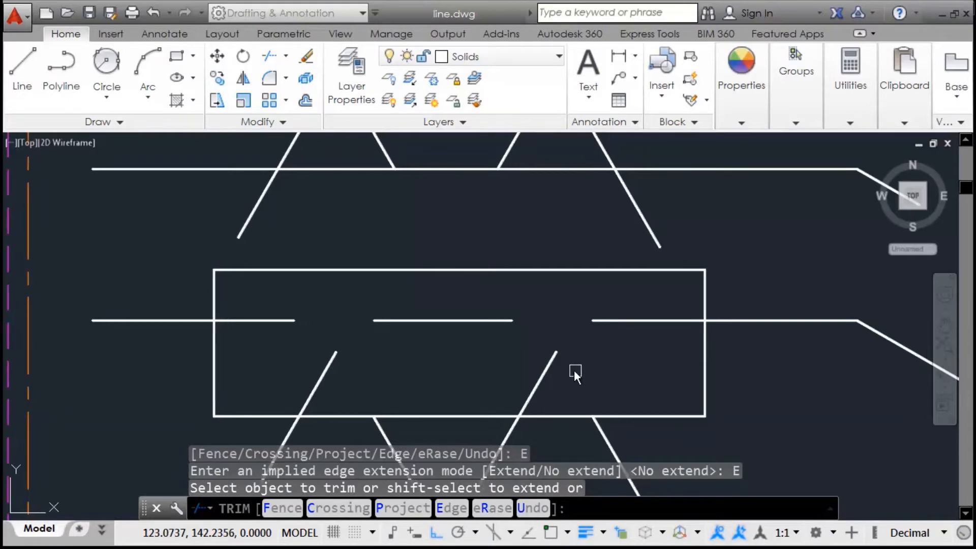
{"action": "left_click", "coordinate": [558, 361], "text": "shift"}
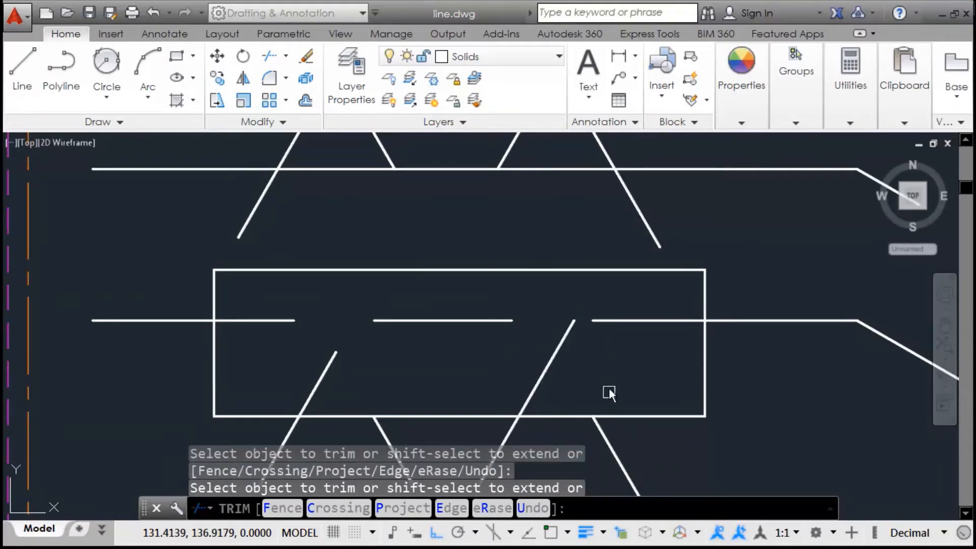
{"action": "left_click", "coordinate": [578, 319]}
{"action": "key", "text": "Return"}
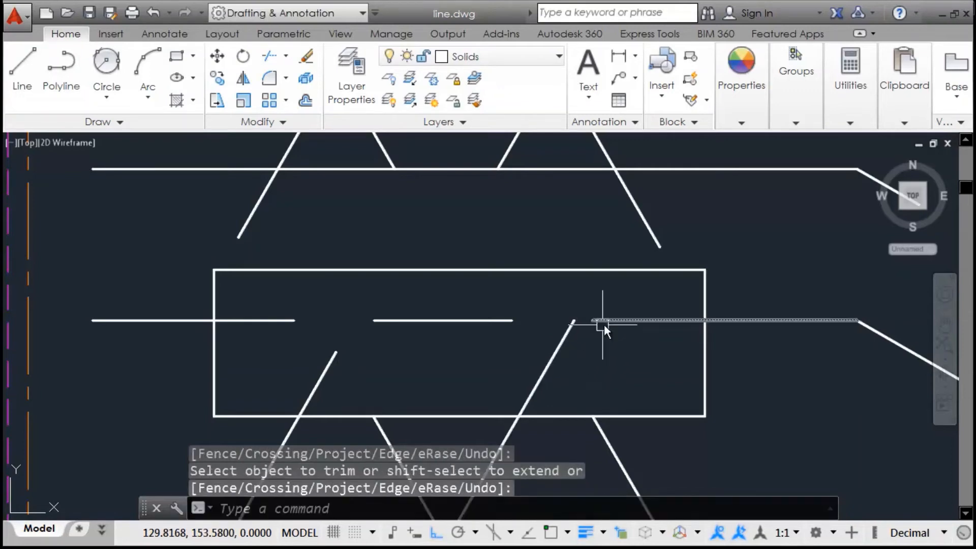
{"action": "left_click", "coordinate": [604, 321]}
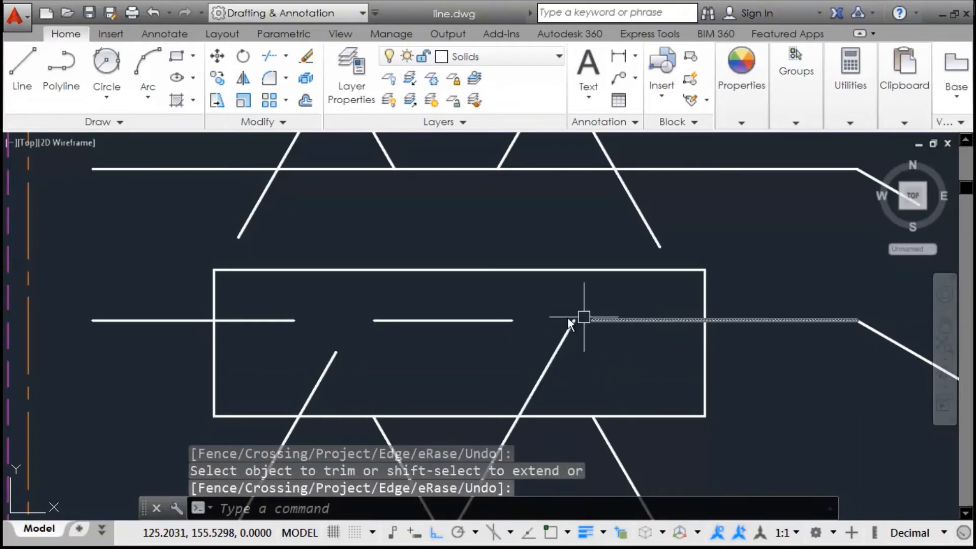
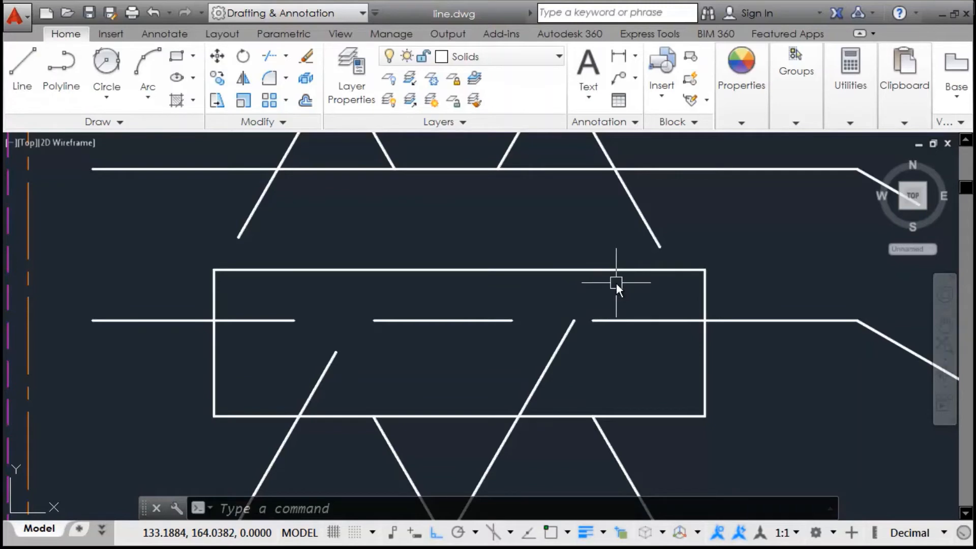
Restart Trim with all objects as cutting edges and switch the Edge mode back to No extend
{"action": "type", "text": "tr"}
{"action": "key", "text": "Return"}
{"action": "key", "text": "Return"}
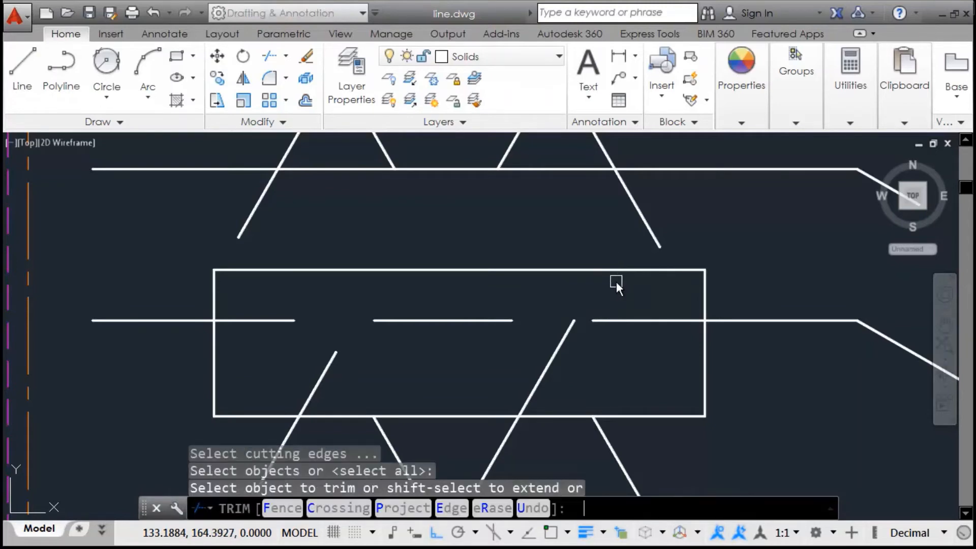
{"action": "left_click", "coordinate": [451, 508]}
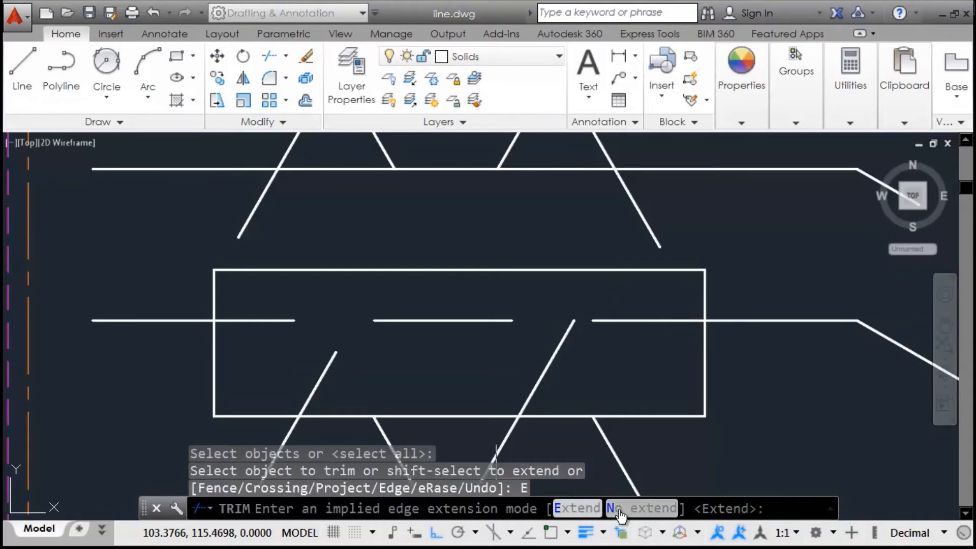
{"action": "left_click", "coordinate": [636, 514]}
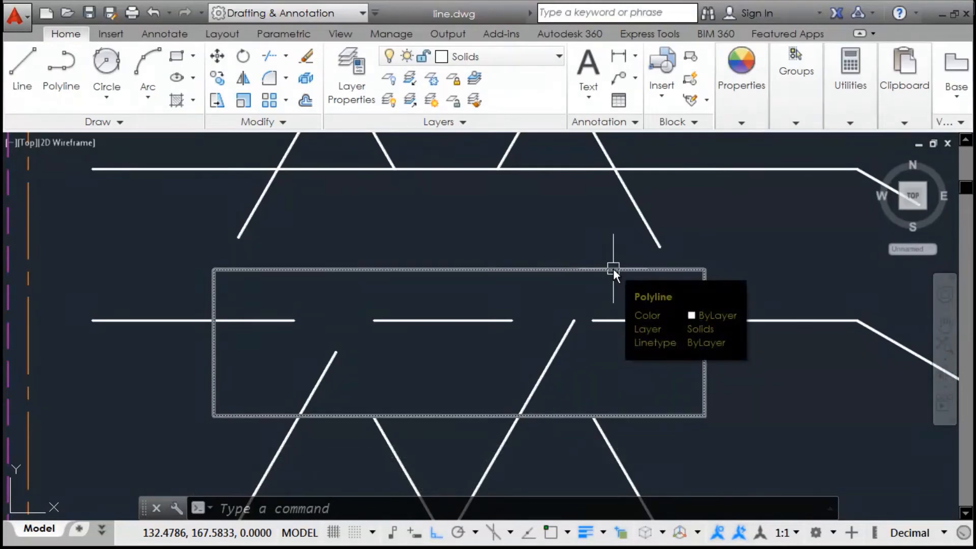
{"action": "scroll", "coordinate": [745, 273], "scroll_direction": "down", "scroll_amount": 2}
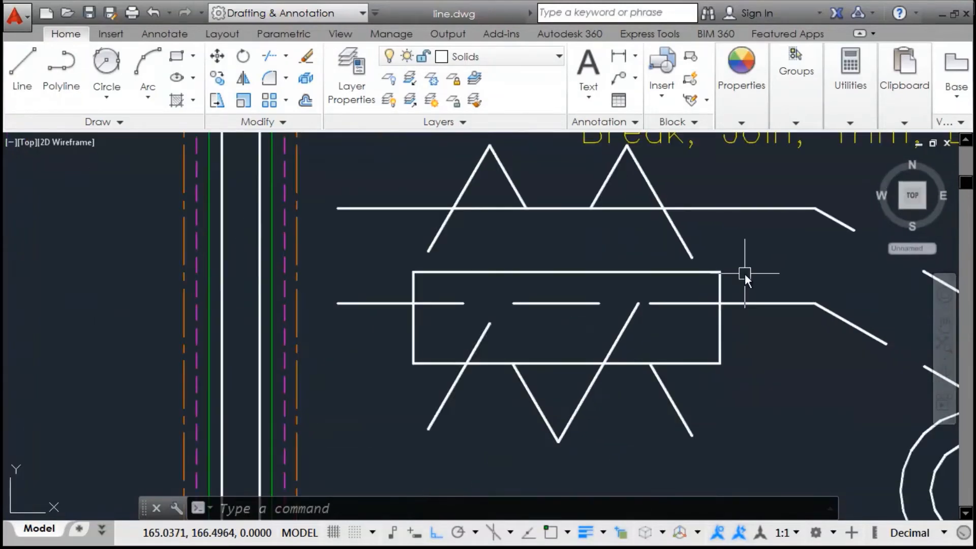
{"action": "middle_click_drag", "start_coordinate": [746, 273], "coordinate": [618, 320]}
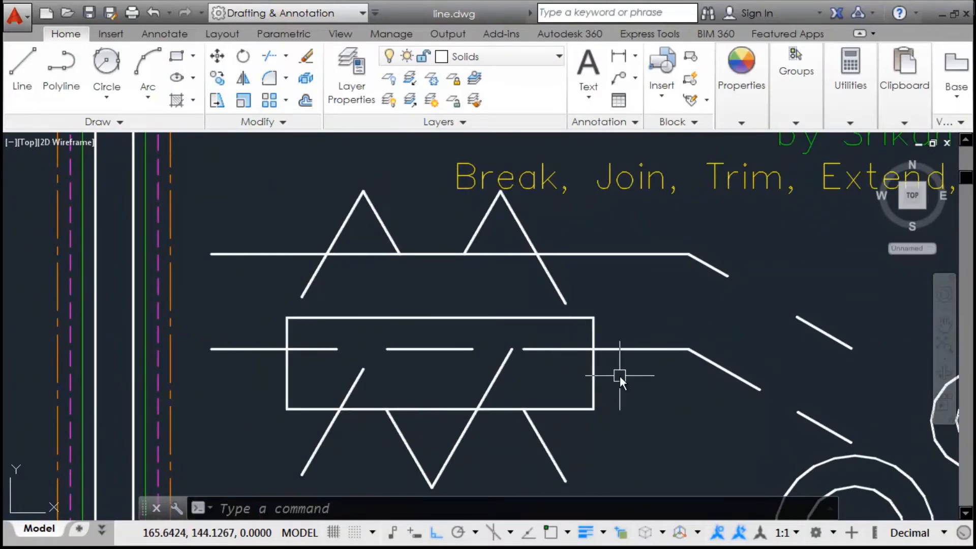
{"action": "middle_click_drag", "start_coordinate": [633, 376], "coordinate": [560, 371]}
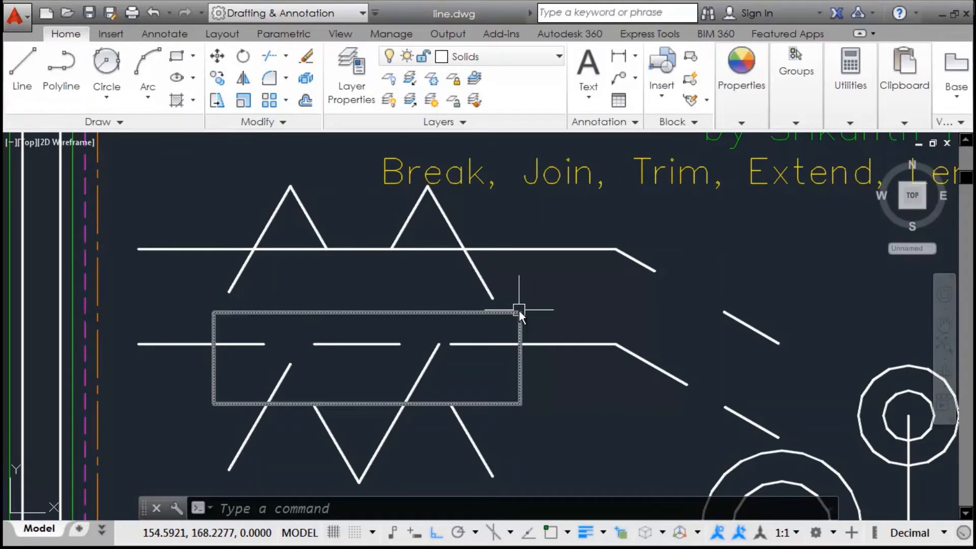
{"action": "mouse_move", "coordinate": [519, 310]}
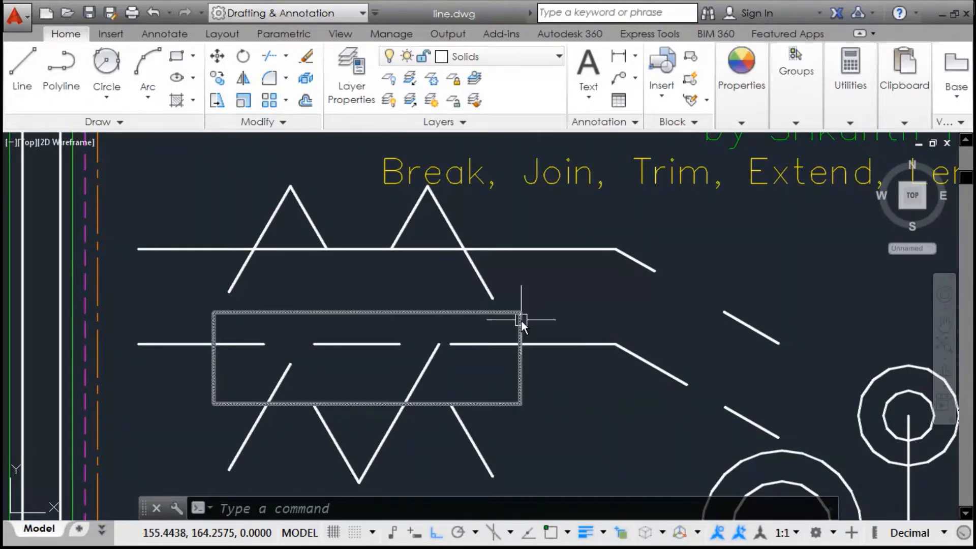
{"action": "key", "text": "Escape"}
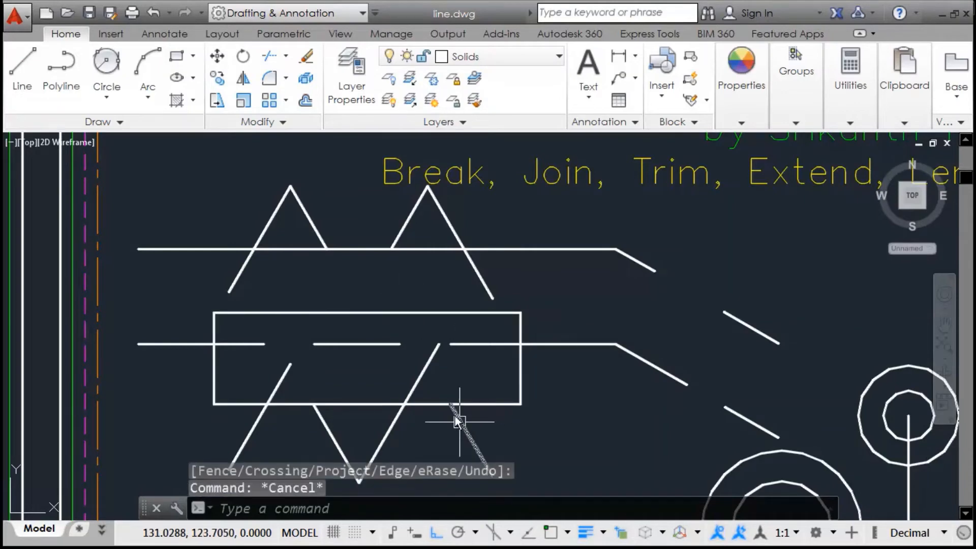
{"action": "left_click", "coordinate": [357, 249]}
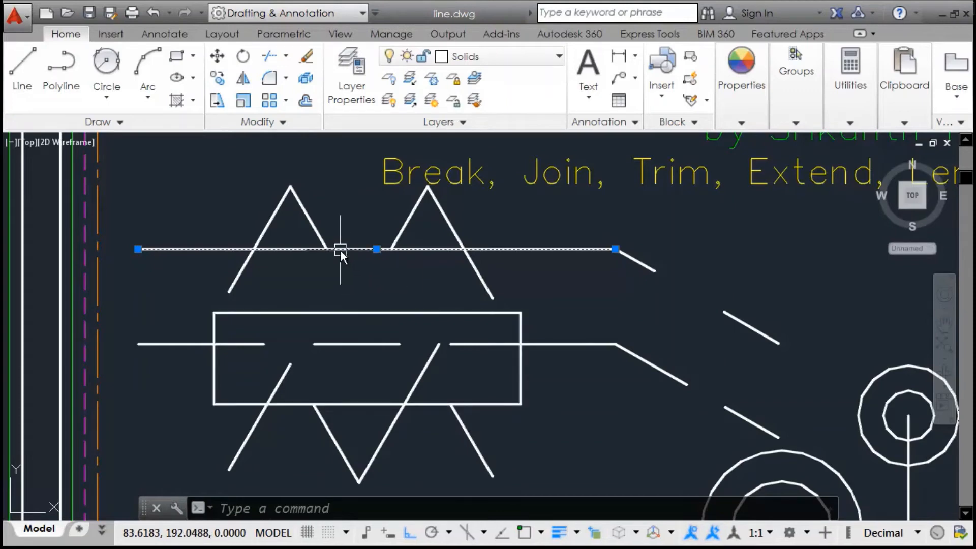
{"action": "key", "text": "Escape"}
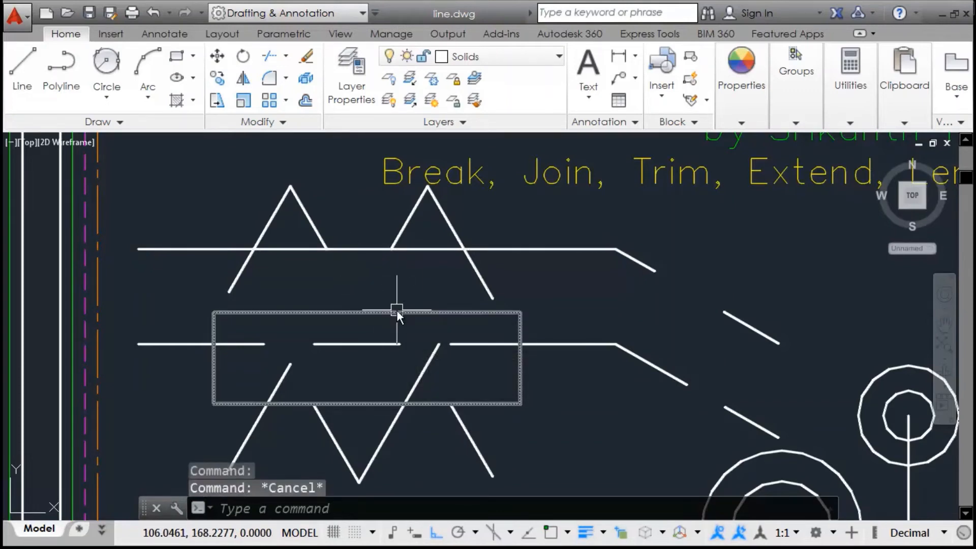
Start Trim with the upper long horizontal line preselected as cutting edge and try to trim the lower zigzag's last falling line
{"action": "left_click", "coordinate": [361, 248]}
{"action": "type", "text": "TR"}
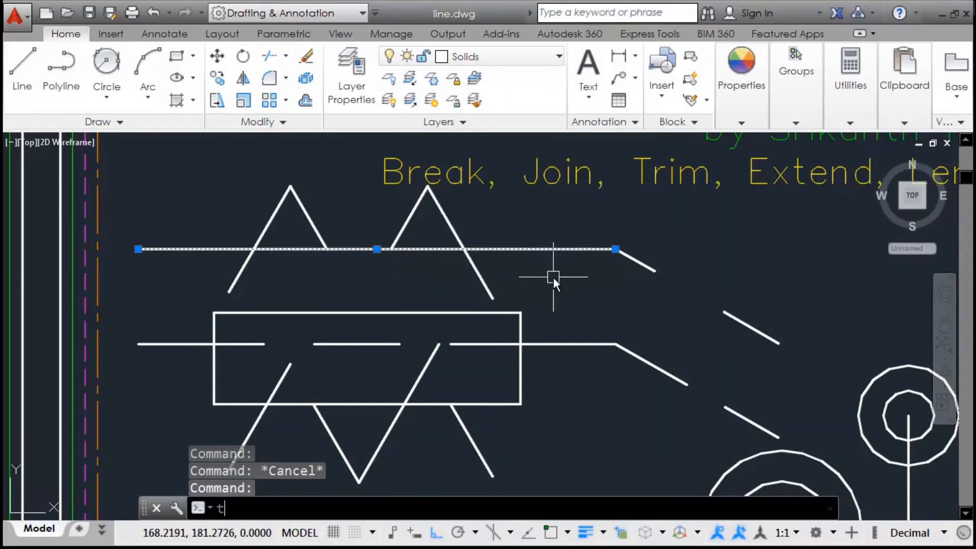
{"action": "key", "text": "Return"}
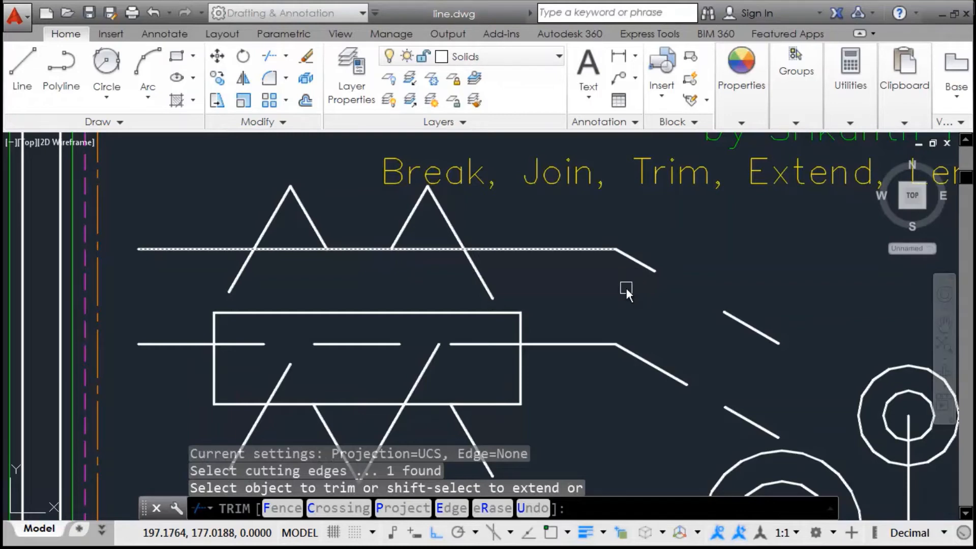
{"action": "left_click", "coordinate": [626, 288]}
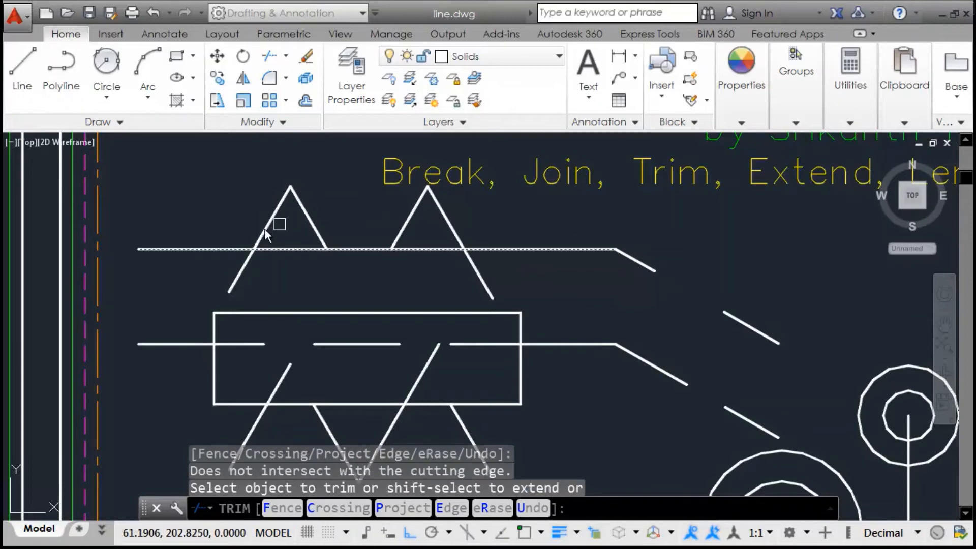
{"action": "left_click", "coordinate": [473, 428]}
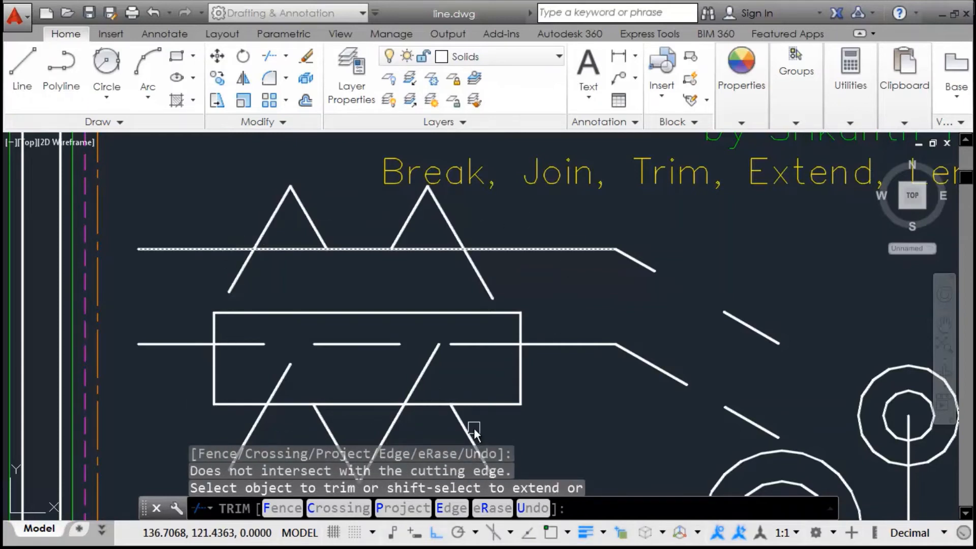
{"action": "left_click", "coordinate": [474, 428]}
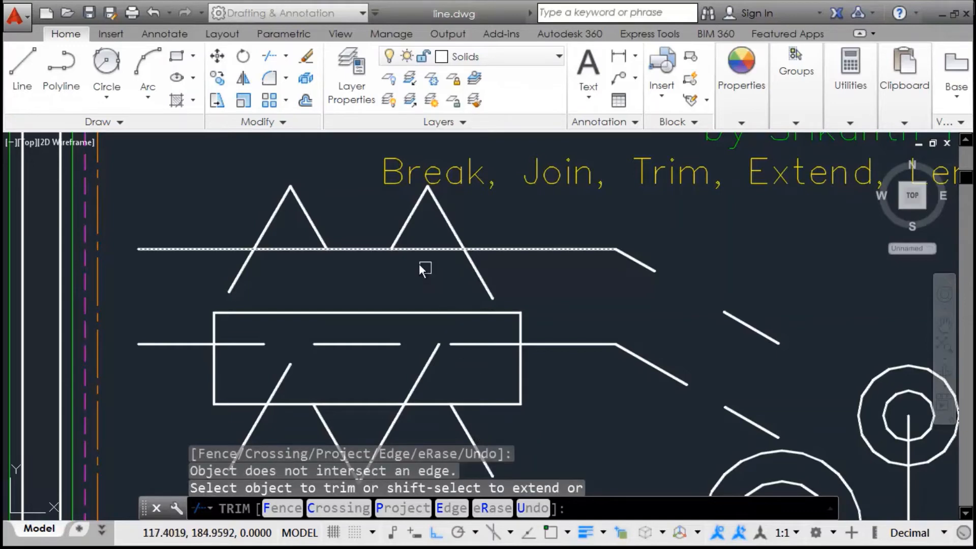
{"action": "left_click", "coordinate": [353, 249]}
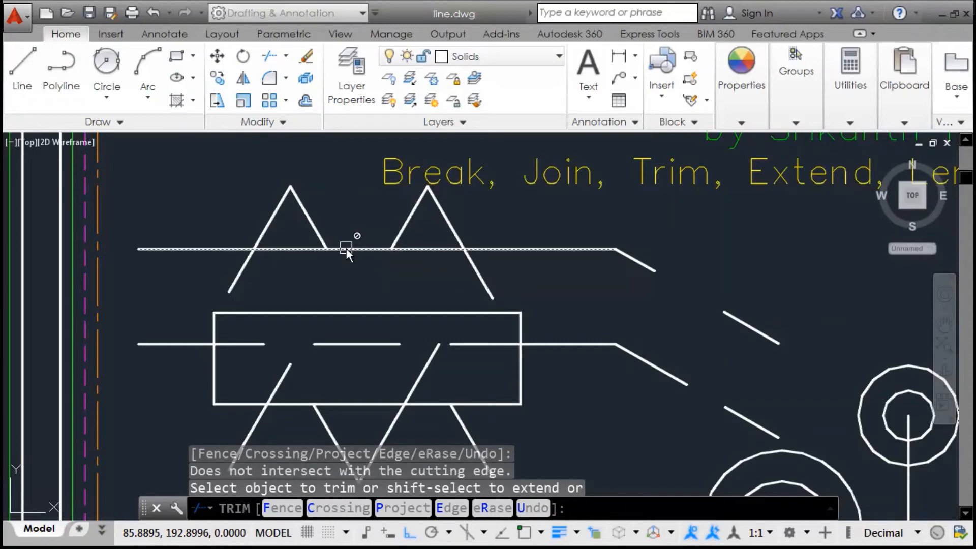
Extend the lower zigzag's last falling line up to the upper horizontal cutting edge
{"action": "left_click", "coordinate": [425, 358]}
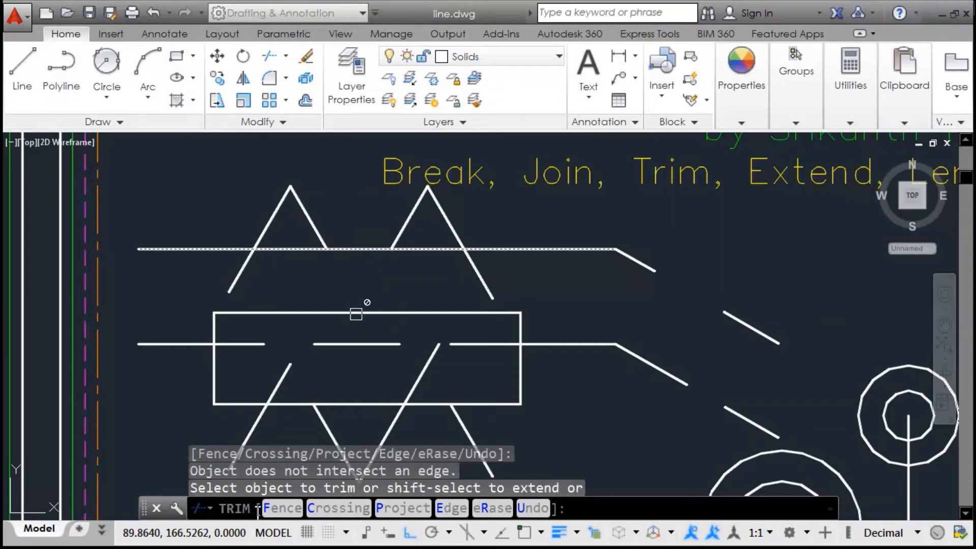
{"action": "left_click", "coordinate": [468, 433]}
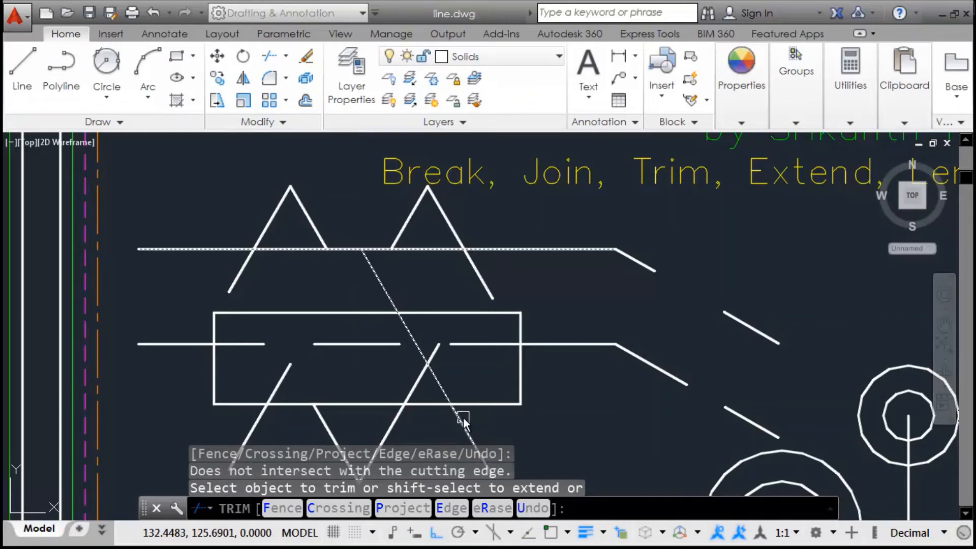
{"action": "left_click", "coordinate": [464, 423]}
{"action": "left_click", "coordinate": [514, 397]}
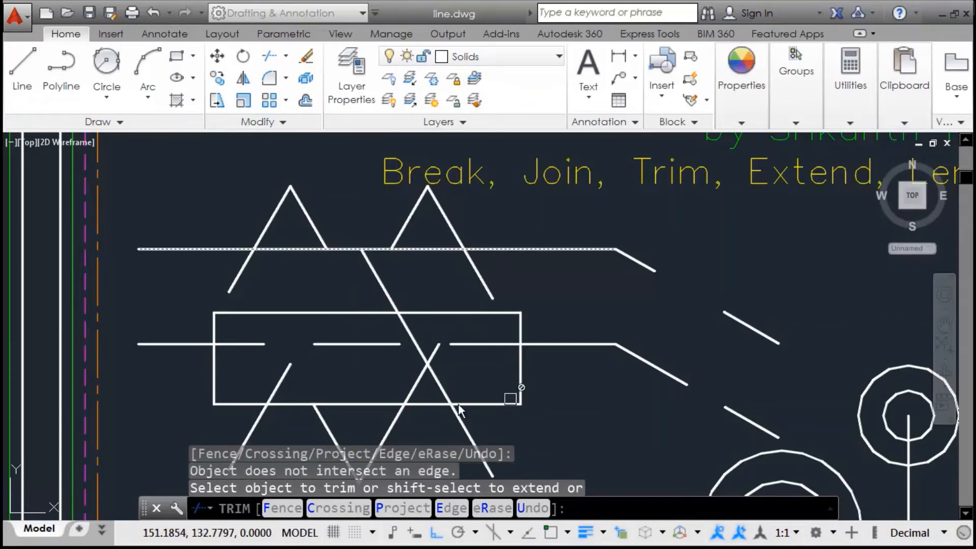
Try to trim the extended falling line at its crossings with the rectangle and the upper horizontal line, and end Trim
{"action": "left_click", "coordinate": [452, 410]}
{"action": "left_click", "coordinate": [435, 386]}
{"action": "left_click", "coordinate": [395, 310]}
{"action": "left_click", "coordinate": [450, 394]}
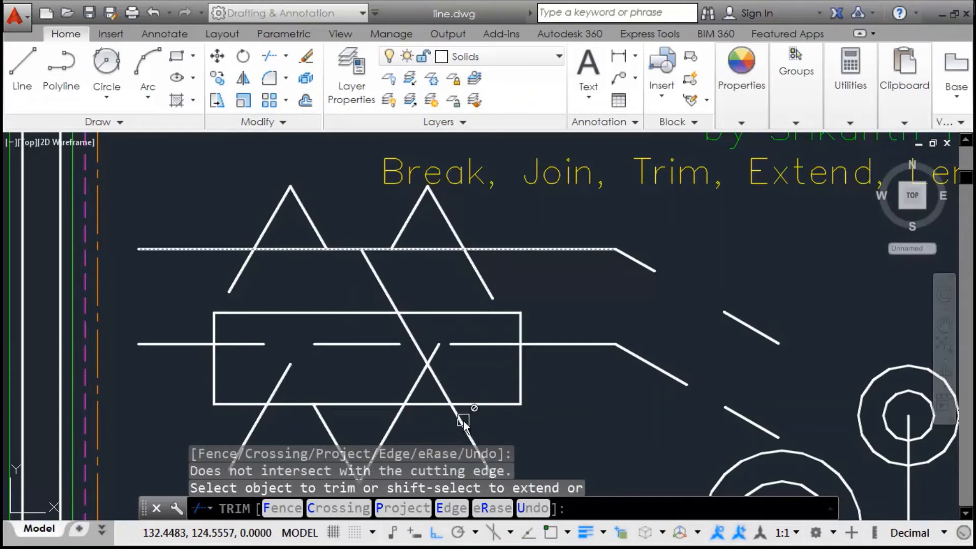
{"action": "left_click", "coordinate": [389, 312]}
{"action": "left_click", "coordinate": [355, 254]}
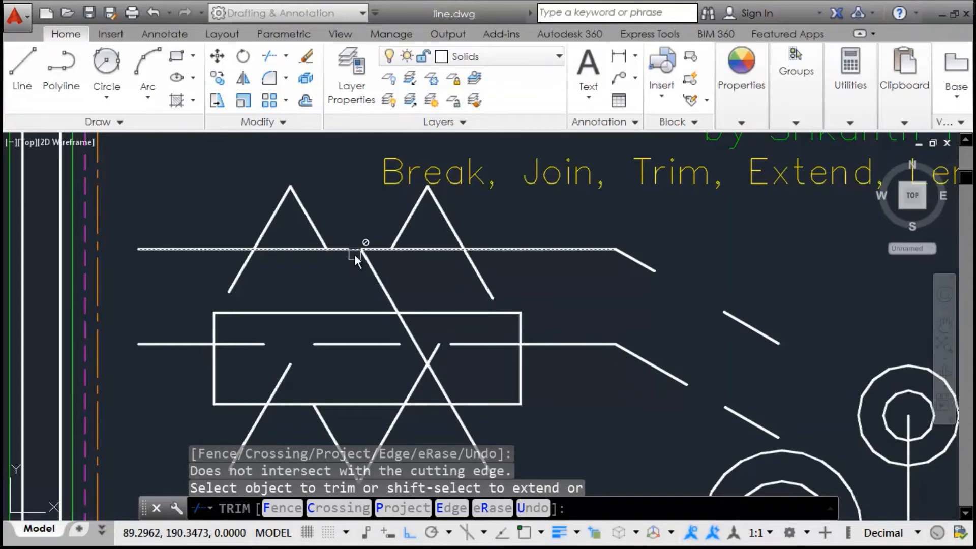
{"action": "left_click", "coordinate": [345, 251]}
{"action": "key", "text": "Escape"}
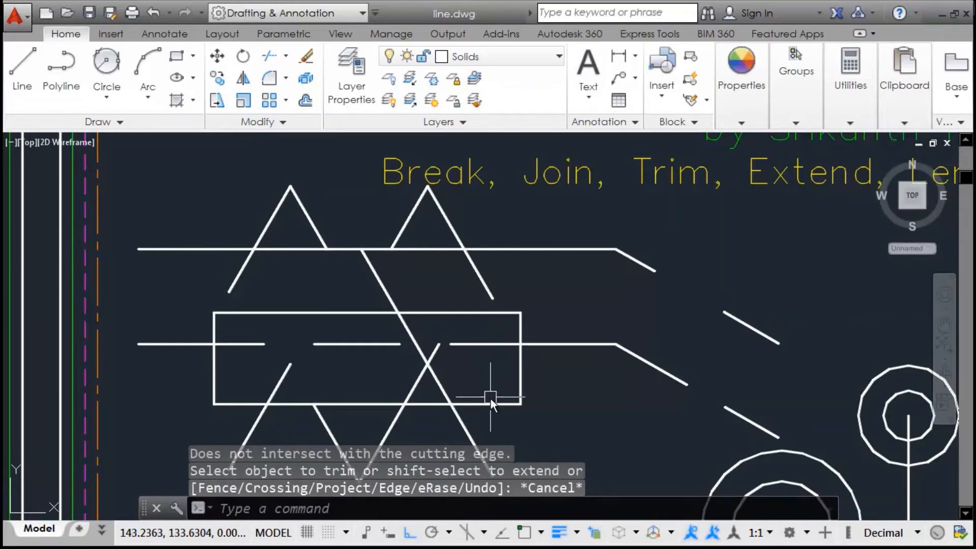
Preselect the lower zigzag's second rising line as cutting edge, trim the extended falling line above it and end Trim
{"action": "left_click", "coordinate": [416, 383]}
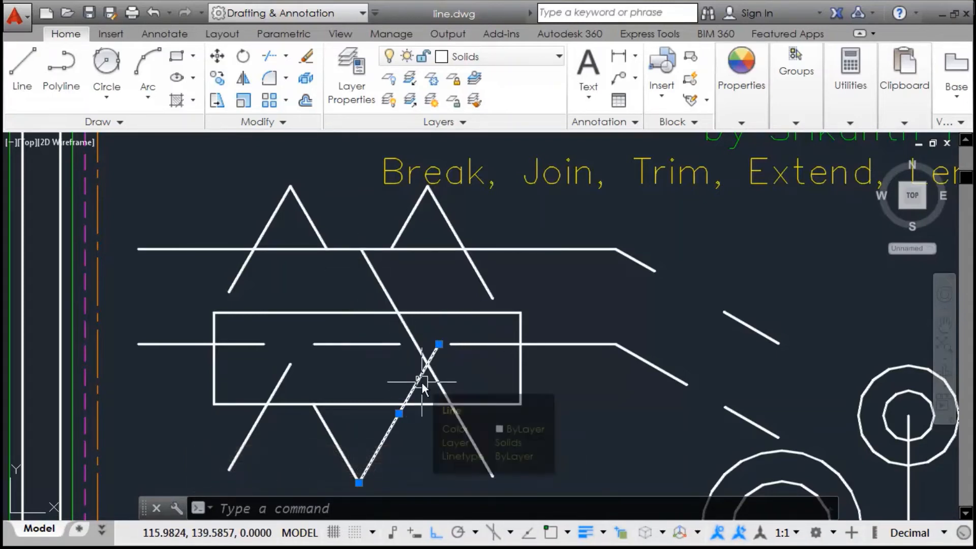
{"action": "type", "text": "tr"}
{"action": "key", "text": "Return"}
{"action": "left_click", "coordinate": [740, 409]}
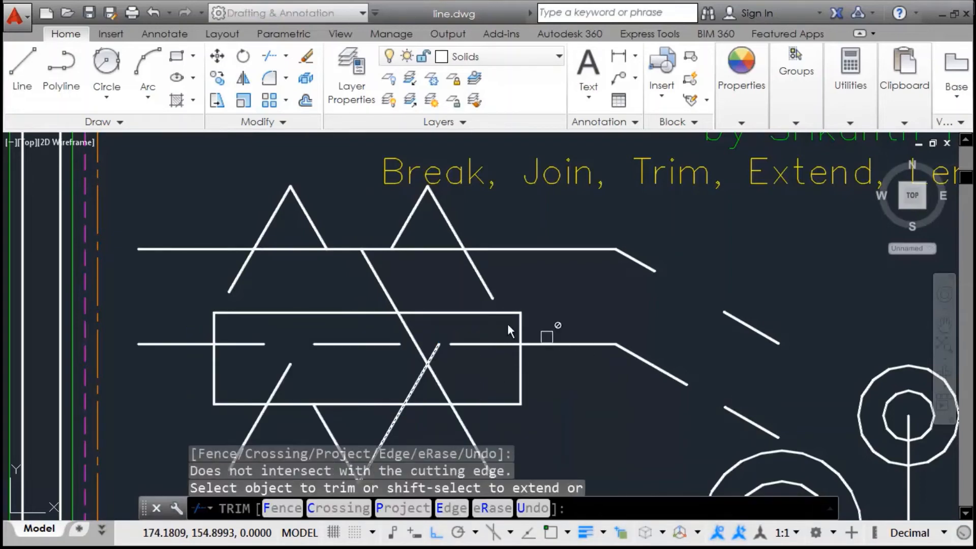
{"action": "left_click", "coordinate": [389, 283]}
{"action": "left_click", "coordinate": [389, 283]}
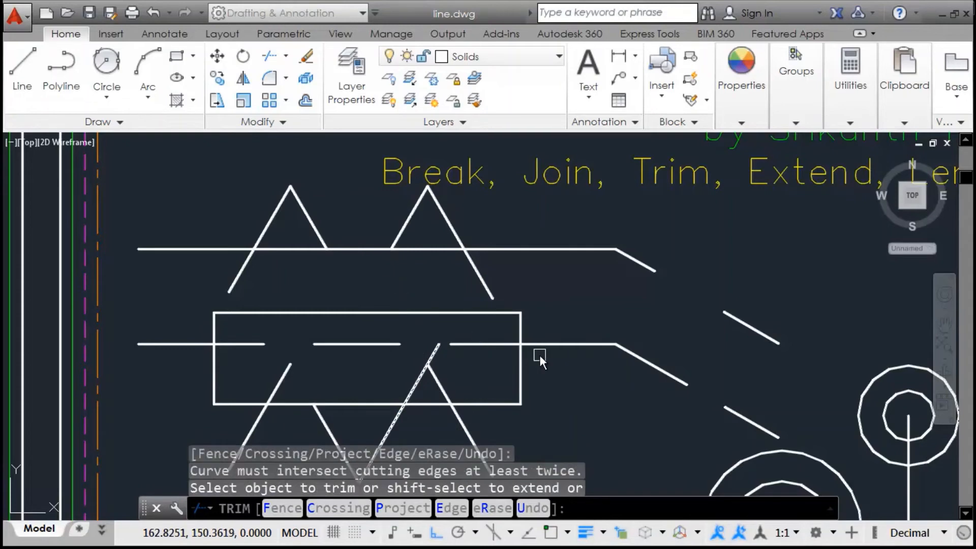
{"action": "key", "text": "Return"}
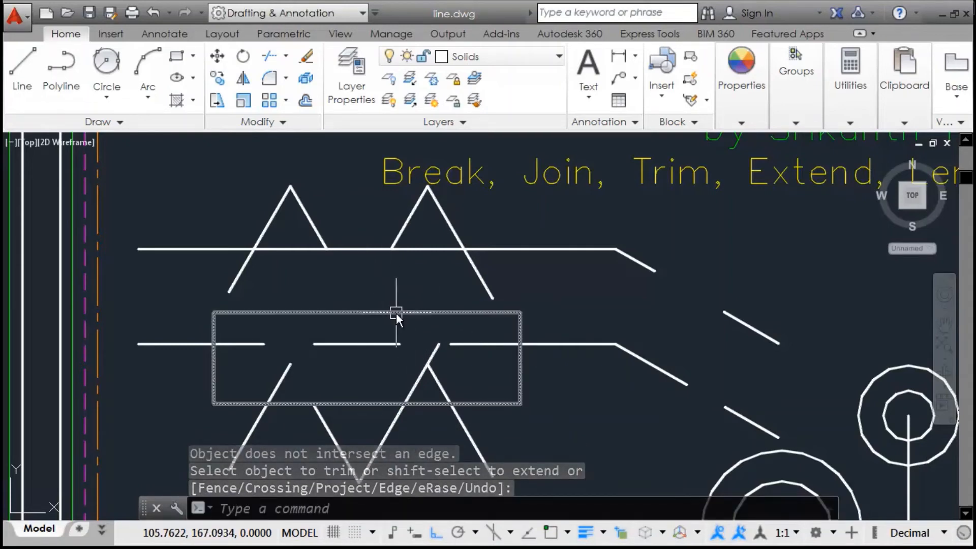
{"action": "left_click", "coordinate": [418, 374]}
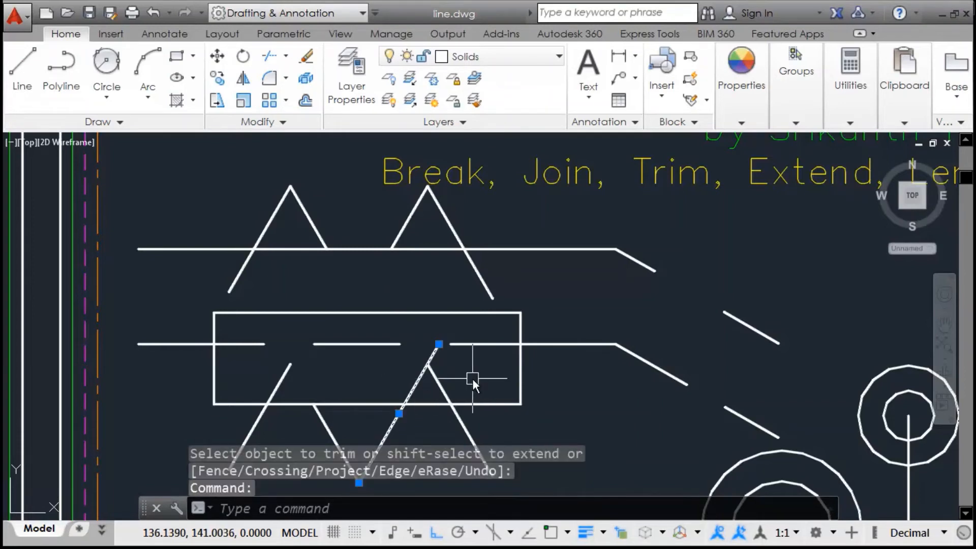
{"action": "key", "text": "Escape"}
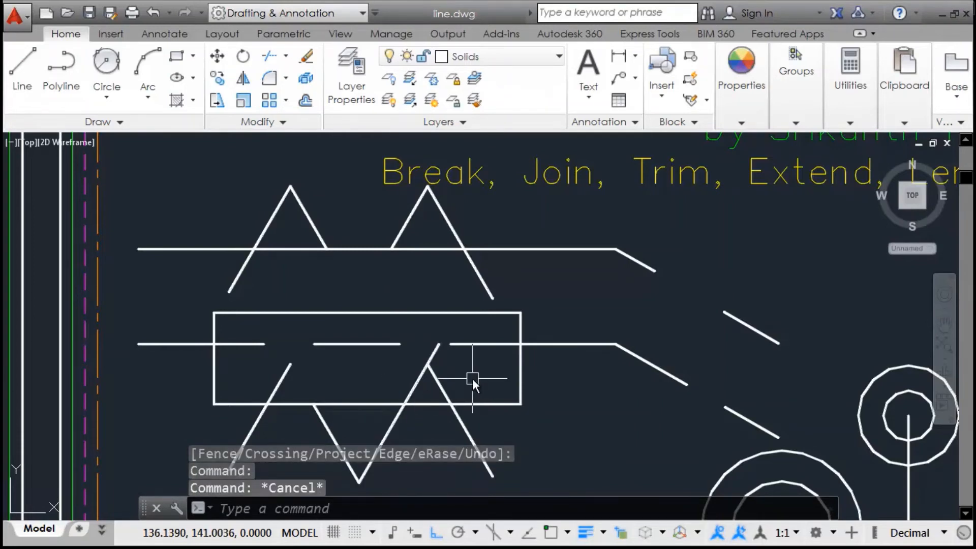
Lengthen the upper detached slanted line at both ends using Lengthen's Delta option with increments of 10
{"action": "mouse_move", "coordinate": [379, 364]}
{"action": "middle_mouse_down"}
{"action": "mouse_move", "coordinate": [407, 376]}
{"action": "mouse_move", "coordinate": [449, 364]}
{"action": "middle_mouse_up"}
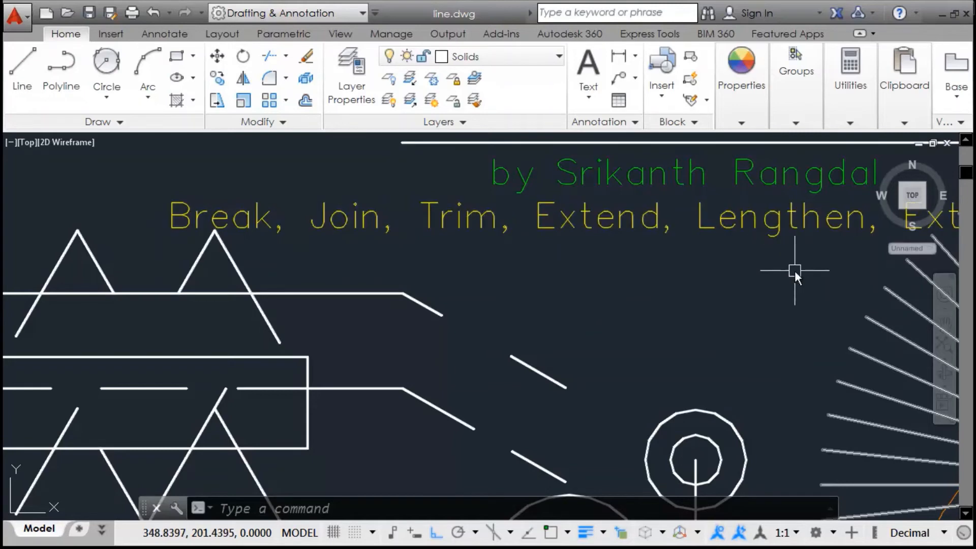
{"action": "type", "text": "len"}
{"action": "key", "text": "Return"}
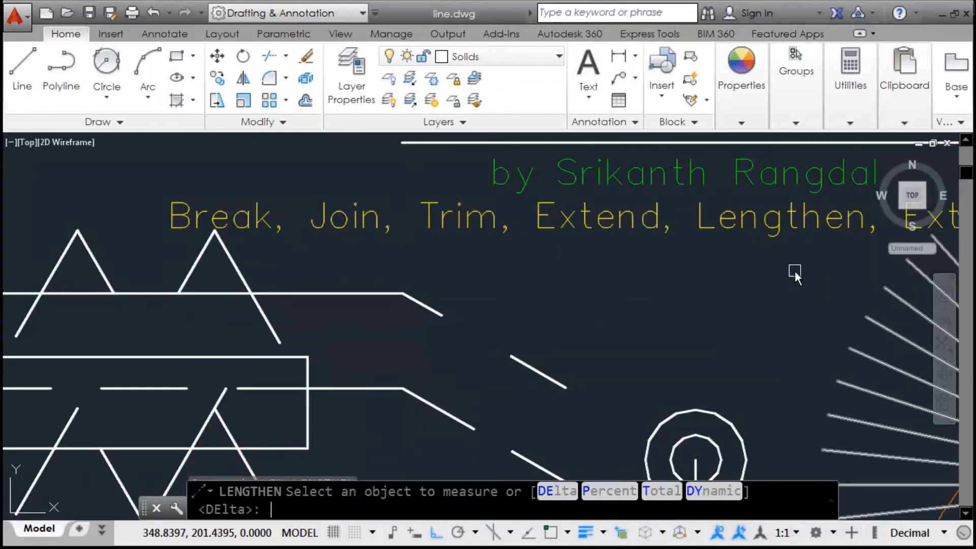
{"action": "left_click", "coordinate": [282, 122]}
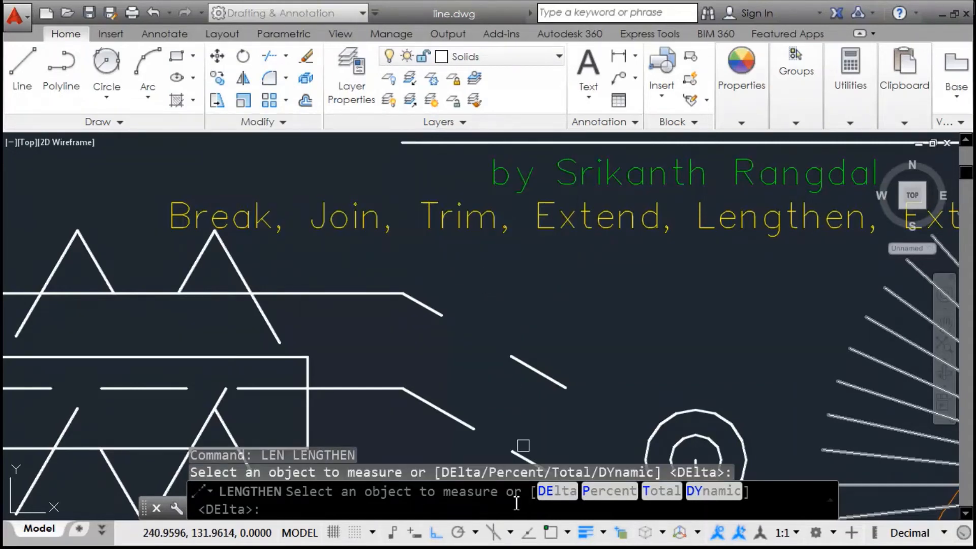
{"action": "left_click", "coordinate": [558, 491]}
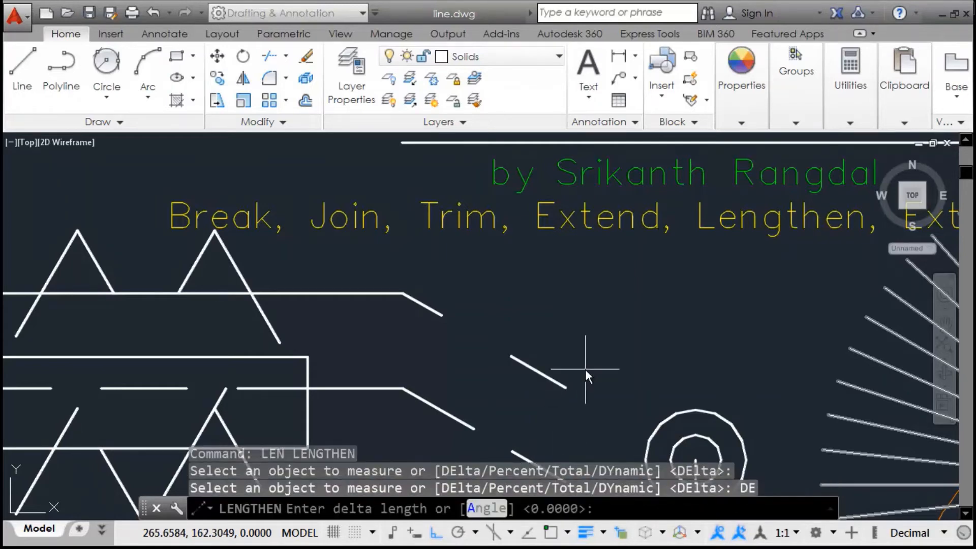
{"action": "type", "text": "10"}
{"action": "key", "text": "Return"}
{"action": "left_click", "coordinate": [516, 359]}
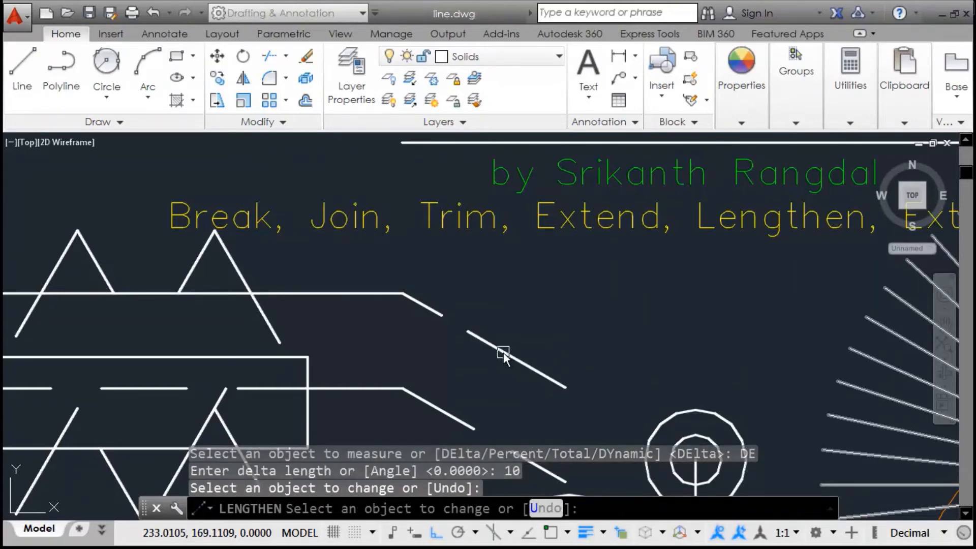
{"action": "left_click", "coordinate": [503, 352]}
{"action": "left_click", "coordinate": [551, 374]}
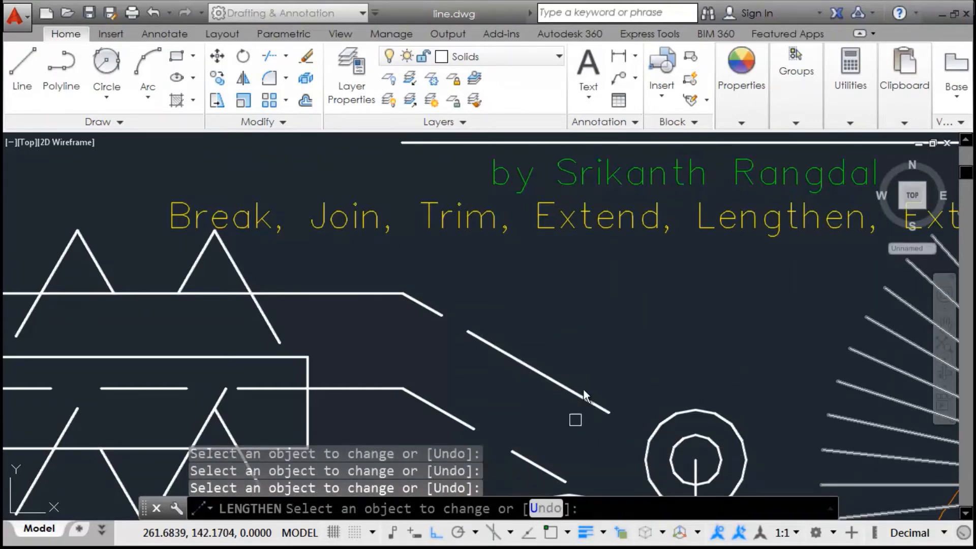
{"action": "left_click", "coordinate": [550, 490]}
{"action": "key", "text": "Return"}
Restart Lengthen and shorten the upper detached slanted line from its lower end using the Percent option at 50
{"action": "key", "text": "Return"}
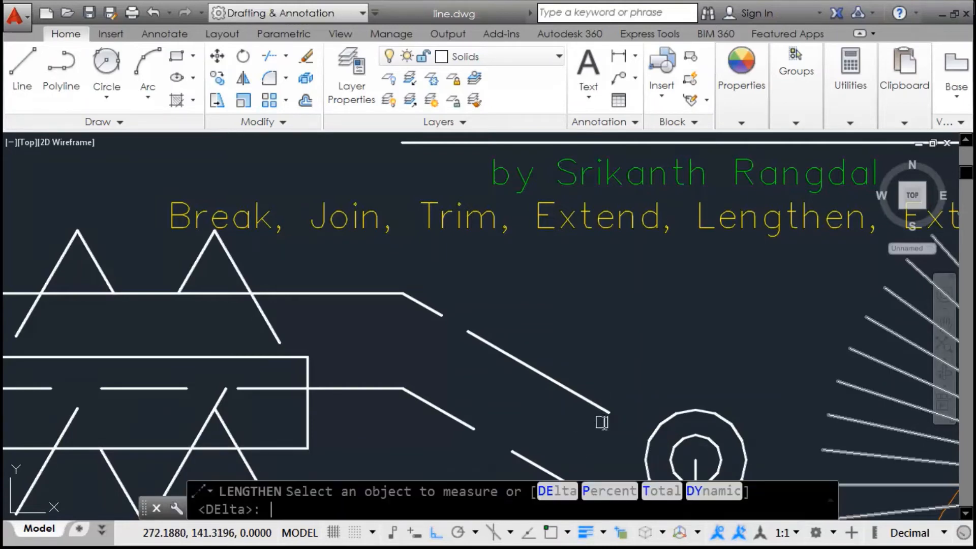
{"action": "left_click", "coordinate": [610, 491]}
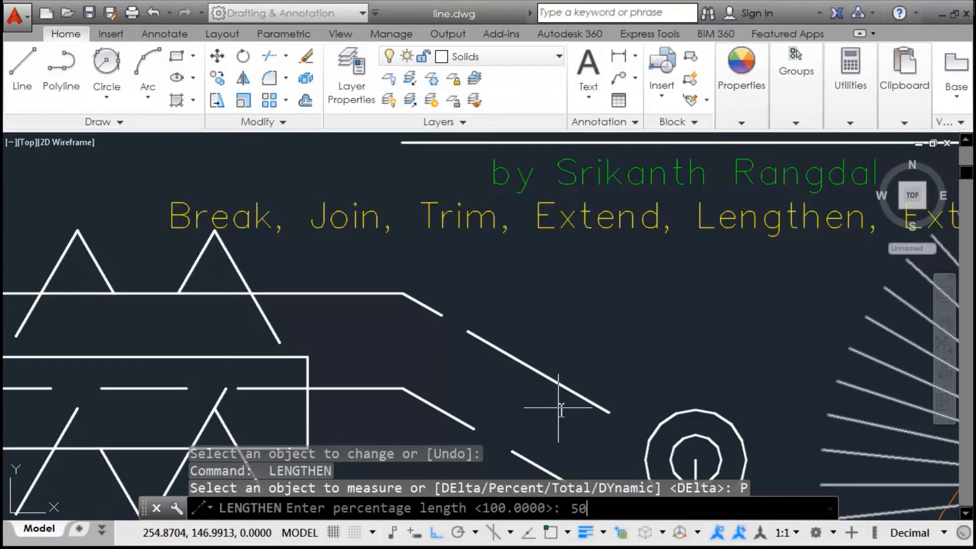
{"action": "key", "text": "Return"}
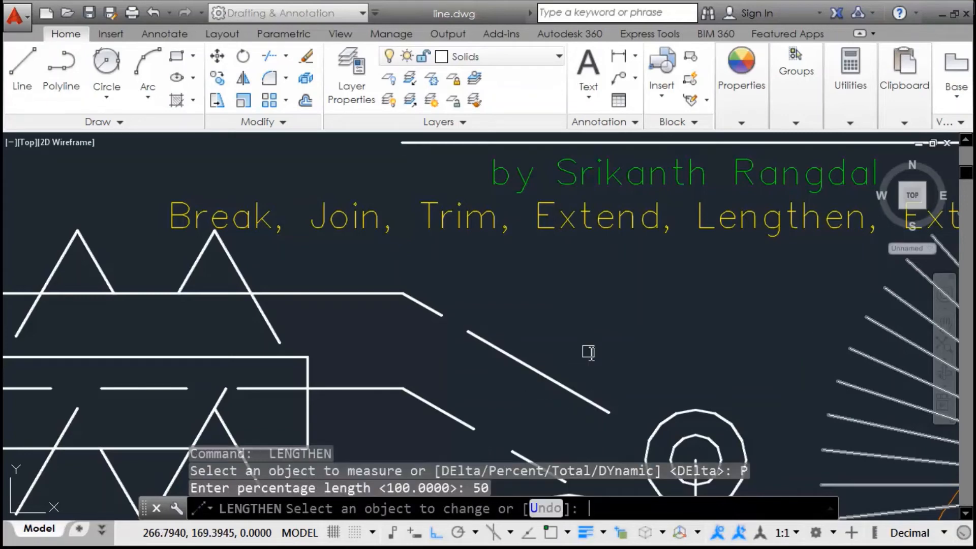
{"action": "left_click", "coordinate": [563, 383]}
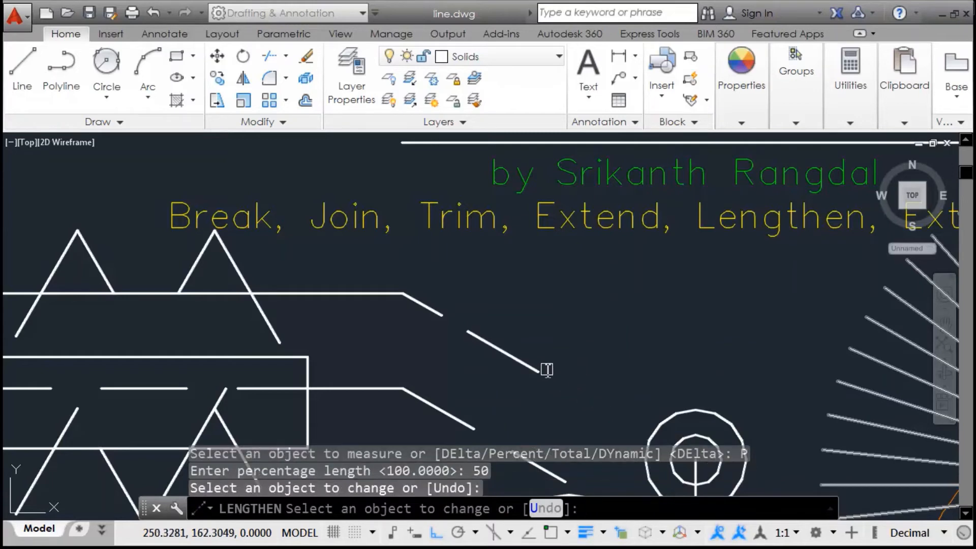
Shorten the upper detached slanted line from both ends and the lower detached one from its lower end at 50 percent, and end Lengthen
{"action": "left_click", "coordinate": [528, 364]}
{"action": "left_click", "coordinate": [501, 345]}
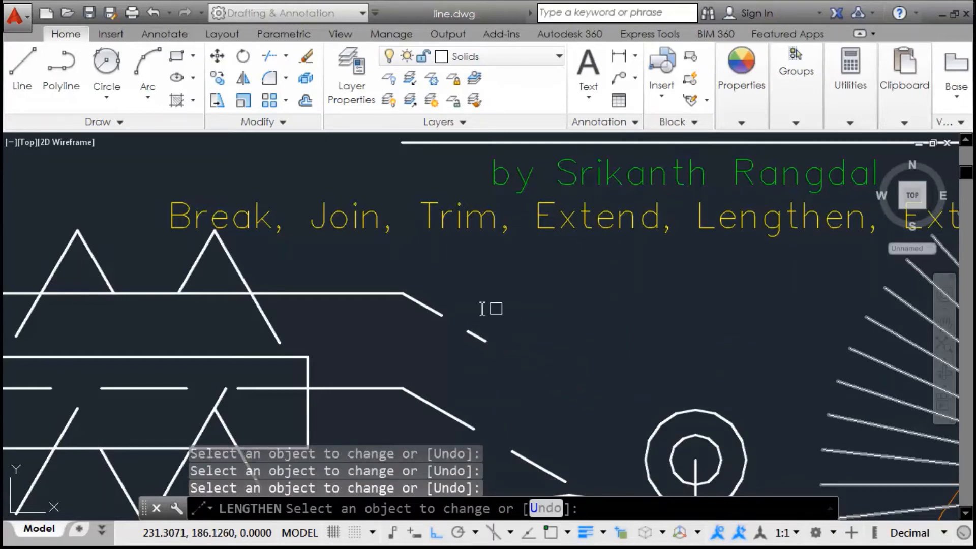
{"action": "left_click", "coordinate": [475, 332]}
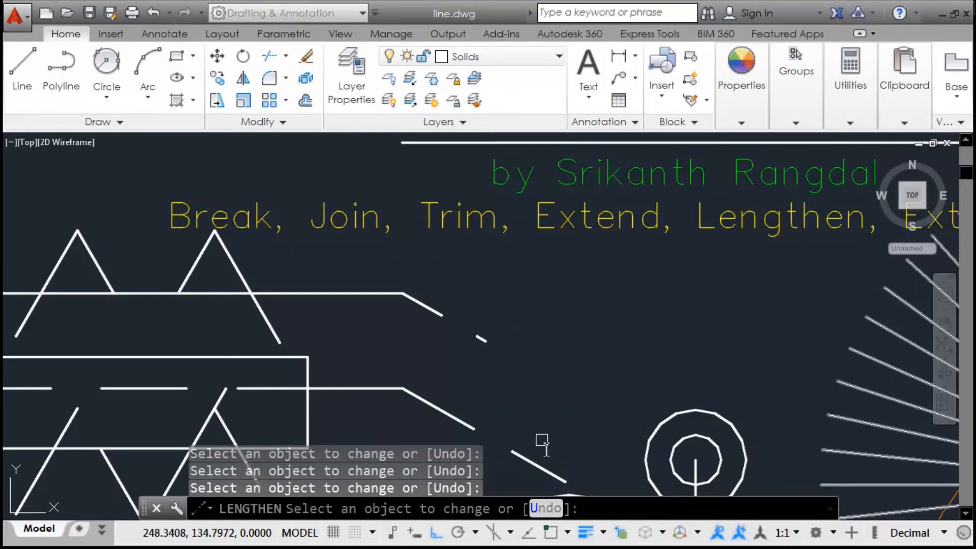
{"action": "left_click", "coordinate": [549, 470]}
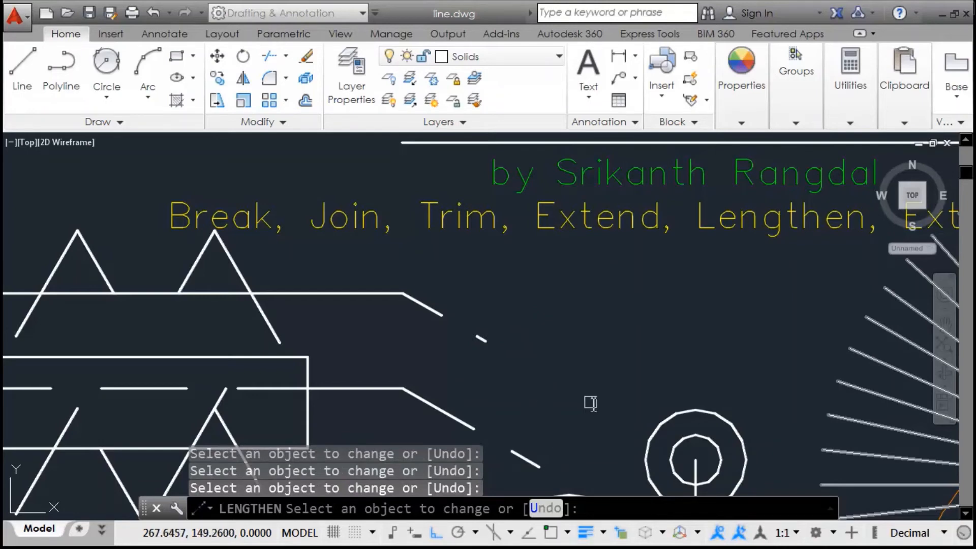
{"action": "key", "text": "Return"}
Restart Lengthen and repeatedly lengthen the upper detached slanted line from its lower end using the Percent option at 200, ending the command
{"action": "key", "text": "Return"}
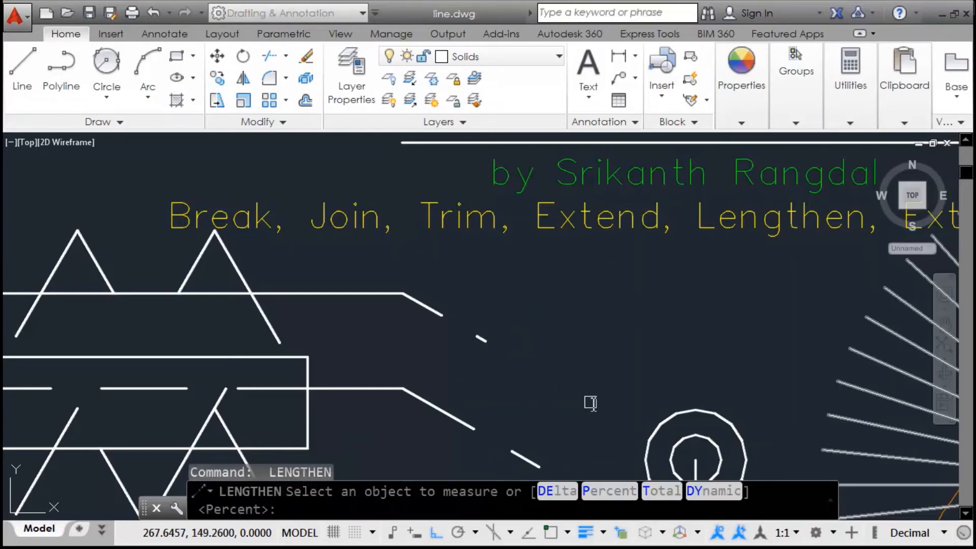
{"action": "key", "text": "Return"}
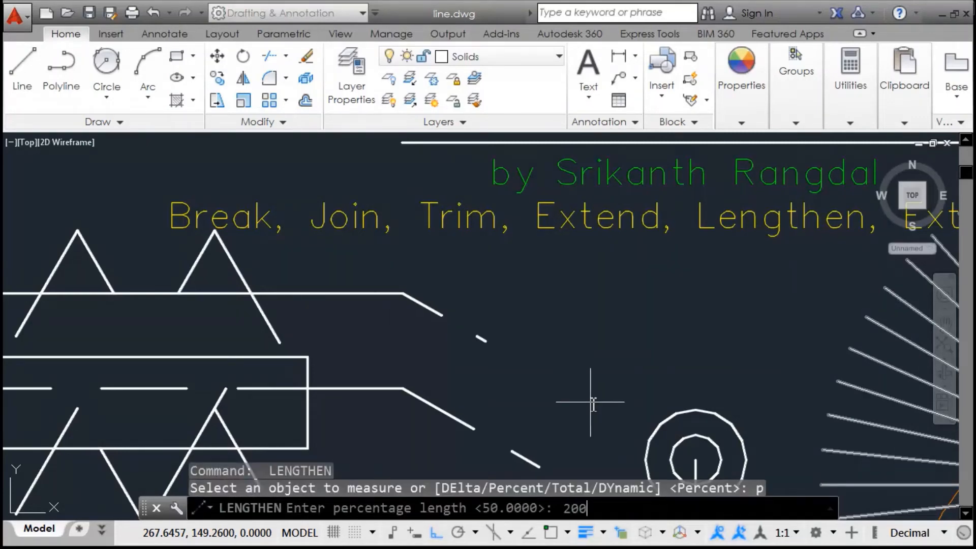
{"action": "key", "text": "Return"}
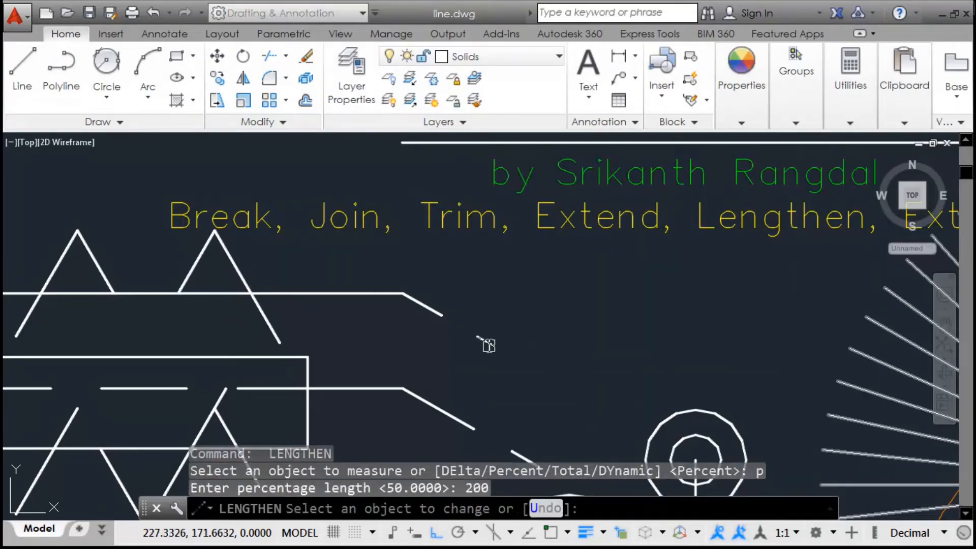
{"action": "left_click", "coordinate": [484, 341]}
{"action": "left_click", "coordinate": [503, 352]}
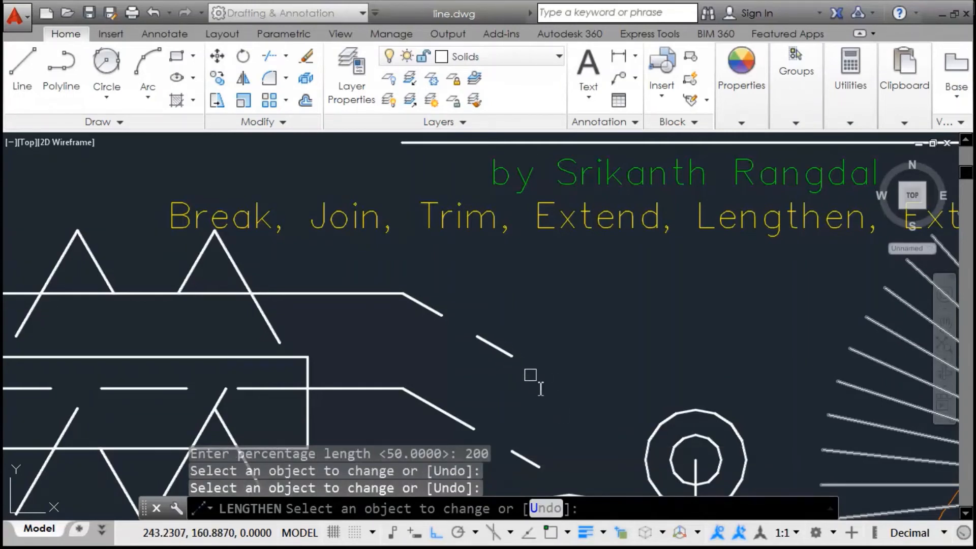
{"action": "left_click", "coordinate": [510, 356]}
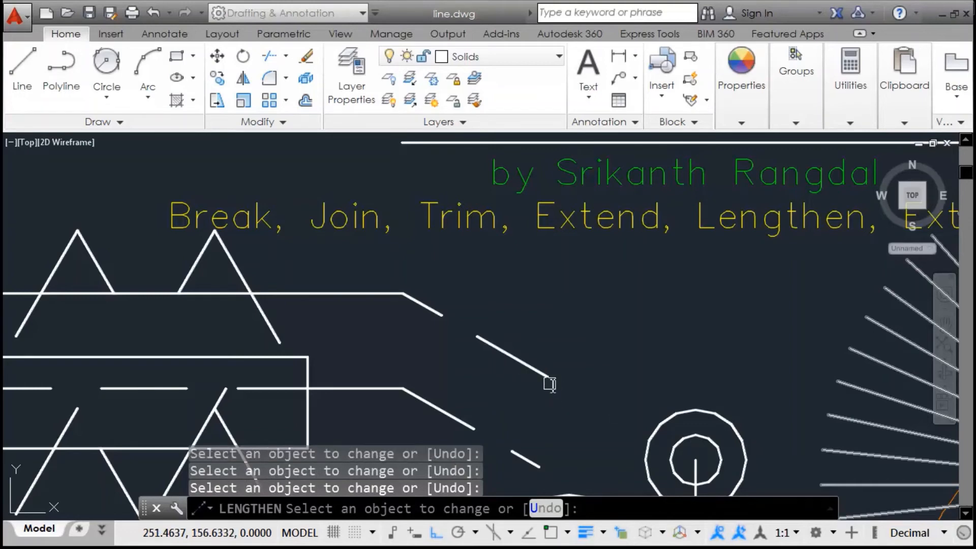
{"action": "left_click", "coordinate": [546, 379]}
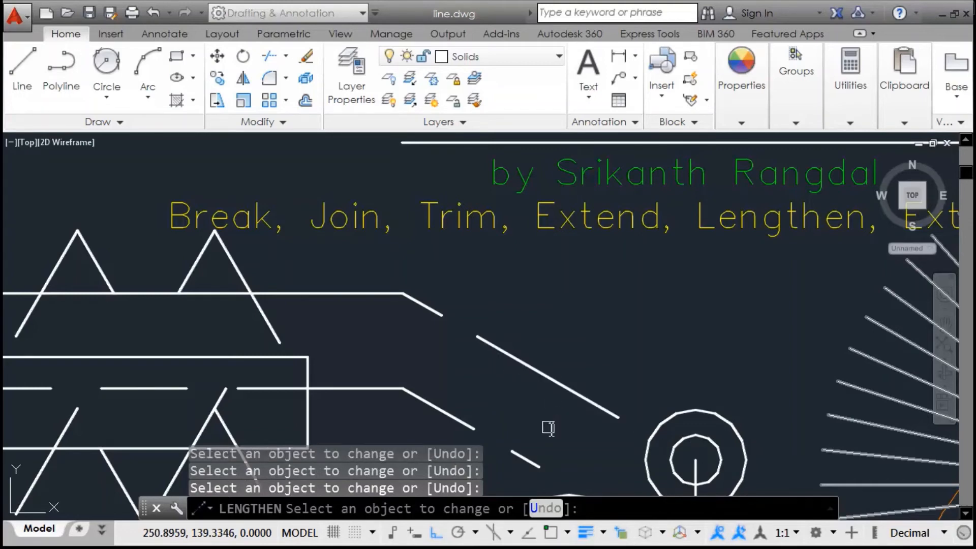
{"action": "key", "text": "Escape"}
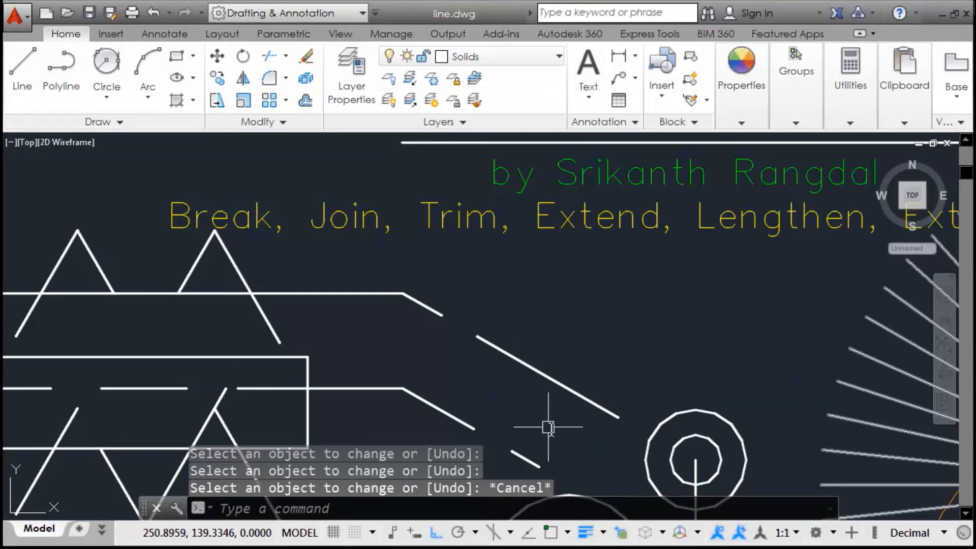
Using Lengthen's Total option, set the upper detached slanted line and the slanted line at the upper horizontal line's end to 80
{"action": "key", "text": "Return"}
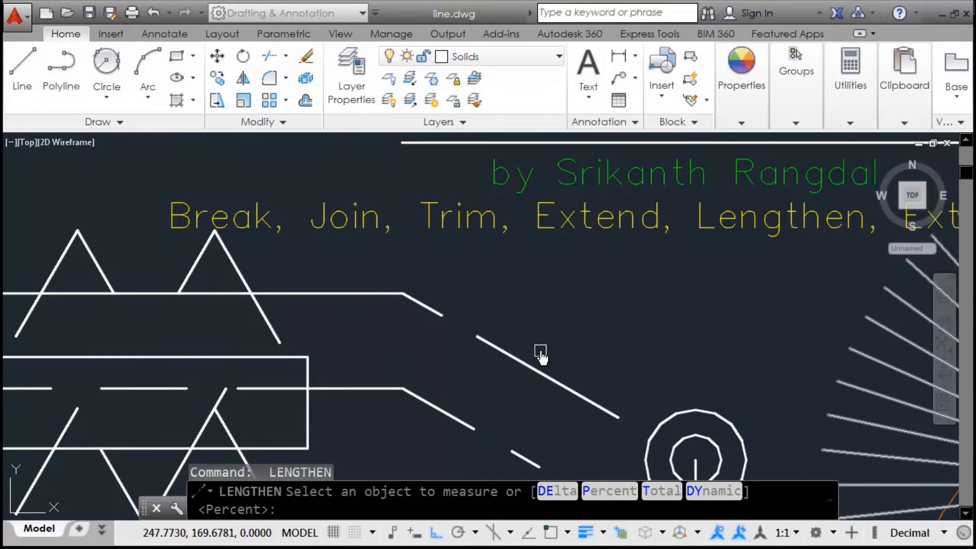
{"action": "left_click", "coordinate": [660, 491]}
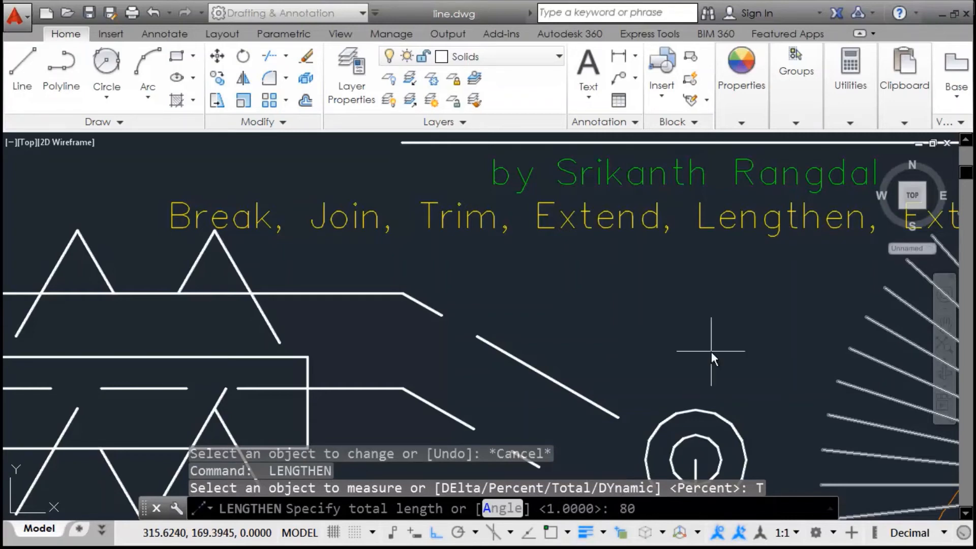
{"action": "key", "text": "Return"}
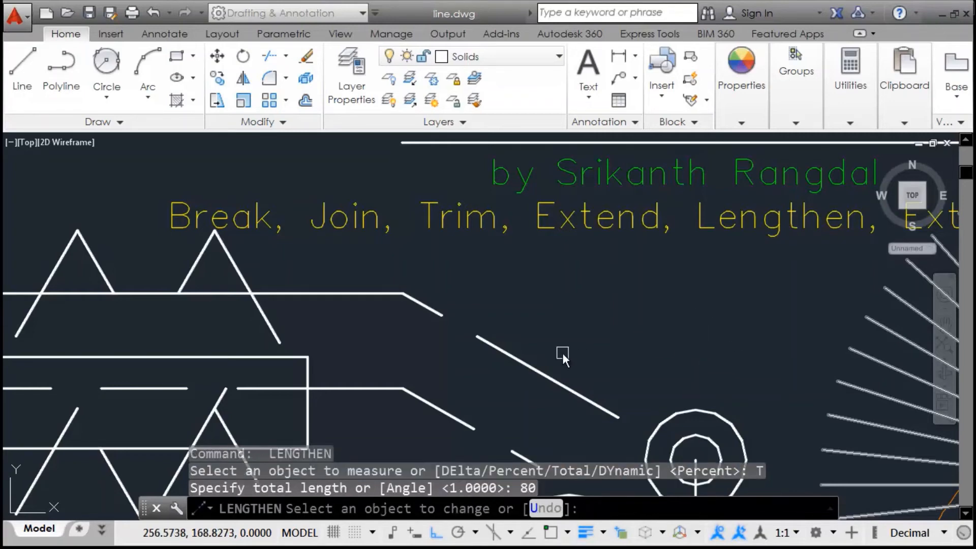
{"action": "left_click", "coordinate": [599, 411]}
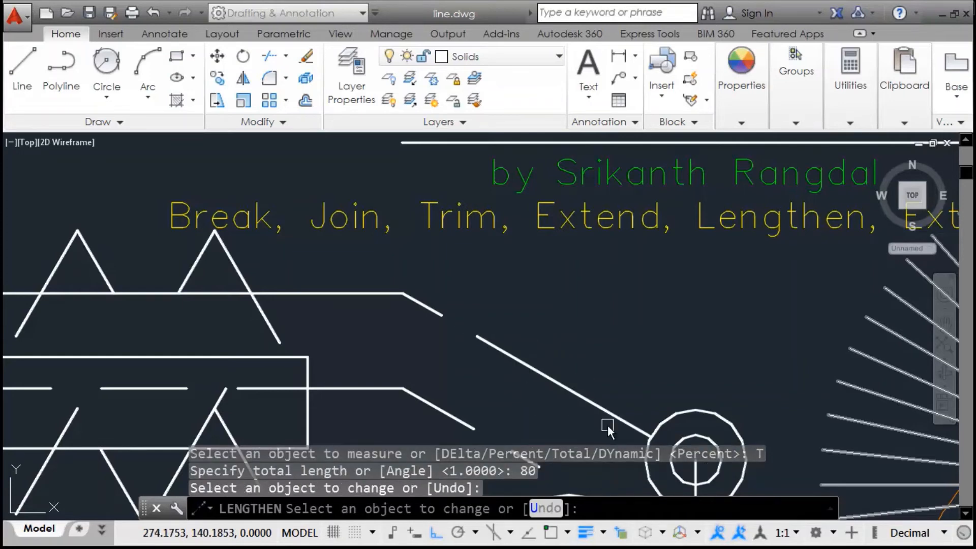
{"action": "left_click", "coordinate": [412, 293]}
{"action": "left_click", "coordinate": [290, 214]}
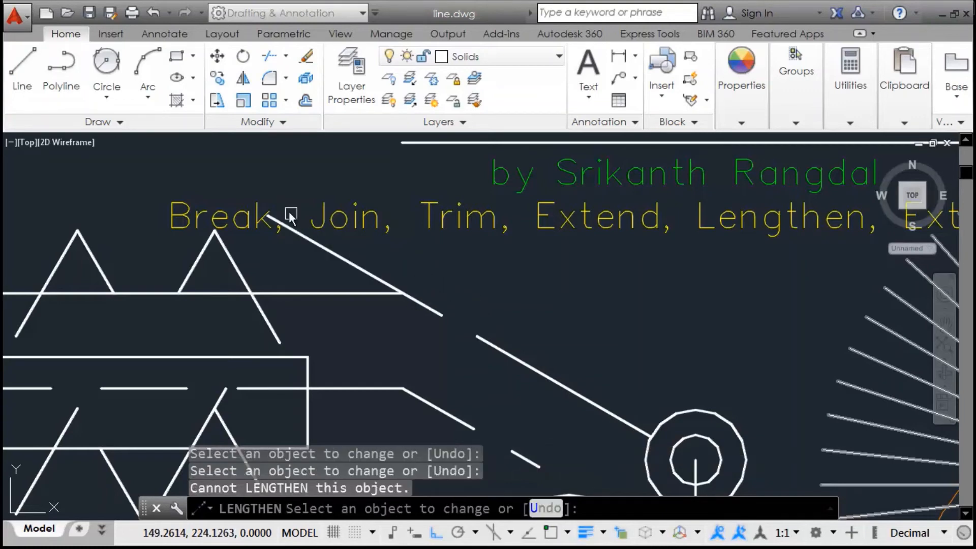
Apply the total length of 80 to both lines of the upper zigzag's second peak and the first peak's falling line, ending Lengthen
{"action": "left_click", "coordinate": [227, 261]}
{"action": "left_click", "coordinate": [201, 249]}
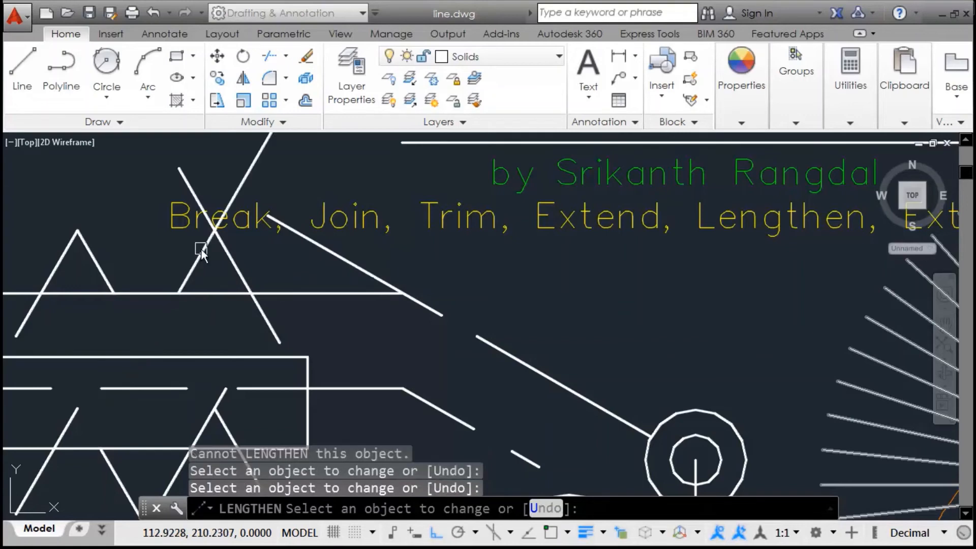
{"action": "left_click", "coordinate": [279, 217]}
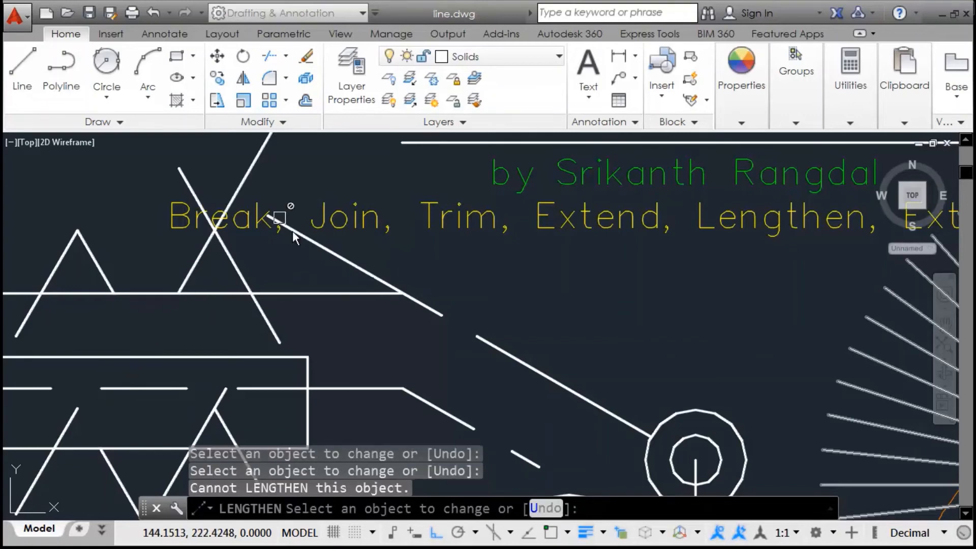
{"action": "left_click", "coordinate": [94, 255]}
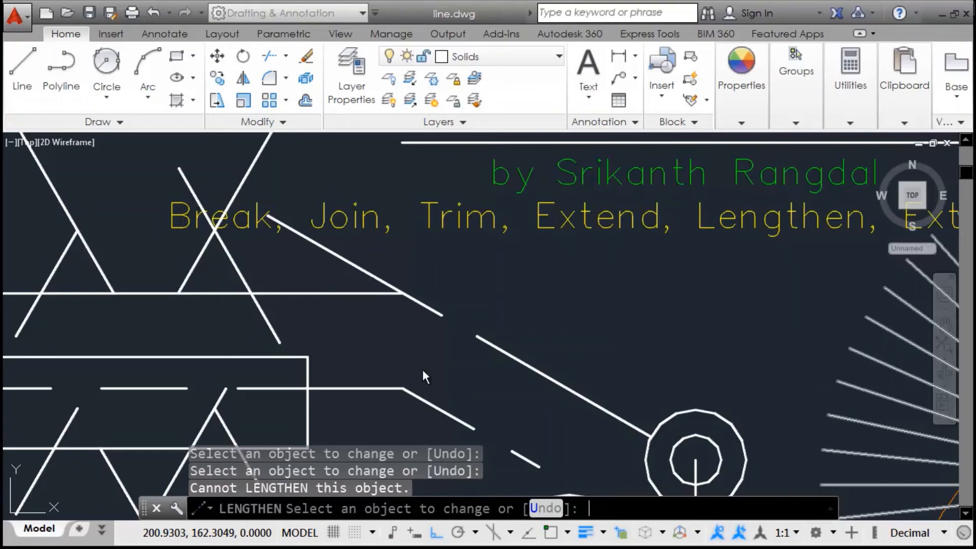
{"action": "key", "text": "Return"}
Stretch the lower connected slanted line up past the horizontal line using Lengthen's Dynamic option, and end the command
{"action": "key", "text": "Return"}
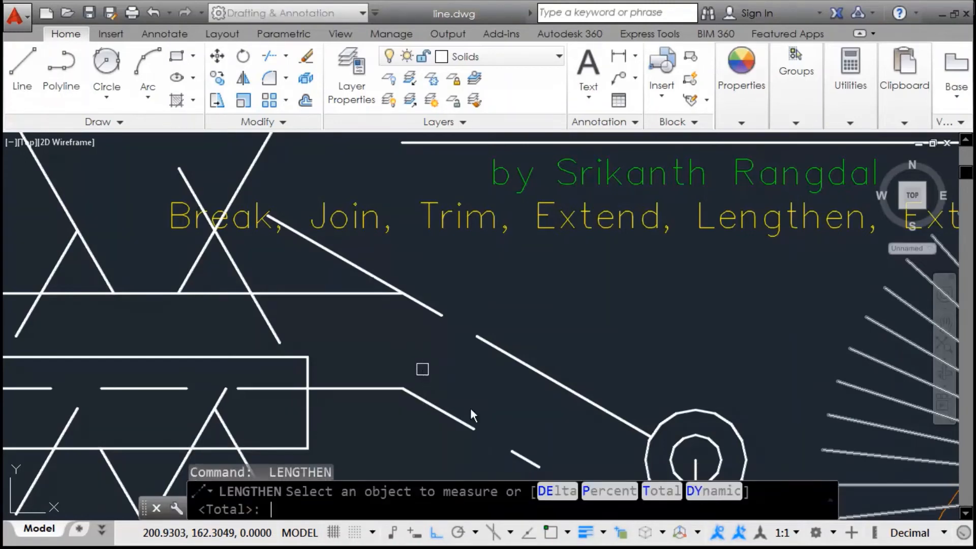
{"action": "left_click", "coordinate": [713, 491]}
{"action": "left_click", "coordinate": [509, 405]}
{"action": "left_click", "coordinate": [413, 394]}
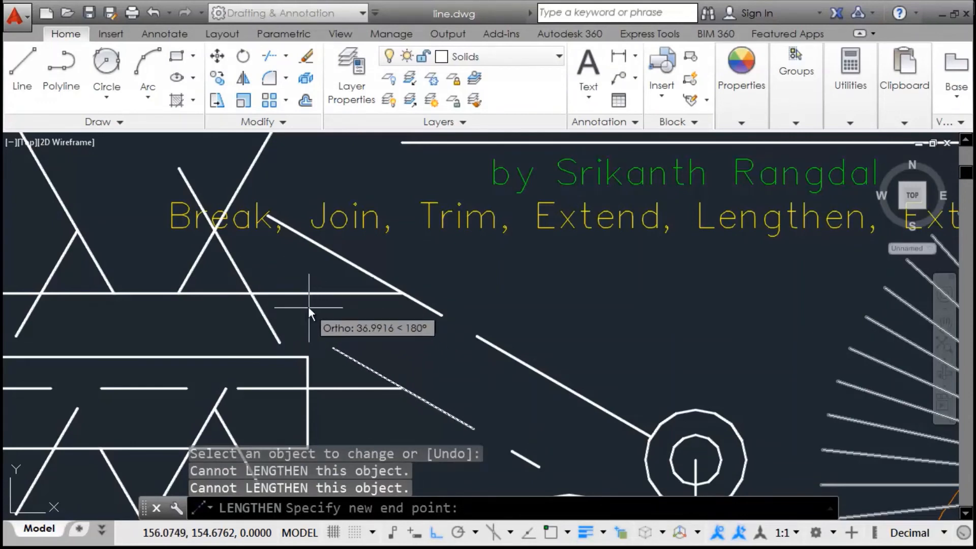
{"action": "left_click", "coordinate": [342, 332]}
{"action": "key", "text": "Return"}
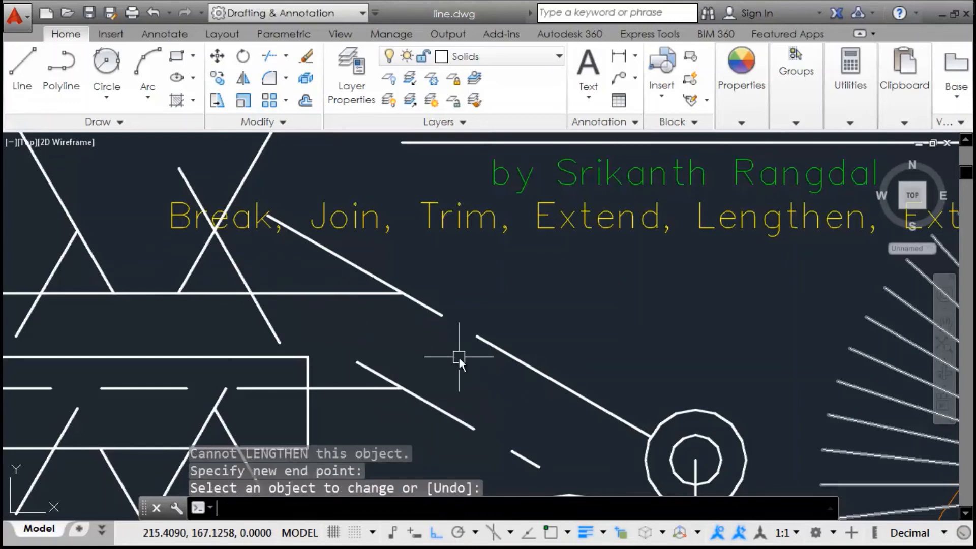
{"action": "key", "text": "Return"}
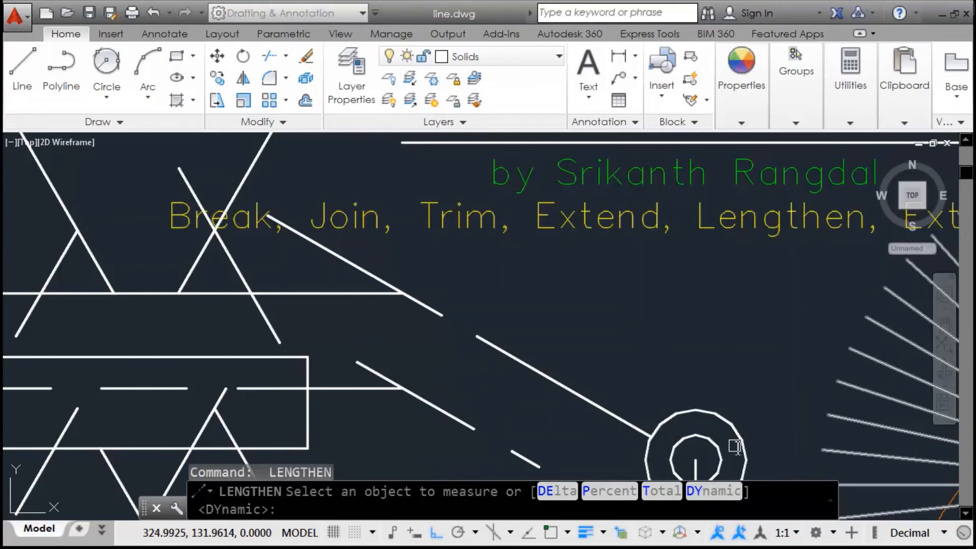
{"action": "middle_click_drag", "start_coordinate": [730, 446], "coordinate": [697, 221]}
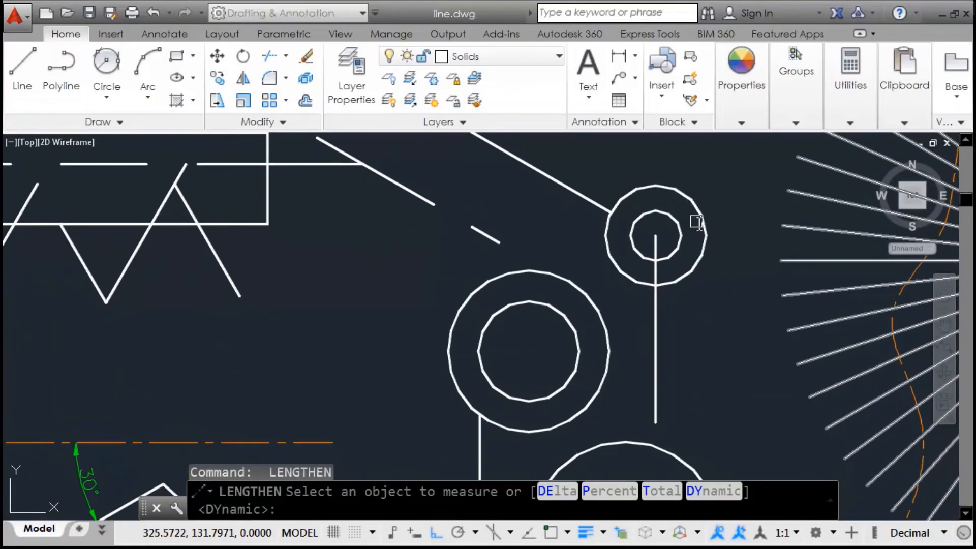
{"action": "scroll", "coordinate": [695, 221], "scroll_direction": "down", "scroll_amount": 2}
{"action": "mouse_move", "coordinate": [745, 401]}
{"action": "middle_mouse_down"}
{"action": "mouse_move", "coordinate": [700, 341]}
{"action": "mouse_move", "coordinate": [691, 345]}
{"action": "middle_mouse_up"}
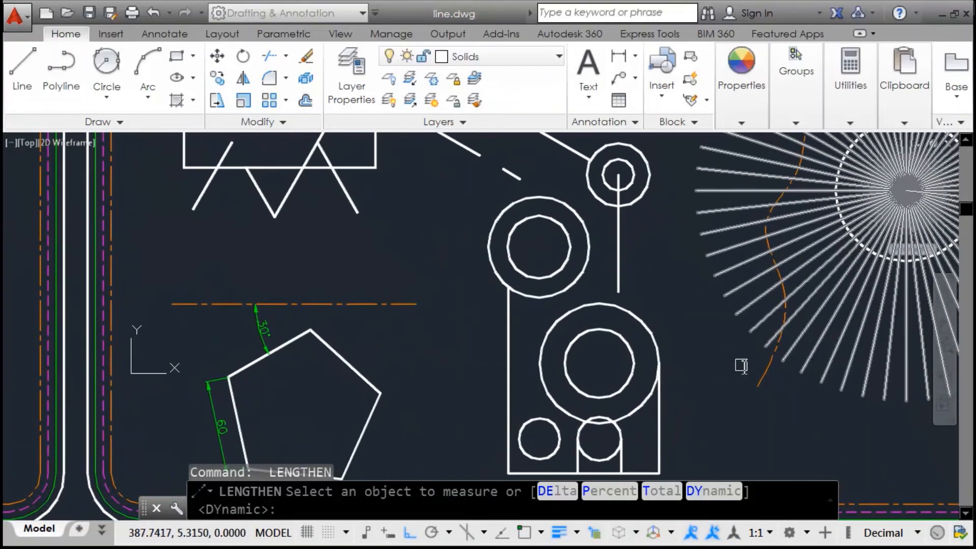
{"action": "key", "text": "Escape"}
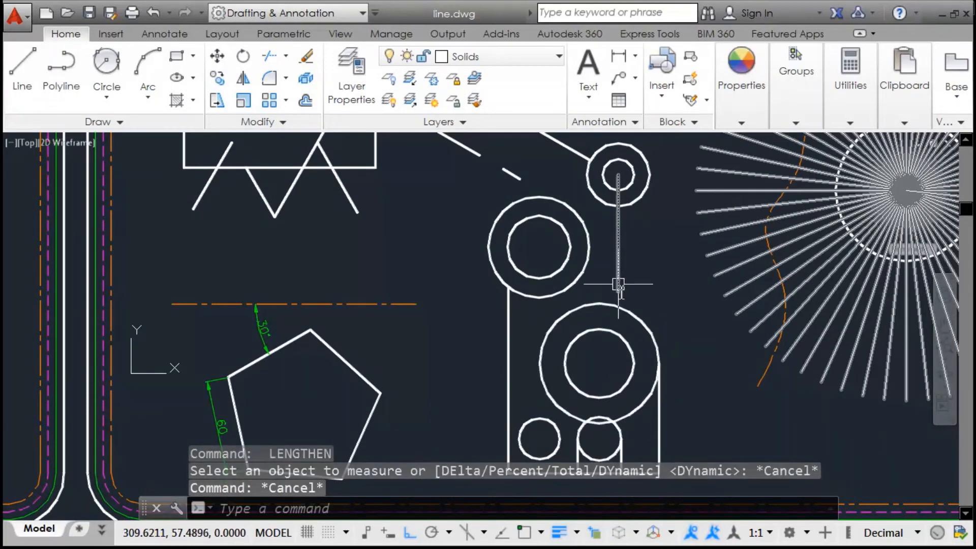
Extend the vertical line from the small concentric circles down to the large outer circle, using all objects as boundary edges
{"action": "type", "text": "e"}
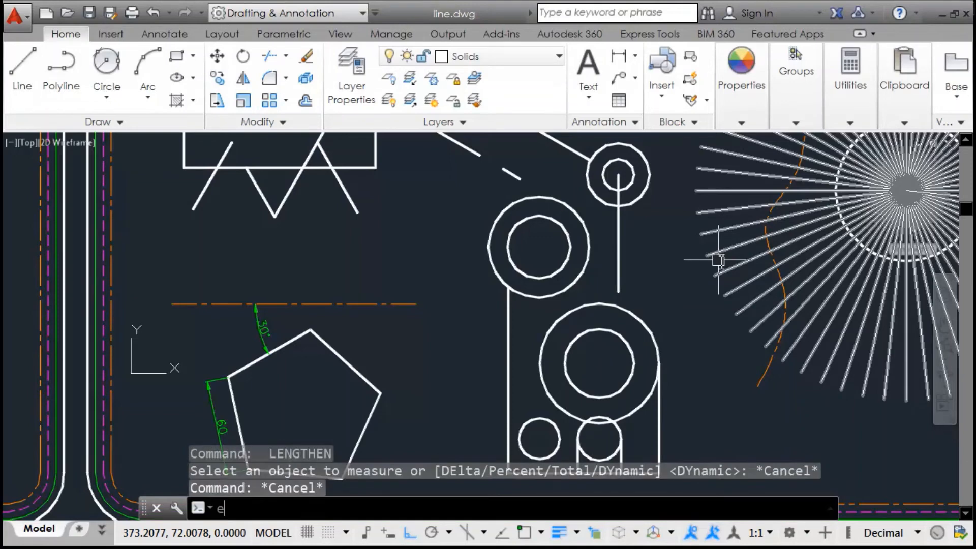
{"action": "type", "text": "x"}
{"action": "key", "text": "Return"}
{"action": "key", "text": "Return"}
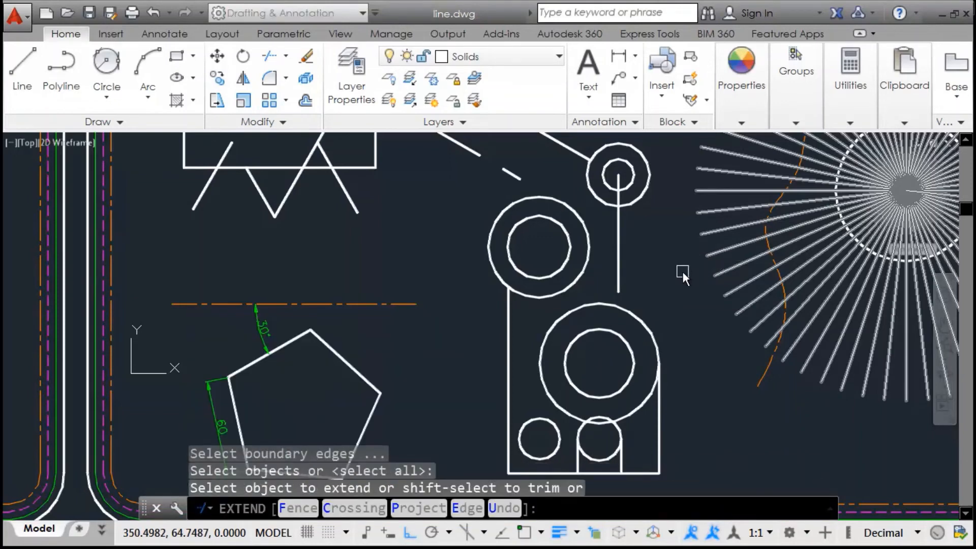
{"action": "left_click", "coordinate": [623, 277]}
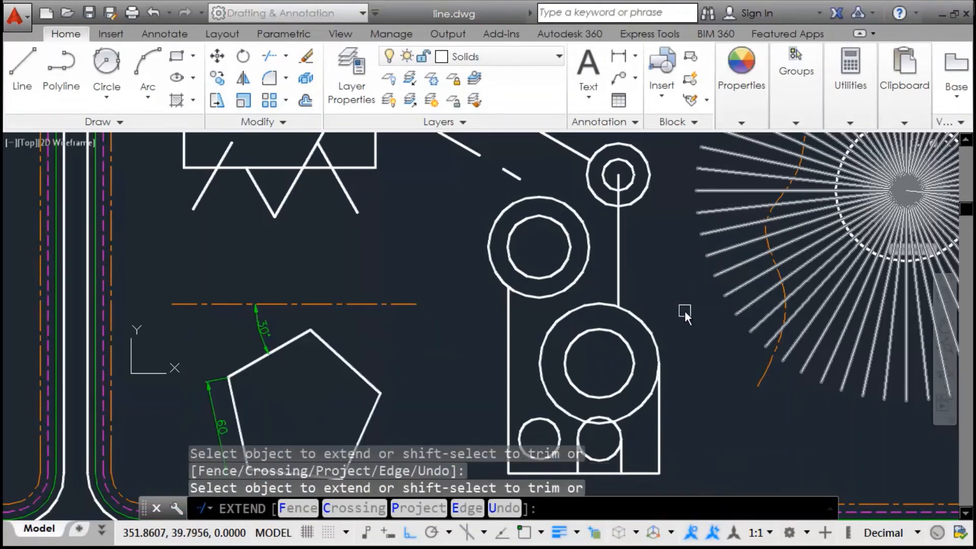
Trim the left part and the lower-right arc off the large outer circle within Extend, leaving only its upper-right arc
{"action": "left_click", "coordinate": [606, 304], "text": "shift"}
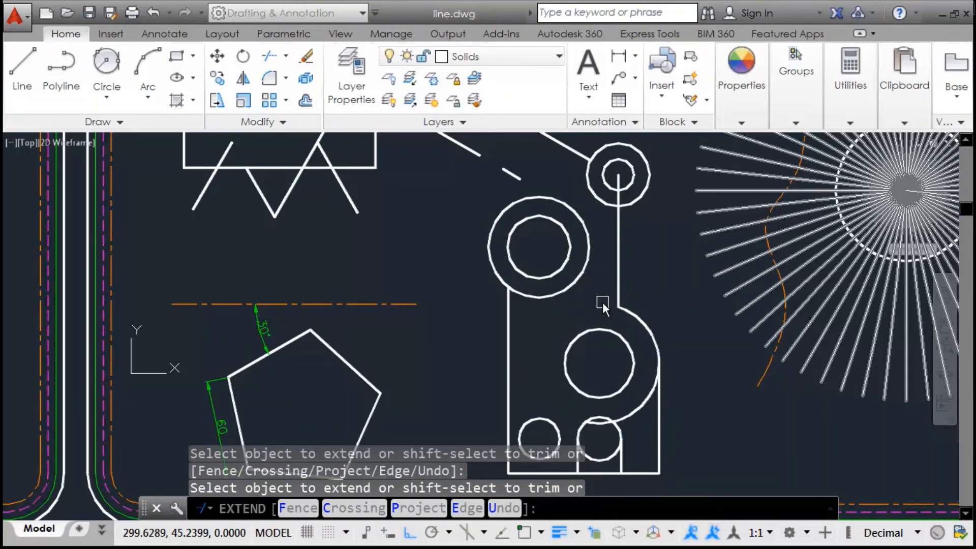
{"action": "left_click", "coordinate": [608, 310]}
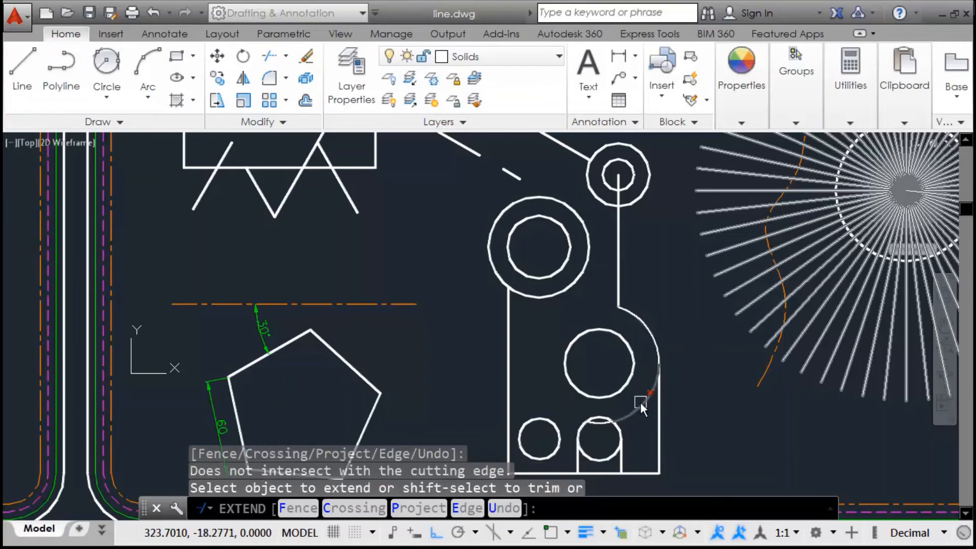
{"action": "left_click", "coordinate": [641, 403], "text": "shift"}
{"action": "left_click", "coordinate": [626, 438]}
Trim the slot circle's lower arc and the base line between the slot sides, try to trim the leftover slot arc, and end Extend
{"action": "middle_click_drag", "start_coordinate": [634, 422], "coordinate": [647, 377]}
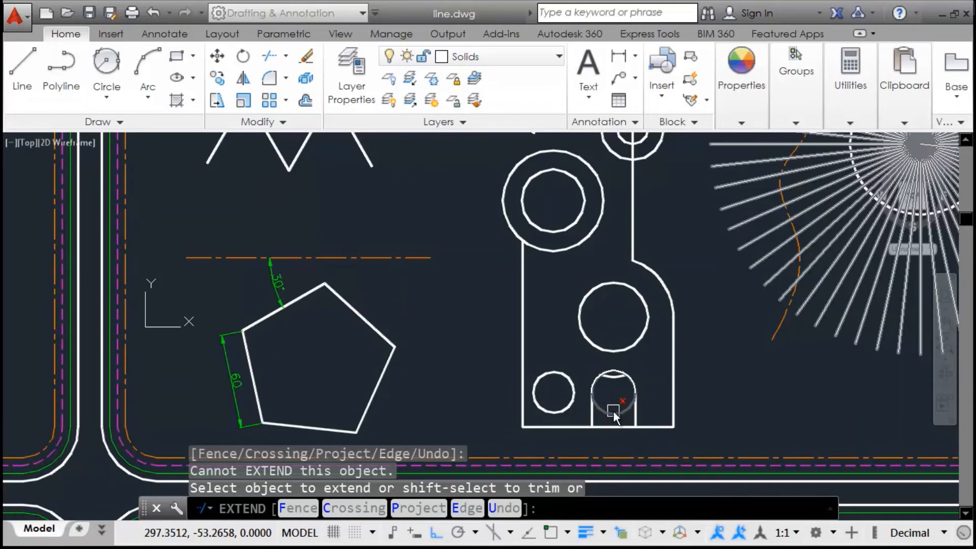
{"action": "left_click", "coordinate": [613, 411], "text": "shift"}
{"action": "left_click", "coordinate": [616, 425], "text": "shift"}
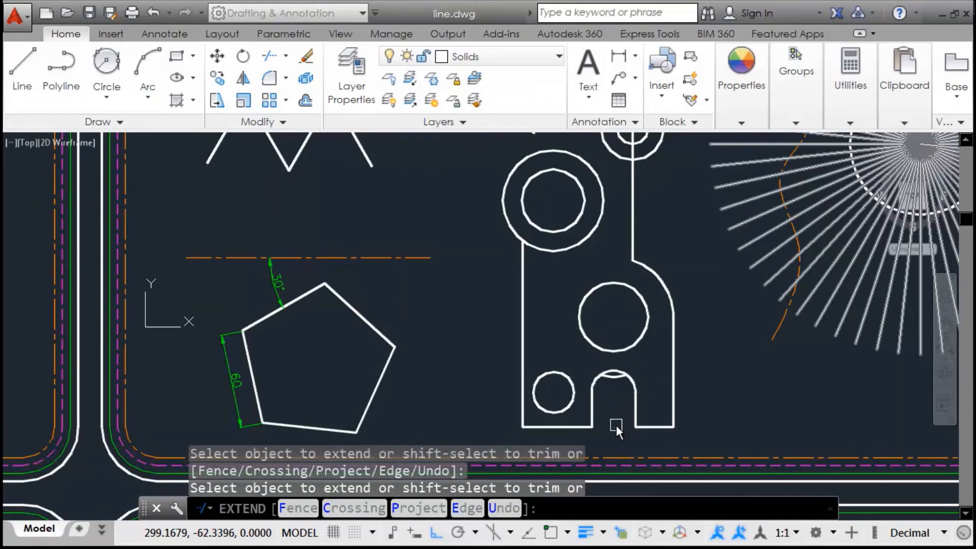
{"action": "left_click", "coordinate": [616, 425], "text": "shift"}
{"action": "left_click", "coordinate": [614, 384]}
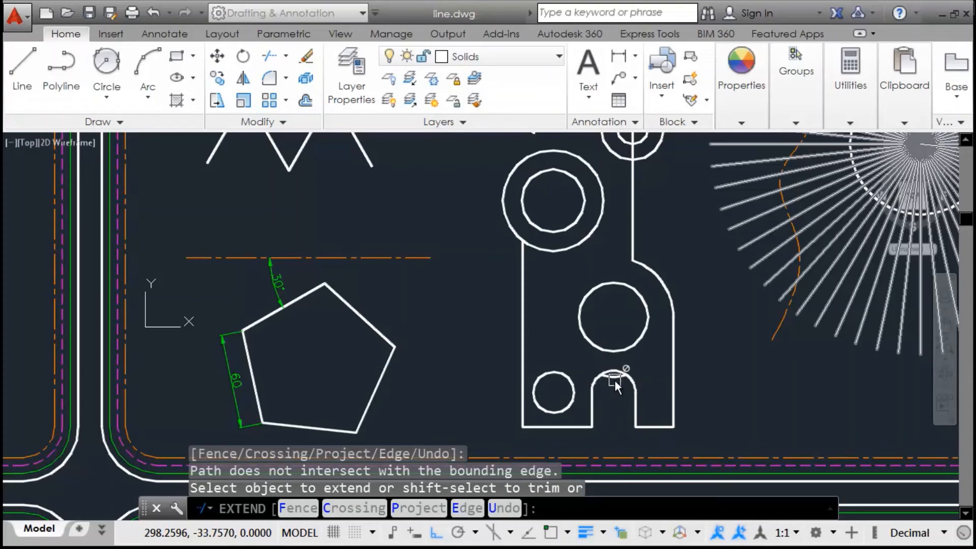
{"action": "left_click", "coordinate": [614, 380], "text": "shift"}
{"action": "left_click", "coordinate": [616, 380], "text": "shift"}
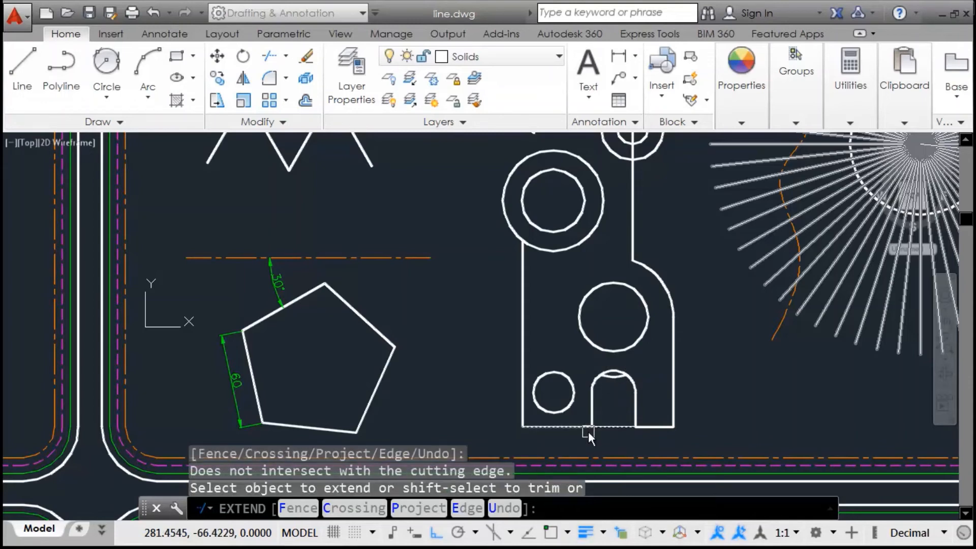
{"action": "key", "text": "Return"}
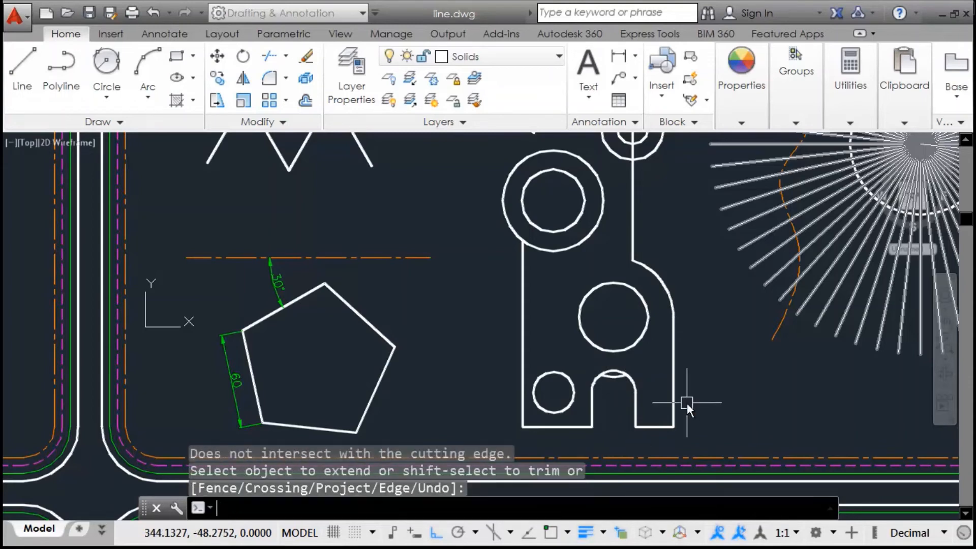
Erase the leftover arc below the slot's rounded top
{"action": "left_click", "coordinate": [612, 378]}
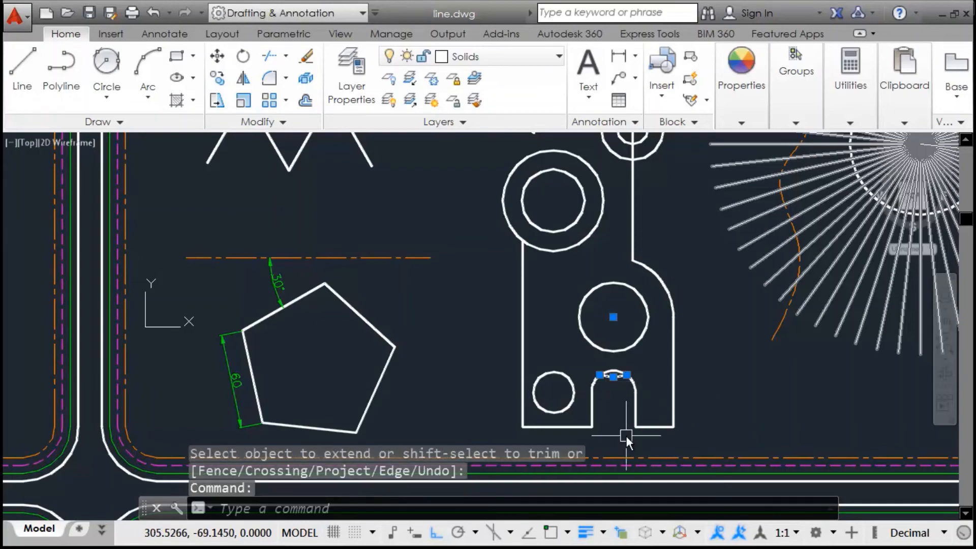
{"action": "type", "text": "e"}
{"action": "key", "text": "Return"}
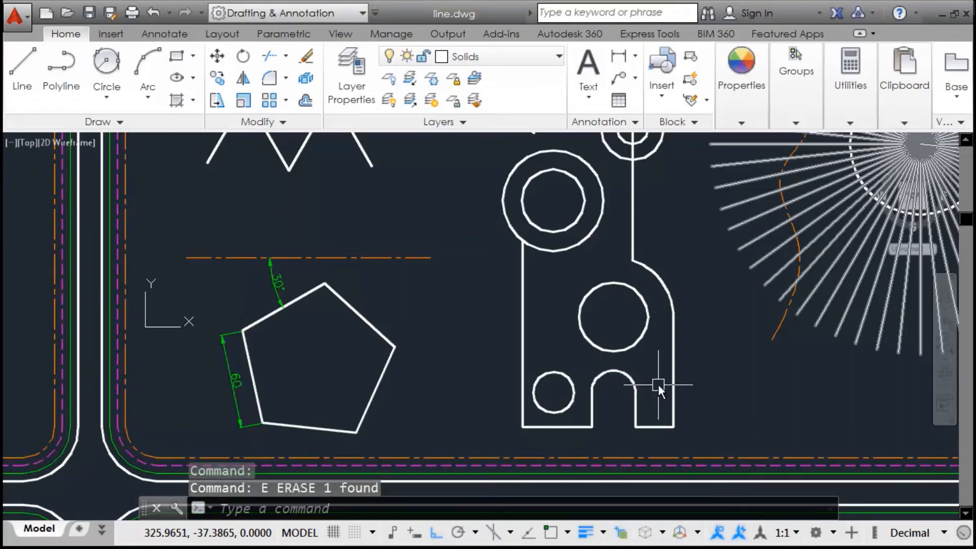
Trim the vertical line back to the outer small concentric circle, using that circle as the cutting edge
{"action": "mouse_move", "coordinate": [658, 384]}
{"action": "middle_mouse_down"}
{"action": "mouse_move", "coordinate": [634, 401]}
{"action": "mouse_move", "coordinate": [630, 436]}
{"action": "middle_mouse_up"}
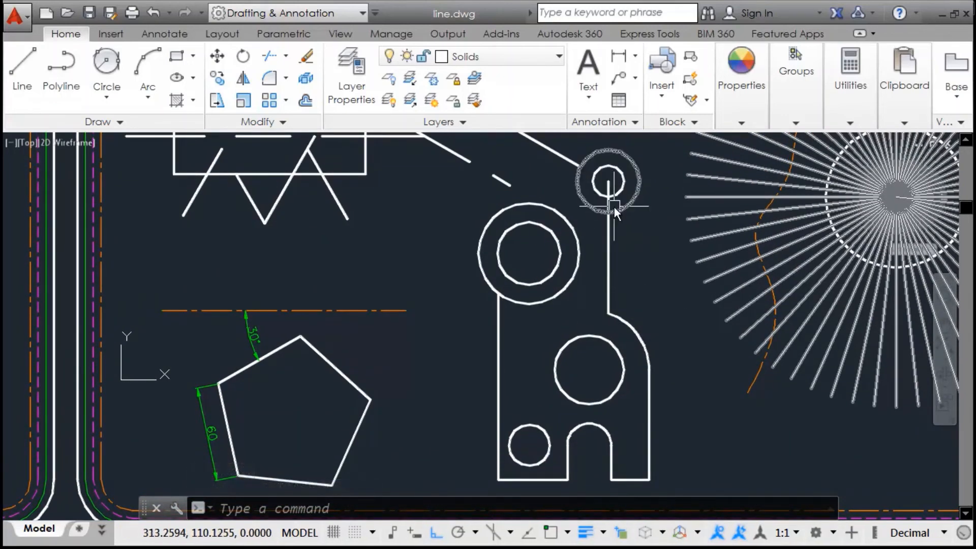
{"action": "type", "text": "tr"}
{"action": "key", "text": "Return"}
{"action": "key", "text": "Return"}
{"action": "left_click", "coordinate": [608, 188]}
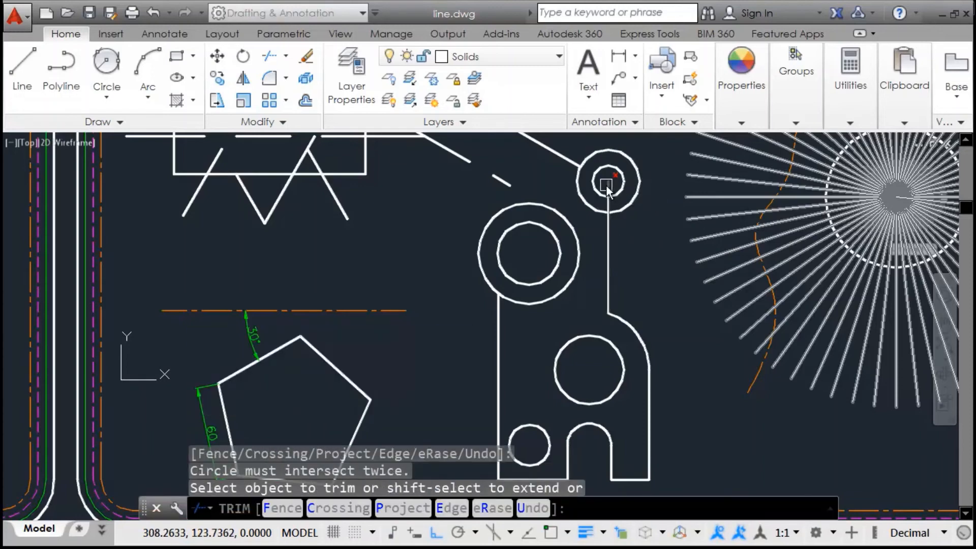
{"action": "key", "text": "Return"}
{"action": "left_click", "coordinate": [626, 207]}
{"action": "key", "text": "Return"}
{"action": "left_click", "coordinate": [605, 192]}
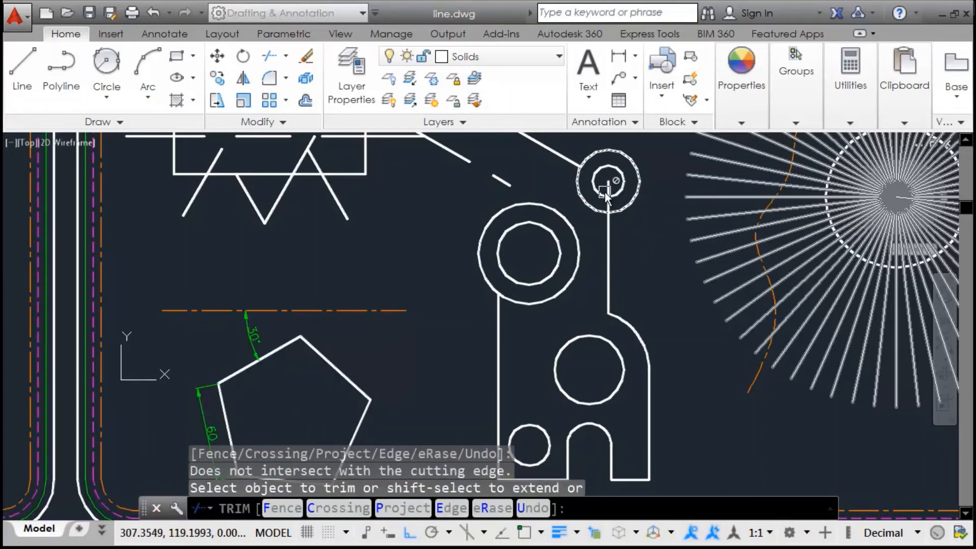
{"action": "left_click", "coordinate": [608, 183]}
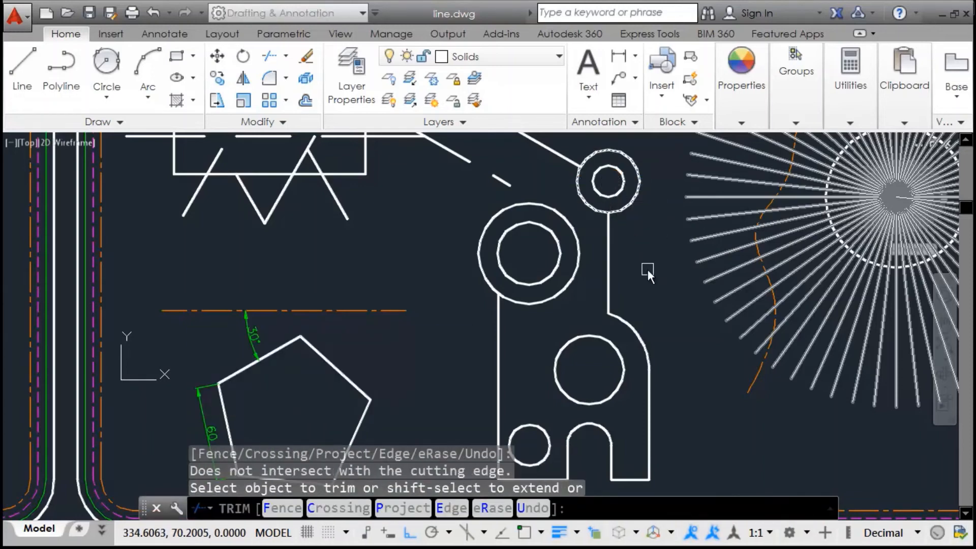
{"action": "key", "text": "Return"}
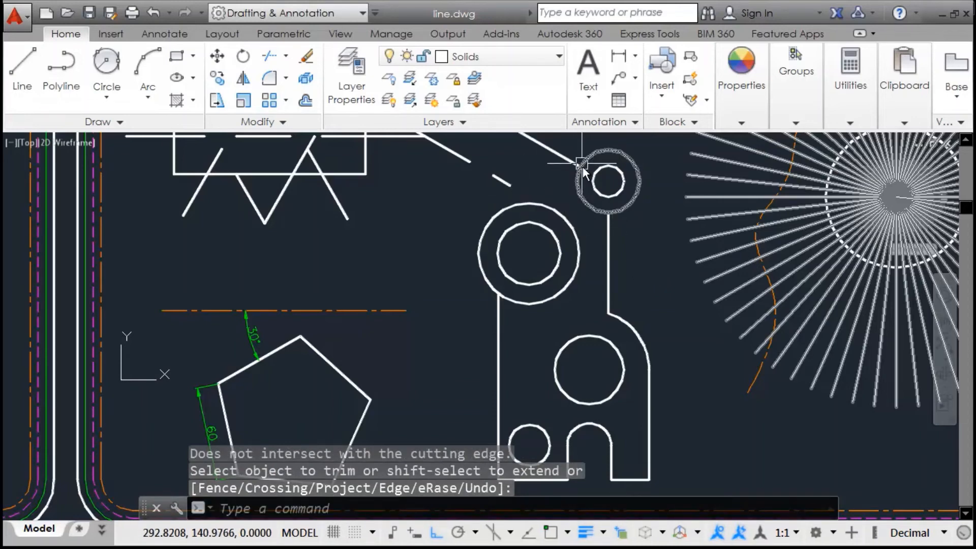
Draw a circle of radius 50 tangent to the outer circles of both concentric pairs with the Ttr option
{"action": "middle_click_drag", "start_coordinate": [618, 261], "coordinate": [594, 264]}
{"action": "type", "text": "c"}
{"action": "key", "text": "Return"}
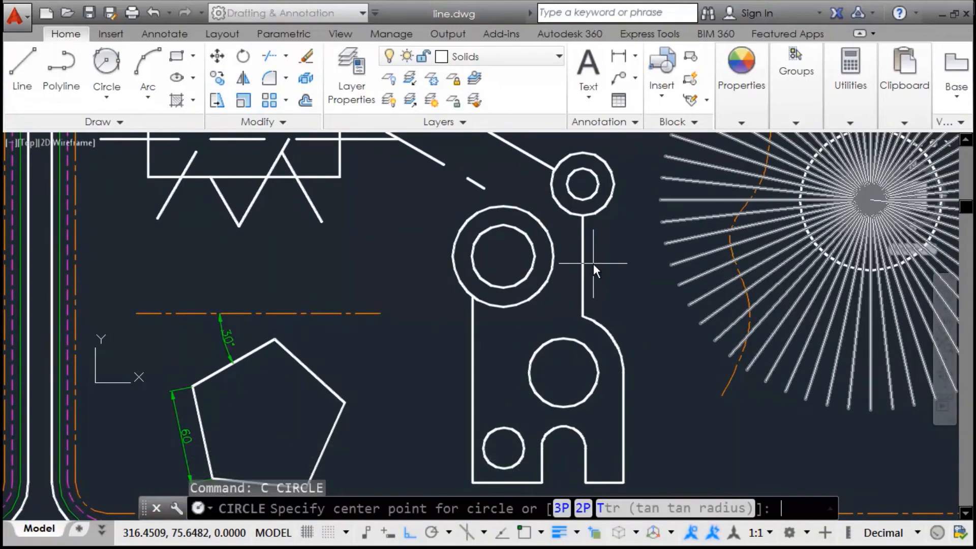
{"action": "left_click", "coordinate": [632, 511]}
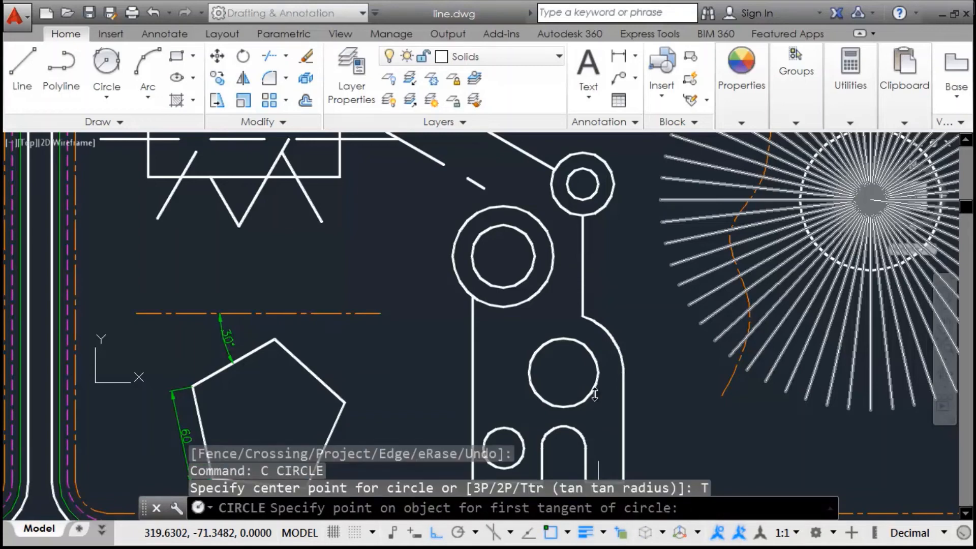
{"action": "left_click", "coordinate": [516, 206]}
{"action": "left_click", "coordinate": [559, 182]}
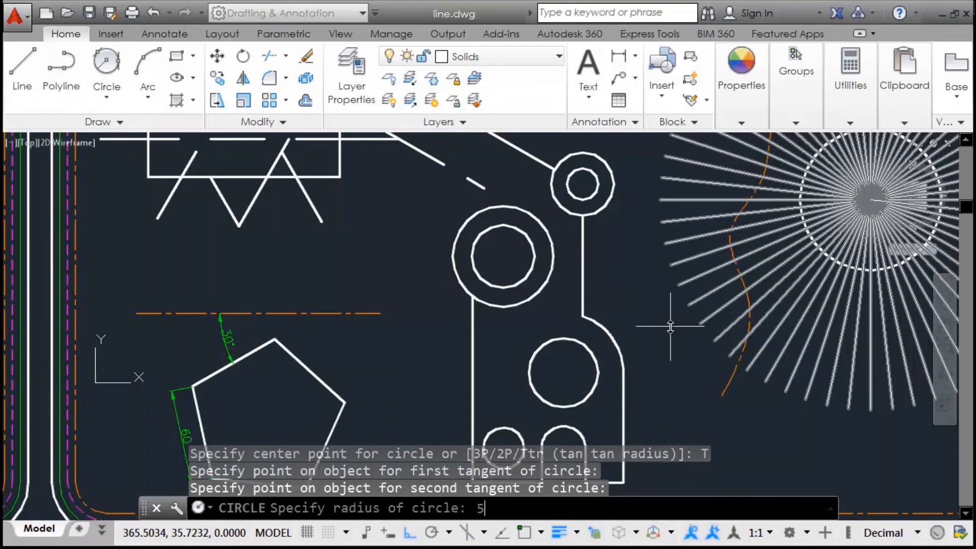
{"action": "key", "text": "Return"}
{"action": "middle_click_drag", "start_coordinate": [541, 248], "coordinate": [538, 312]}
{"action": "left_click", "coordinate": [550, 228]}
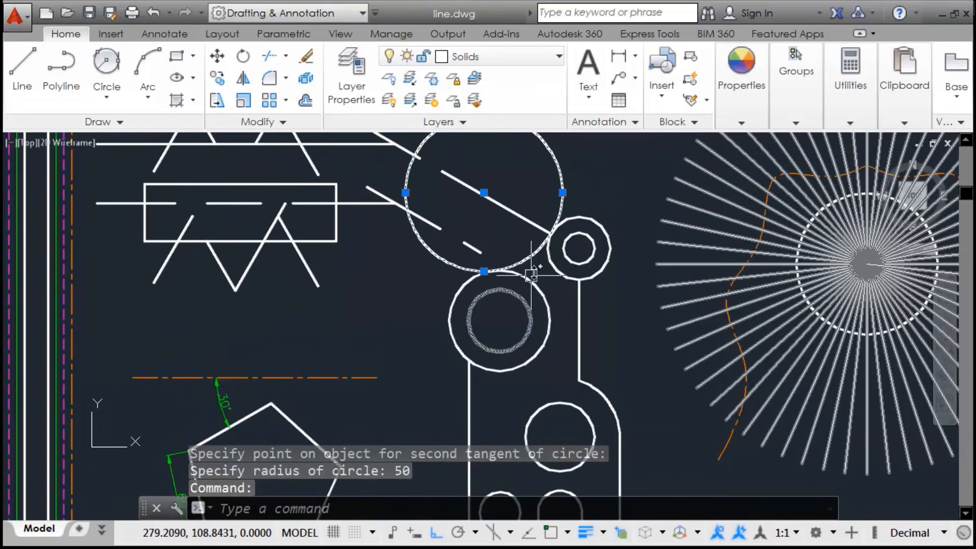
{"action": "key", "text": "Escape"}
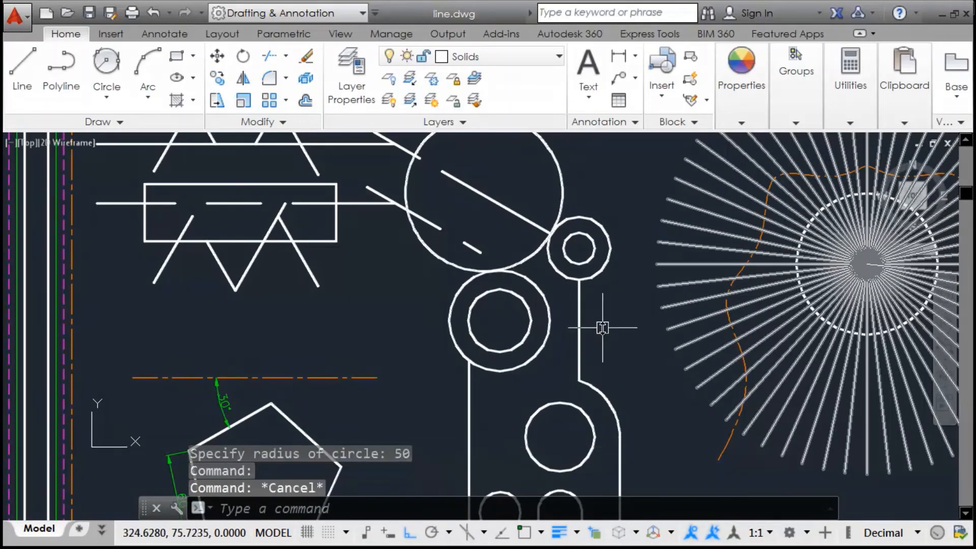
Trim the radius 50 circle with the two outer circles as cutting edges, keeping only the short arc between them
{"action": "left_click", "coordinate": [555, 268]}
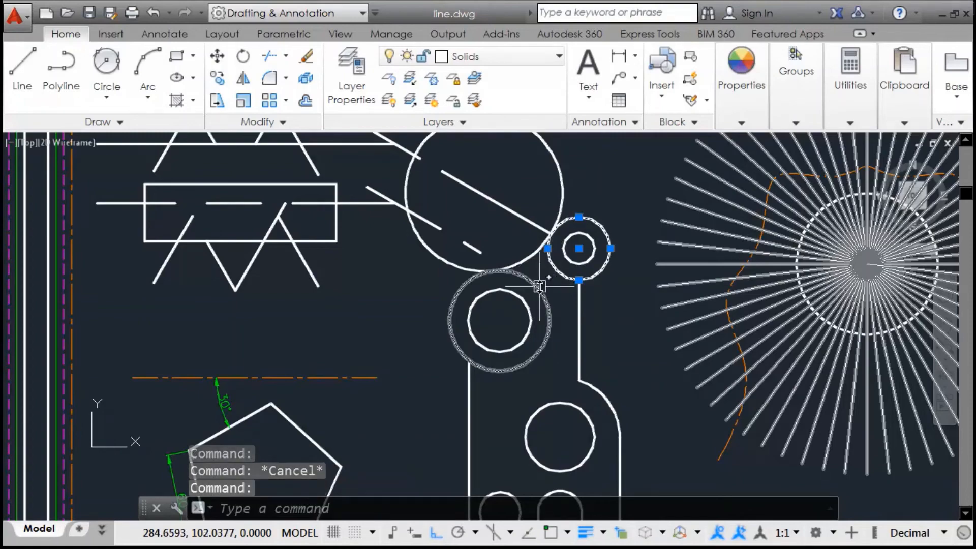
{"action": "left_click", "coordinate": [536, 282]}
{"action": "middle_click_drag", "start_coordinate": [592, 301], "coordinate": [632, 329]}
{"action": "type", "text": "tr"}
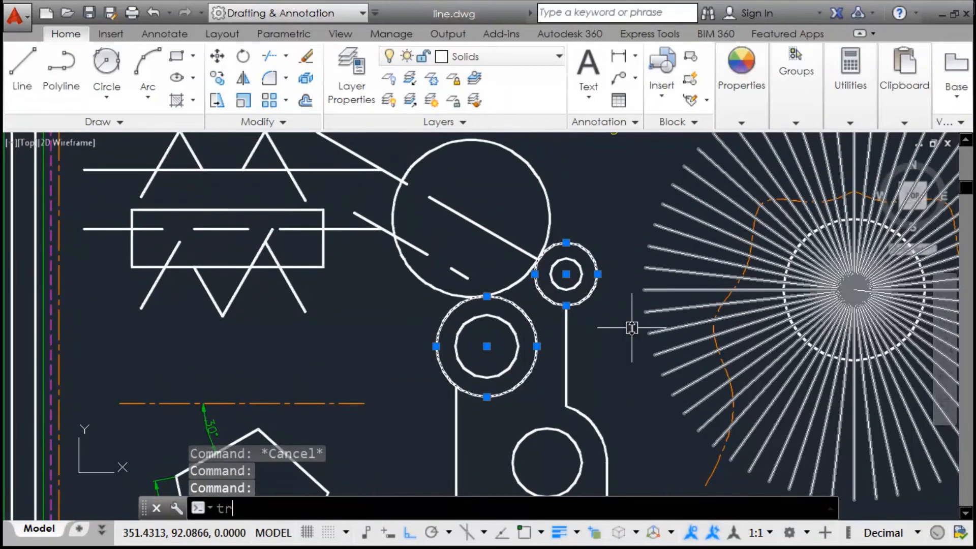
{"action": "key", "text": "Return"}
{"action": "left_click", "coordinate": [578, 261]}
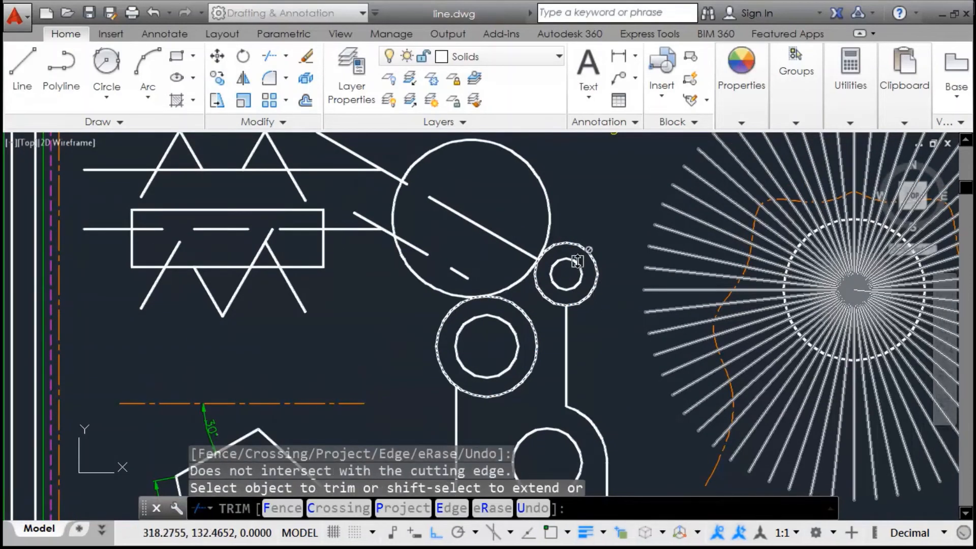
{"action": "left_click", "coordinate": [549, 215]}
{"action": "left_click", "coordinate": [558, 301]}
{"action": "key", "text": "Return"}
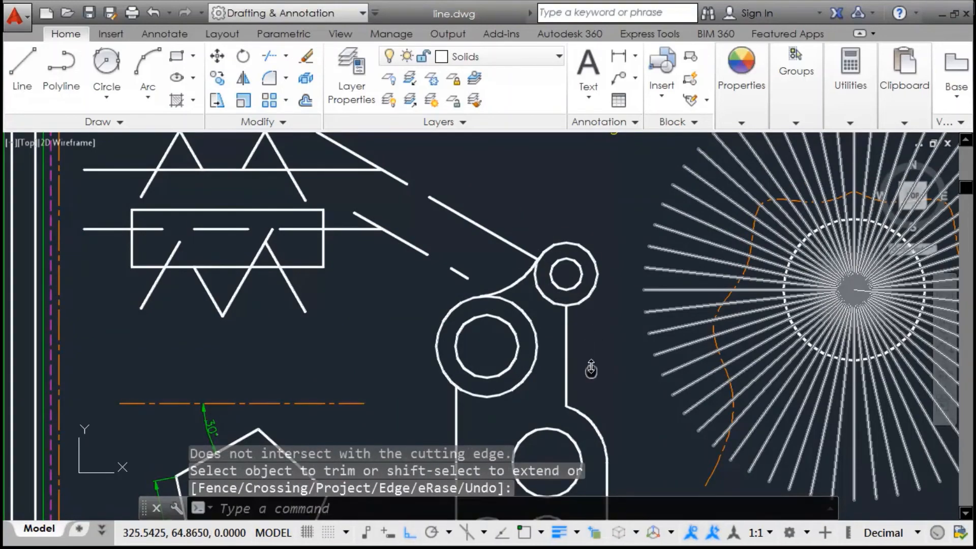
Trim the inner parts of both outer circles, using the connecting arc and the two vertical lines as cutting edges
{"action": "middle_click_drag", "start_coordinate": [591, 358], "coordinate": [585, 302]}
{"action": "key", "text": "Return"}
{"action": "left_click", "coordinate": [570, 280]}
{"action": "left_click", "coordinate": [526, 229]}
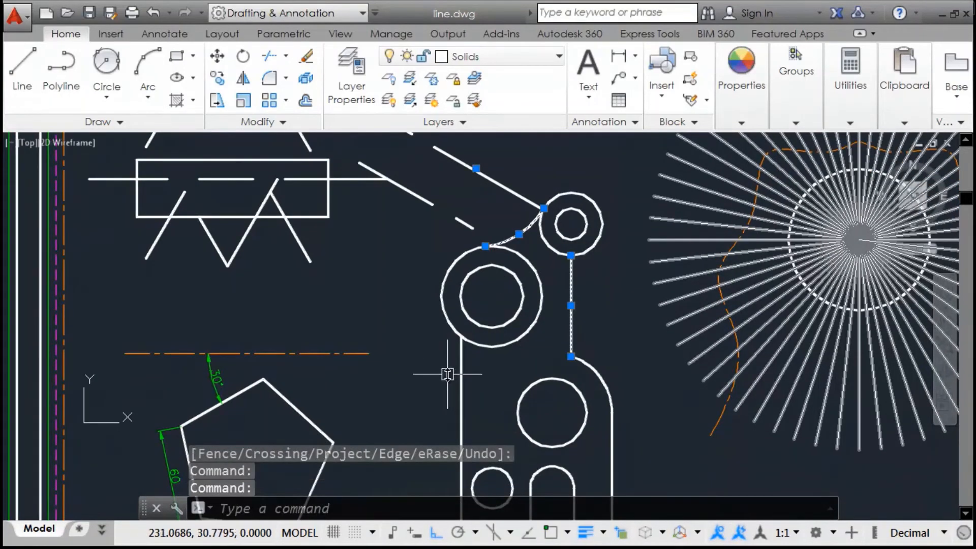
{"action": "left_click", "coordinate": [461, 373]}
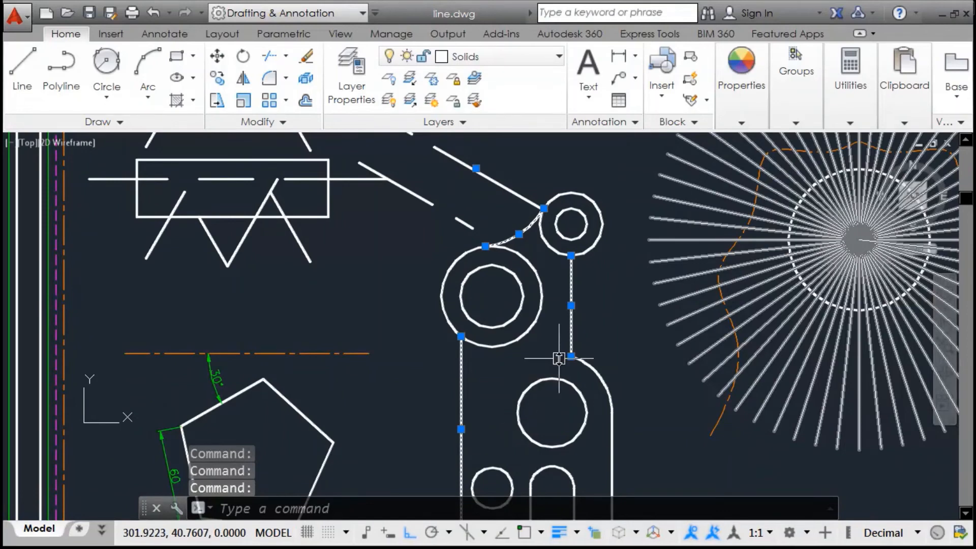
{"action": "type", "text": "tr"}
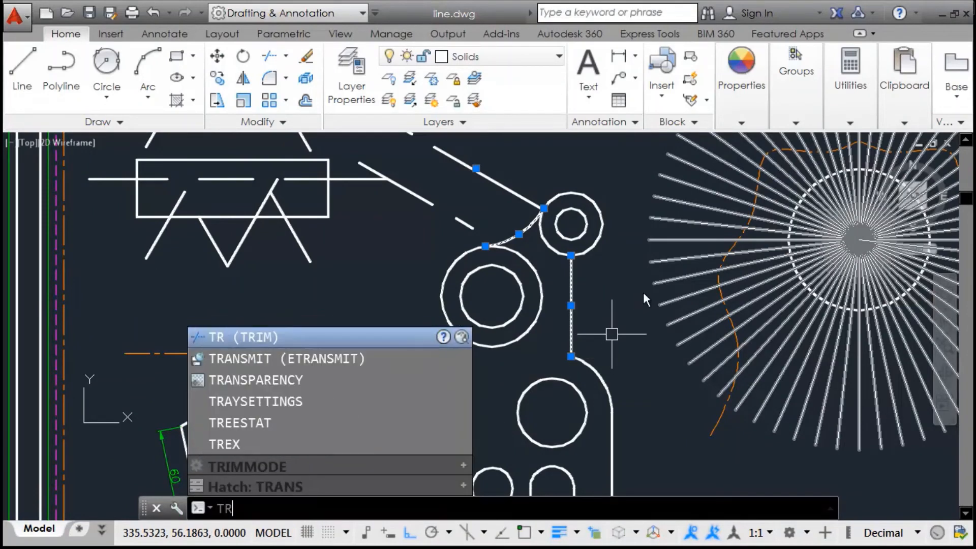
{"action": "key", "text": "Return"}
{"action": "left_click", "coordinate": [583, 350]}
{"action": "left_click", "coordinate": [541, 297]}
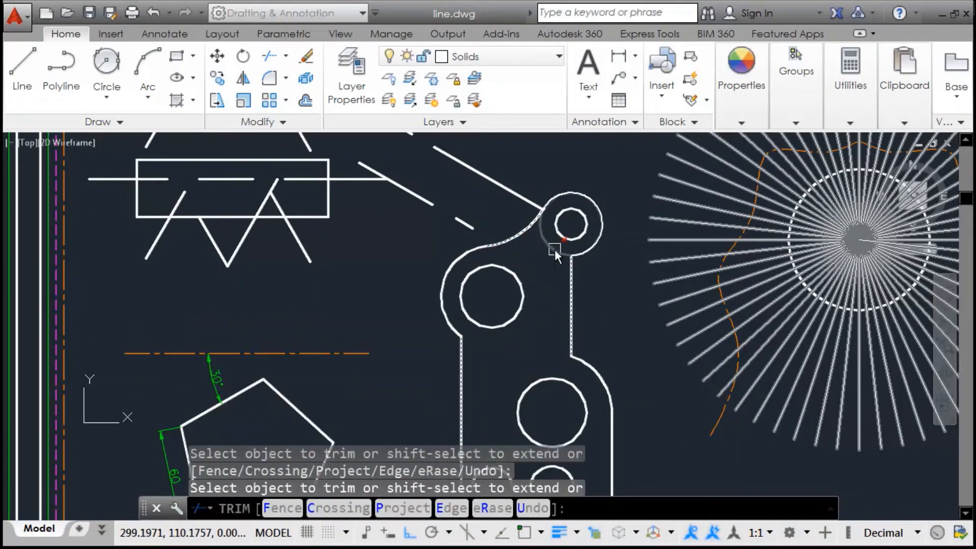
{"action": "left_click", "coordinate": [639, 378]}
{"action": "key", "text": "Return"}
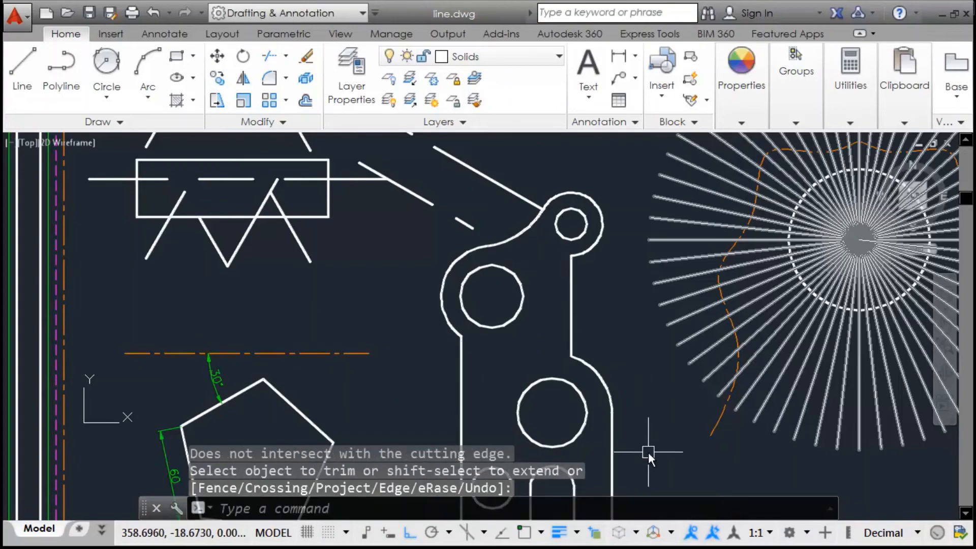
Regenerate the model with the plate outline in view
{"action": "mouse_move", "coordinate": [648, 451]}
{"action": "middle_mouse_down"}
{"action": "mouse_move", "coordinate": [654, 355]}
{"action": "mouse_move", "coordinate": [788, 397]}
{"action": "mouse_move", "coordinate": [804, 384]}
{"action": "mouse_move", "coordinate": [797, 380]}
{"action": "middle_mouse_up"}
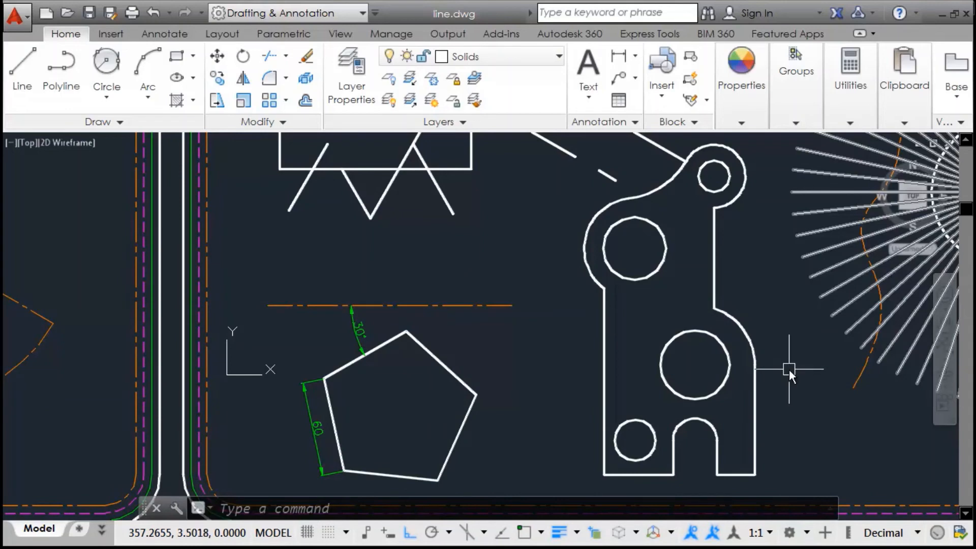
{"action": "middle_click_drag", "start_coordinate": [821, 386], "coordinate": [743, 393]}
{"action": "type", "text": "r"}
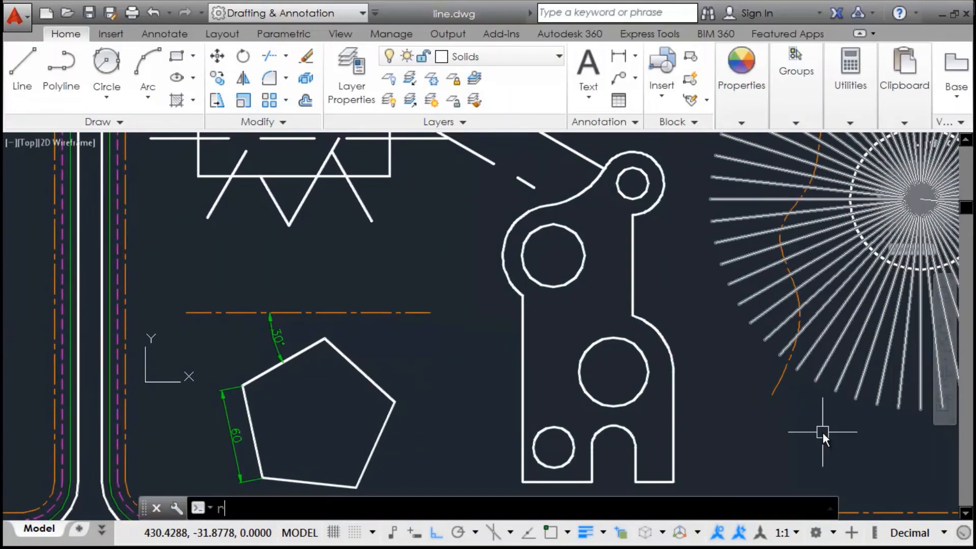
{"action": "type", "text": "e"}
{"action": "key", "text": "Return"}
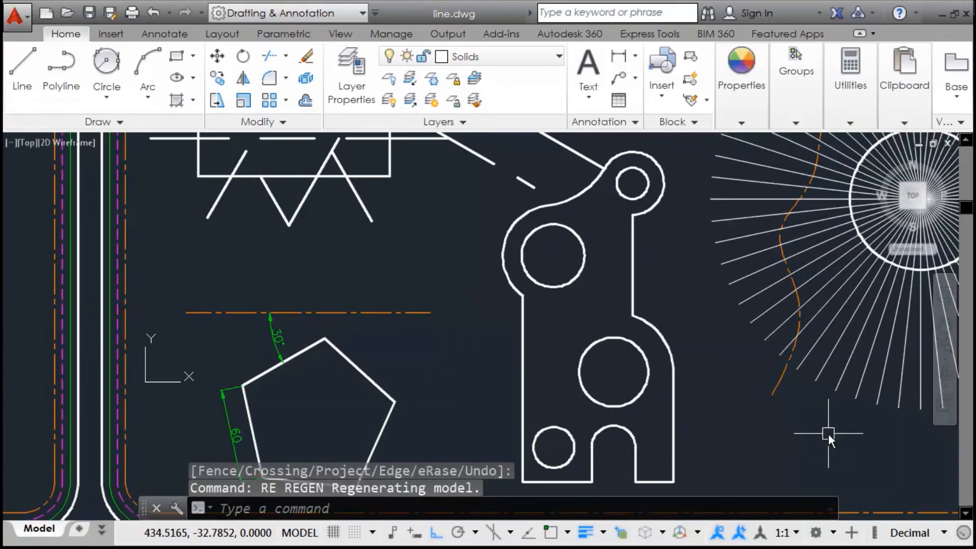
Refresh the display of the title text and the radial line pattern by regenerating the drawing again
{"action": "mouse_move", "coordinate": [828, 434]}
{"action": "middle_mouse_down"}
{"action": "mouse_move", "coordinate": [610, 484]}
{"action": "mouse_move", "coordinate": [583, 503]}
{"action": "middle_mouse_up"}
{"action": "mouse_move", "coordinate": [630, 300]}
{"action": "middle_mouse_down"}
{"action": "mouse_move", "coordinate": [647, 382]}
{"action": "mouse_move", "coordinate": [656, 340]}
{"action": "middle_mouse_up"}
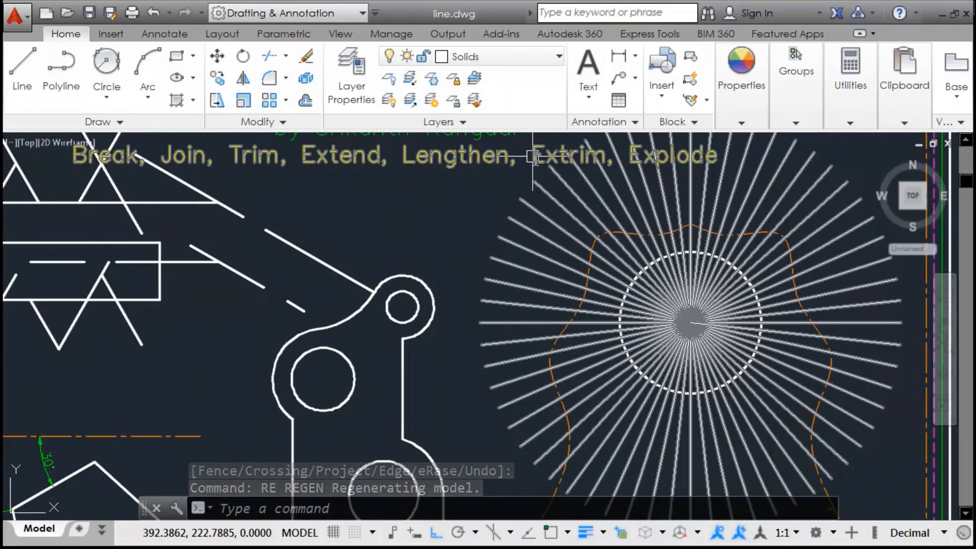
{"action": "key", "text": "Escape"}
{"action": "key", "text": "Escape"}
{"action": "type", "text": "re"}
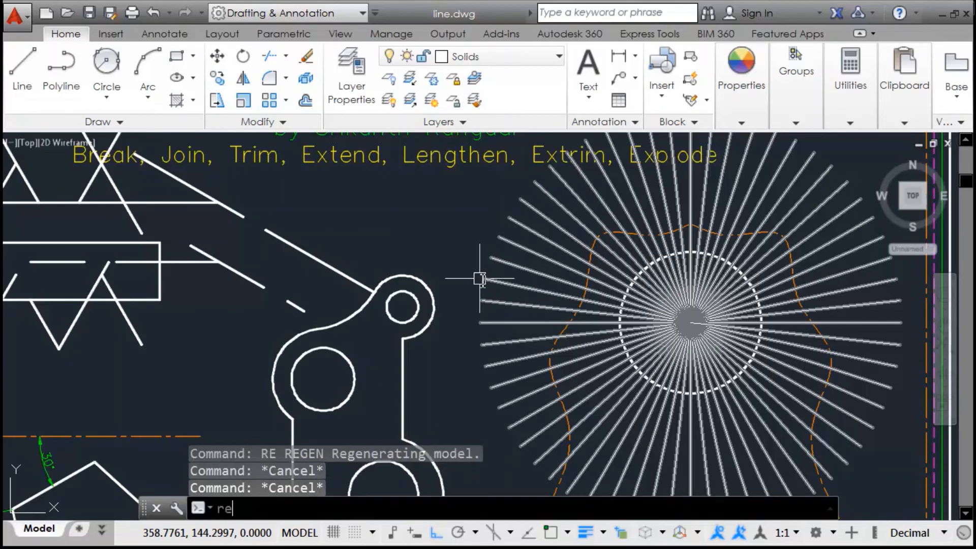
{"action": "key", "text": "Return"}
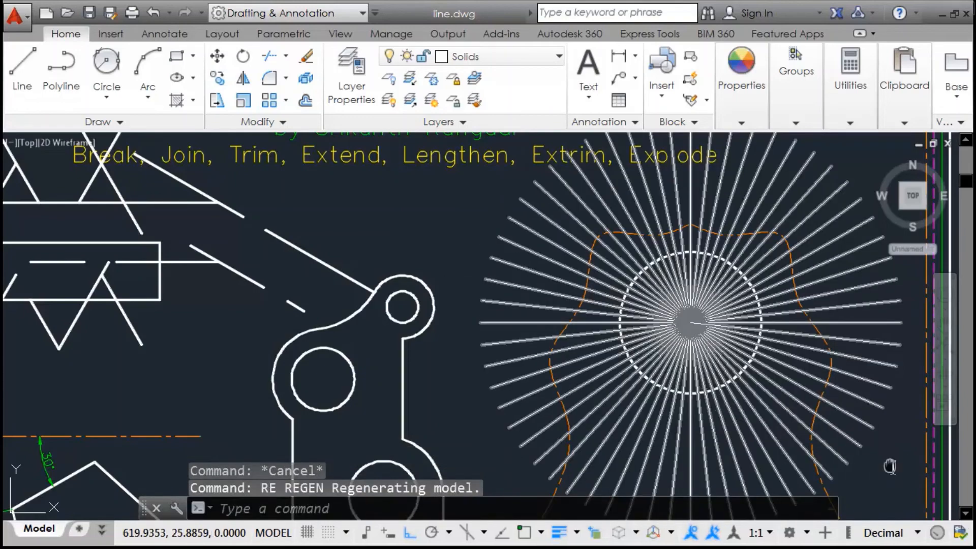
{"action": "mouse_move", "coordinate": [890, 465]}
{"action": "middle_mouse_down"}
{"action": "mouse_move", "coordinate": [860, 447]}
{"action": "mouse_move", "coordinate": [830, 403]}
{"action": "middle_mouse_up"}
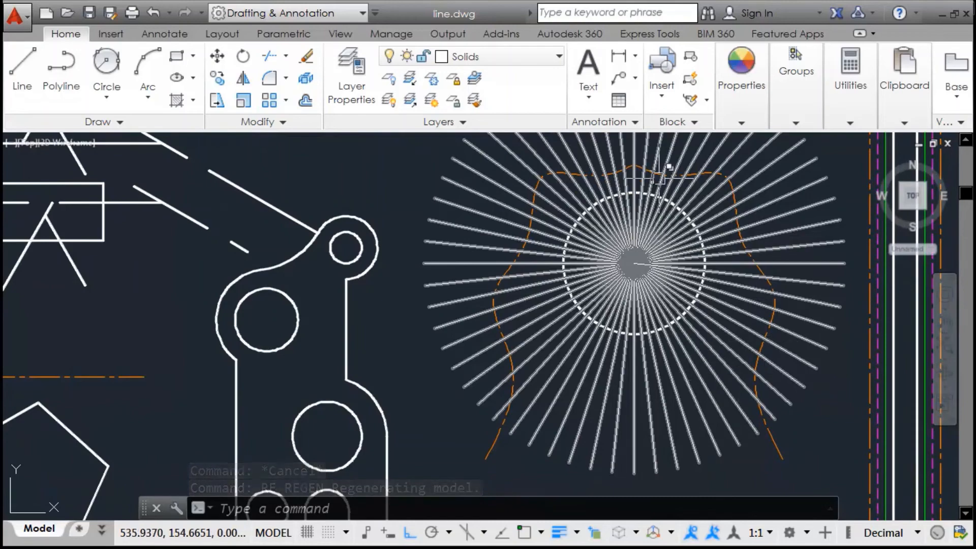
{"action": "scroll", "coordinate": [696, 371], "scroll_direction": "down", "scroll_amount": 2}
{"action": "middle_click_drag", "start_coordinate": [727, 365], "coordinate": [712, 370]}
{"action": "type", "text": "re"}
{"action": "key", "text": "Return"}
{"action": "key", "text": "Escape"}
Select the two orange wavy curves across the radial lines to examine them, clear the selection, and regenerate the view
{"action": "left_click", "coordinate": [740, 428]}
{"action": "left_click", "coordinate": [553, 409]}
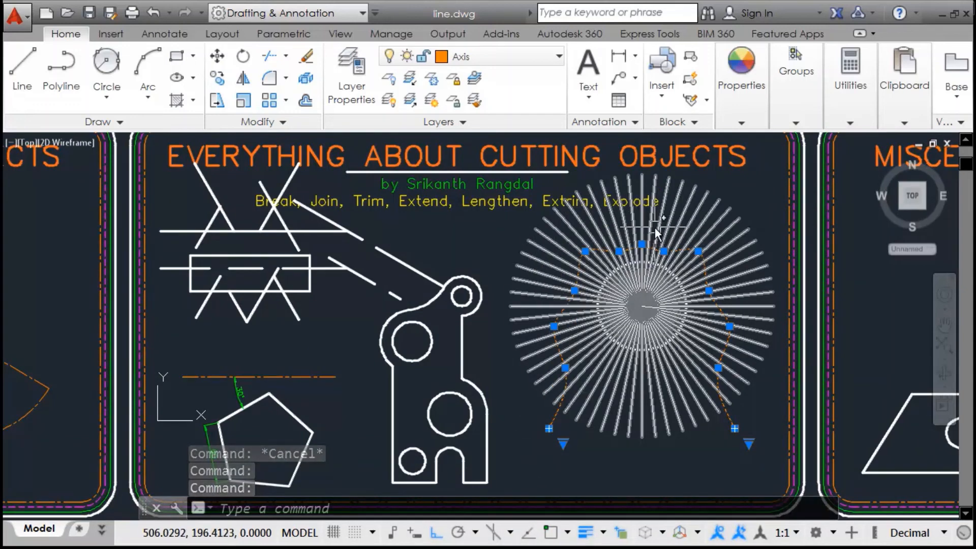
{"action": "key", "text": "Escape"}
{"action": "key", "text": "Escape"}
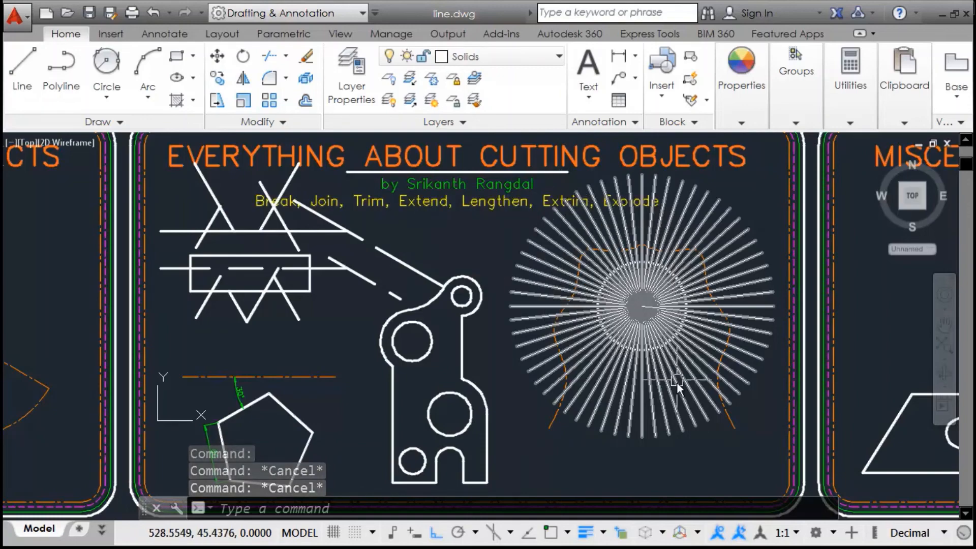
{"action": "key", "text": "Escape"}
{"action": "type", "text": "r"}
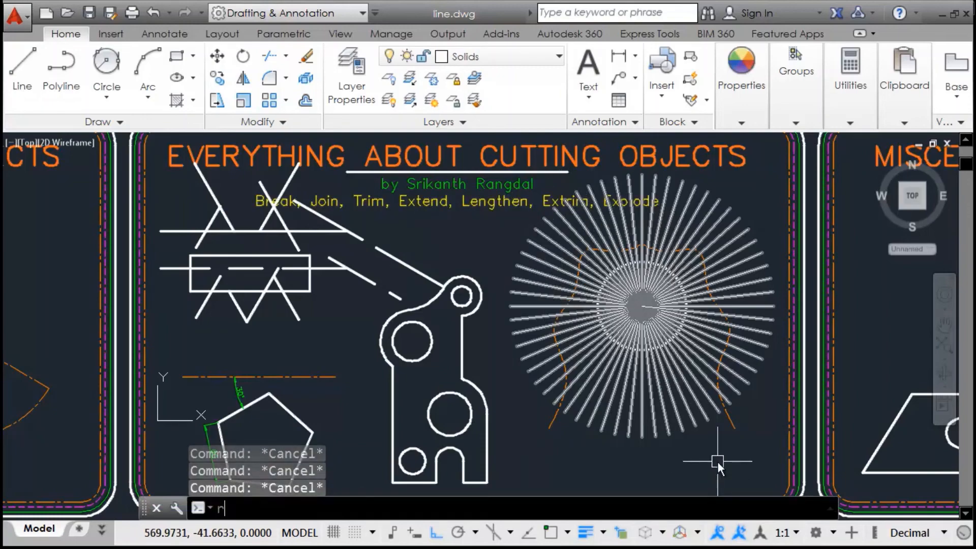
{"action": "type", "text": "e"}
{"action": "key", "text": "Return"}
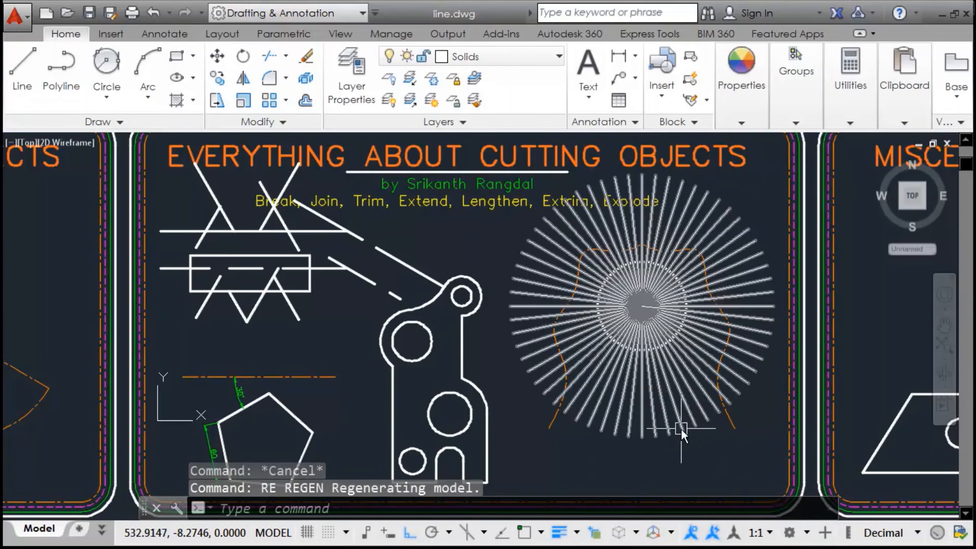
Explode the polar array of radial lines and check several of the lines by selecting them individually
{"action": "left_click", "coordinate": [681, 429]}
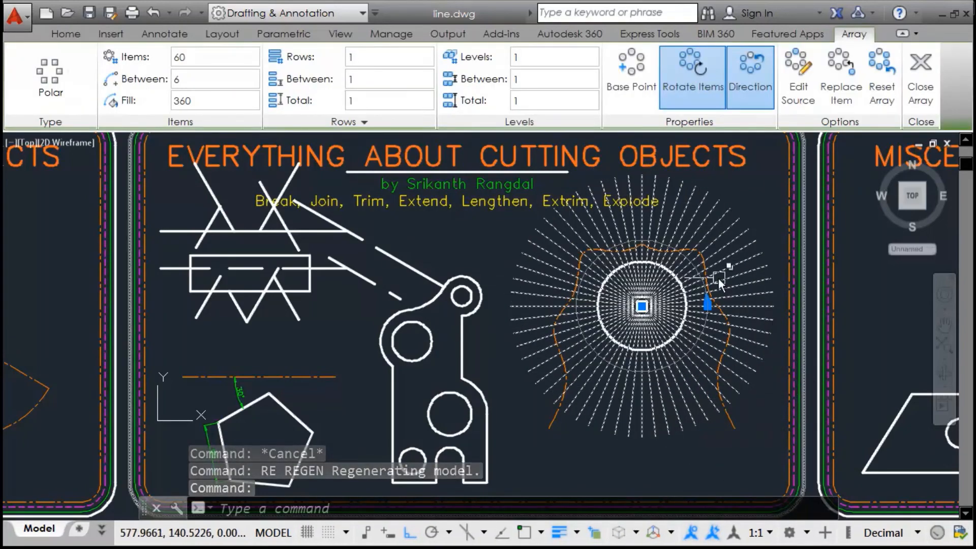
{"action": "mouse_move", "coordinate": [716, 278]}
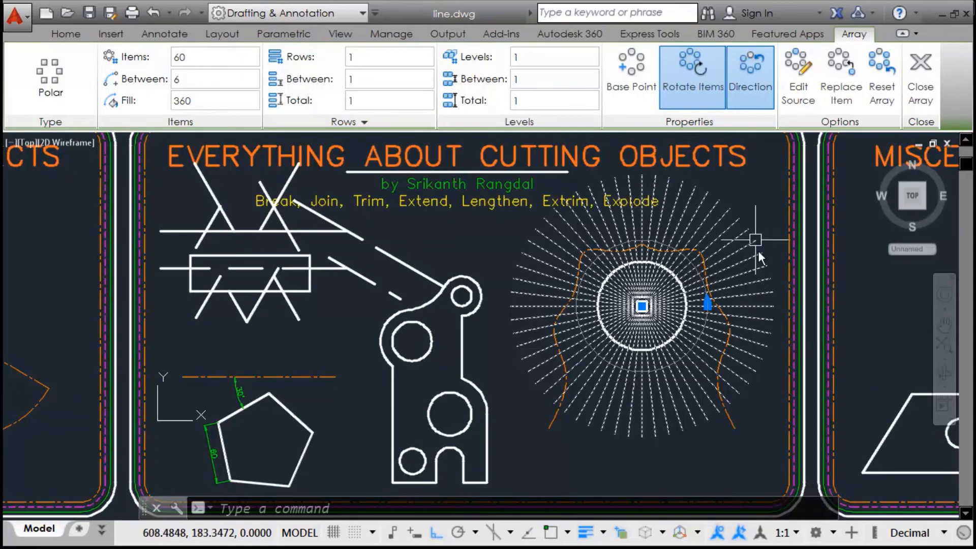
{"action": "left_click", "coordinate": [79, 38]}
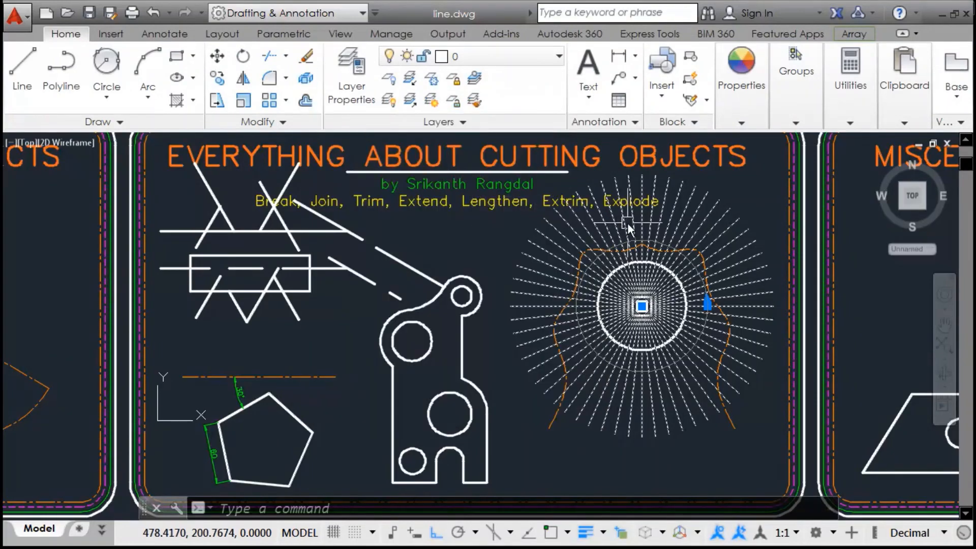
{"action": "type", "text": "x"}
{"action": "key", "text": "Return"}
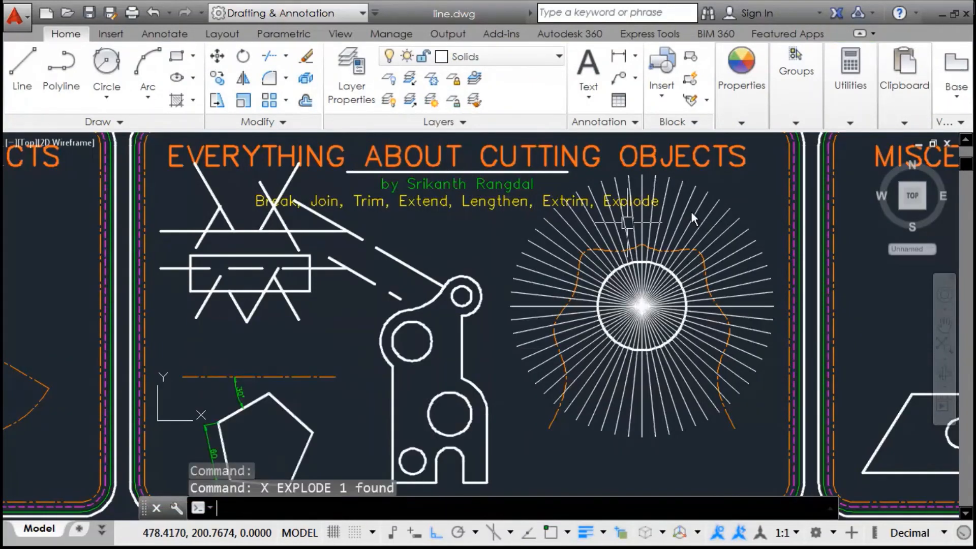
{"action": "left_click", "coordinate": [727, 233]}
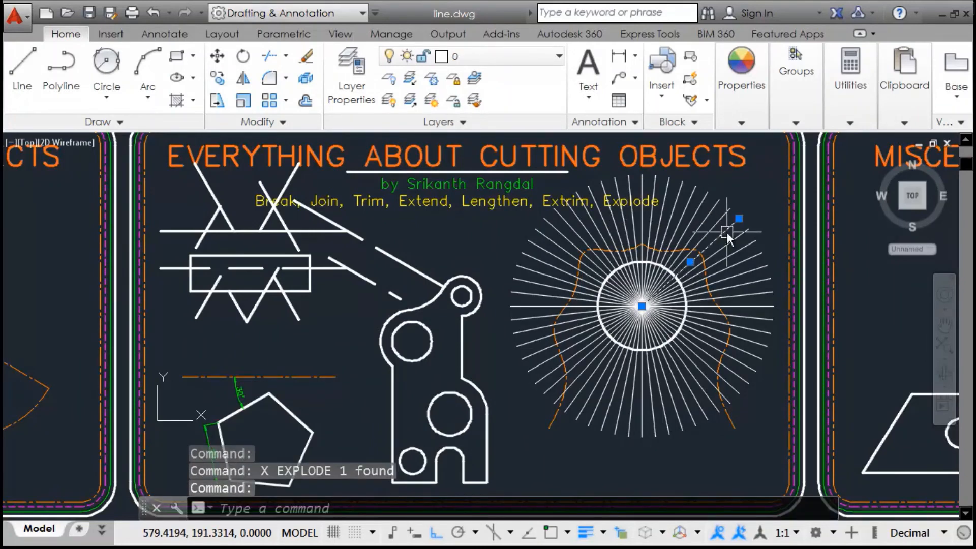
{"action": "key", "text": "Escape"}
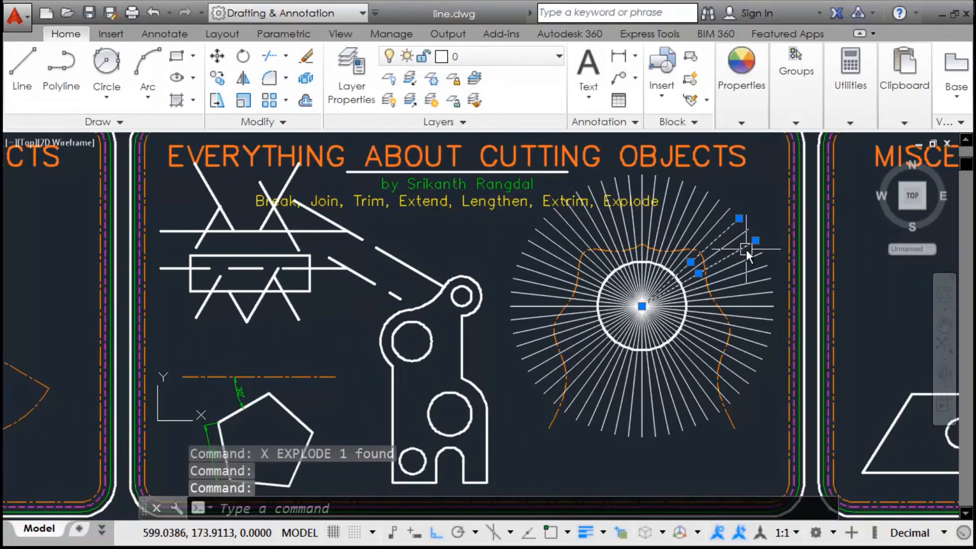
{"action": "left_click", "coordinate": [758, 280]}
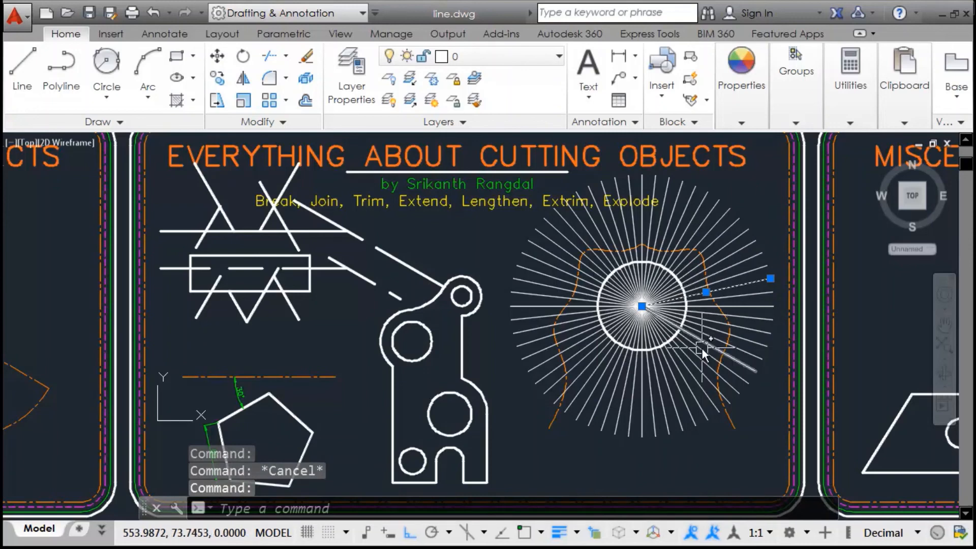
{"action": "key", "text": "Escape"}
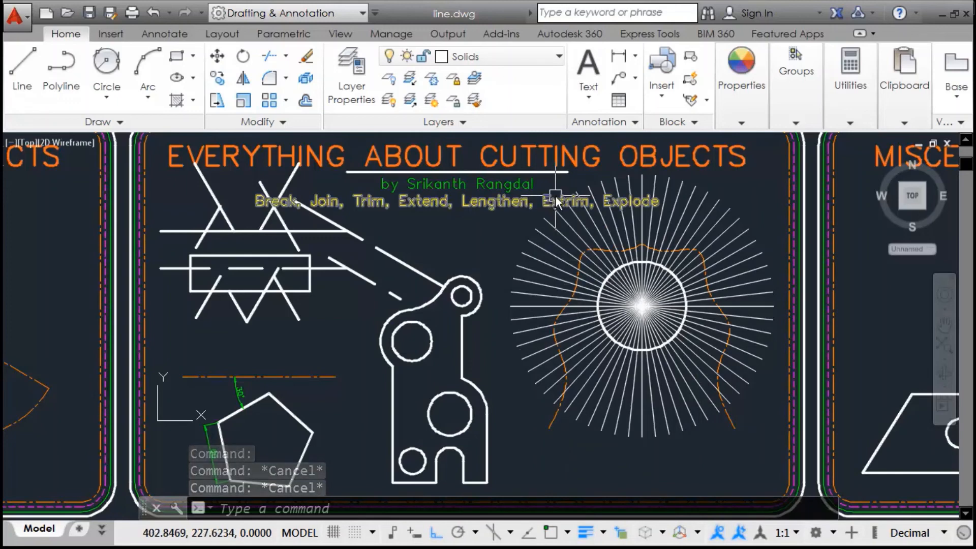
Use Extrim with the left orange wavy curve as the cutting edge to cut off the radial lines outside it
{"action": "type", "text": "ex"}
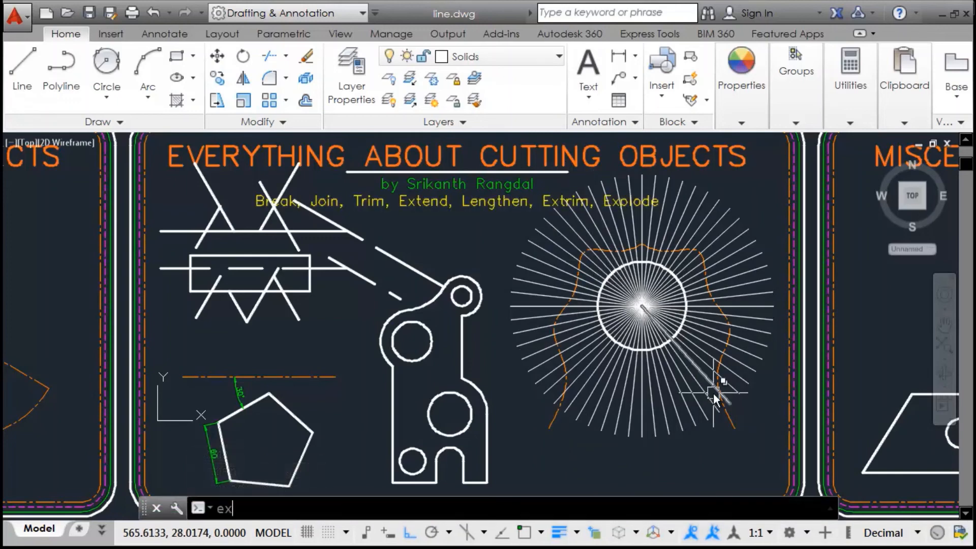
{"action": "type", "text": "trim"}
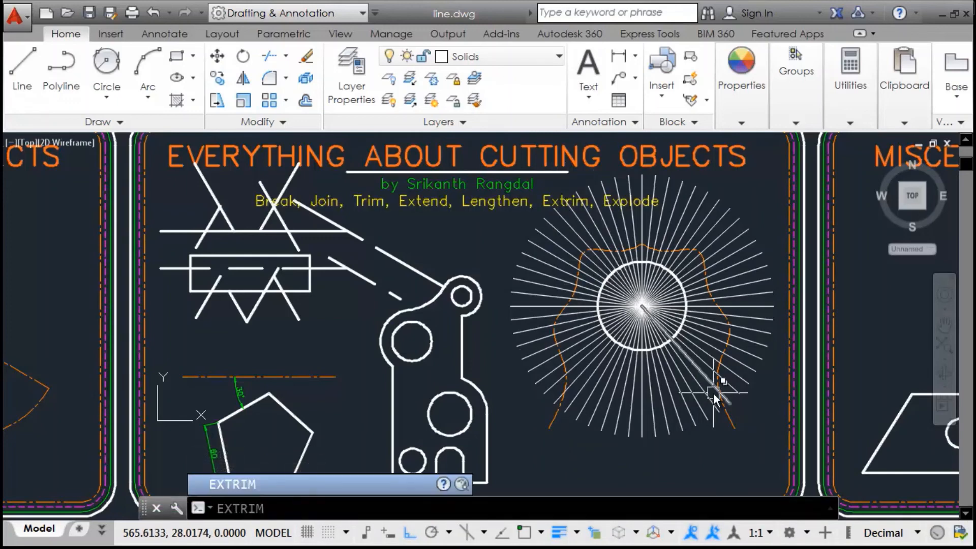
{"action": "key", "text": "Return"}
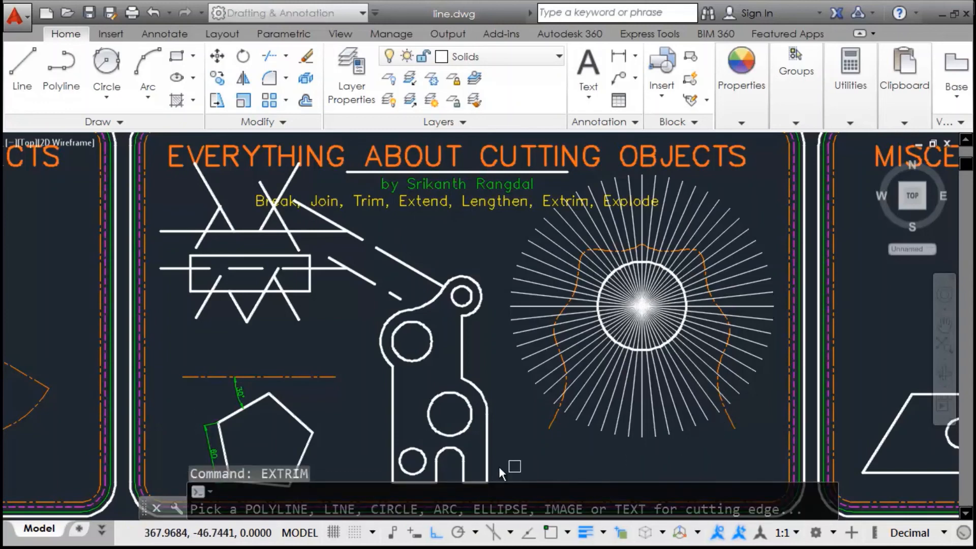
{"action": "left_click", "coordinate": [549, 428]}
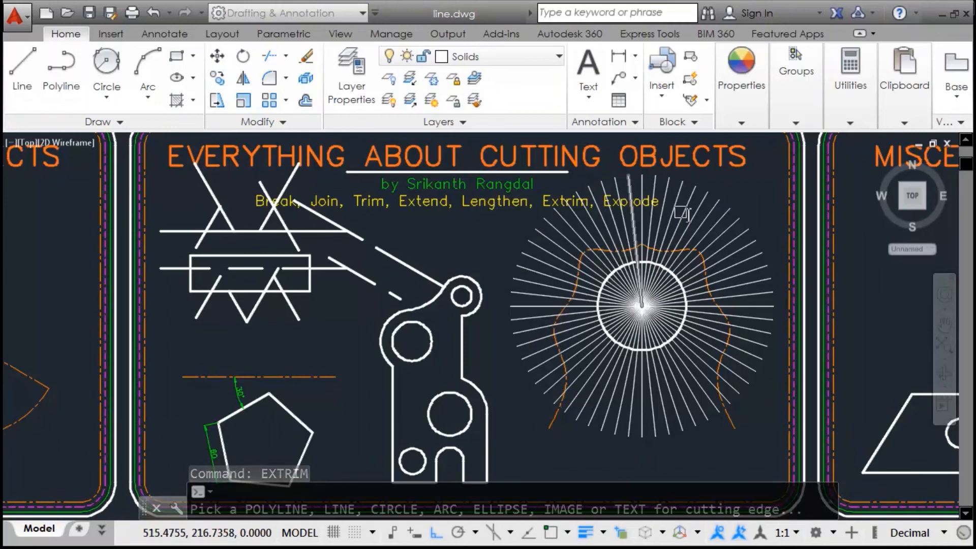
{"action": "left_click", "coordinate": [547, 431]}
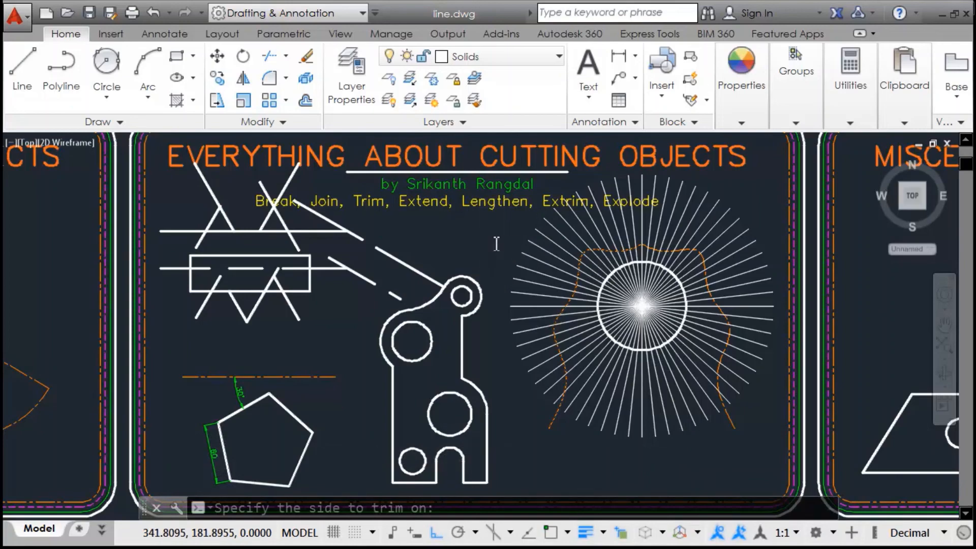
{"action": "left_click", "coordinate": [510, 316]}
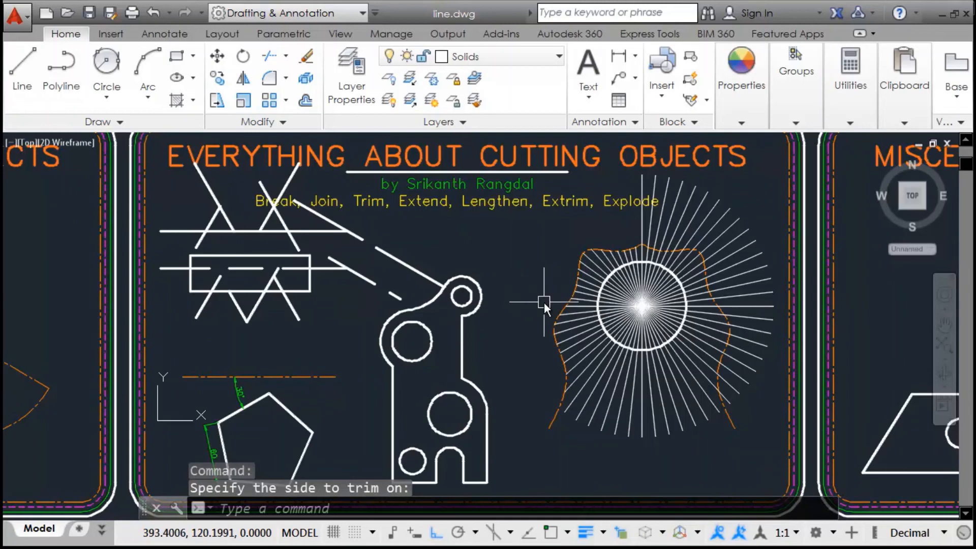
{"action": "left_click", "coordinate": [544, 425]}
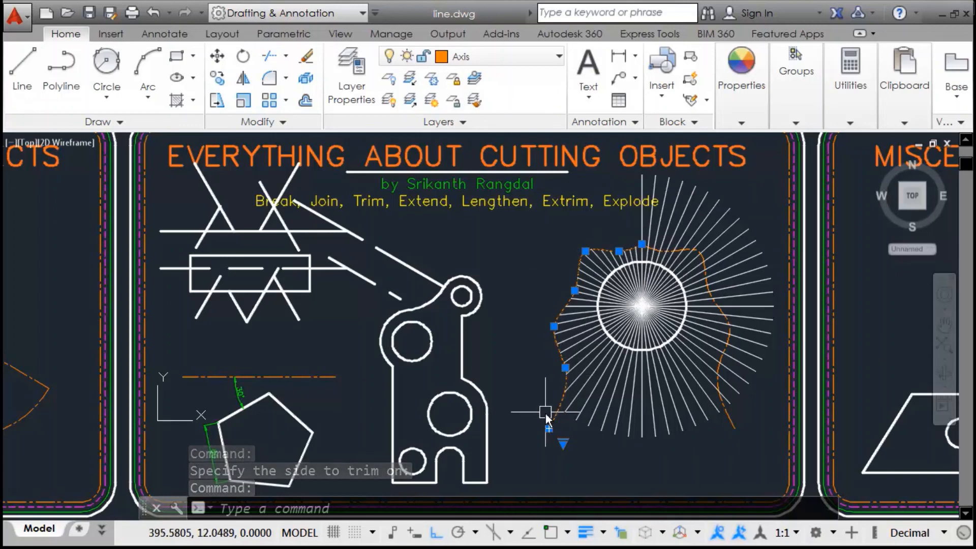
{"action": "key", "text": "Escape"}
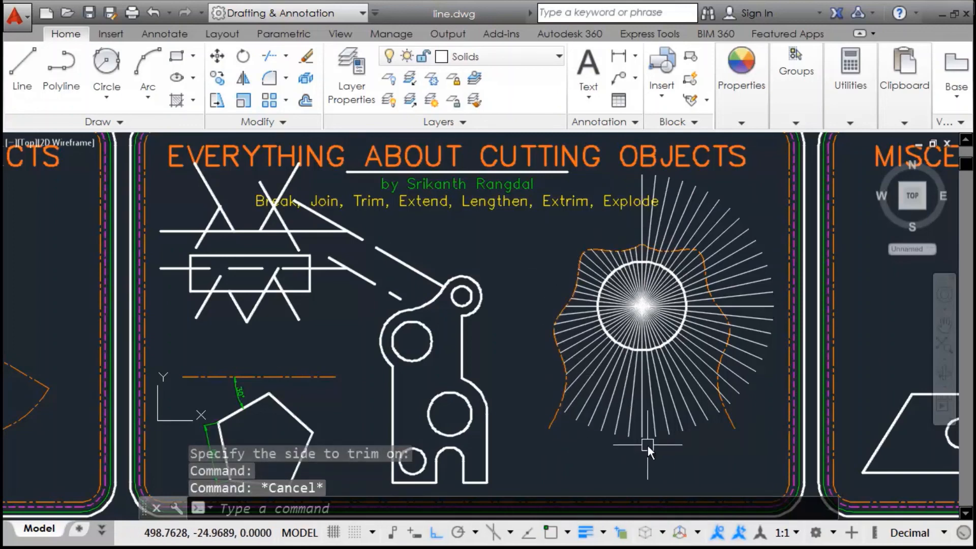
Use Extrim with the right orange wavy curve as the cutting edge to cut off the radial lines outside it
{"action": "type", "text": "EXTRIM"}
{"action": "key", "text": "Return"}
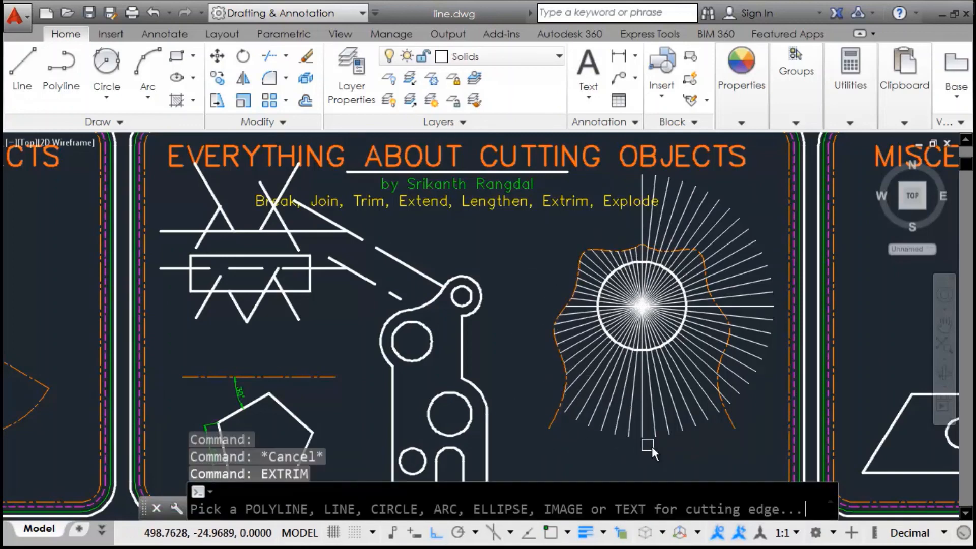
{"action": "left_click", "coordinate": [736, 423]}
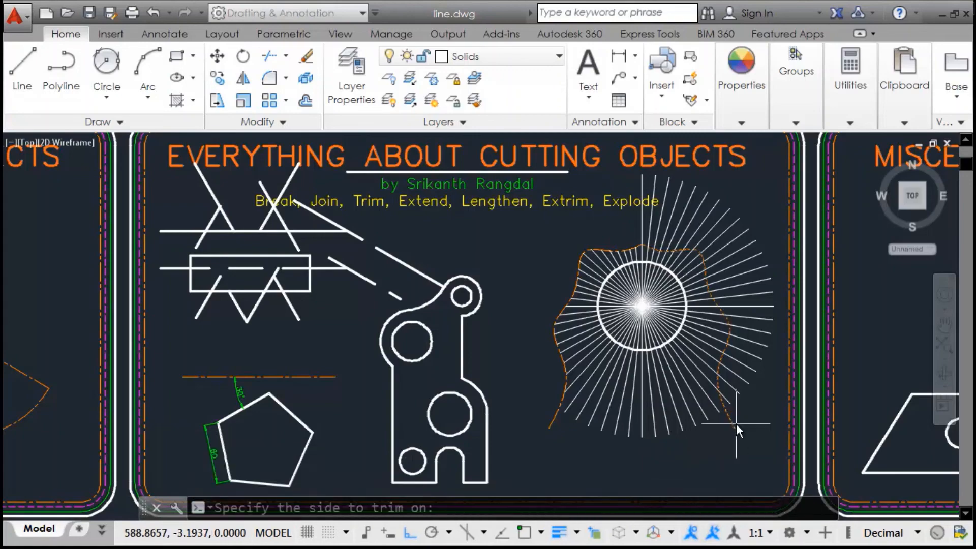
{"action": "left_click", "coordinate": [769, 239]}
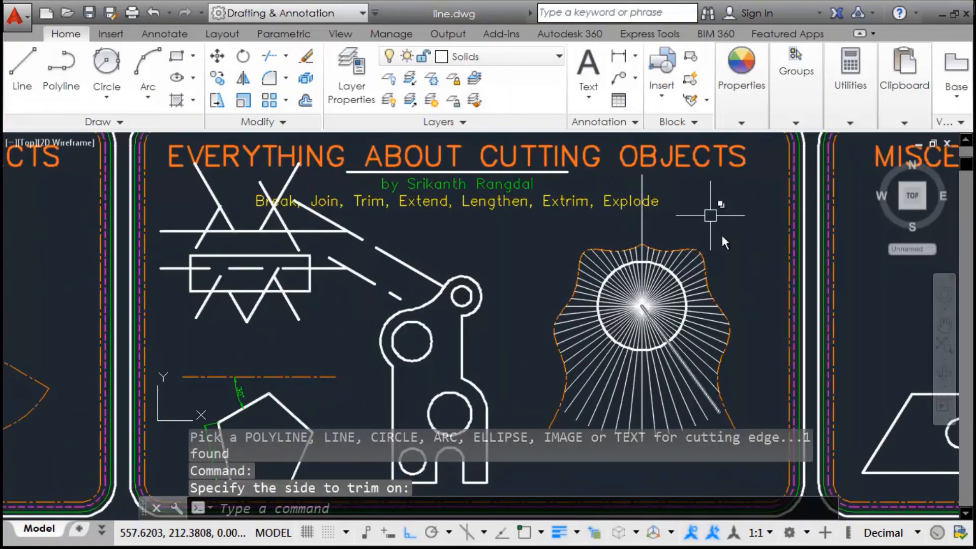
Use Extrim with the white circle as the cutting edge to clear all radial lines inside it
{"action": "middle_click_drag", "start_coordinate": [692, 355], "coordinate": [642, 304]}
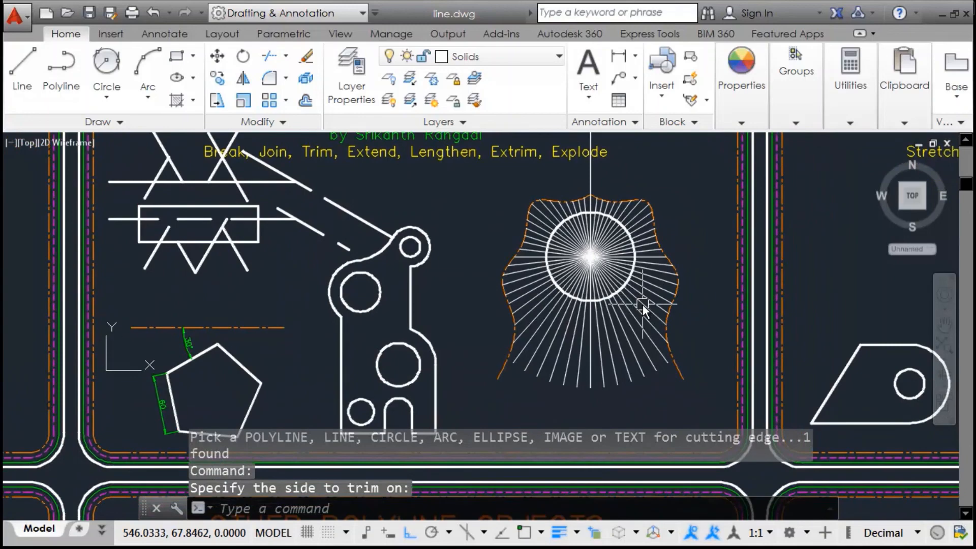
{"action": "scroll", "coordinate": [600, 221], "scroll_direction": "up", "scroll_amount": 4}
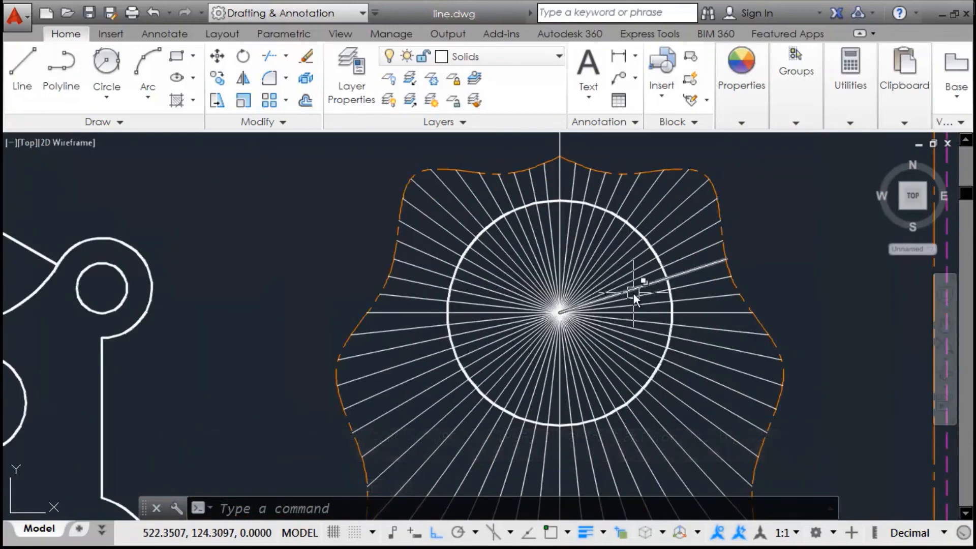
{"action": "key", "text": "Return"}
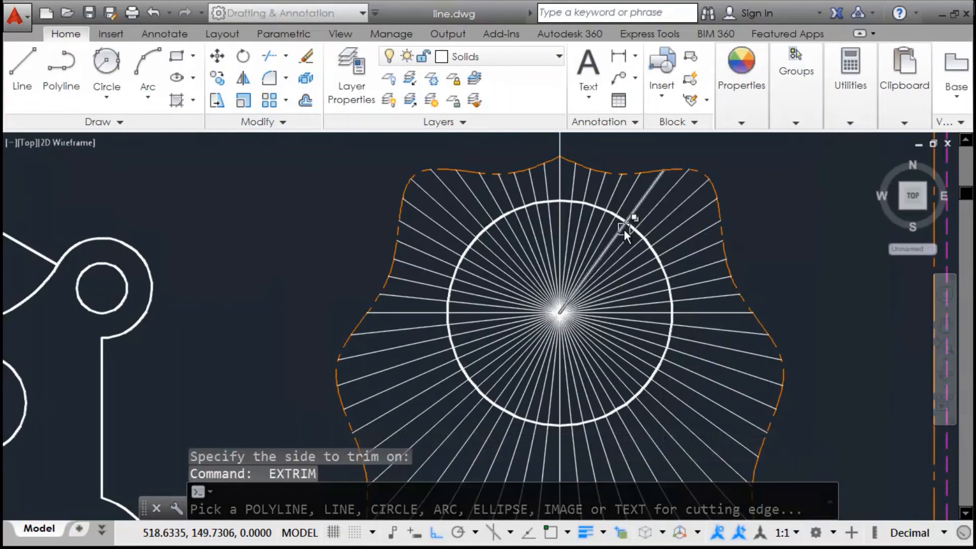
{"action": "scroll", "coordinate": [625, 228], "scroll_direction": "up", "scroll_amount": 3}
{"action": "left_click", "coordinate": [636, 223]}
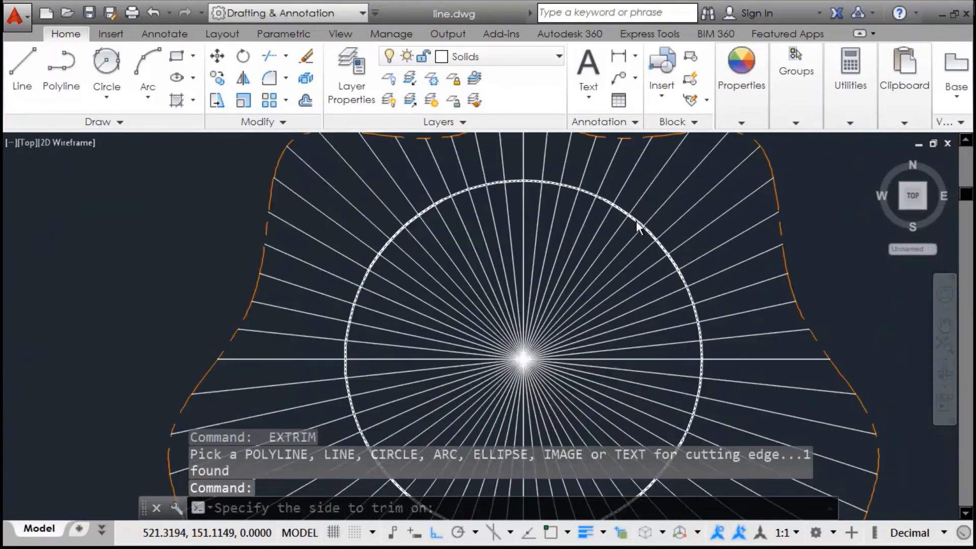
{"action": "scroll", "coordinate": [638, 227], "scroll_direction": "down", "scroll_amount": 2}
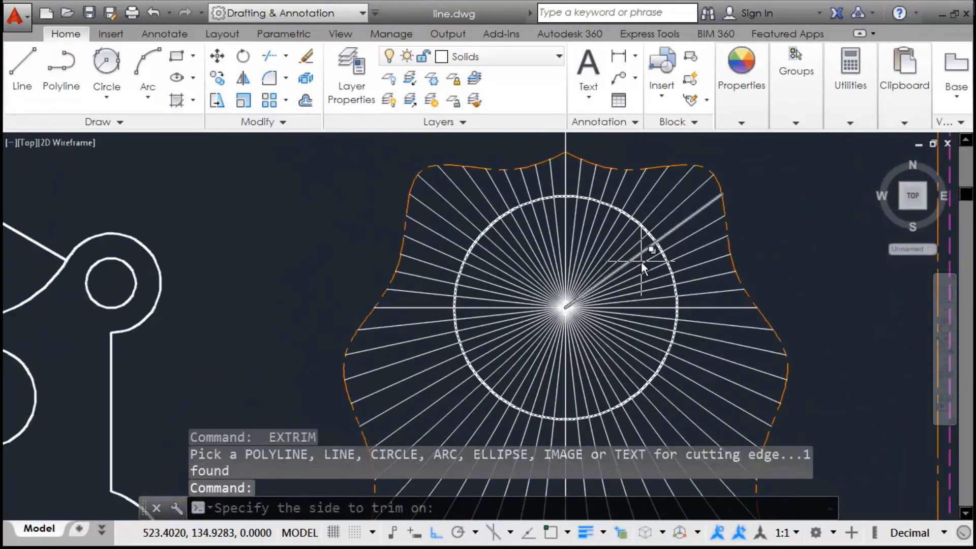
{"action": "left_click", "coordinate": [642, 261]}
{"action": "key", "text": "Down"}
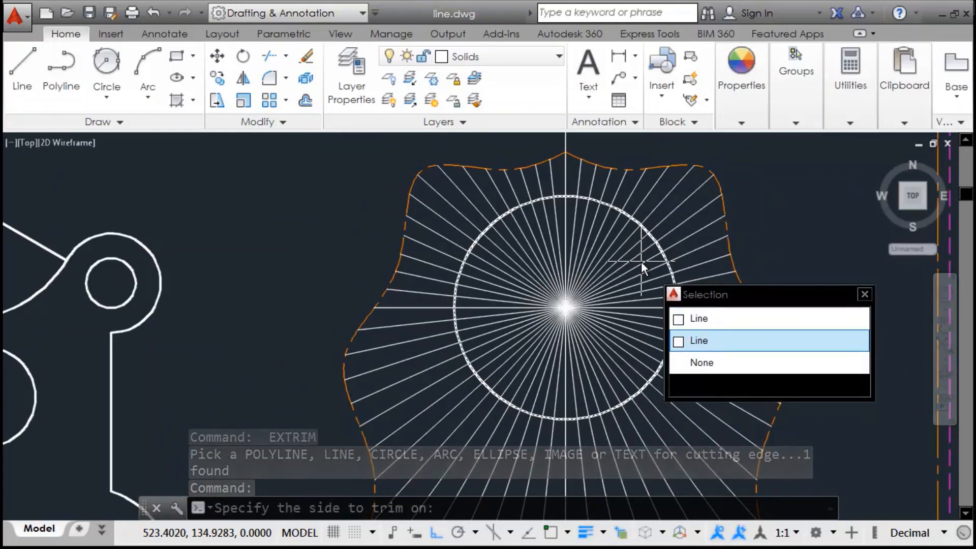
{"action": "left_click", "coordinate": [703, 340]}
{"action": "scroll", "coordinate": [667, 314], "scroll_direction": "up", "scroll_amount": 3}
{"action": "scroll", "coordinate": [605, 282], "scroll_direction": "down", "scroll_amount": 2}
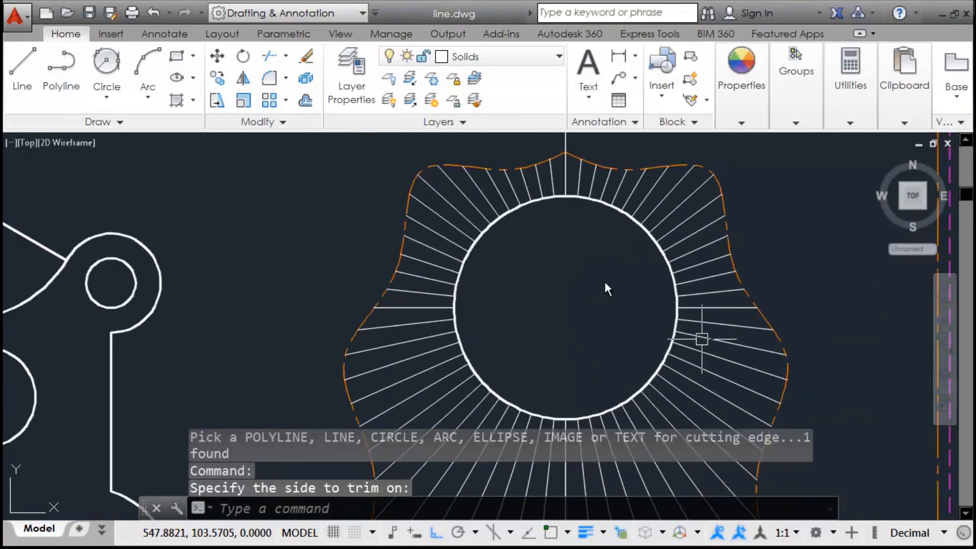
Trim the remaining vertical line above the peak where the two wavy curves meet
{"action": "scroll", "coordinate": [642, 298], "scroll_direction": "down", "scroll_amount": 3}
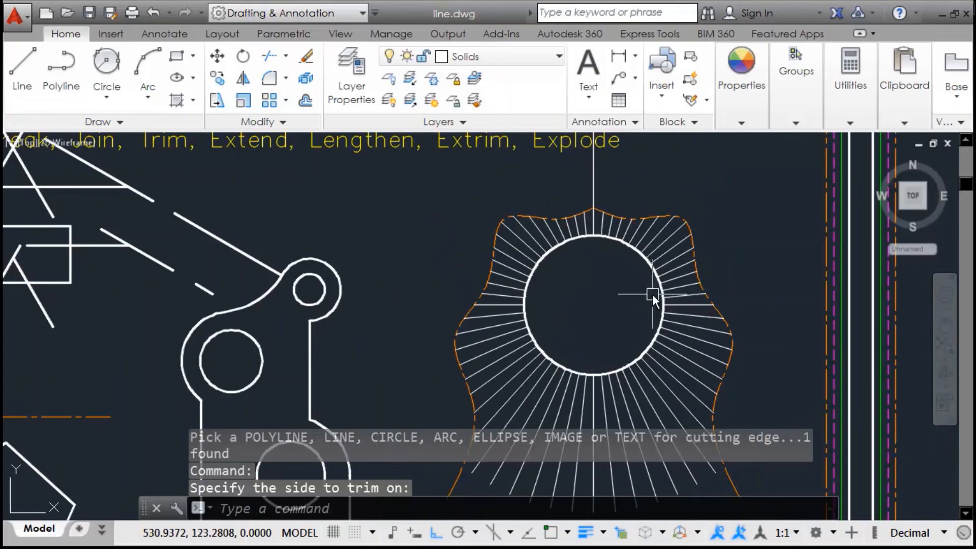
{"action": "scroll", "coordinate": [652, 294], "scroll_direction": "down", "scroll_amount": 2}
{"action": "mouse_move", "coordinate": [659, 358]}
{"action": "middle_mouse_down"}
{"action": "mouse_move", "coordinate": [731, 289]}
{"action": "mouse_move", "coordinate": [718, 326]}
{"action": "middle_mouse_up"}
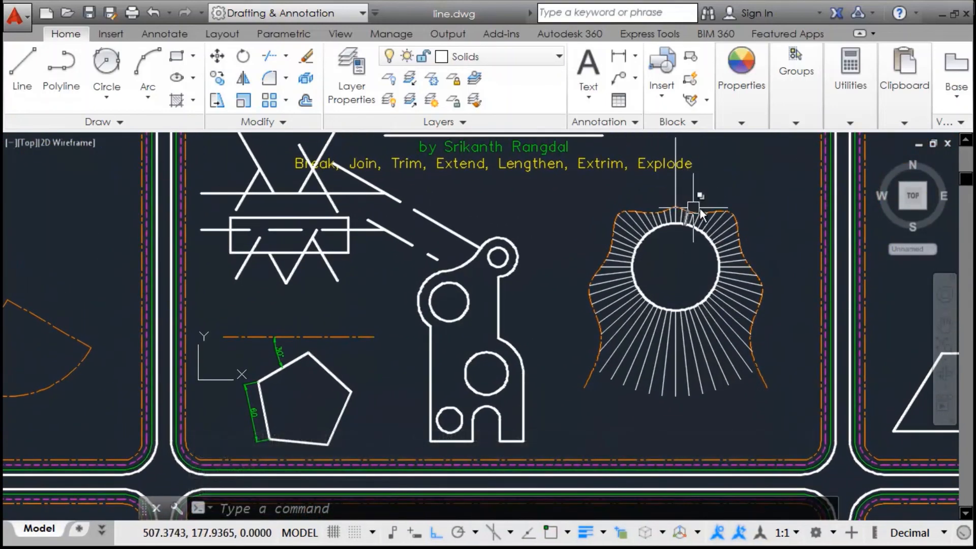
{"action": "scroll", "coordinate": [683, 206], "scroll_direction": "up", "scroll_amount": 4}
{"action": "left_click", "coordinate": [676, 226]}
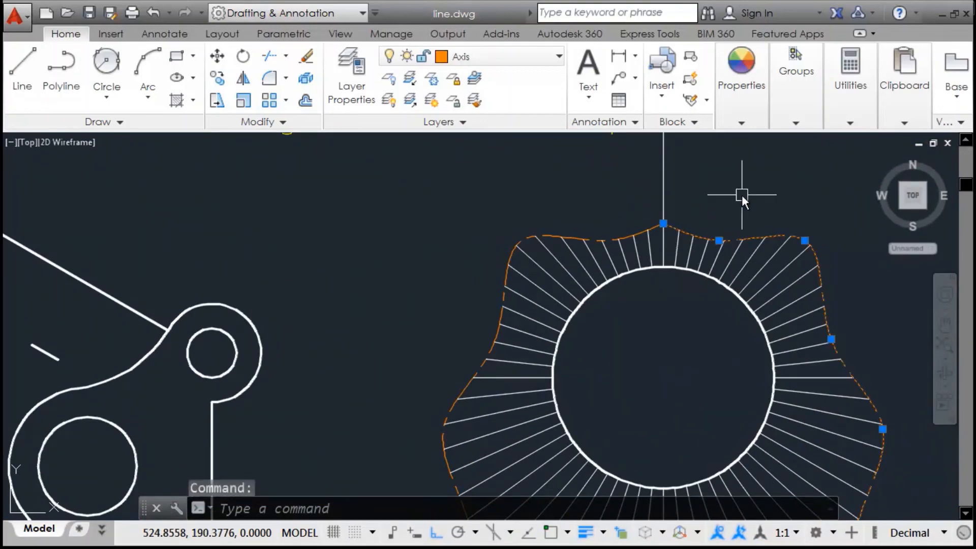
{"action": "scroll", "coordinate": [743, 195], "scroll_direction": "down", "scroll_amount": 2}
{"action": "key", "text": "Escape"}
{"action": "left_click", "coordinate": [677, 181]}
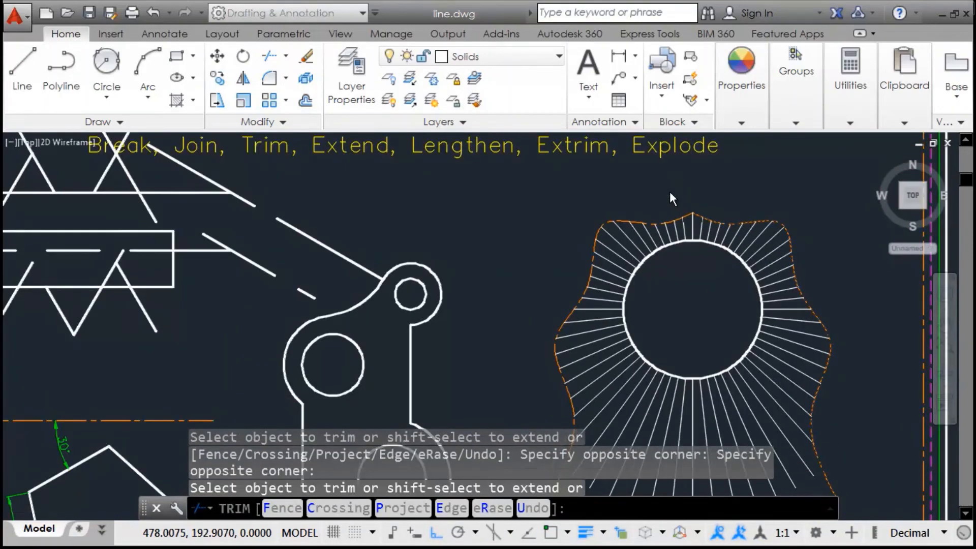
{"action": "scroll", "coordinate": [669, 191], "scroll_direction": "down", "scroll_amount": 2}
{"action": "left_click", "coordinate": [726, 284]}
{"action": "middle_click_drag", "start_coordinate": [787, 368], "coordinate": [805, 324]}
{"action": "key", "text": "Escape"}
Examine the trimmed radial pattern within the cutting-objects sheet, using real-time zoom to frame the view
{"action": "scroll", "coordinate": [805, 325], "scroll_direction": "down", "scroll_amount": 2}
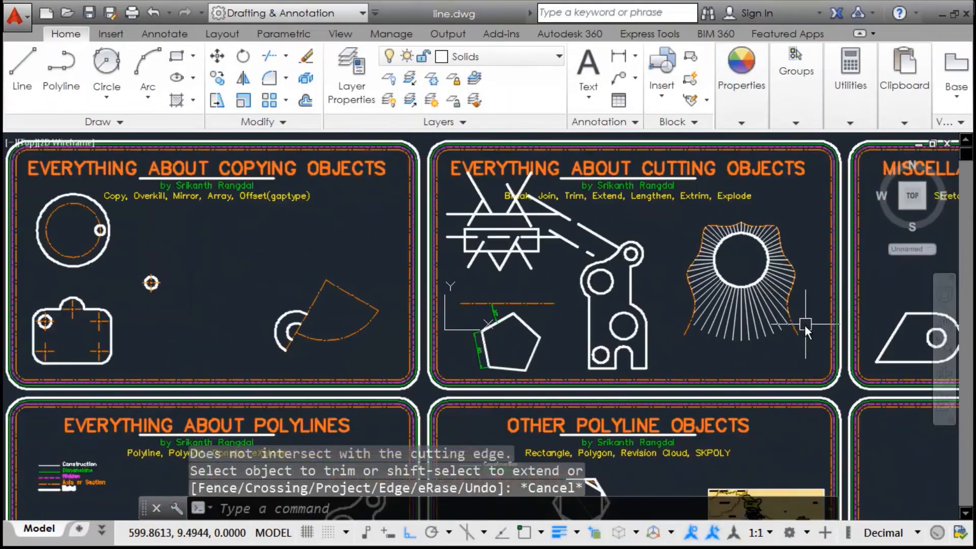
{"action": "scroll", "coordinate": [785, 301], "scroll_direction": "up", "scroll_amount": 2}
{"action": "middle_click_drag", "start_coordinate": [813, 267], "coordinate": [769, 321]}
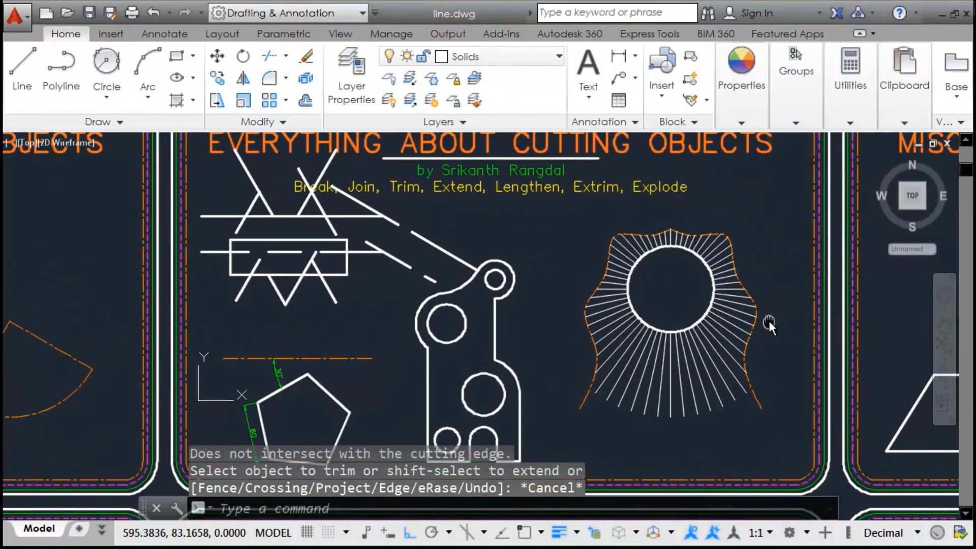
{"action": "type", "text": "z"}
{"action": "key", "text": "Return"}
{"action": "key", "text": "Return"}
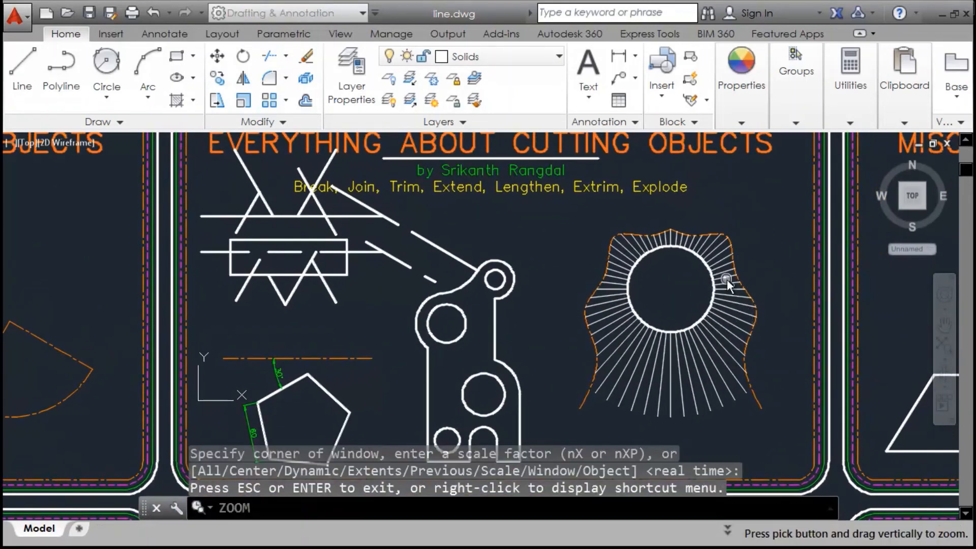
{"action": "left_click_drag", "start_coordinate": [727, 279], "coordinate": [728, 295]}
{"action": "key", "text": "Escape"}
{"action": "middle_click_drag", "start_coordinate": [770, 291], "coordinate": [752, 297]}
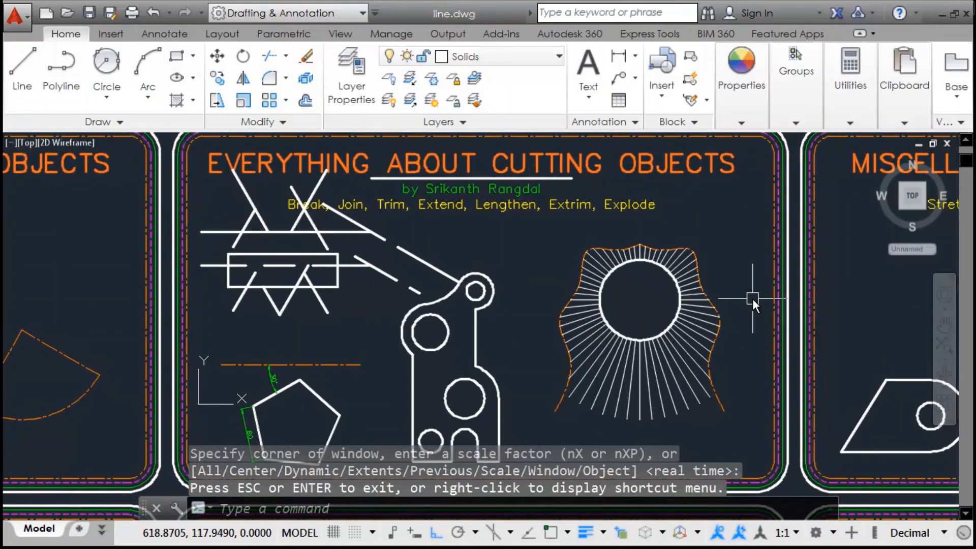